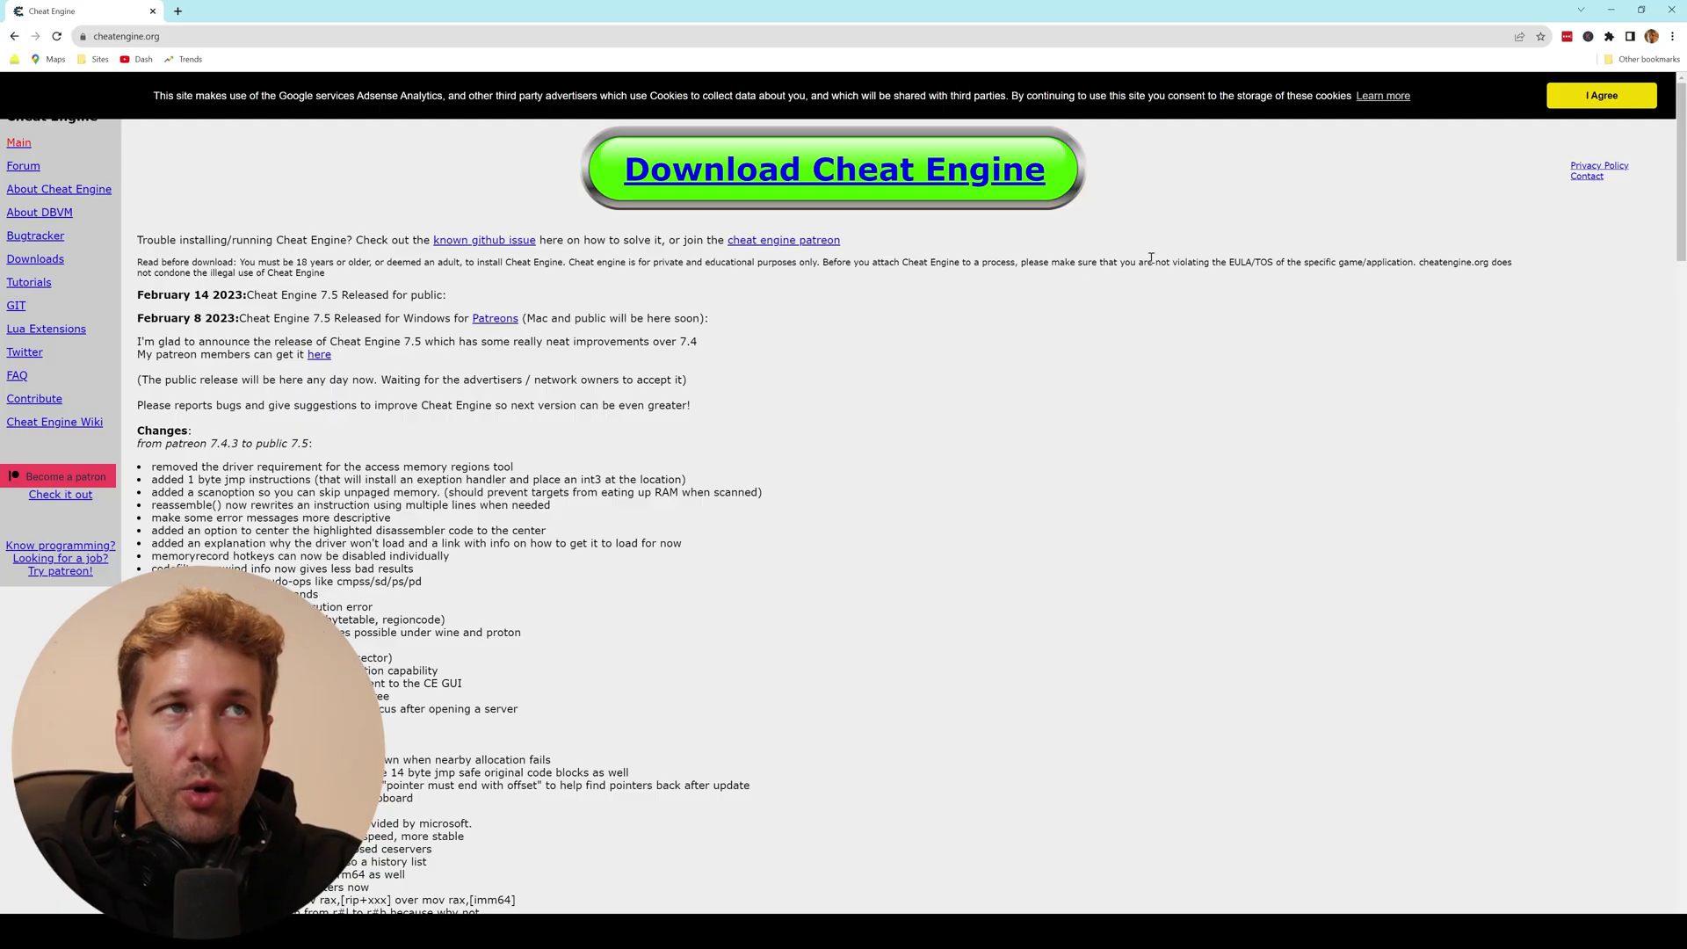
- Download Cheat Engine from its website
left_click(762, 173)
key("Return")
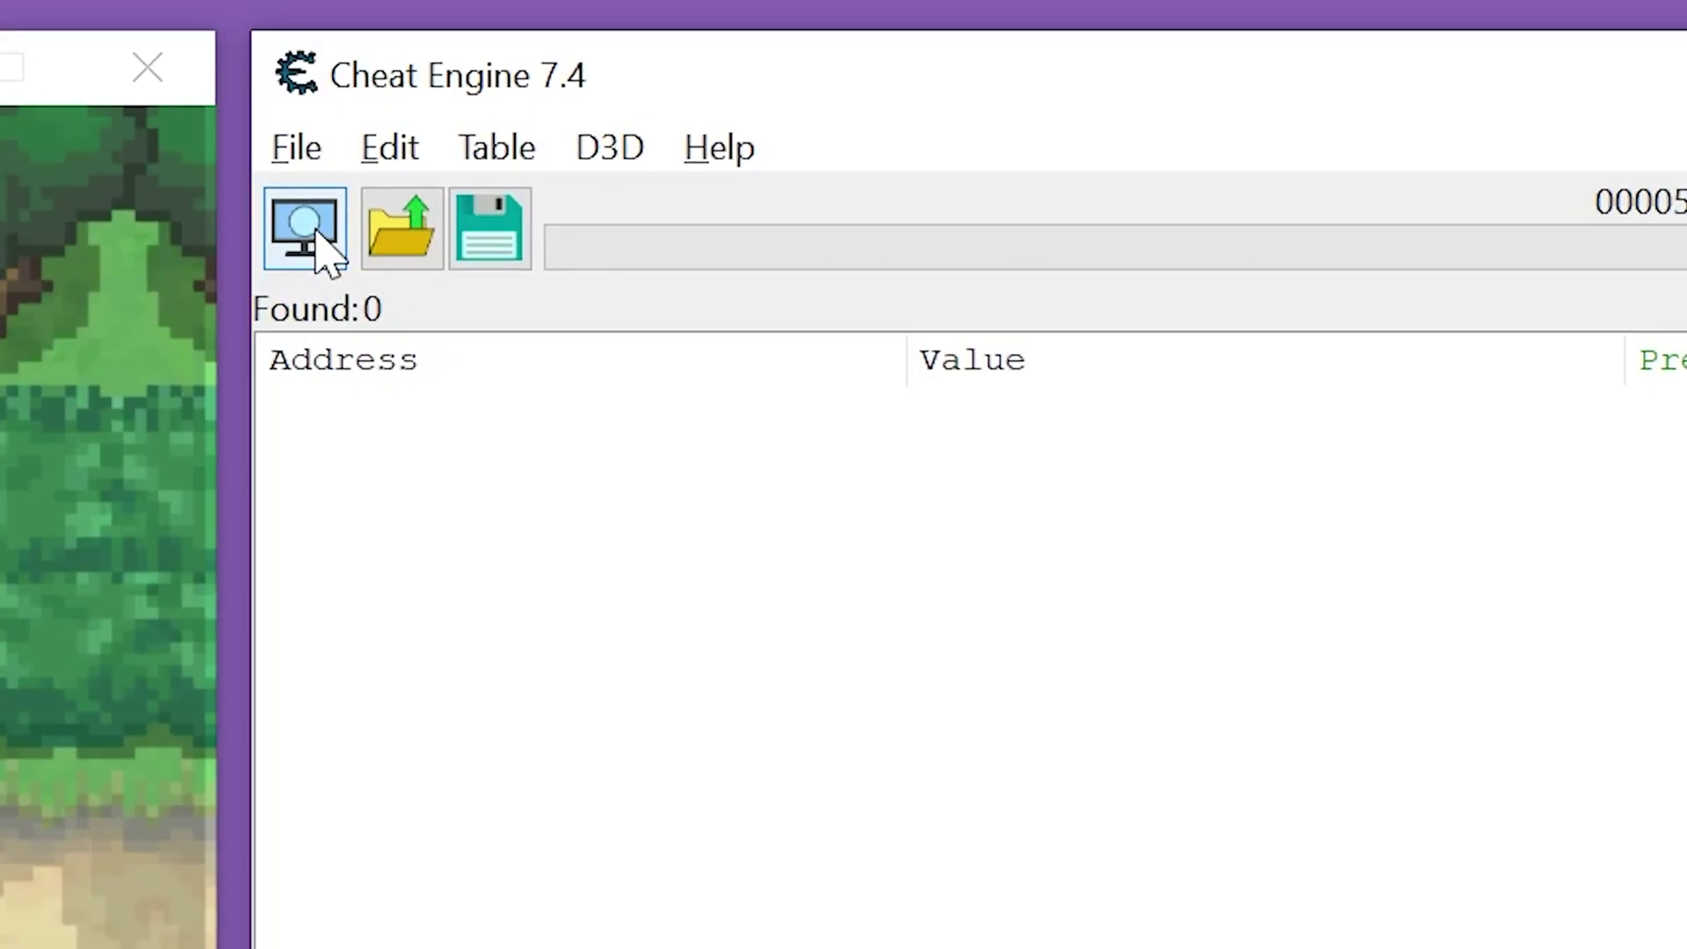
- Switch to Cheat Engine and open the running Pokemon Uranium process
left_click(318, 233)
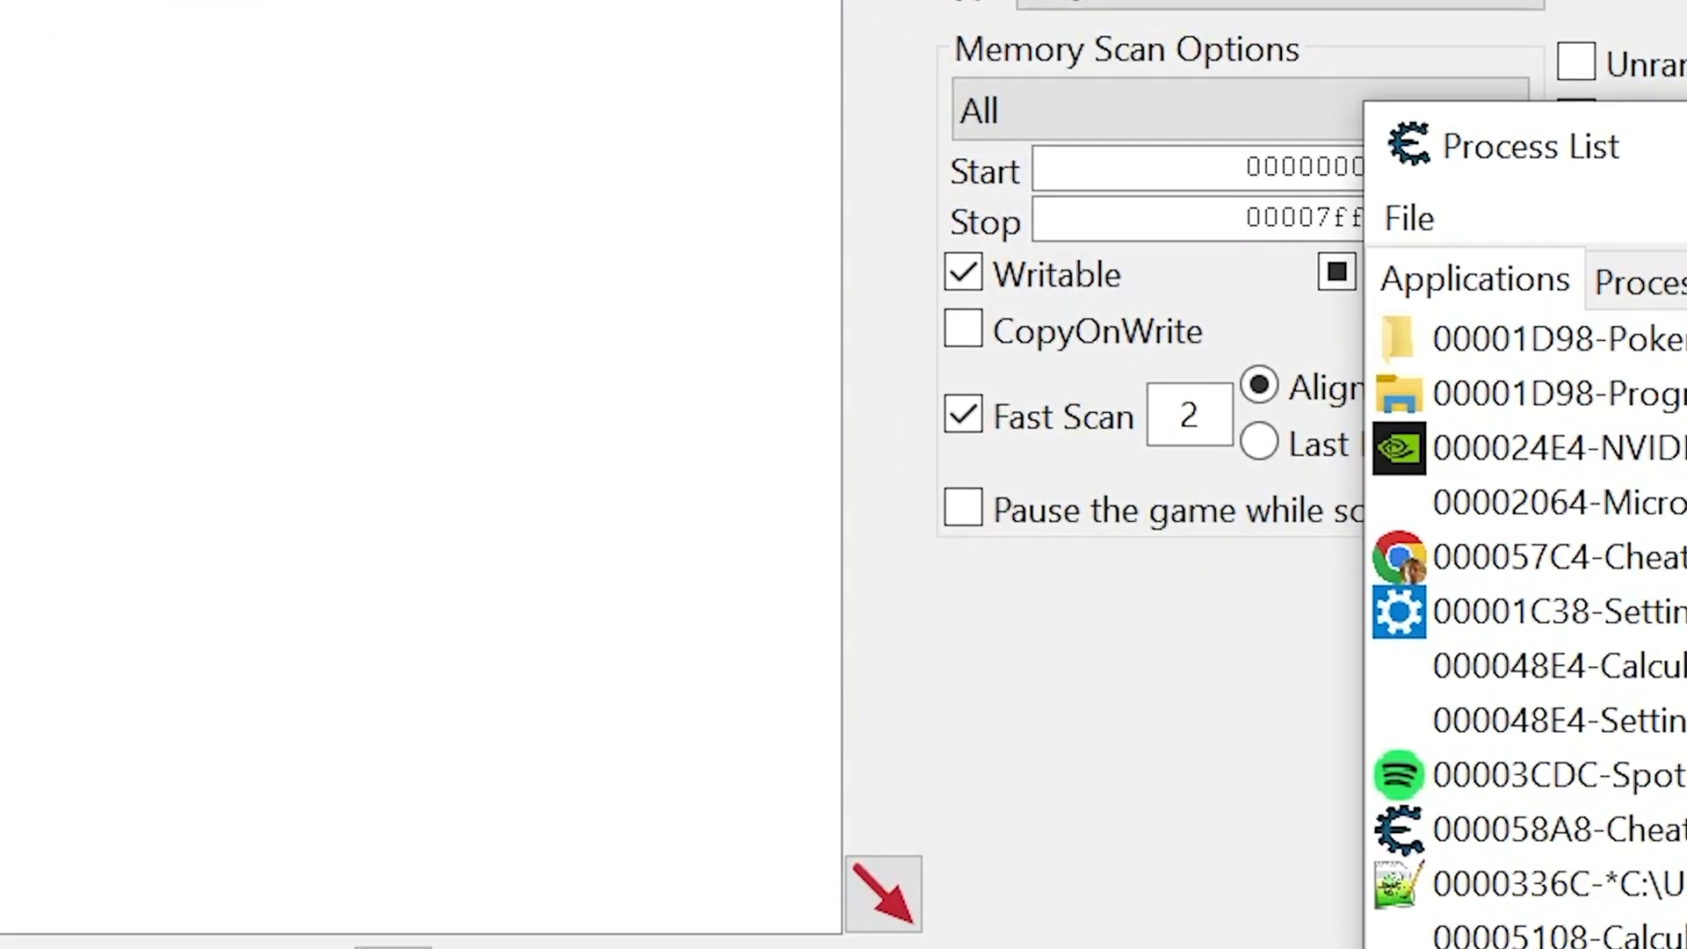
left_click(773, 631)
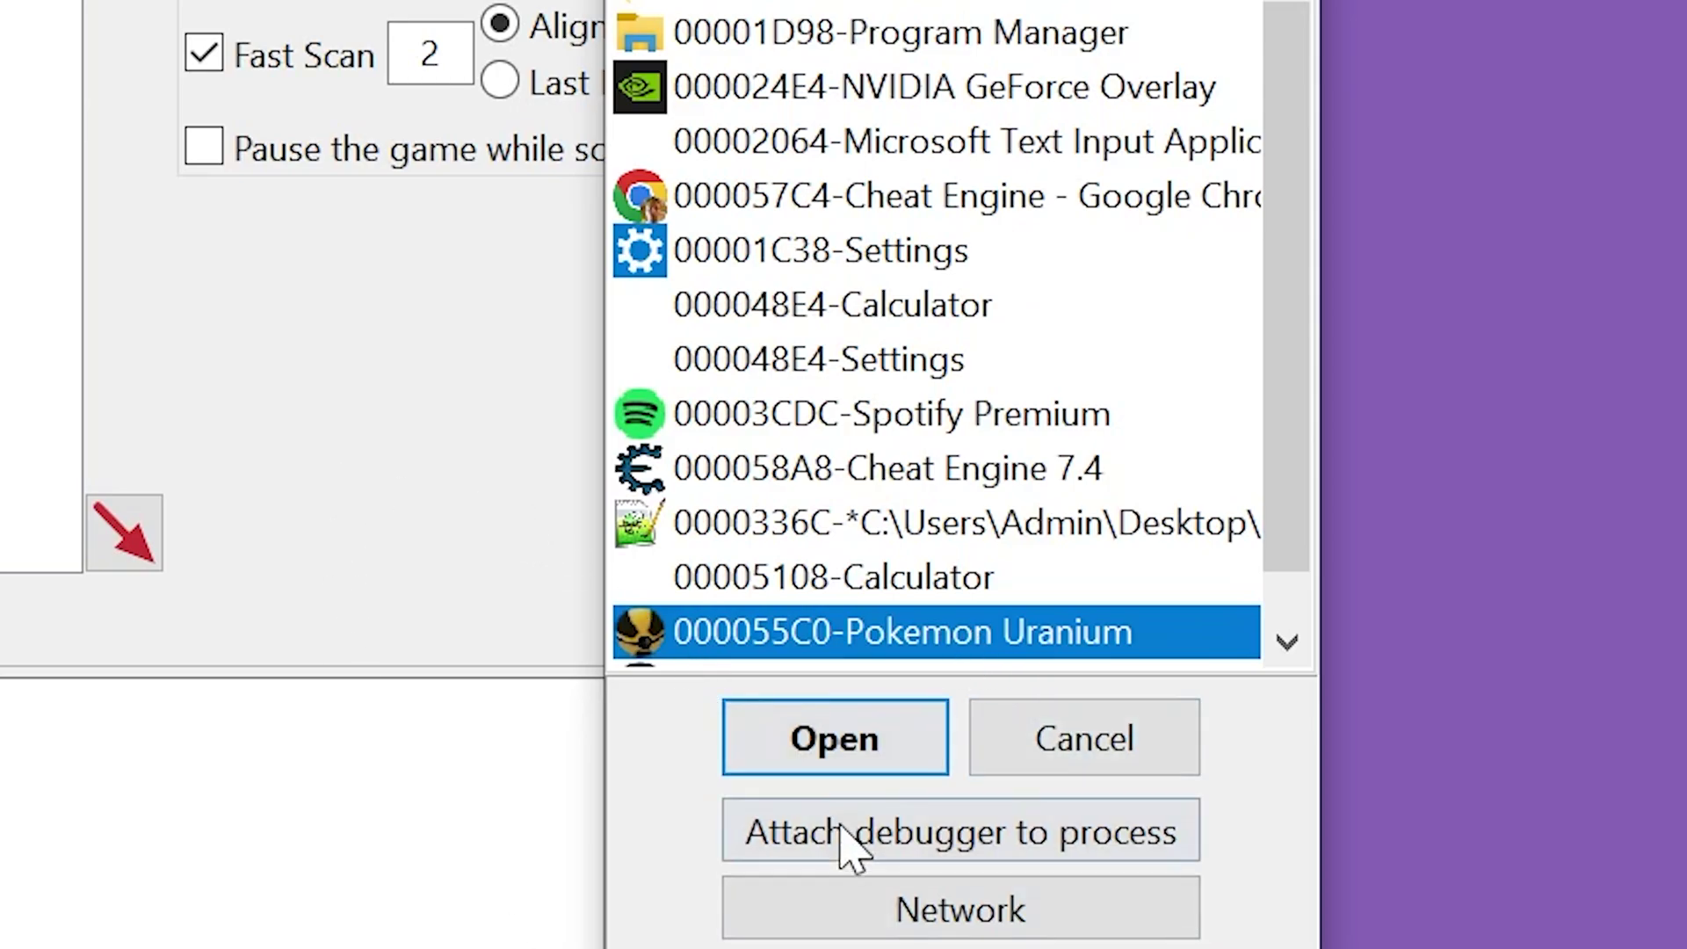
left_click(801, 754)
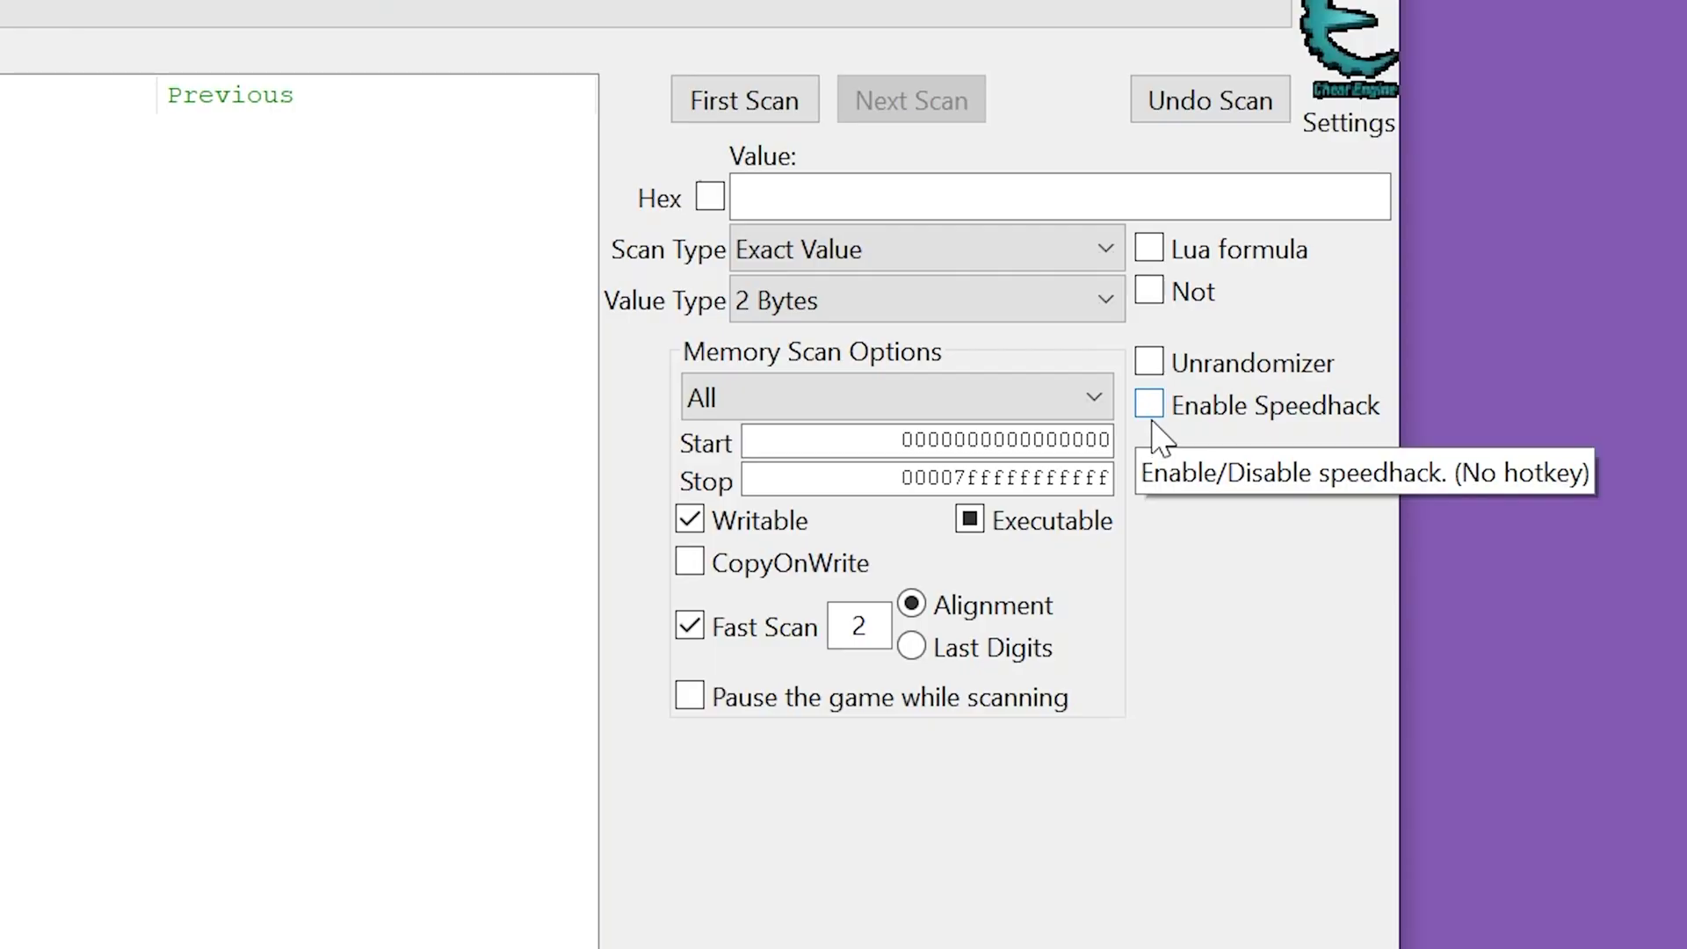
- Enable Speedhack and apply a speed of 5 to the game
left_click(1149, 405)
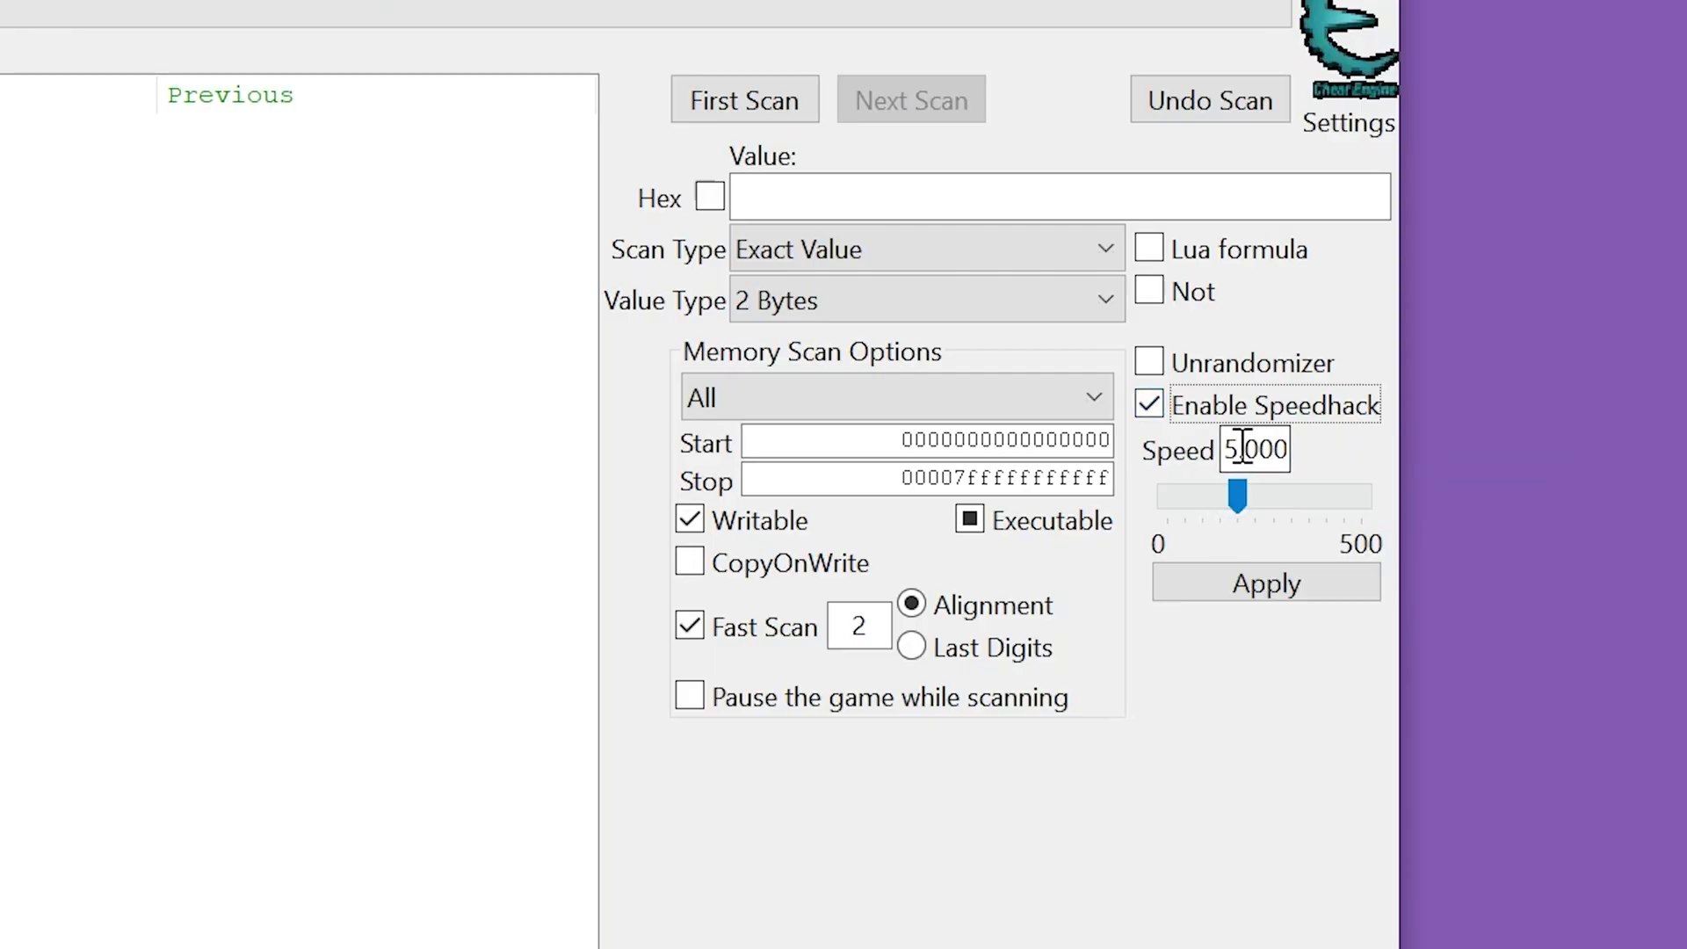
left_click_drag(1239, 449, 1340, 448)
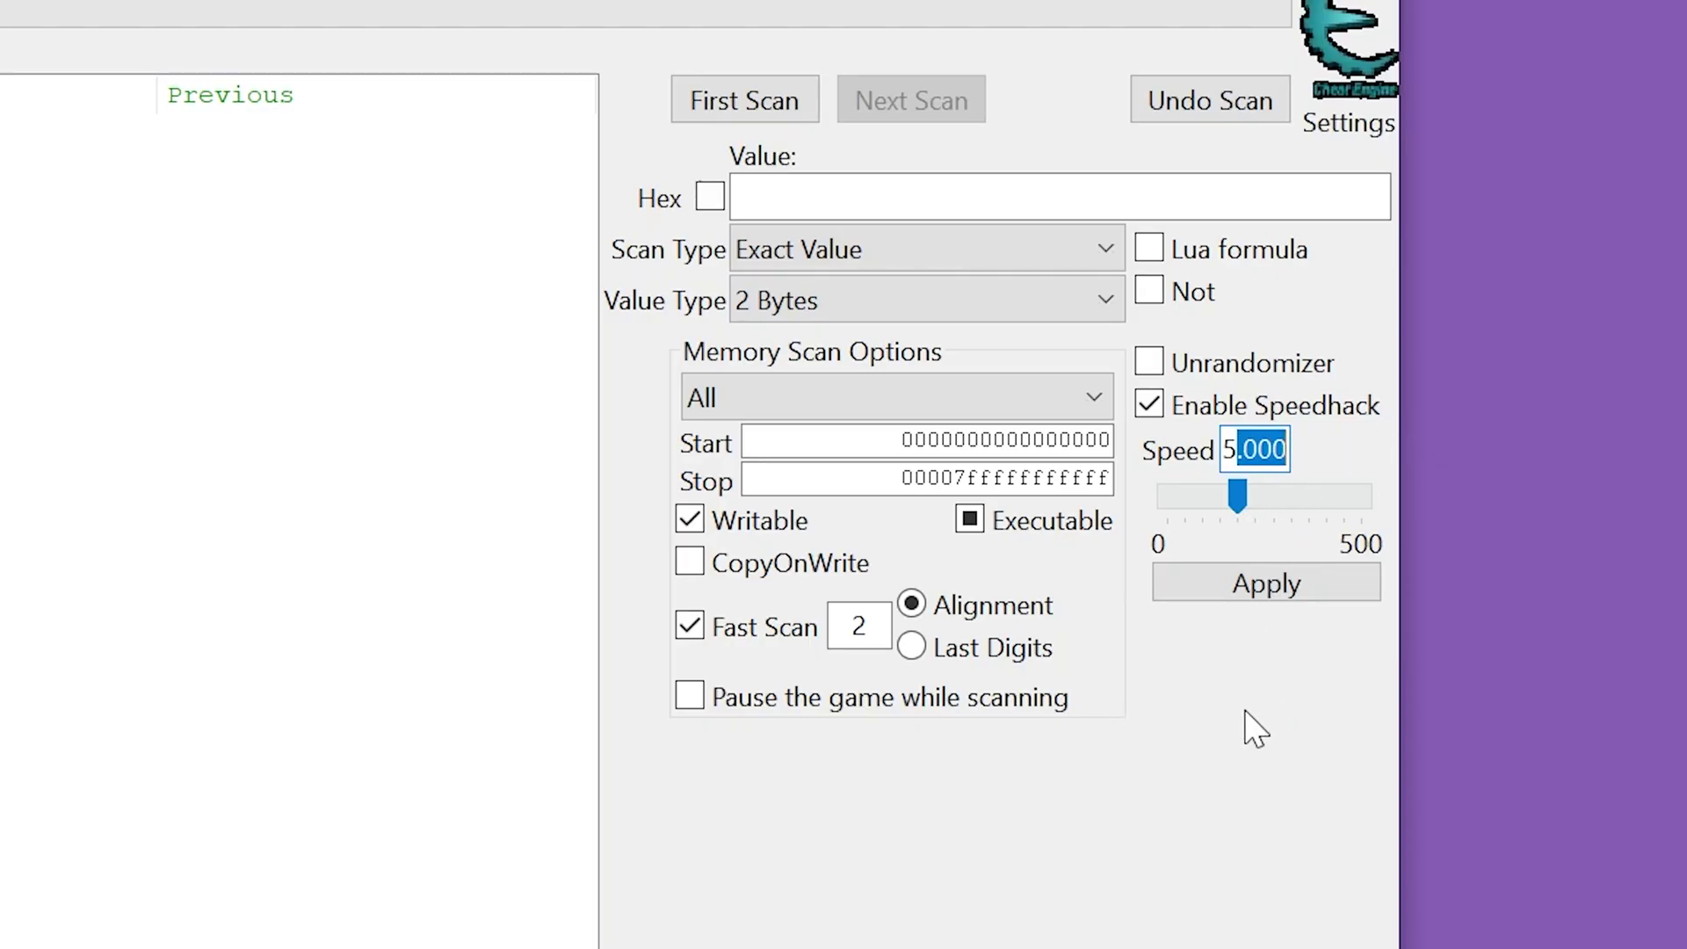
left_click(1270, 584)
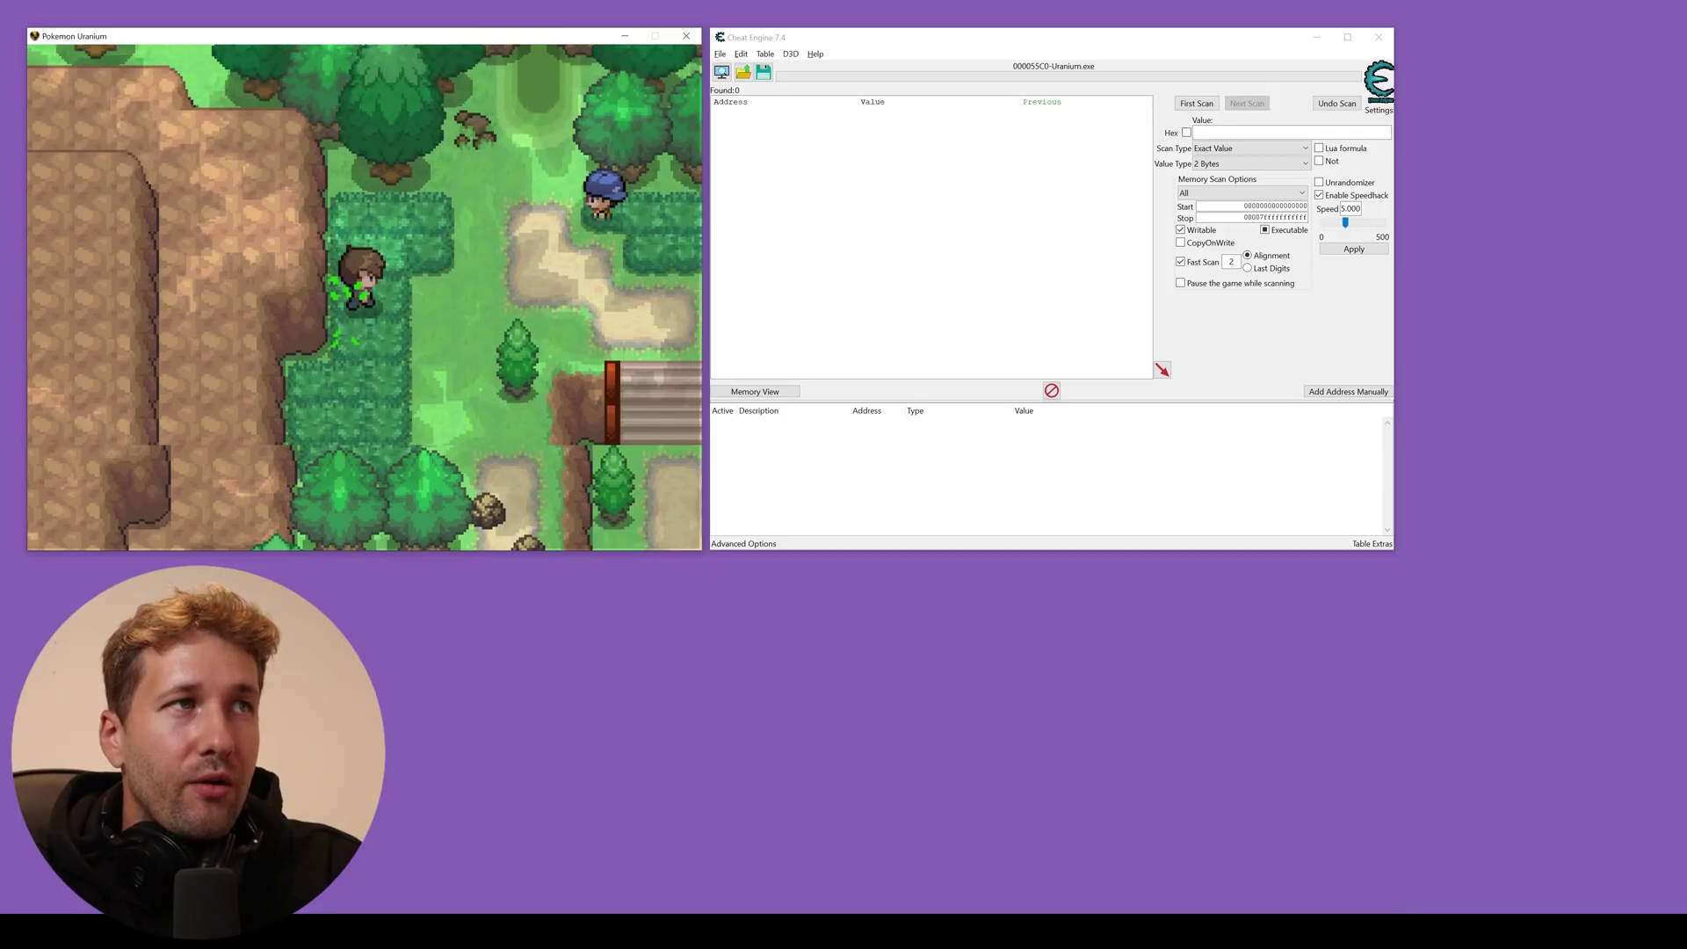
- Walk the game character back and forth in the tall grass until a wild encounter starts
key("Left")
key("Right")
key("Left")
key("Right")
key("Left")
key("Left")
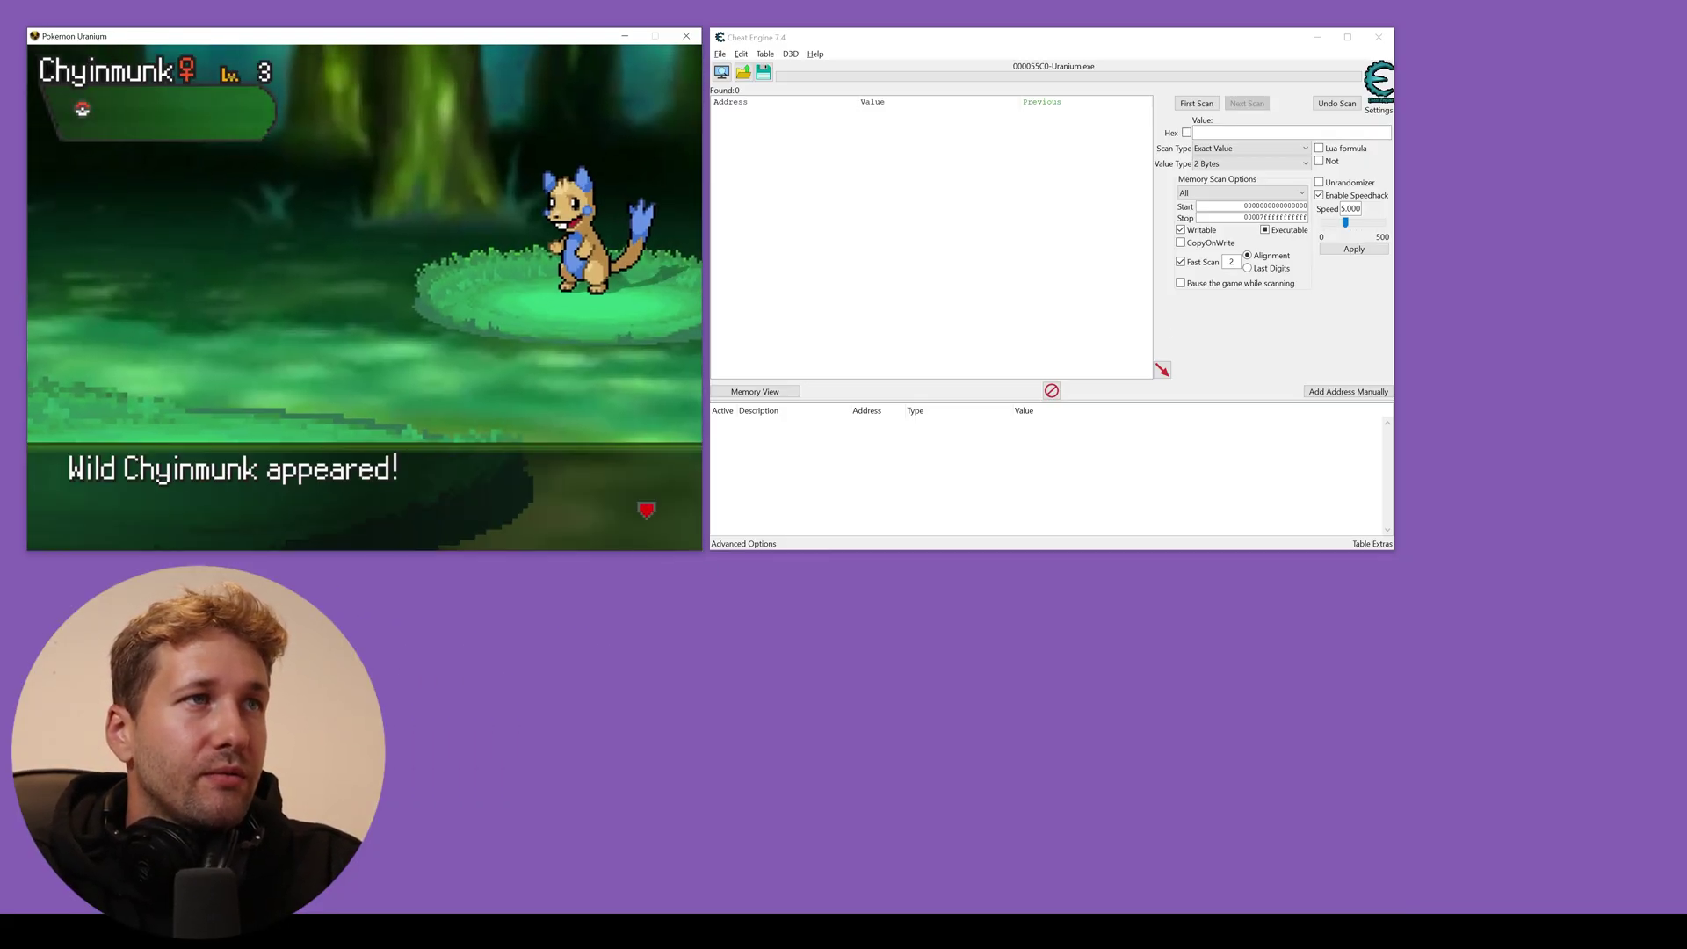
- Fight the wild Chyinmunk with Raptorch until it faints
key("c")
key("c")
key("c")
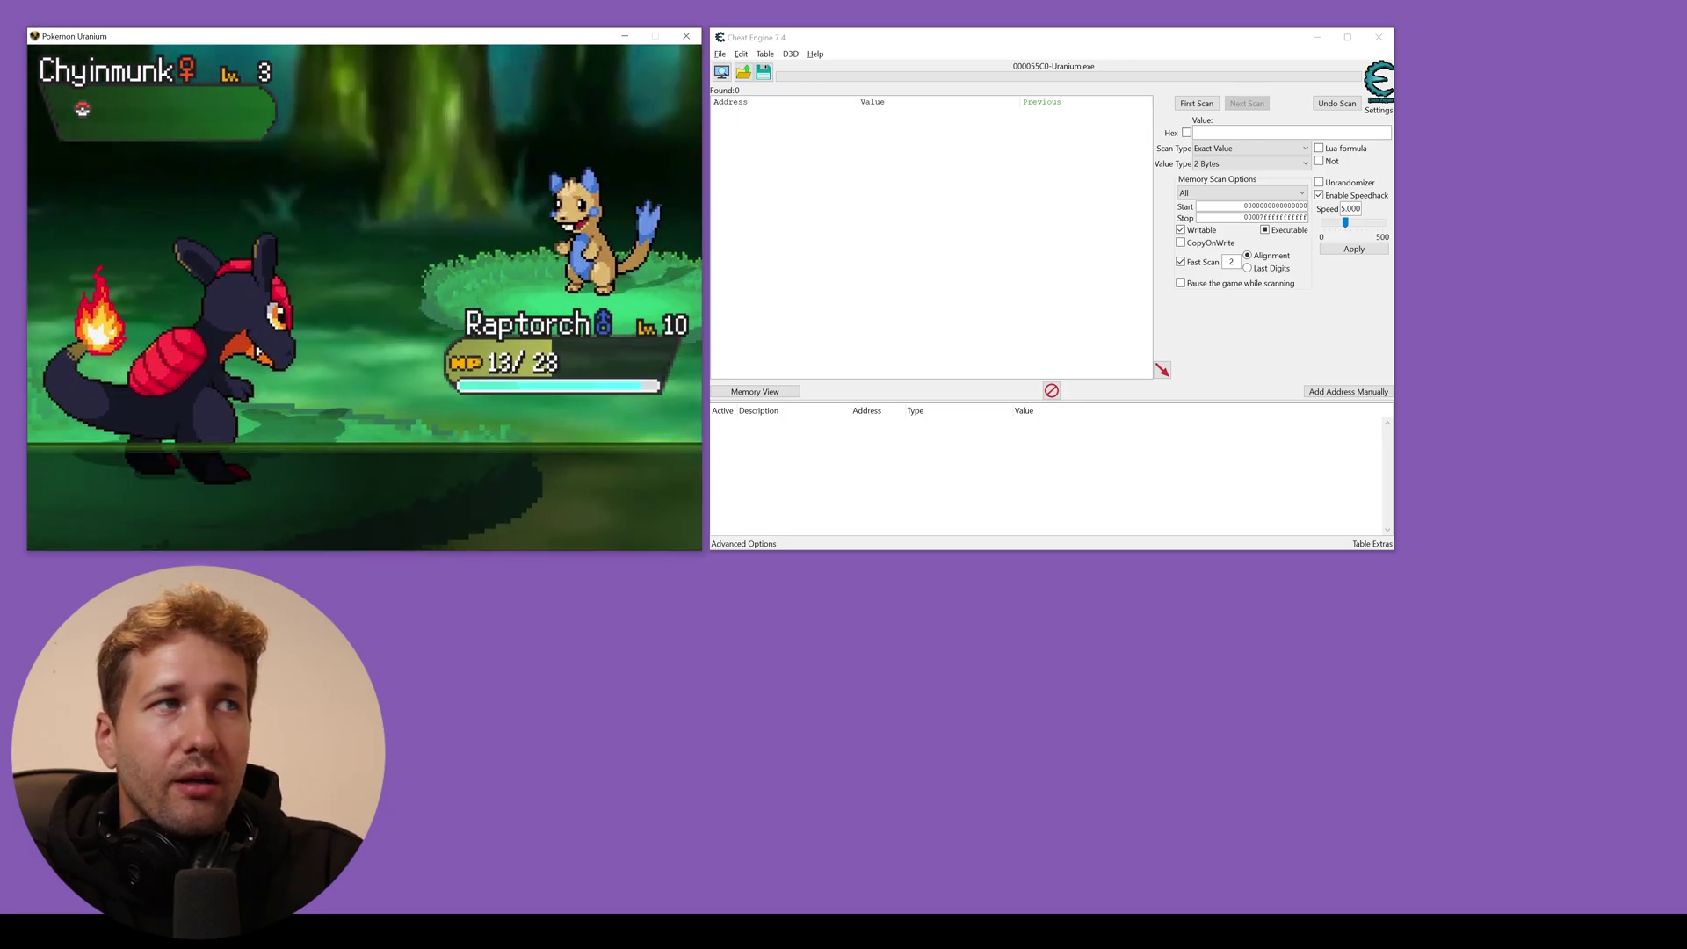
key("Return")
key("Return")
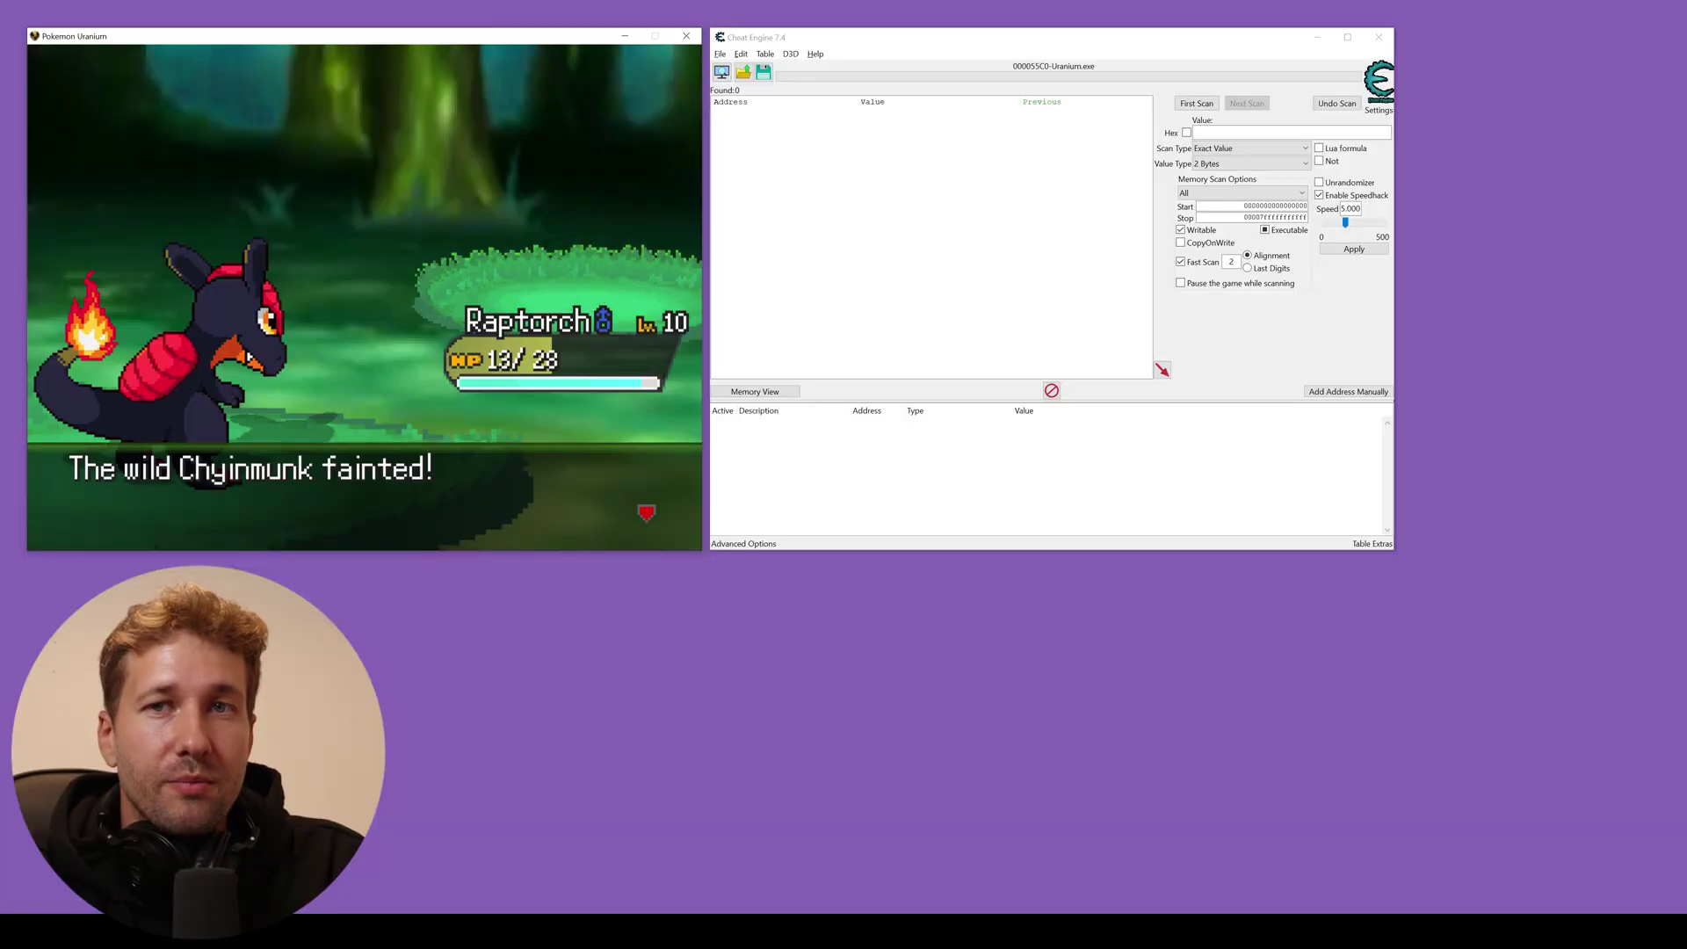
key("Return")
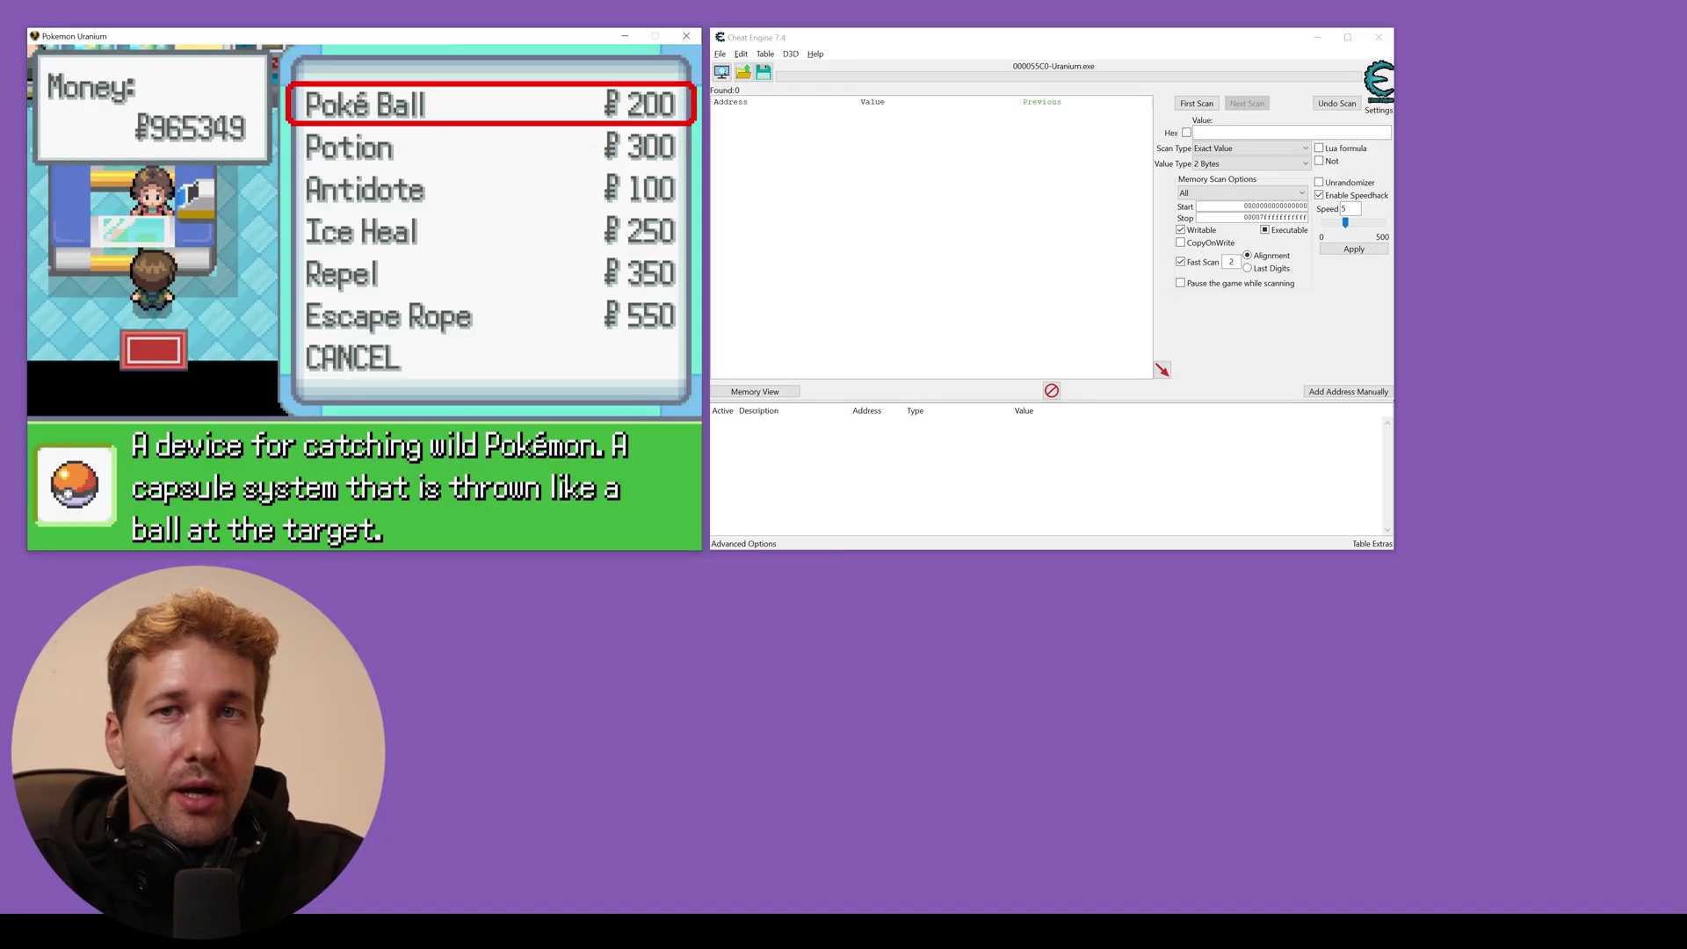
- Run a first scan for the exact value 965349*2+1 with the value type 4 Bytes
left_click(982, 37)
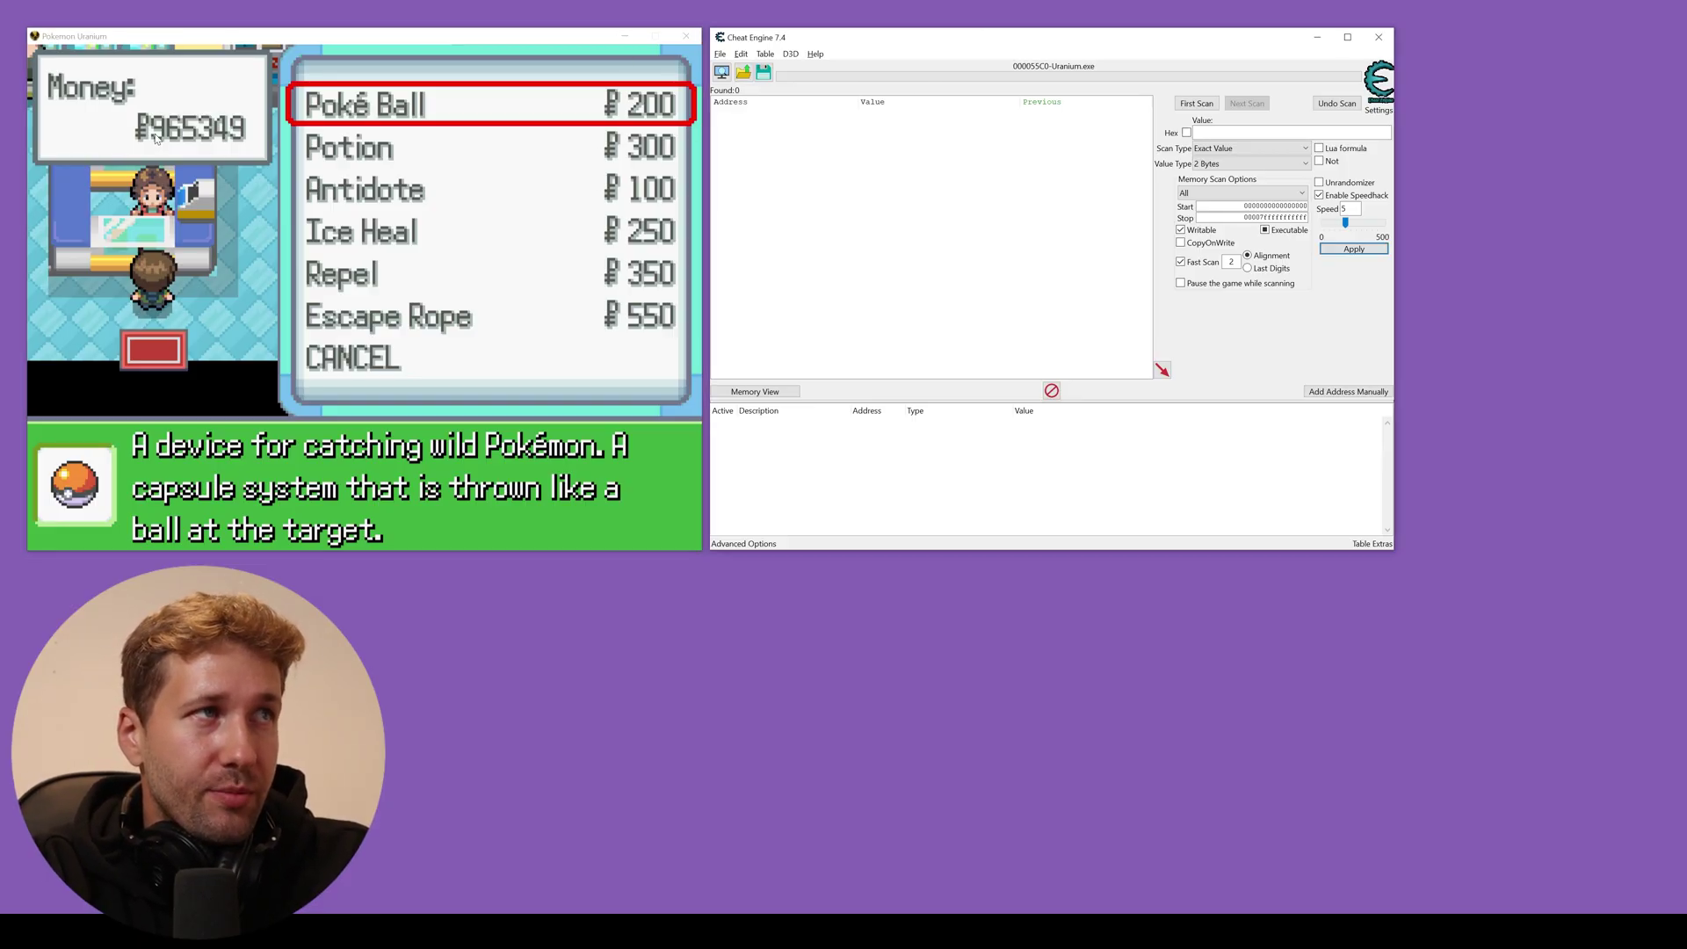
left_click(1213, 131)
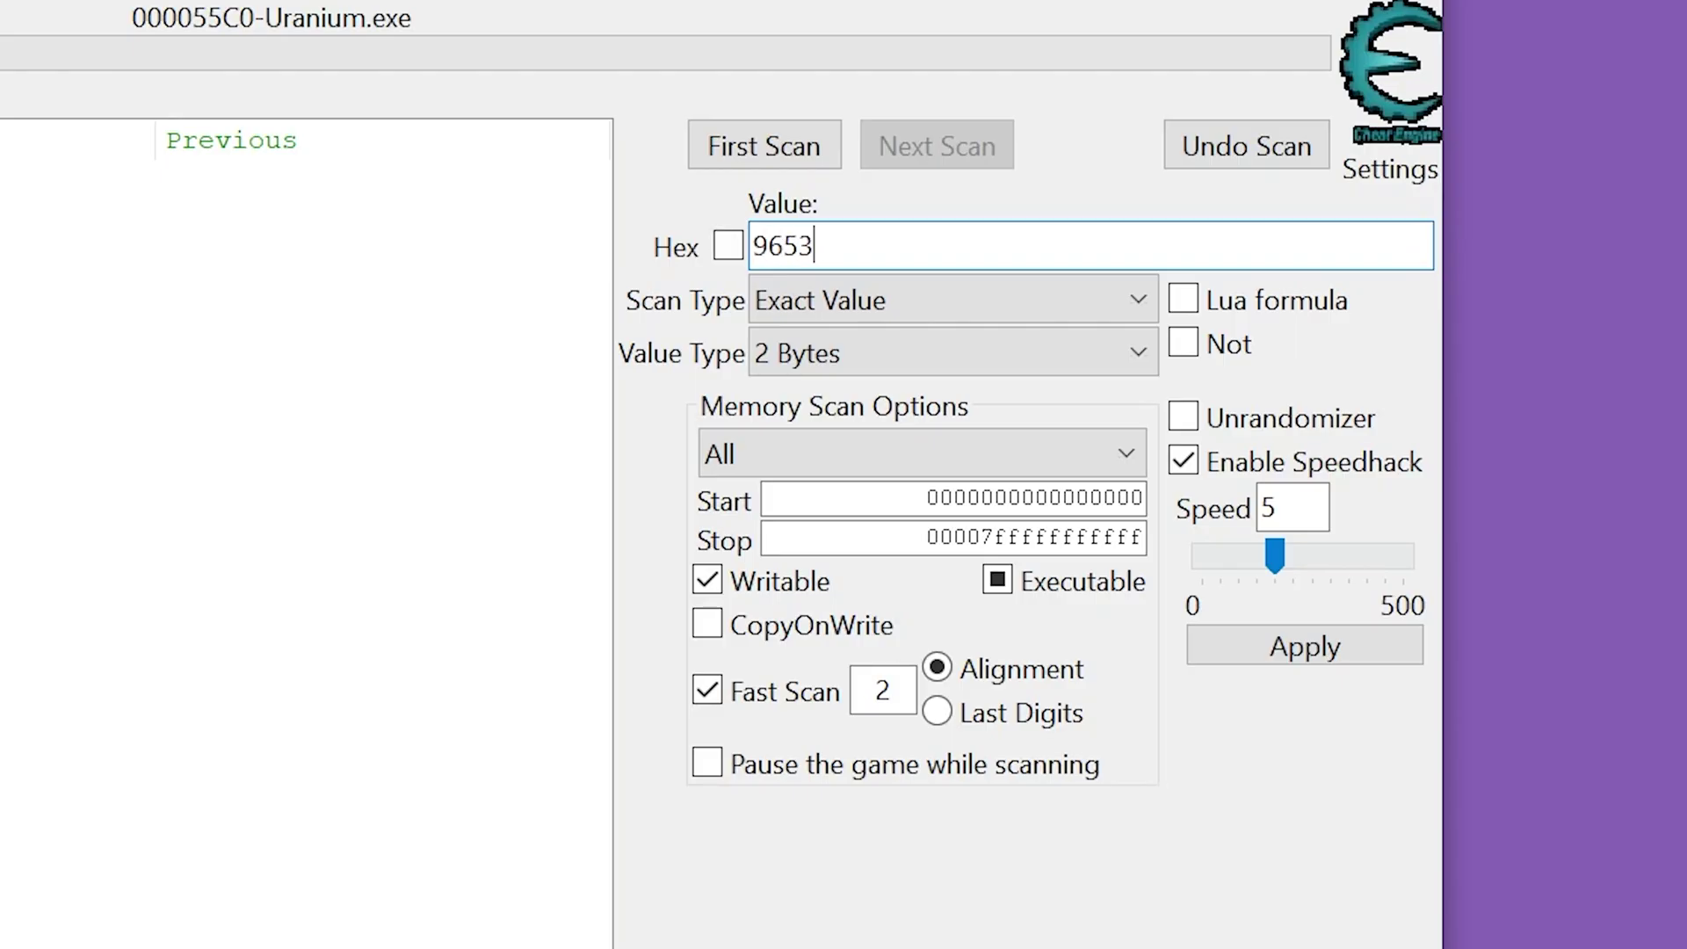
left_click(852, 353)
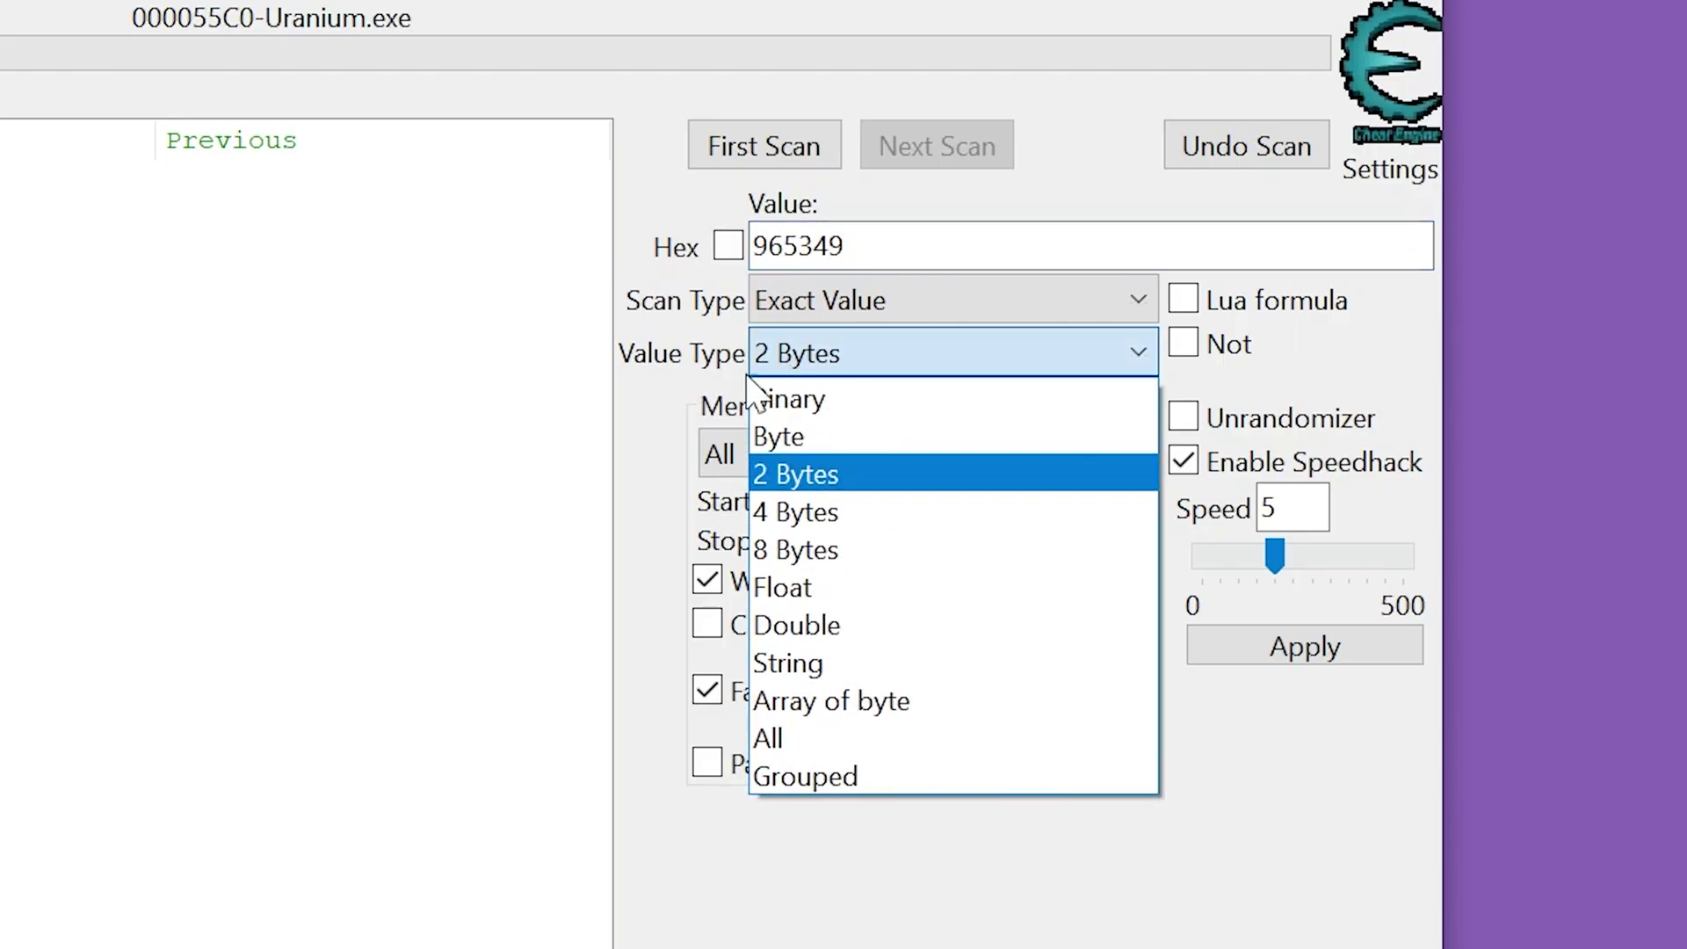
left_click(854, 515)
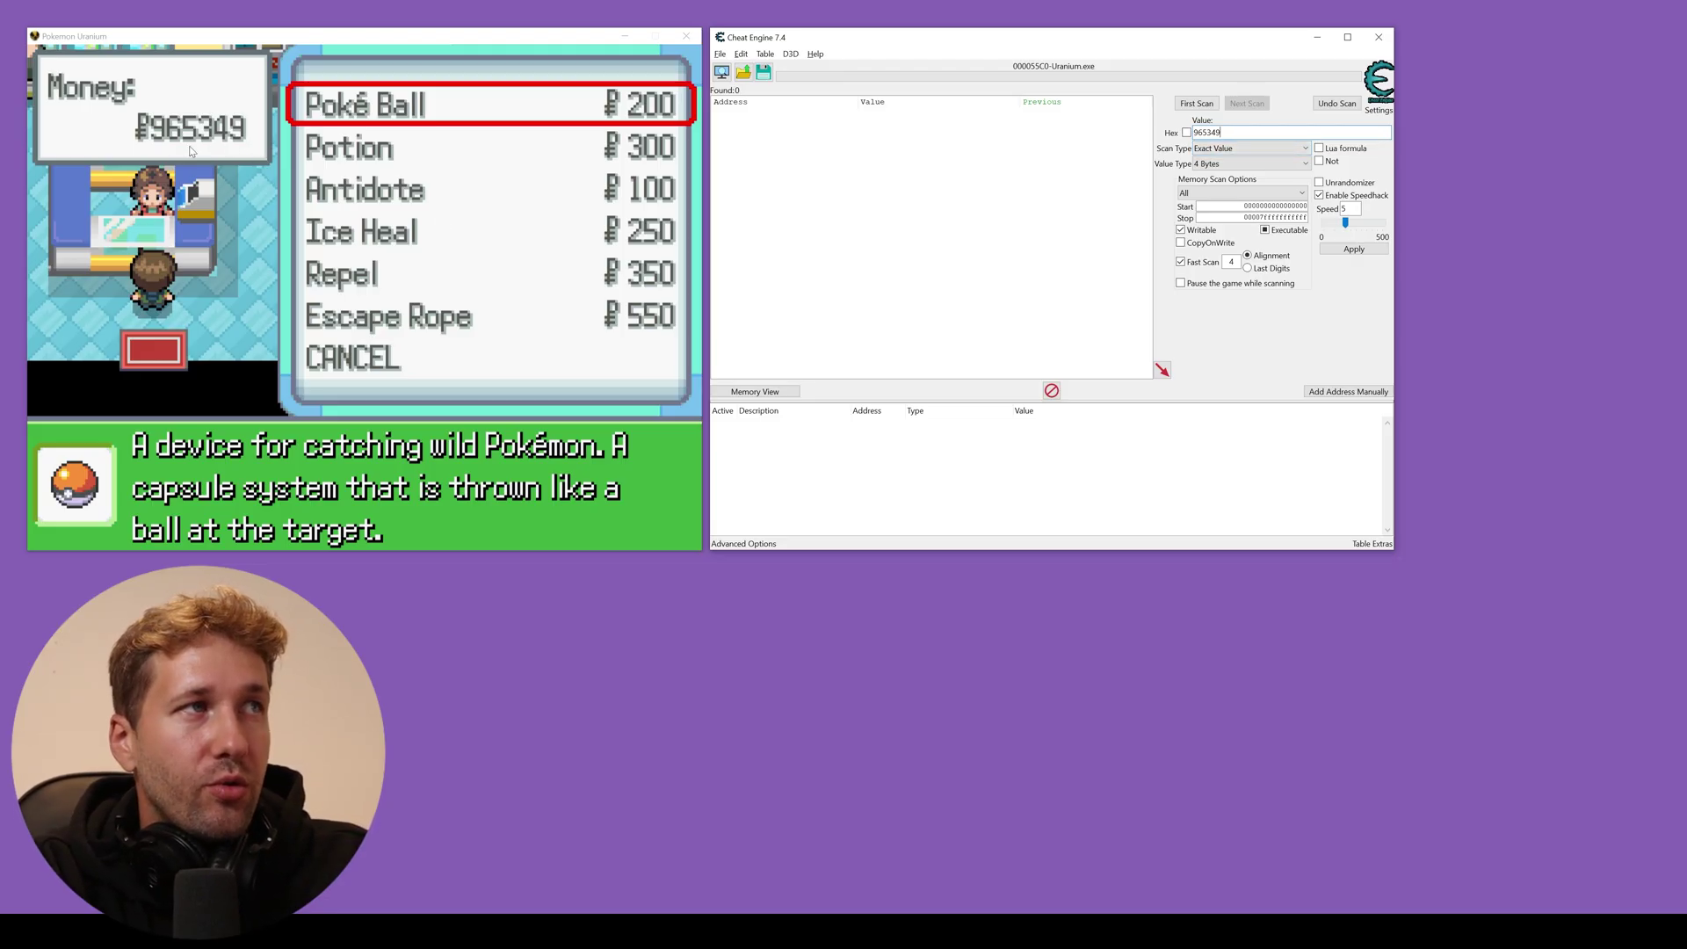
type("*2+1")
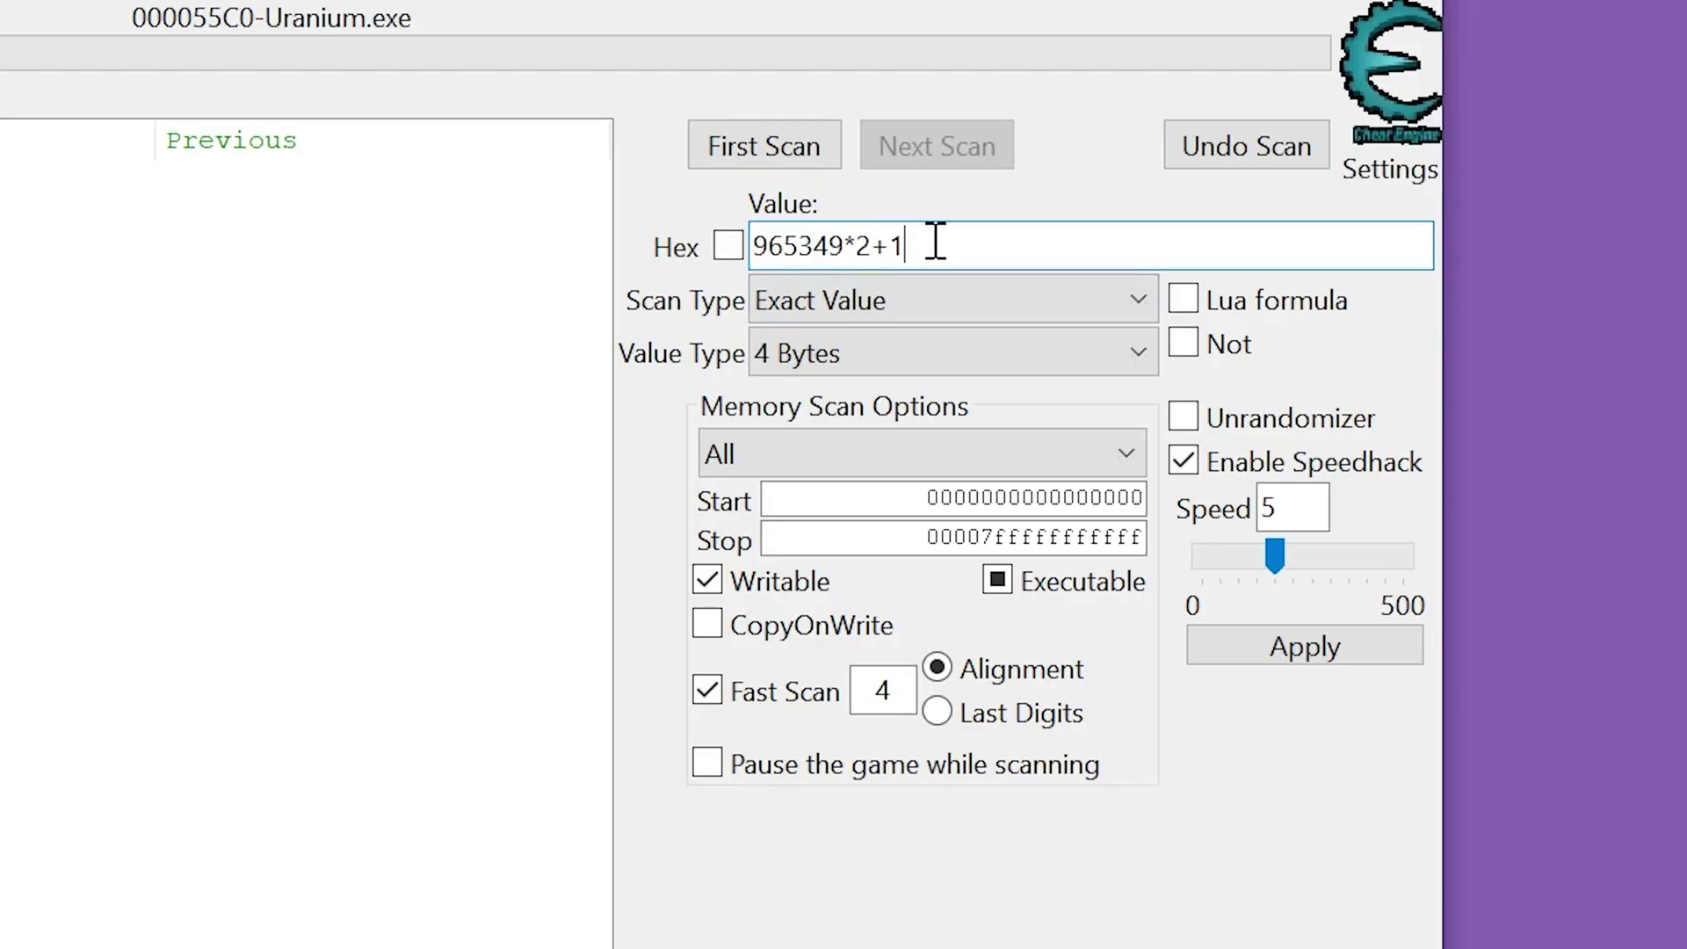
left_click_drag(936, 242, 697, 249)
left_click(941, 247)
left_click(748, 154)
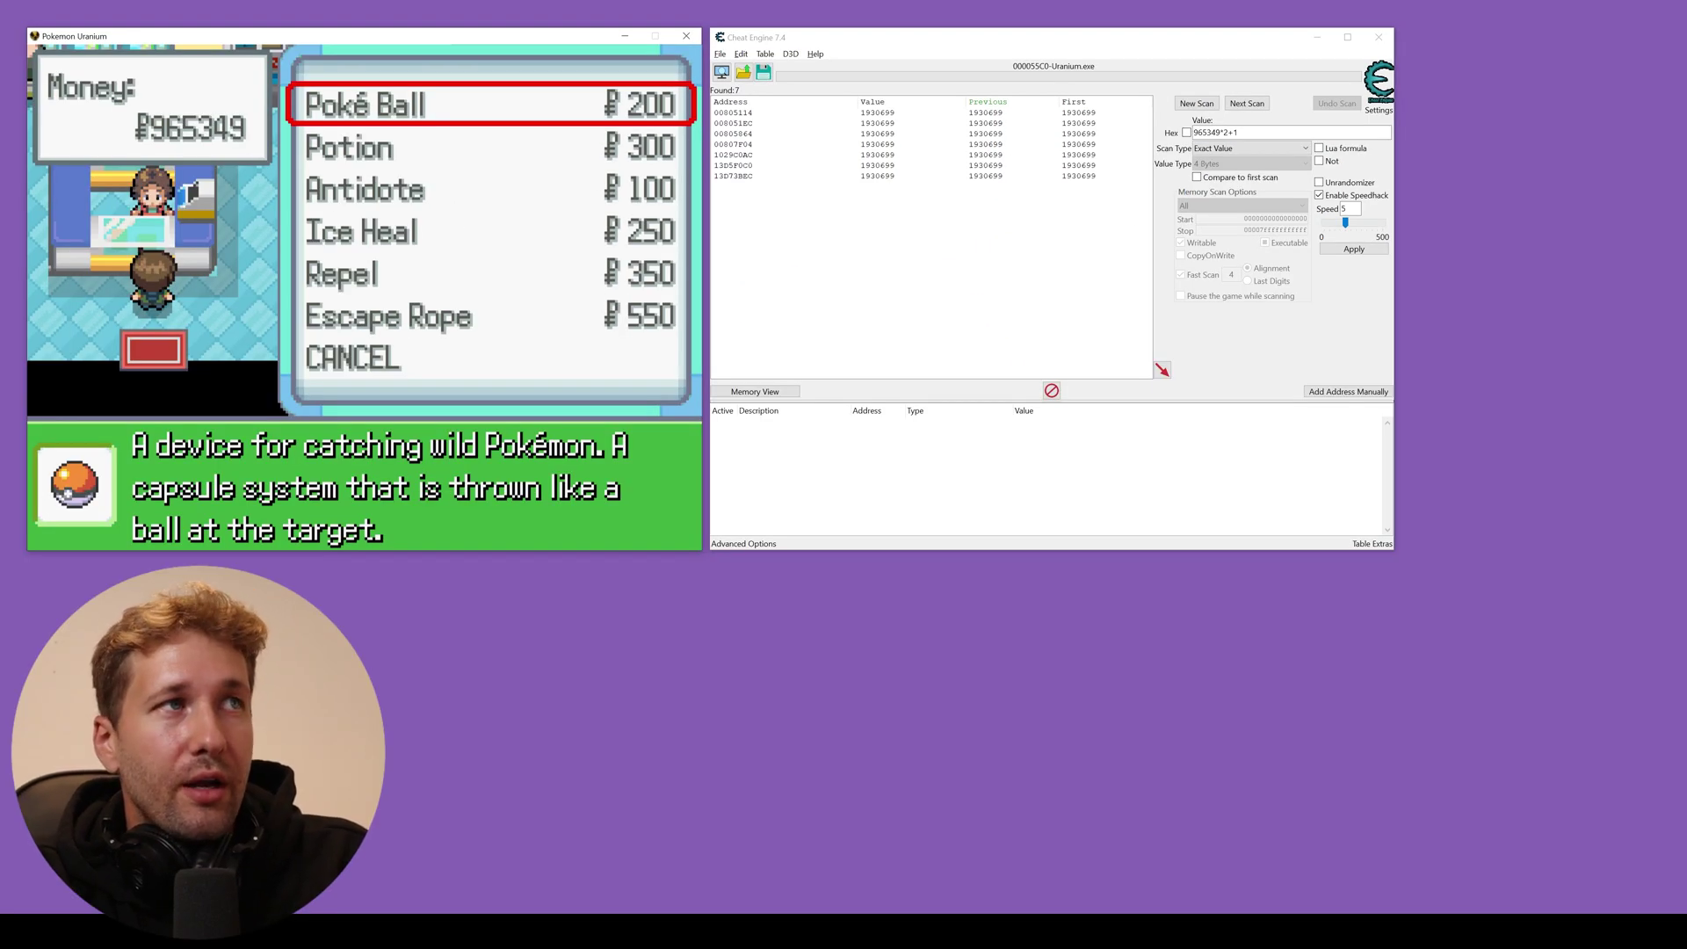
- Order one Potion from the in-game shop, up to the purchase question
key("Down")
key("Down")
key("Up")
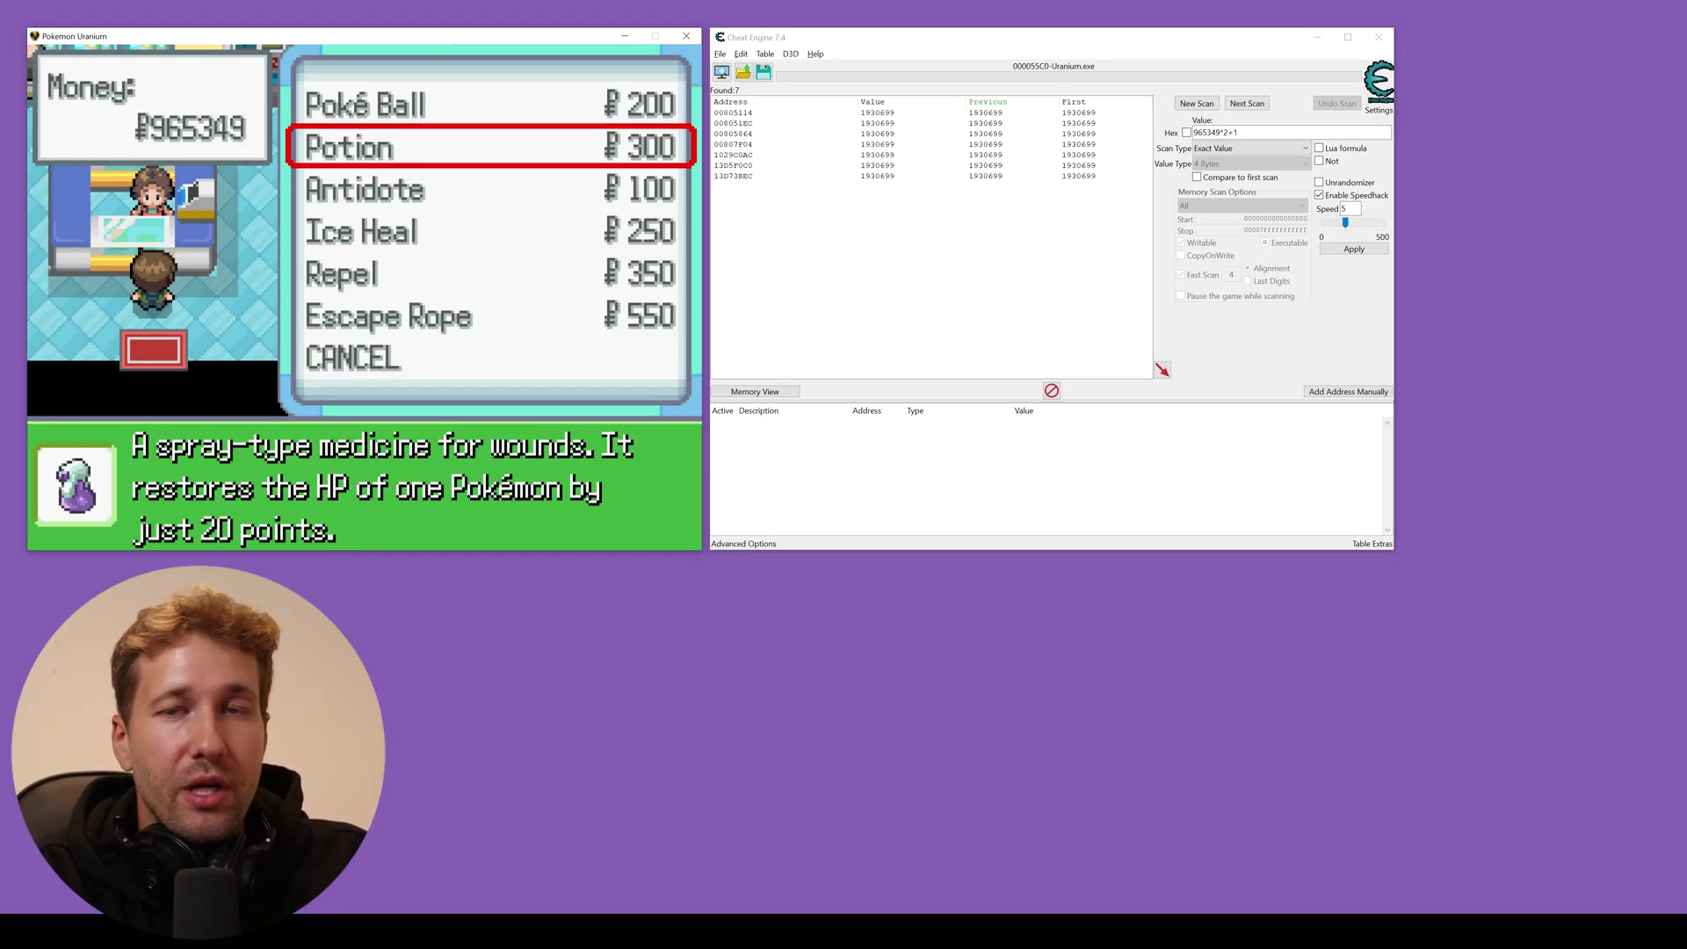
key("Return")
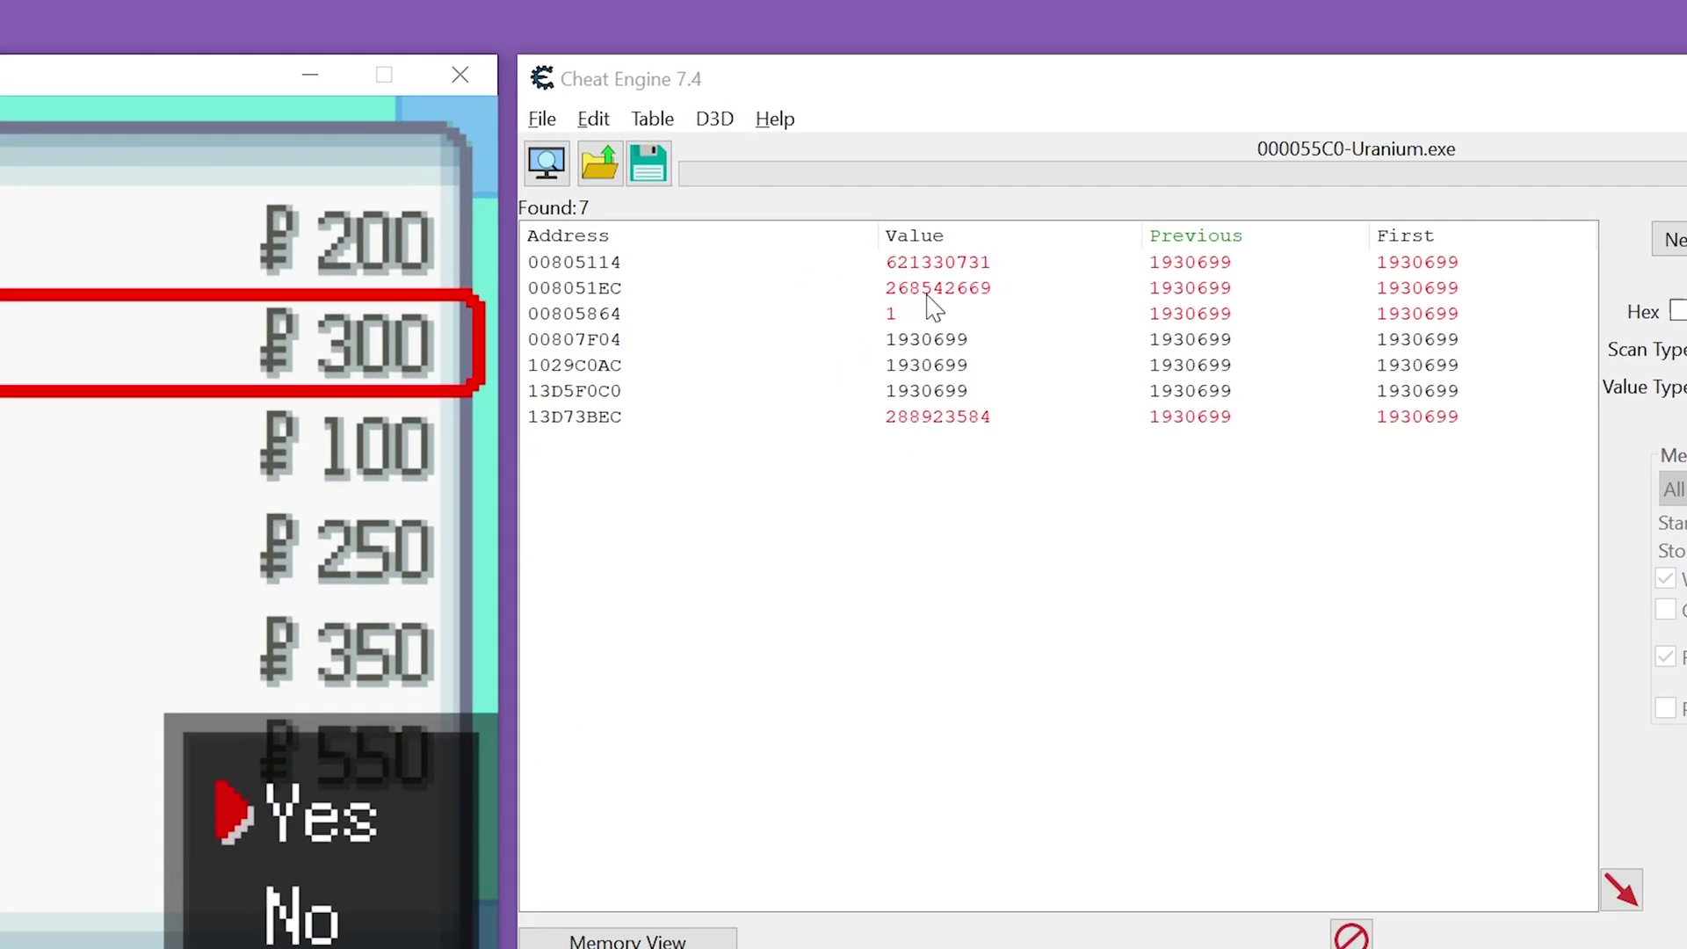
- Compare the three unaltered addresses in the results and filter the list with a next scan for unchanged values
left_click(944, 345)
left_click(958, 369)
left_click(977, 393)
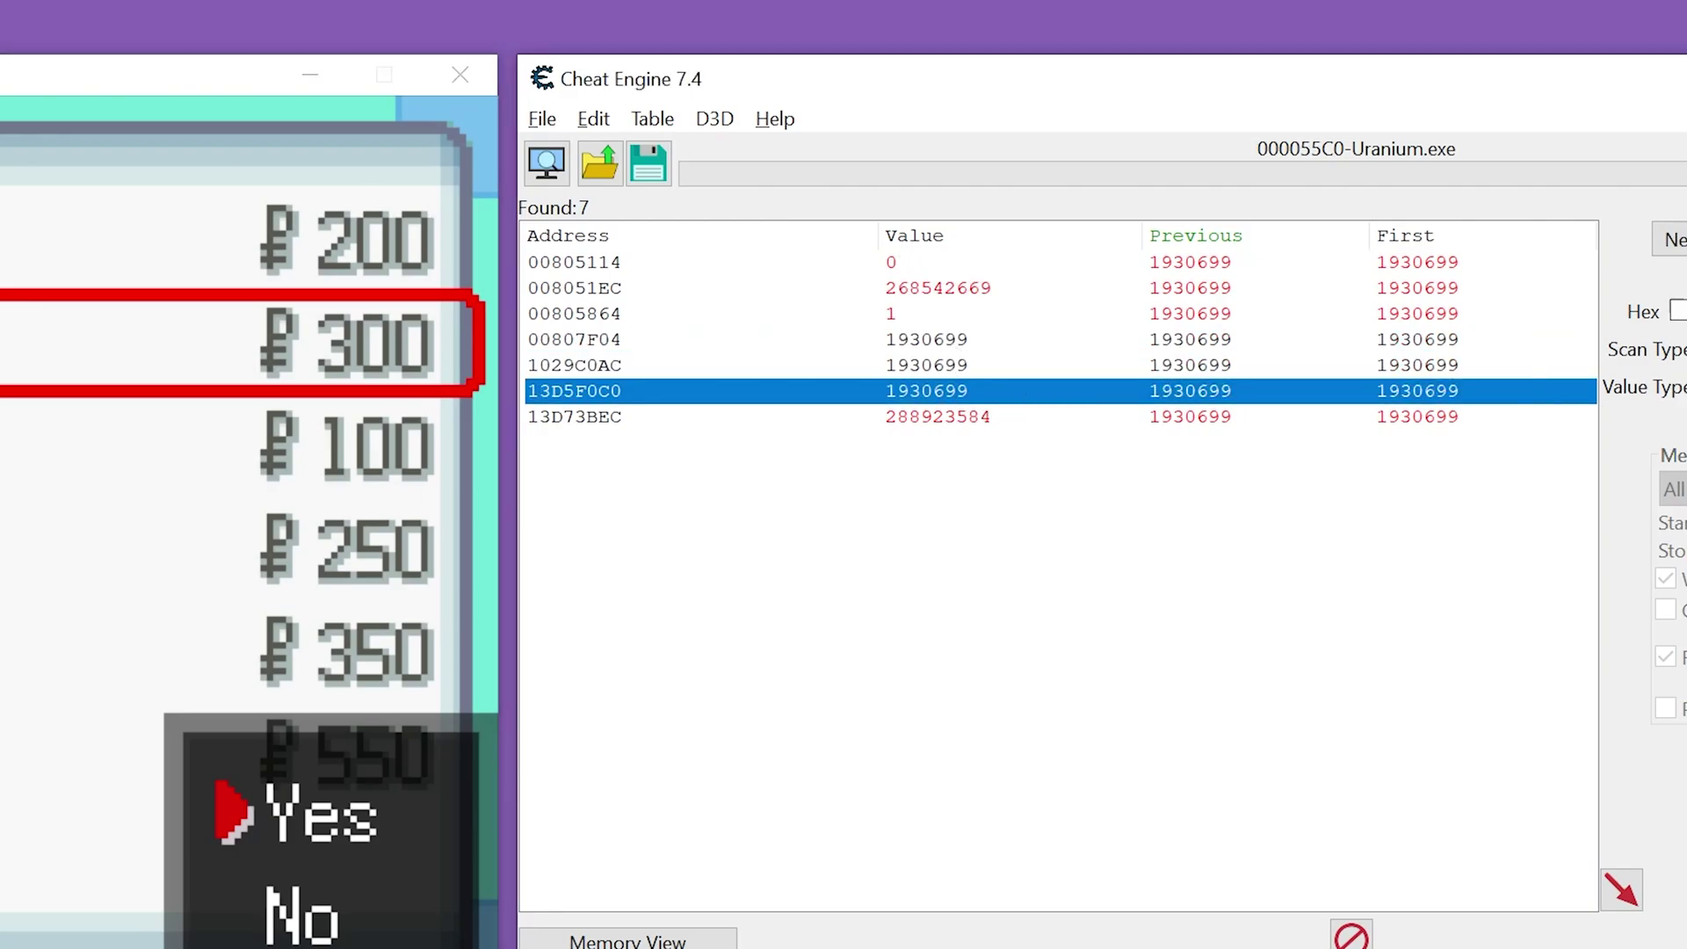
left_click(1098, 350)
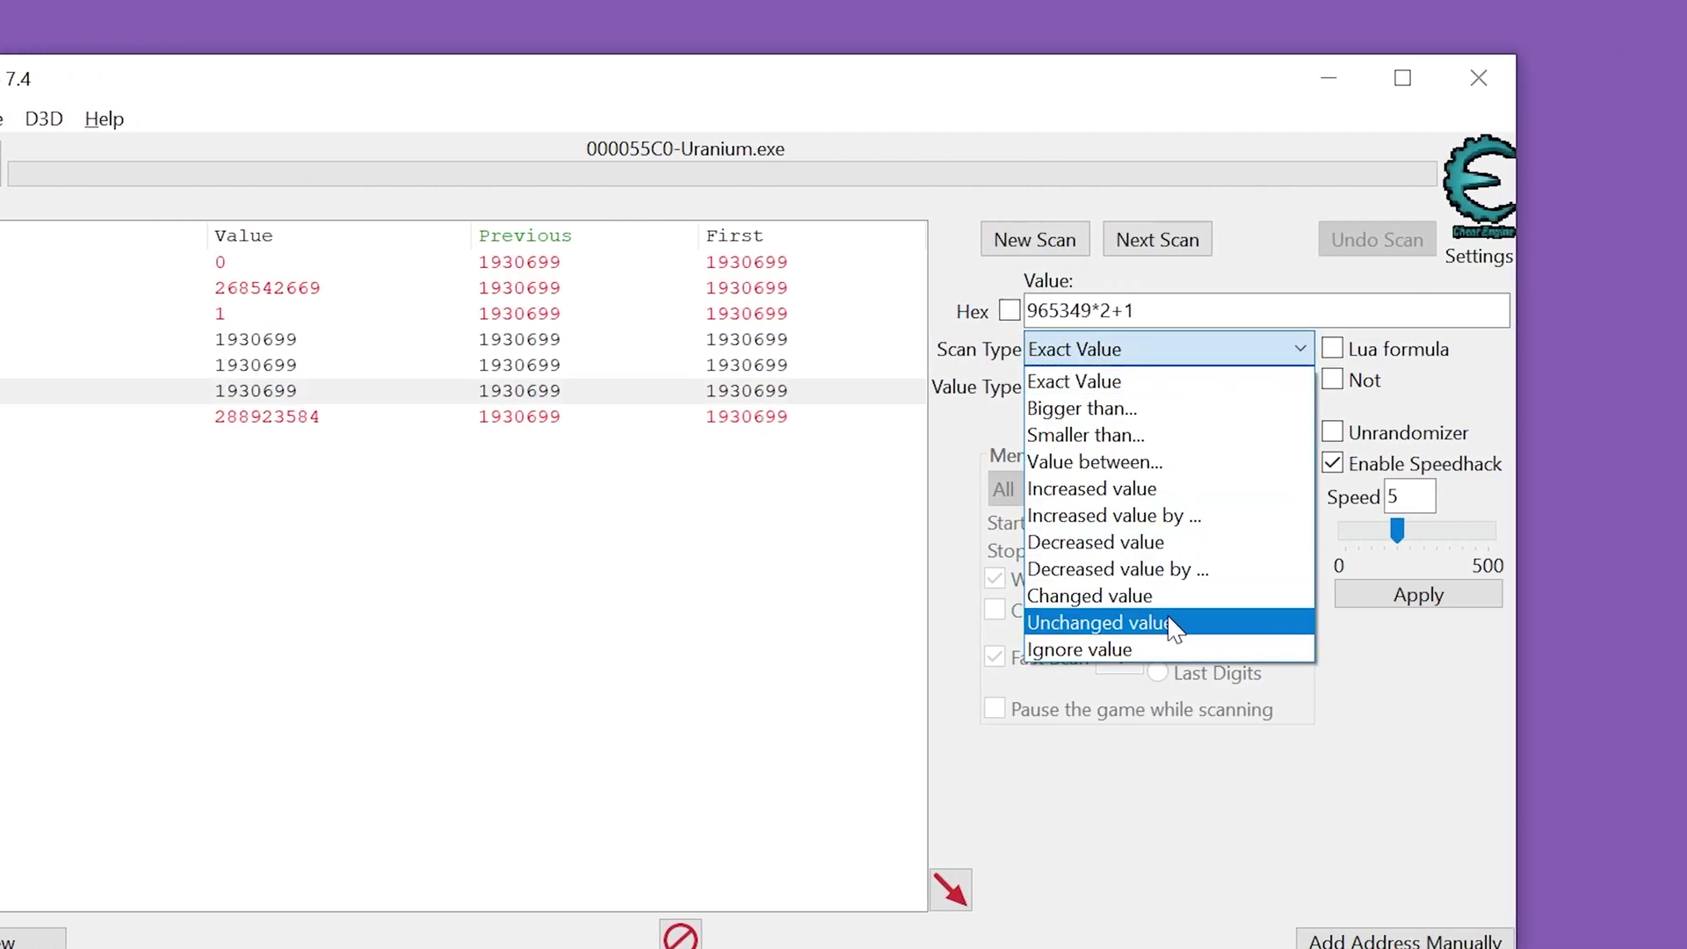
left_click(1184, 627)
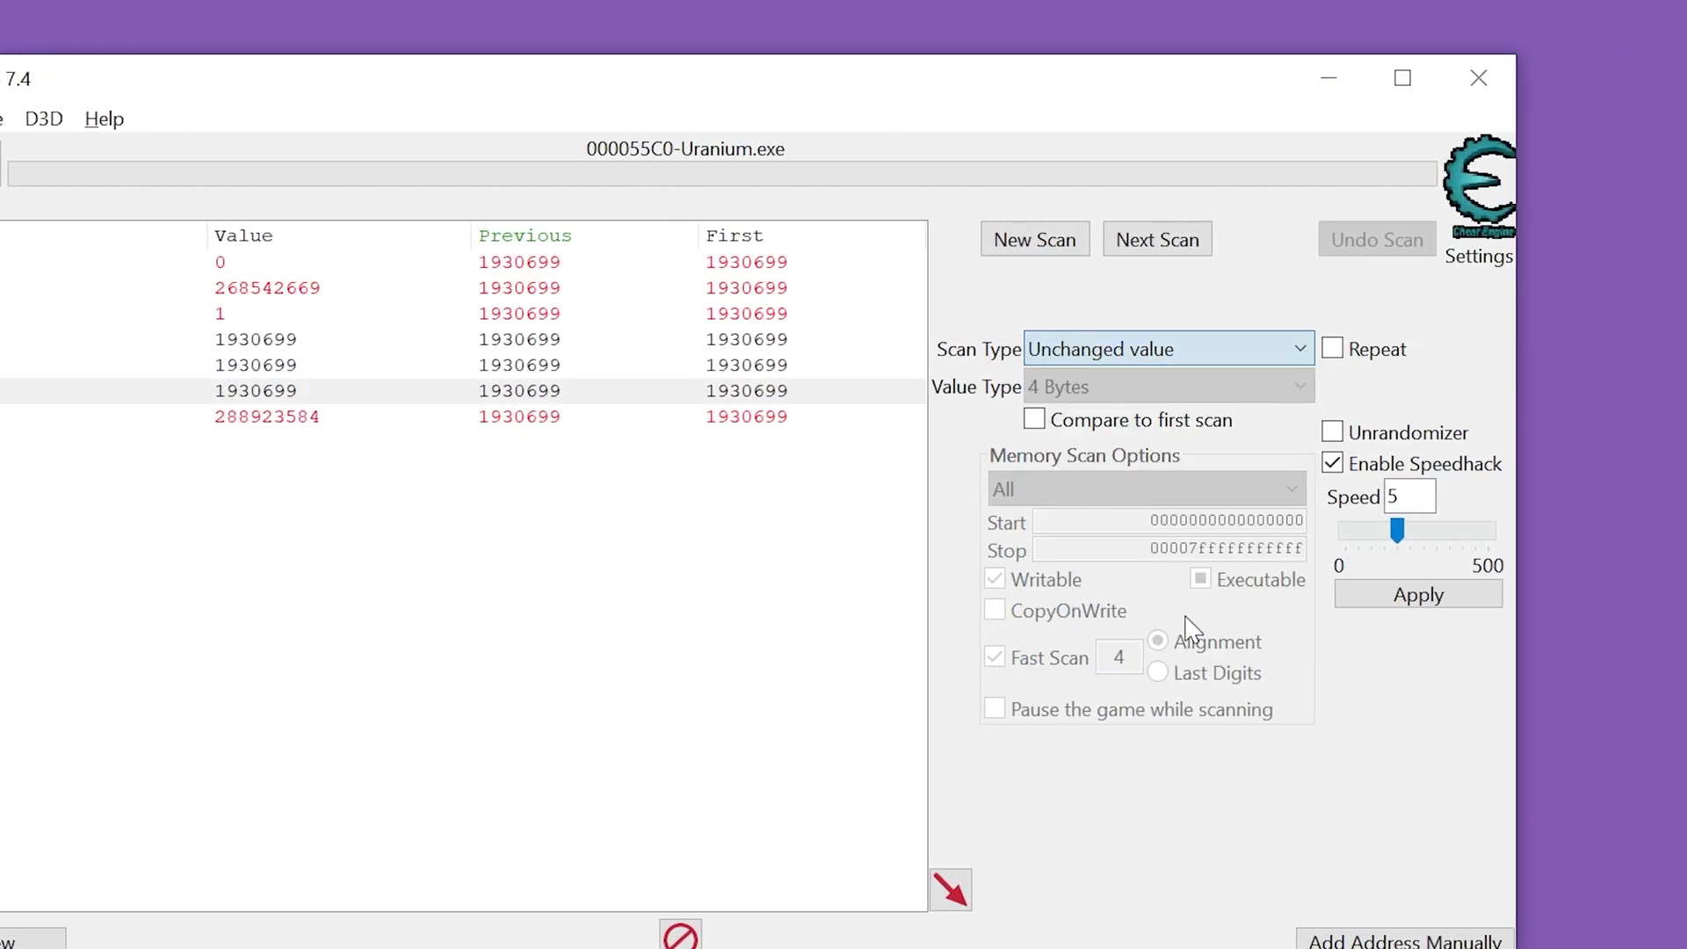
left_click(1164, 249)
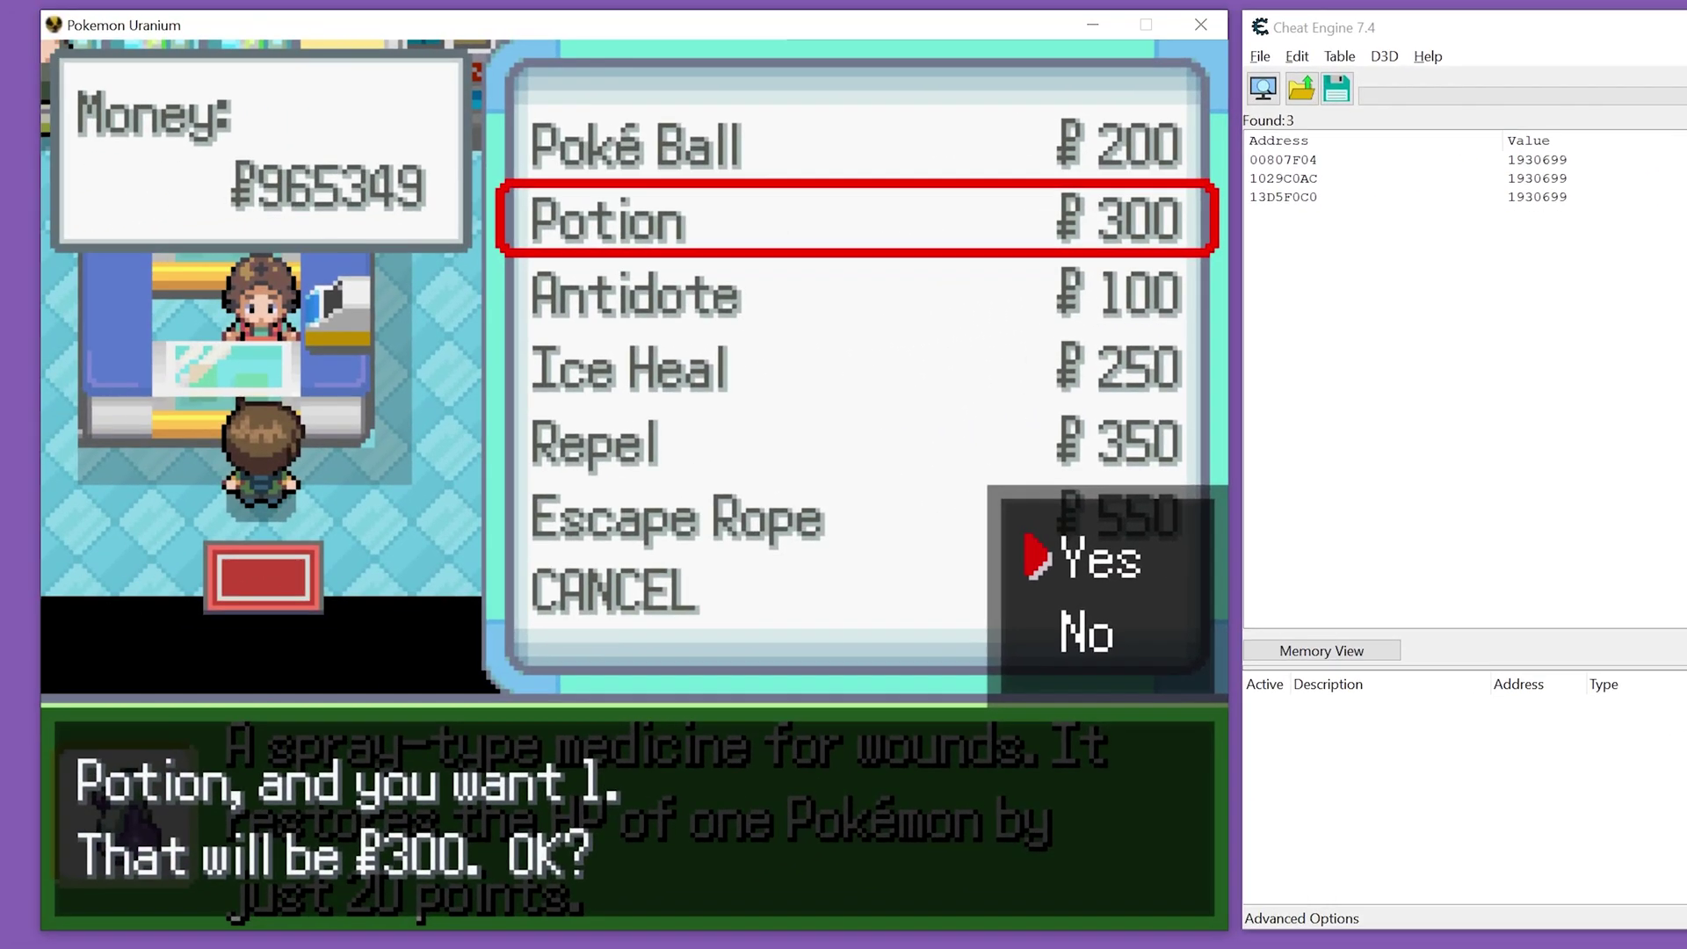
- Accept the Potion purchase in the game and add the changed address 13D5F0C0 to the address list
key("Return")
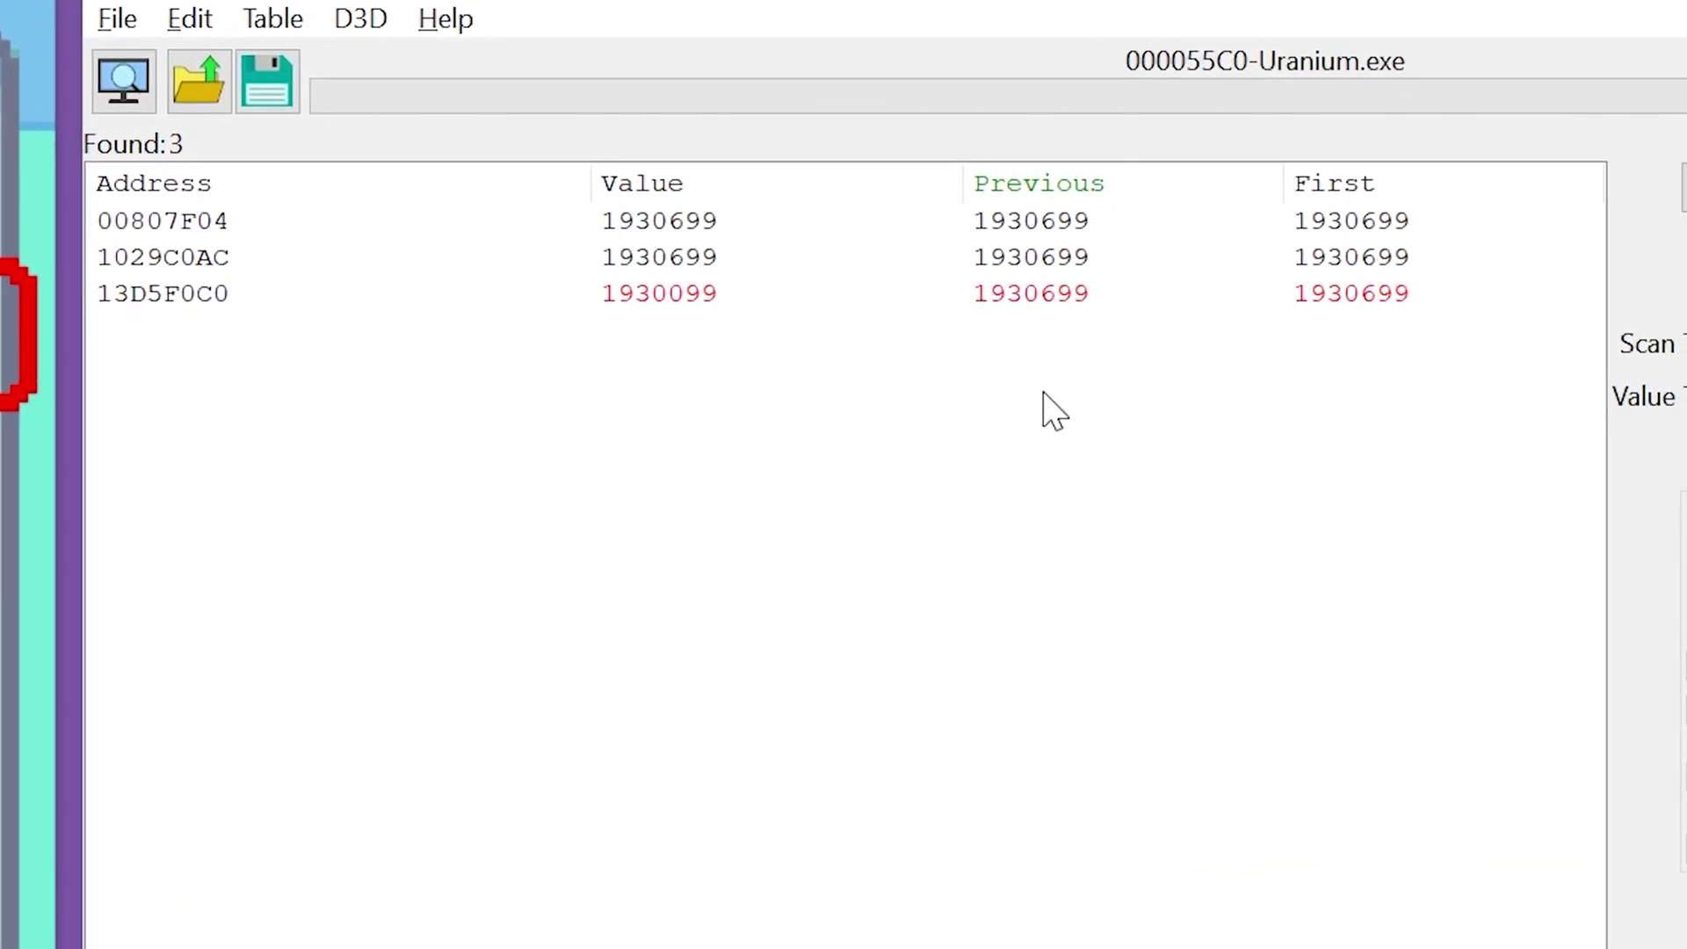
left_click(735, 303)
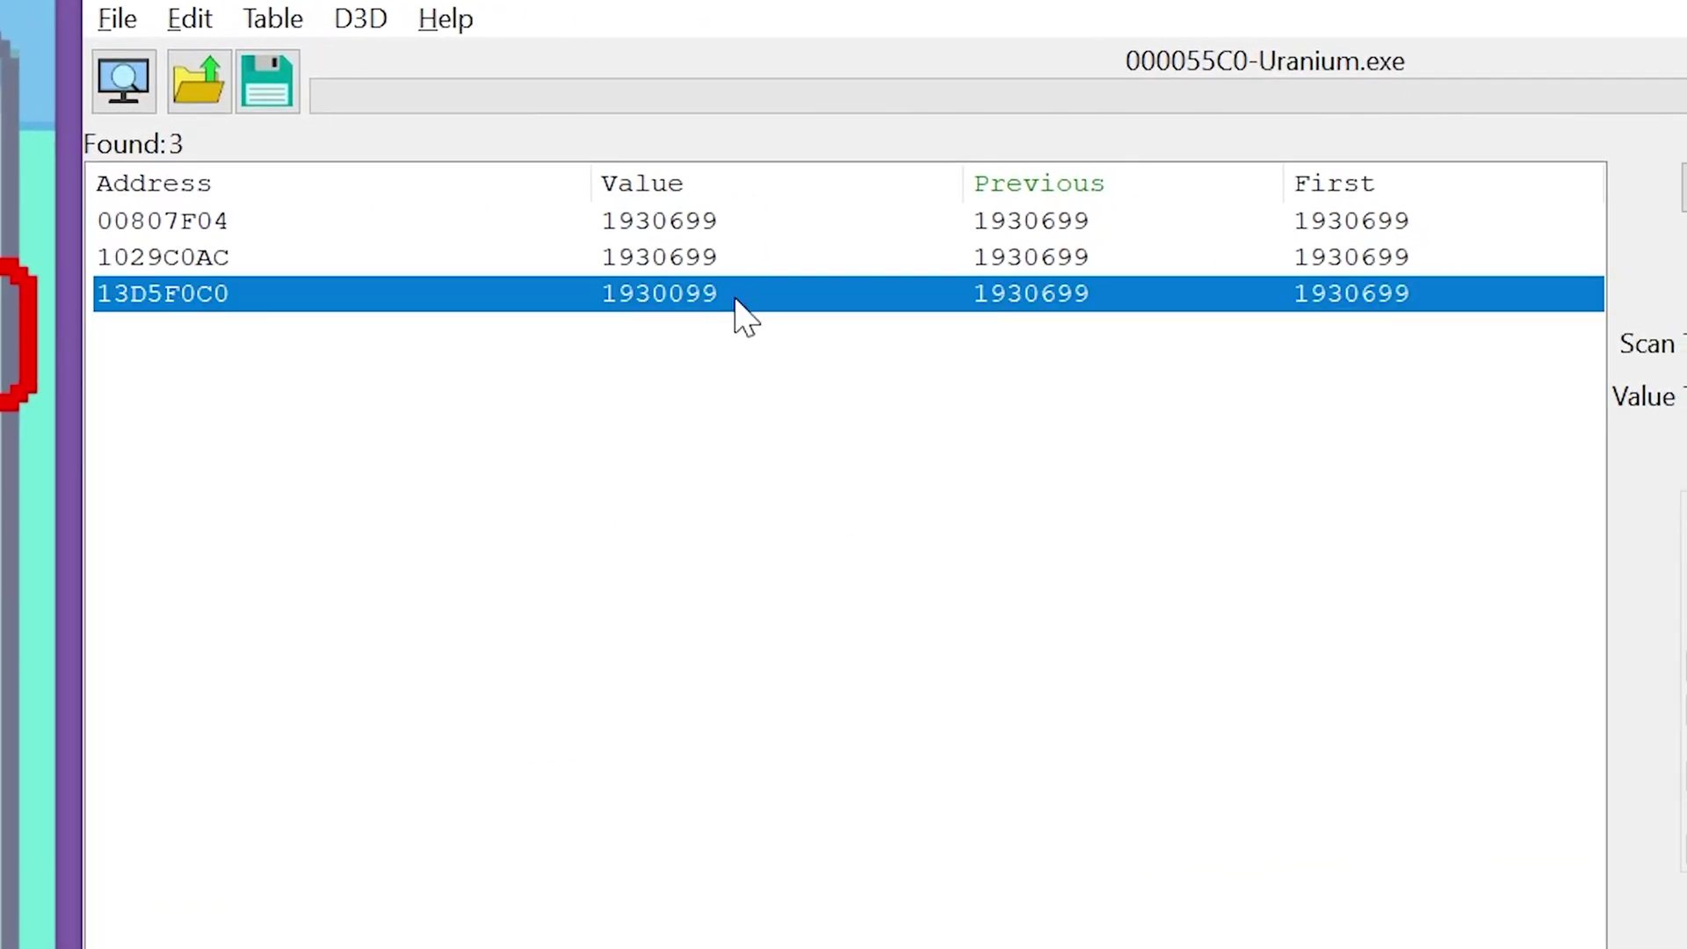
left_click(644, 413)
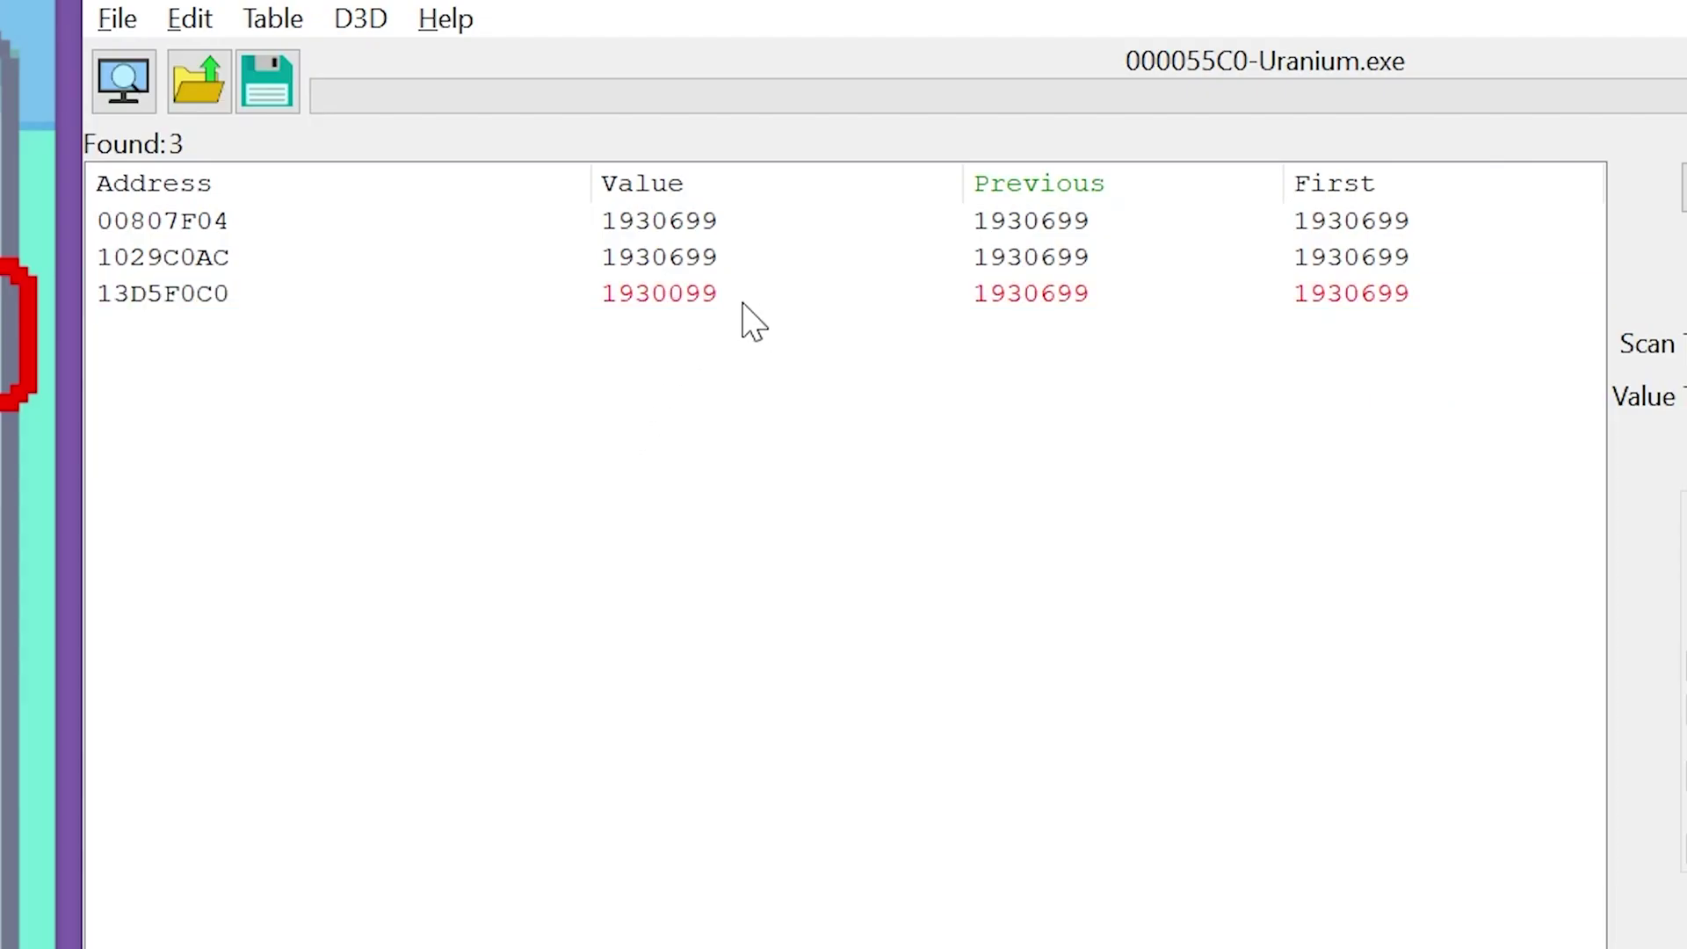
double_click(715, 299)
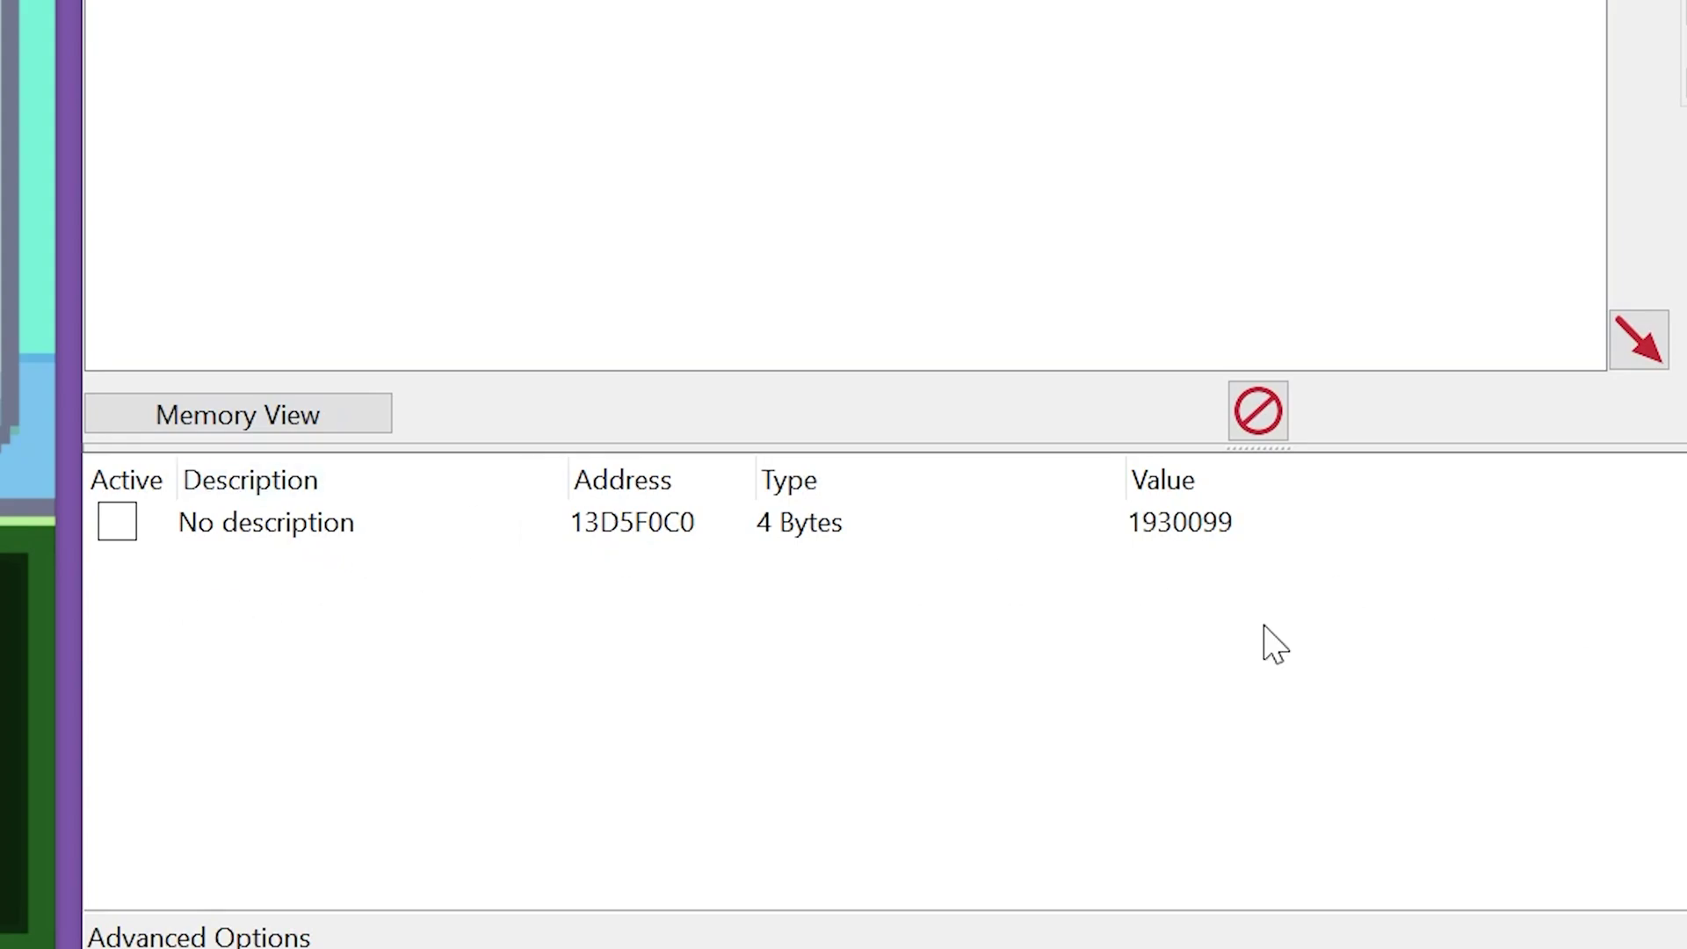
- Set the description of the added address to Money
double_click(257, 525)
type("Money")
key("Return")
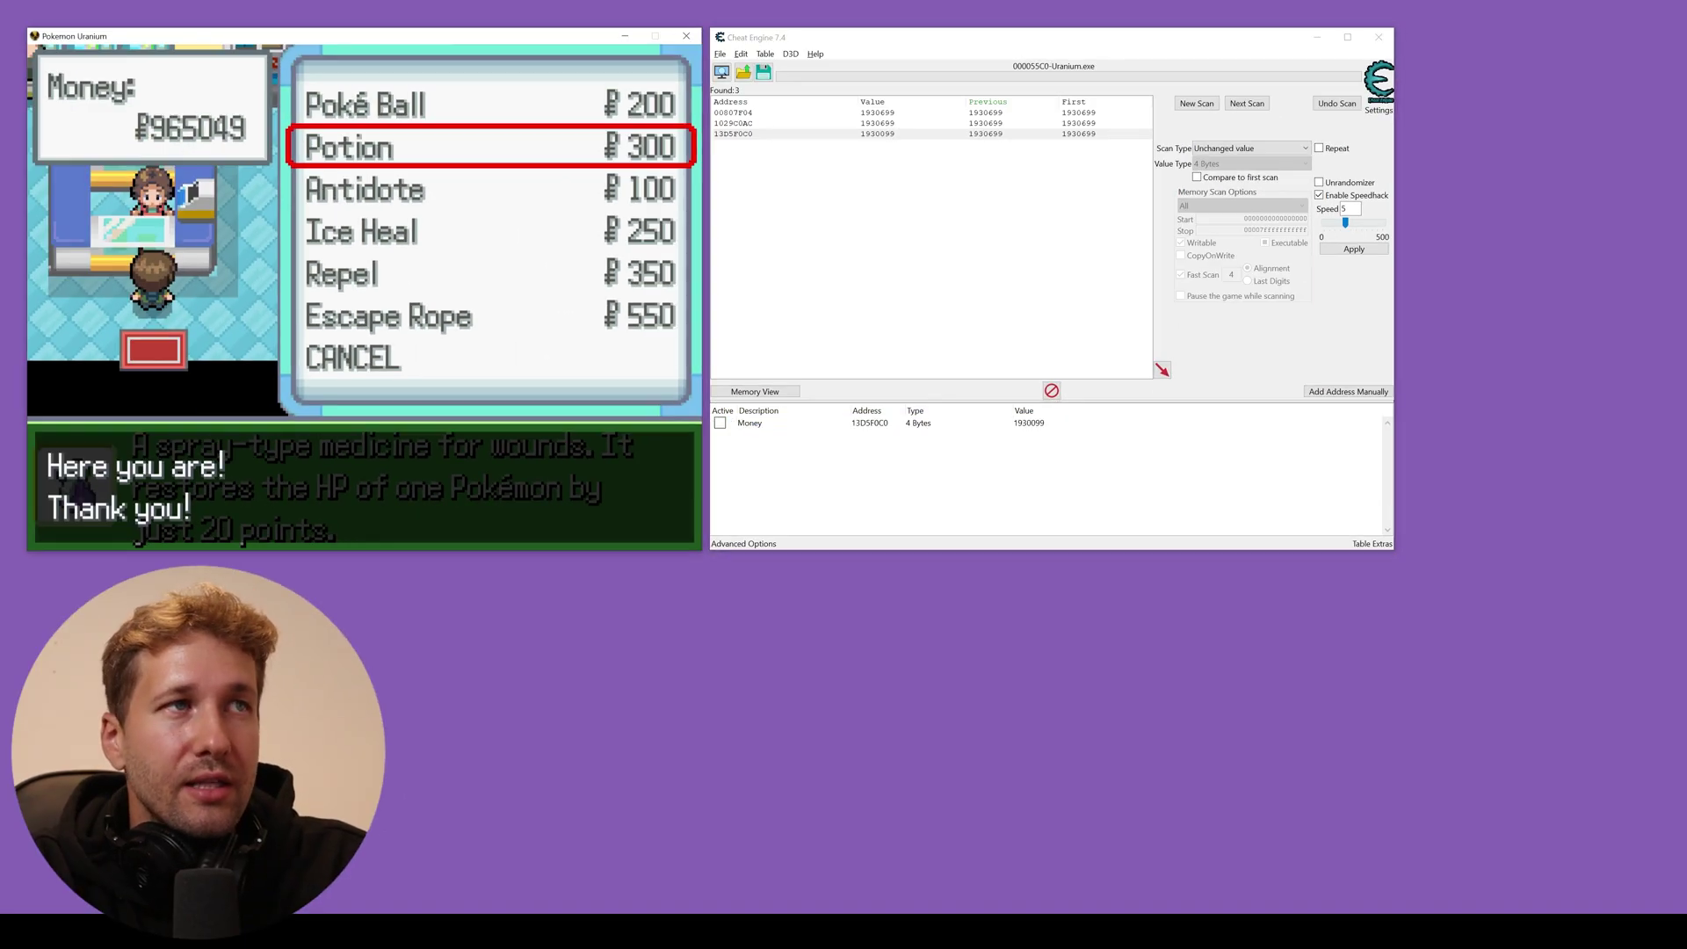
- Leave the shop's item list and end the conversation with the clerk
key("Return")
key("Escape")
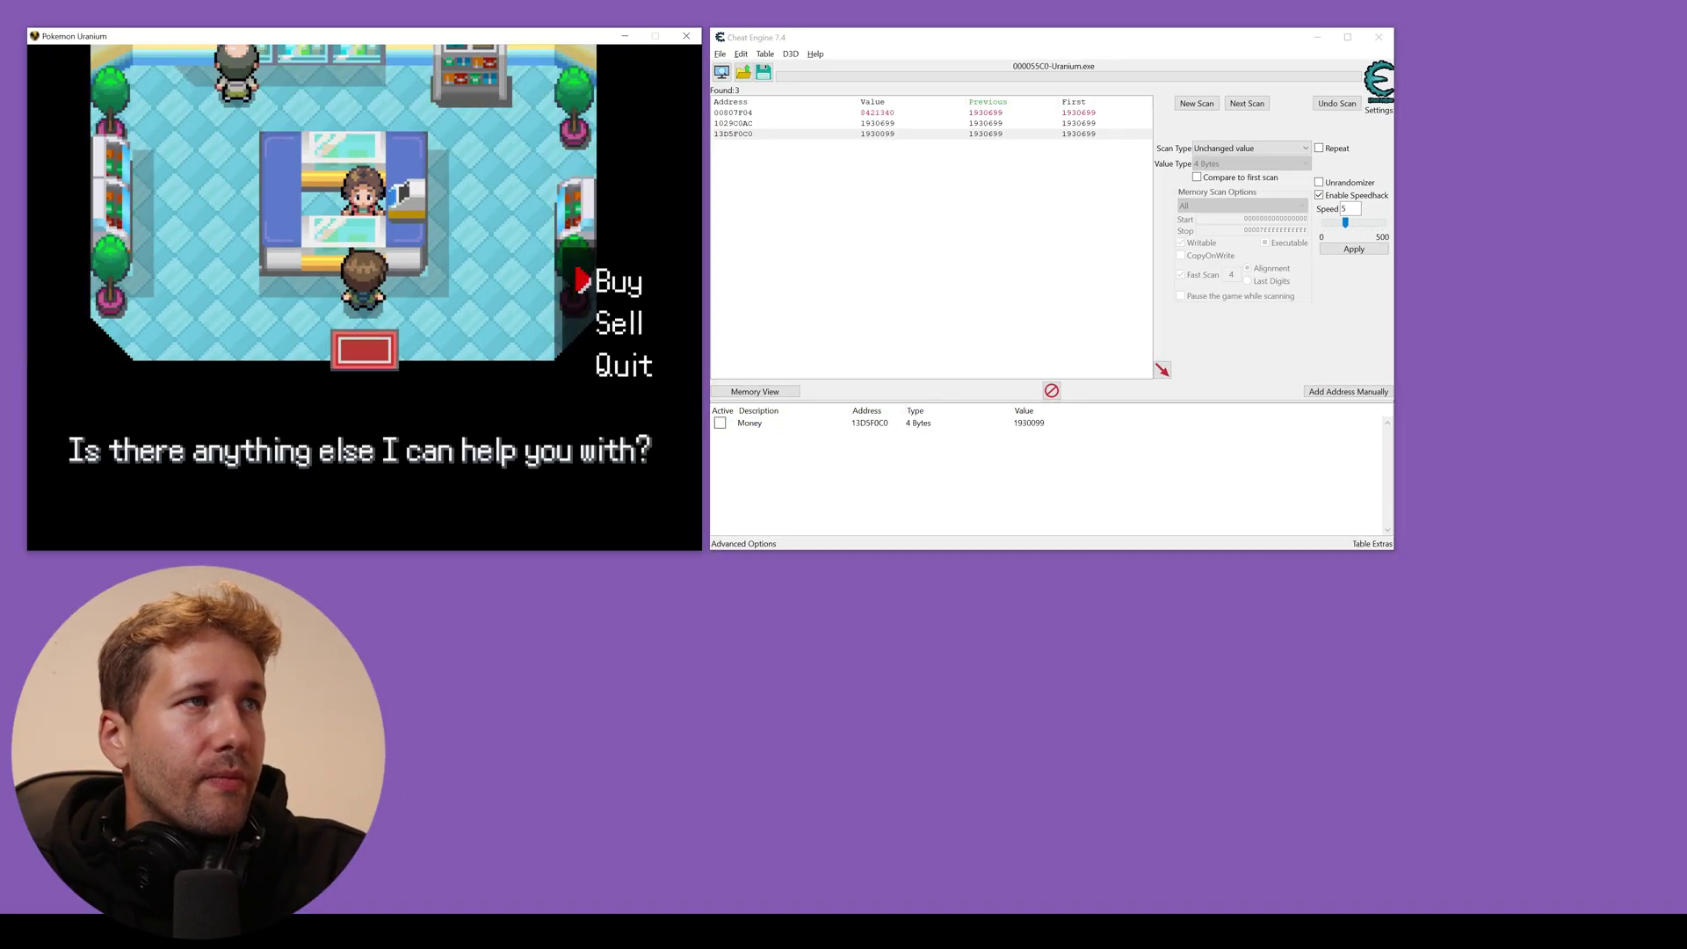
key("Escape")
key("Return")
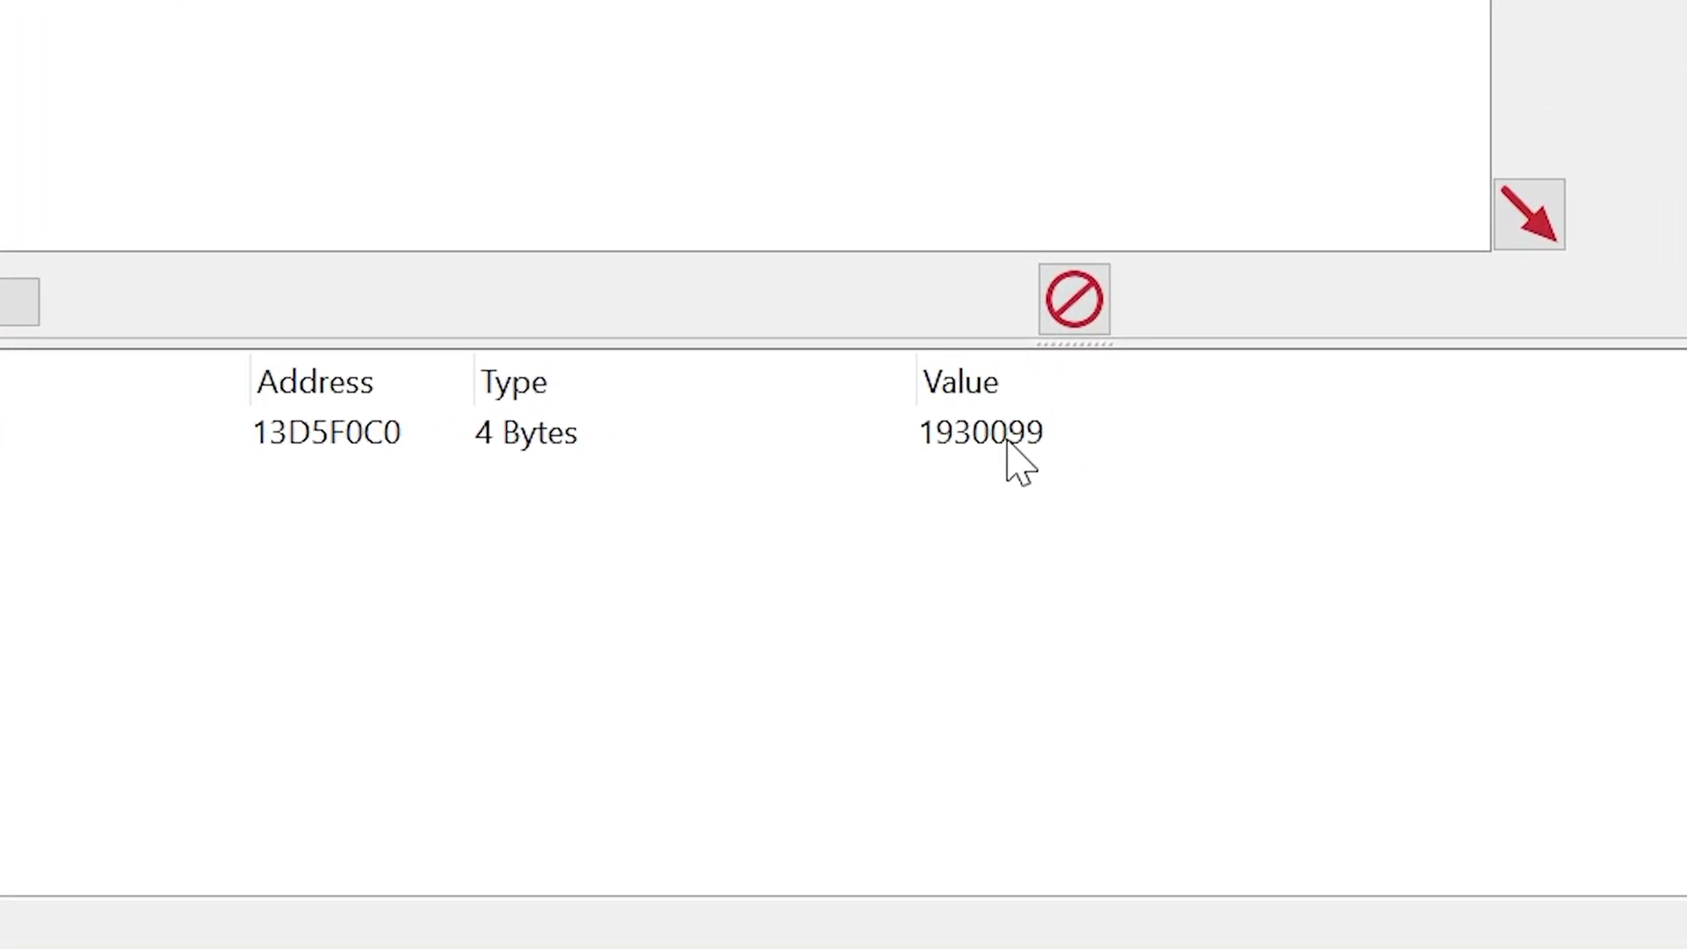
- Change the value of the Money entry to 999999*2+1
double_click(1008, 443)
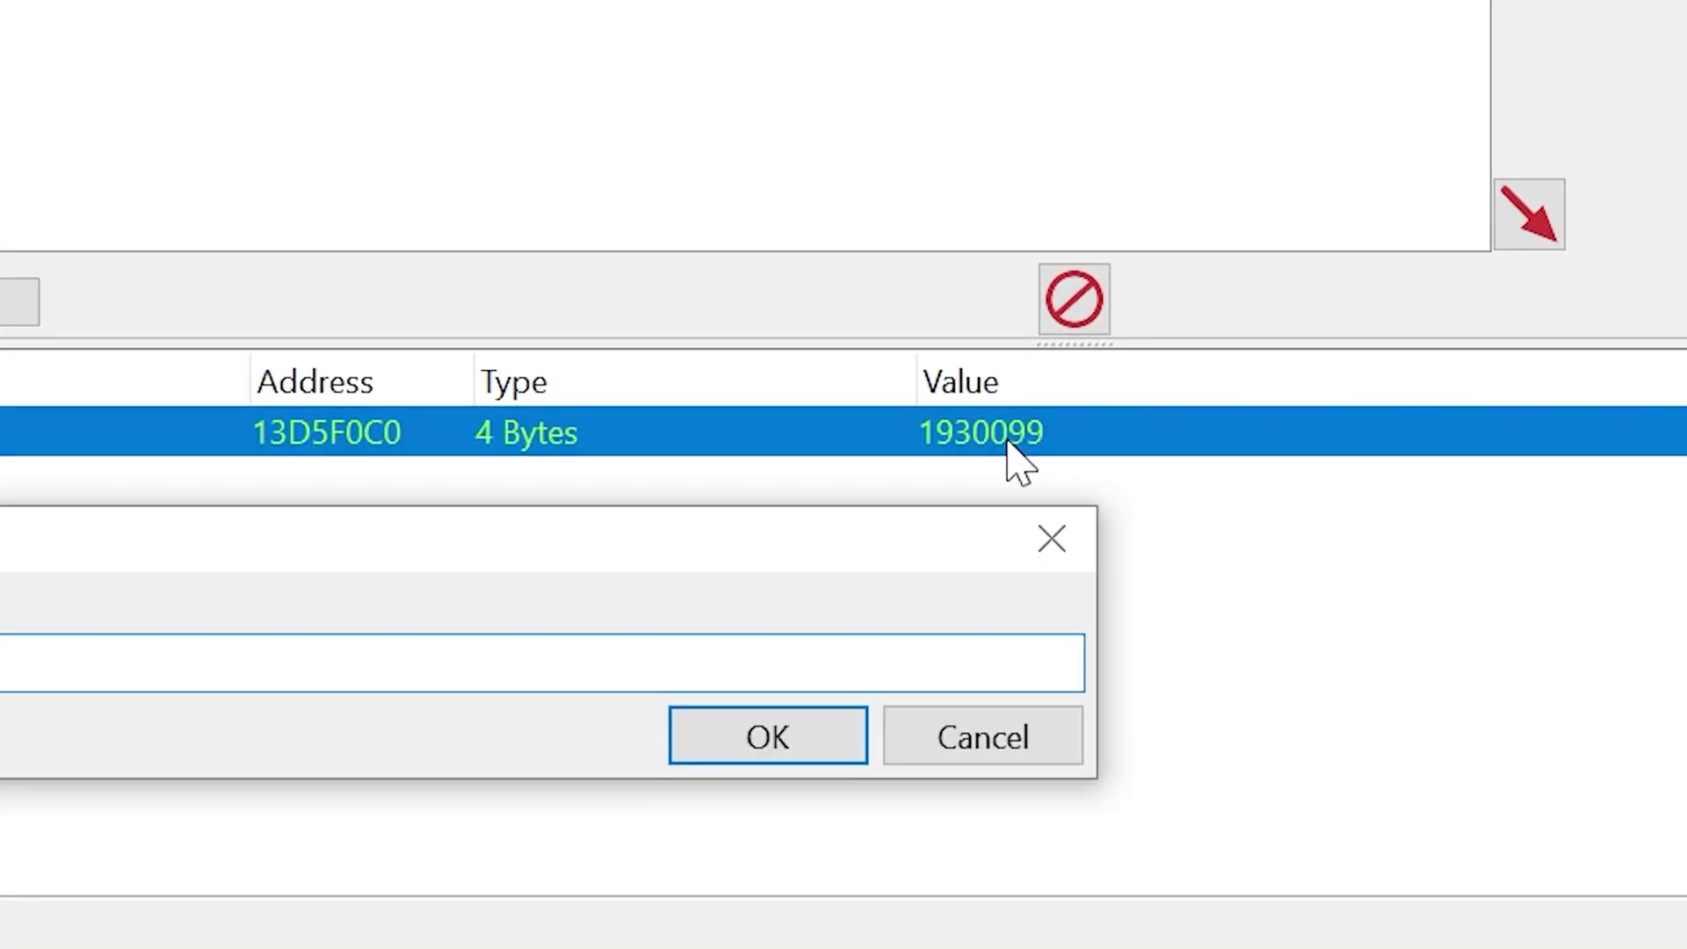
type("999999*2+1")
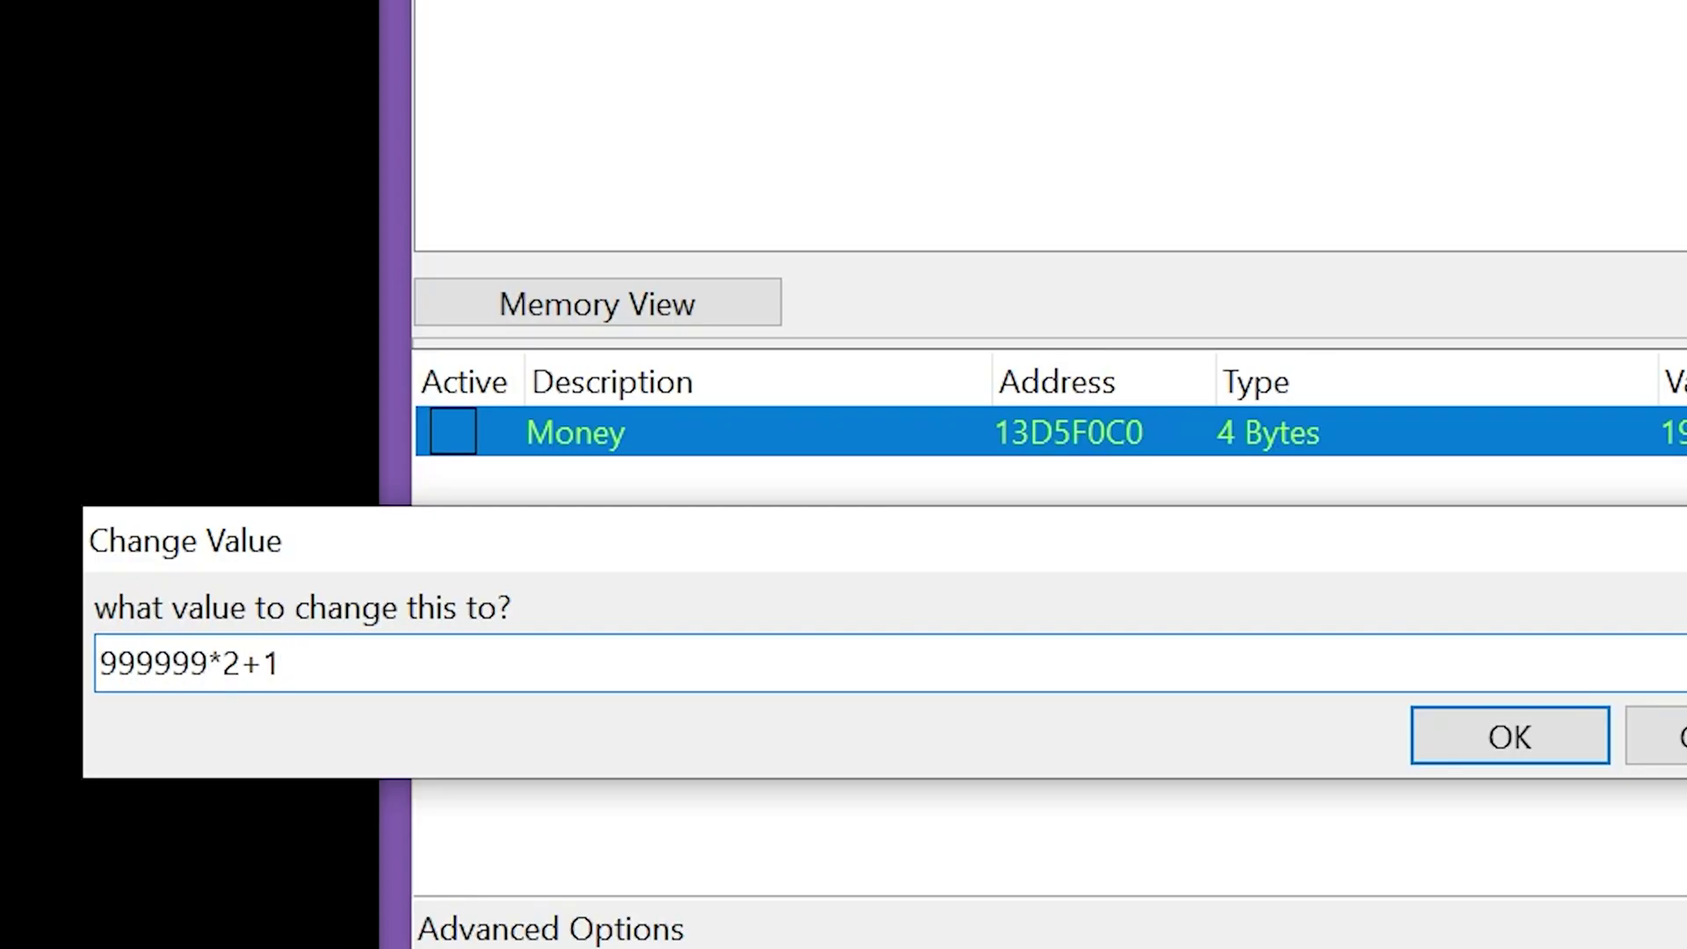
key("Return")
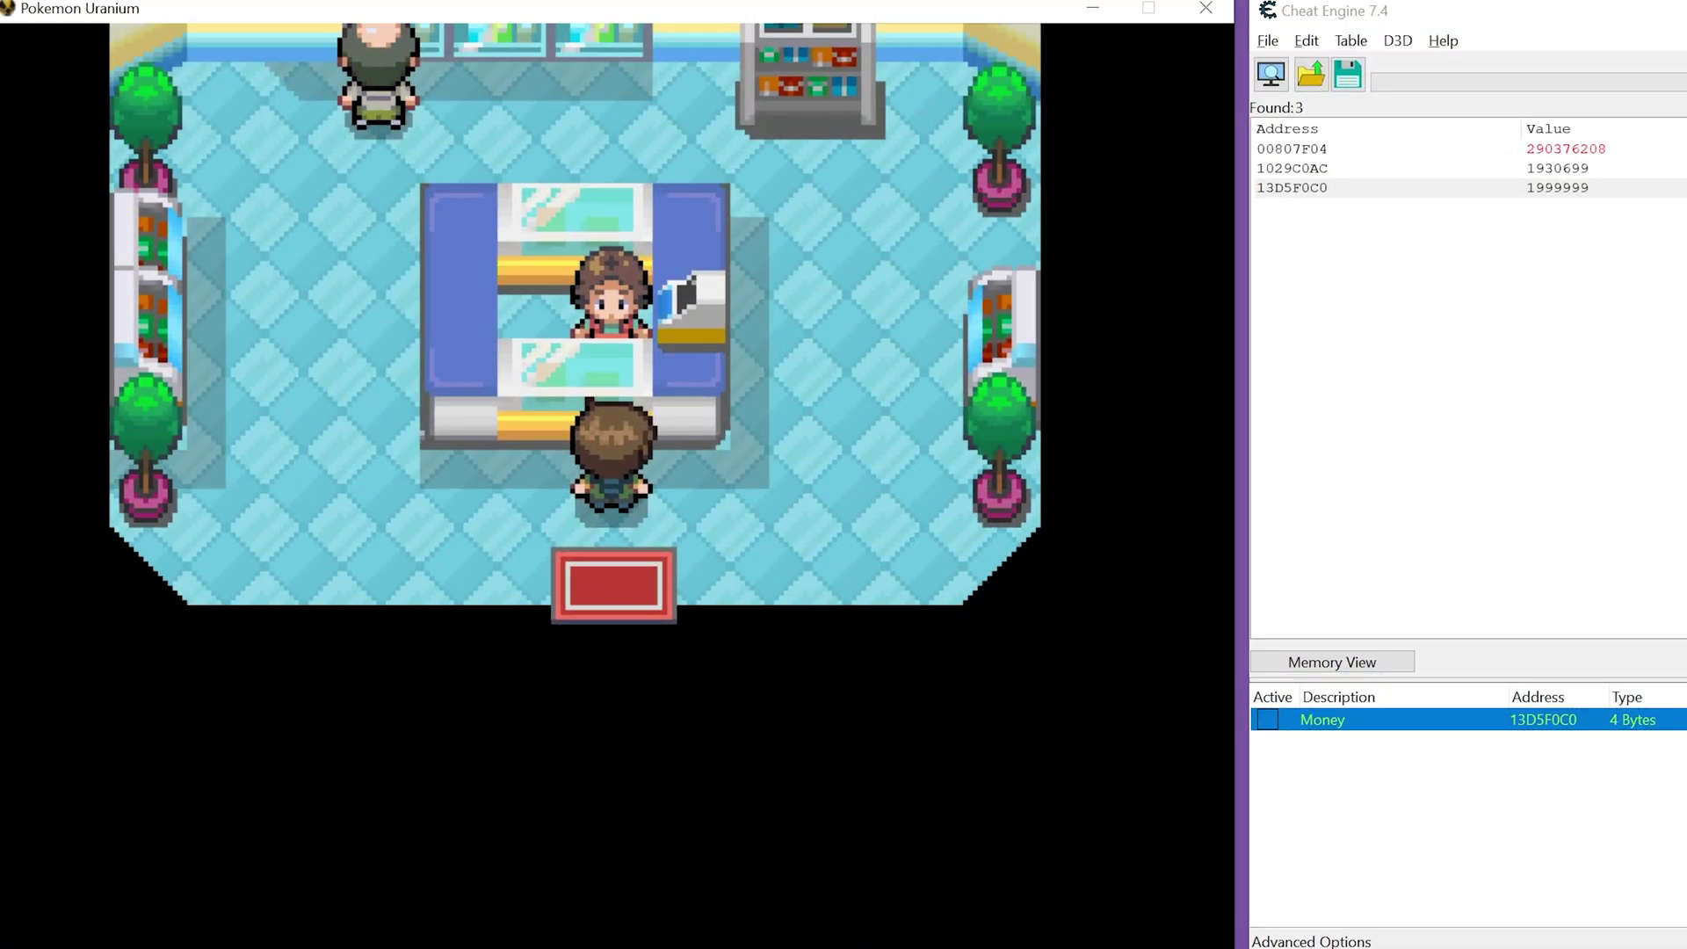
- Talk to the shop clerk again and open the buying list to check the money
key("c")
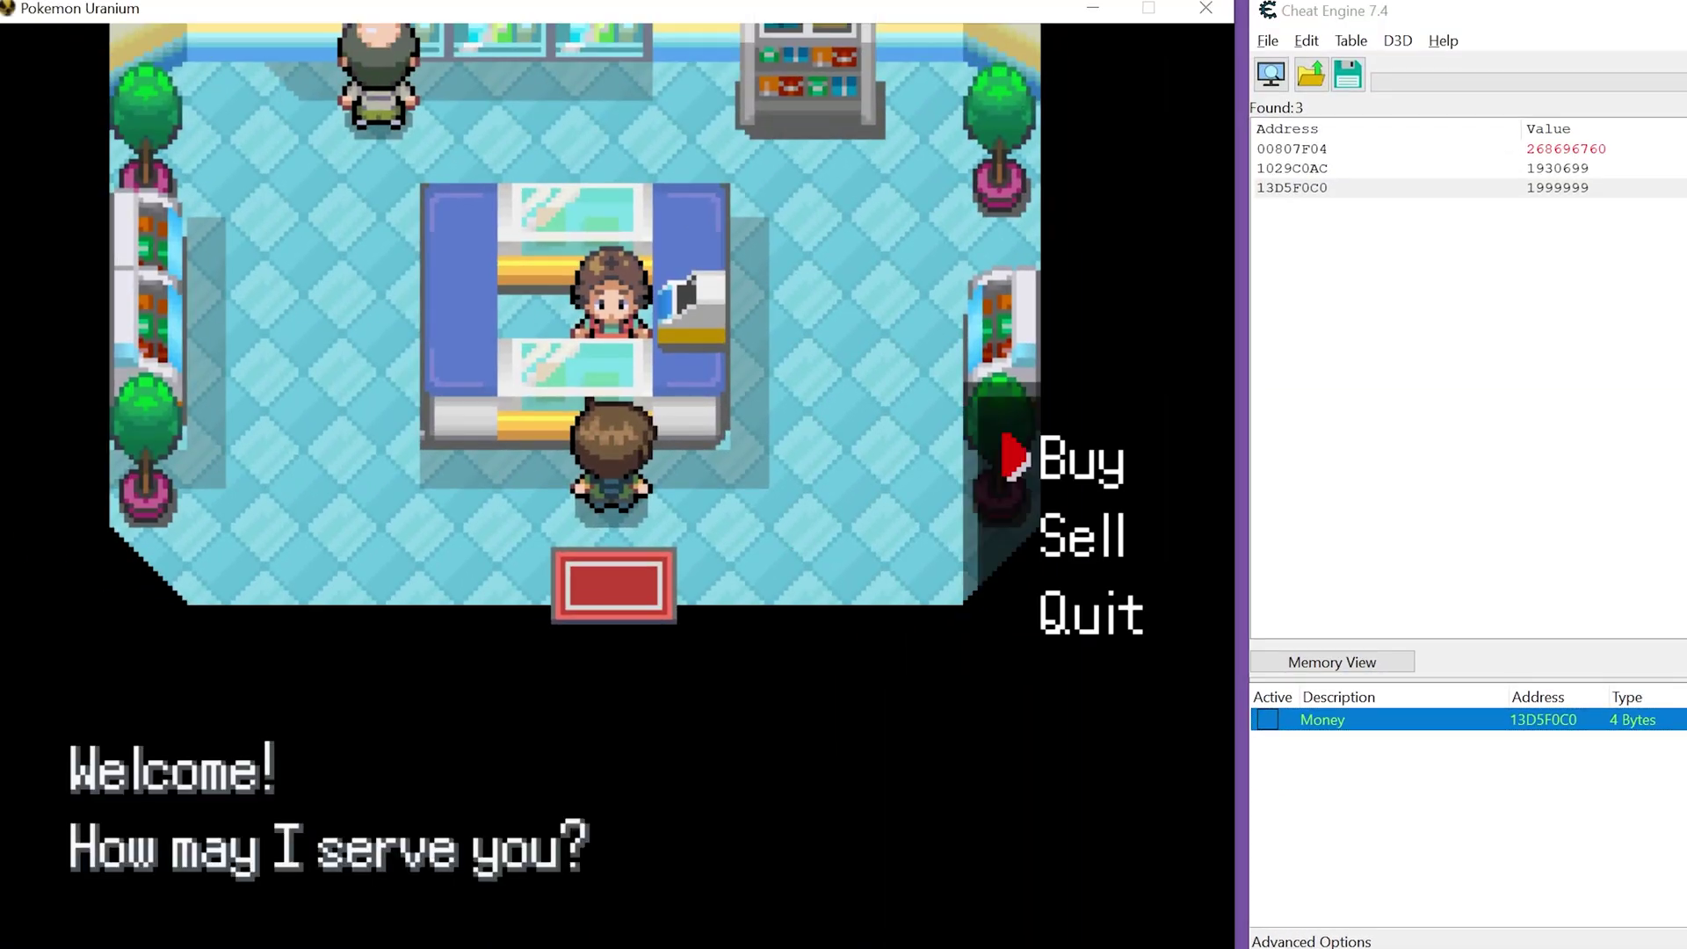
key("c")
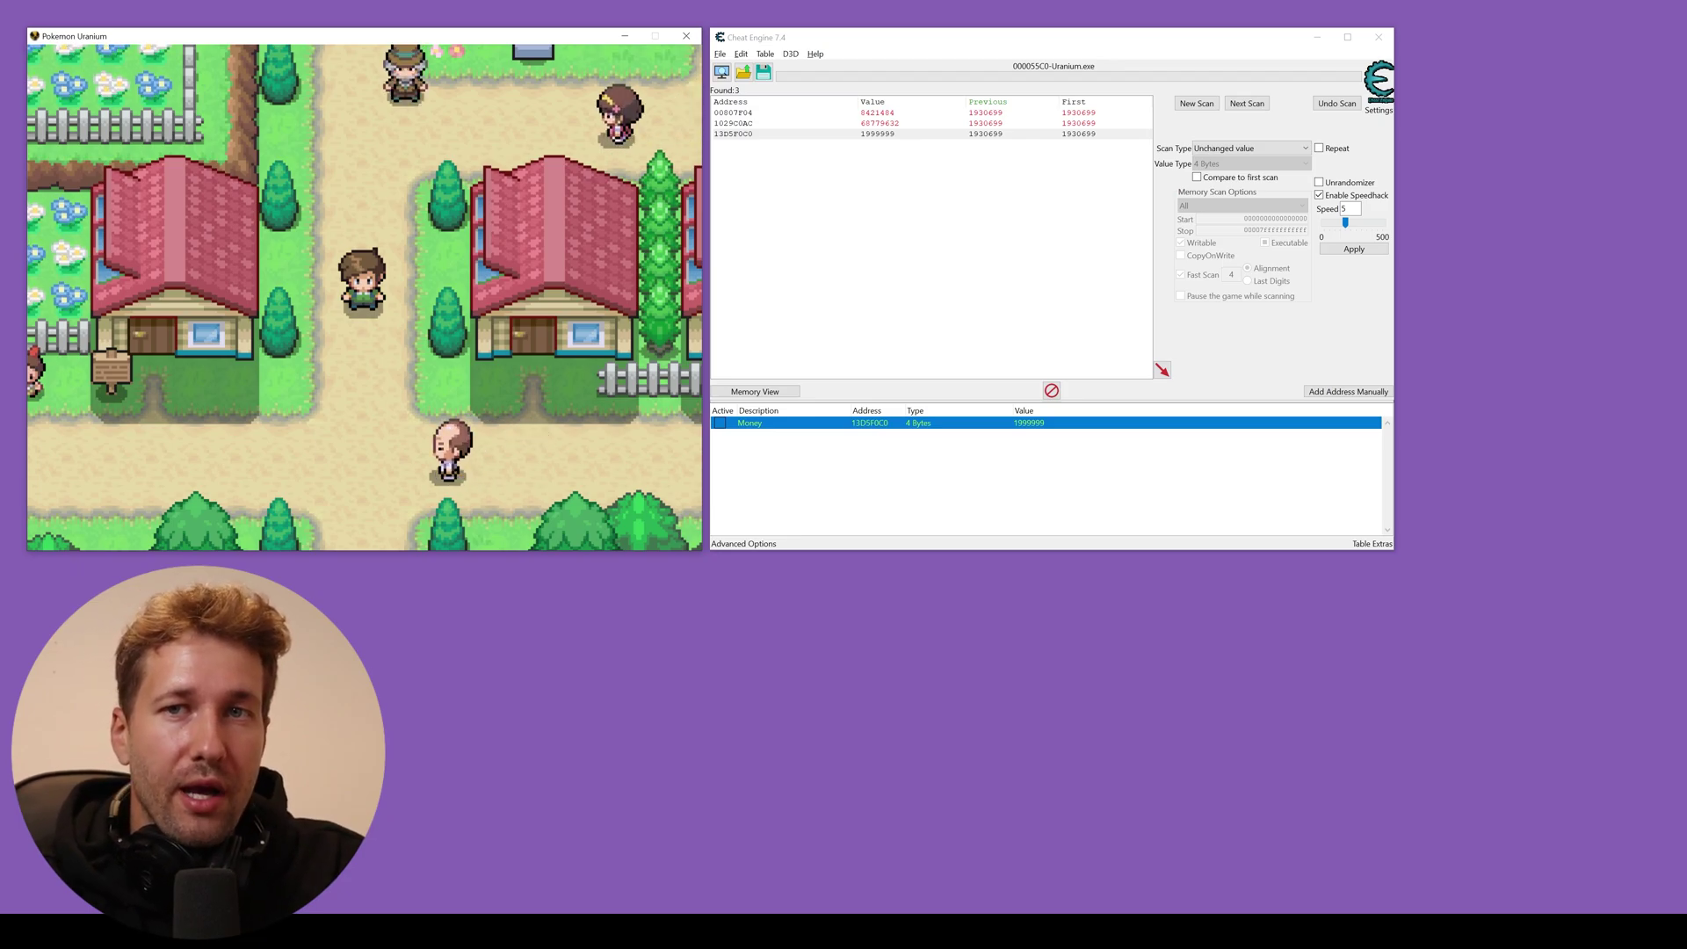
- Open the bag from the game menu and select the Poké Ball item in the Poké Balls pocket
key("Escape")
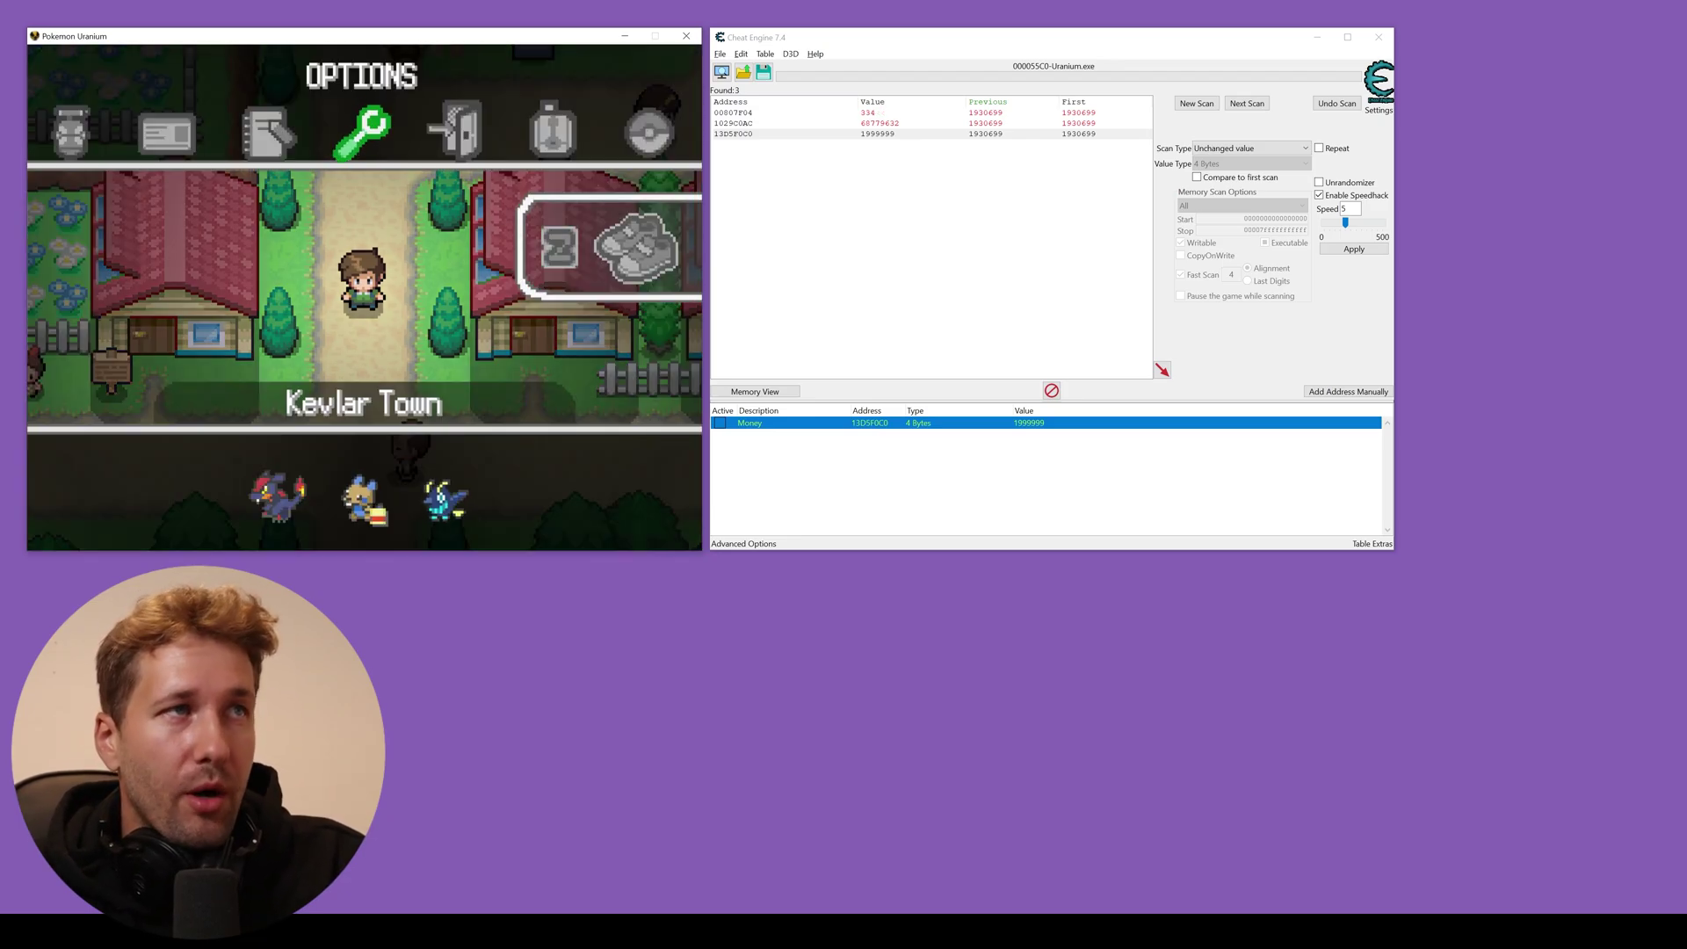
key("Right")
key("Right")
key("Right")
key("Right")
key("Return")
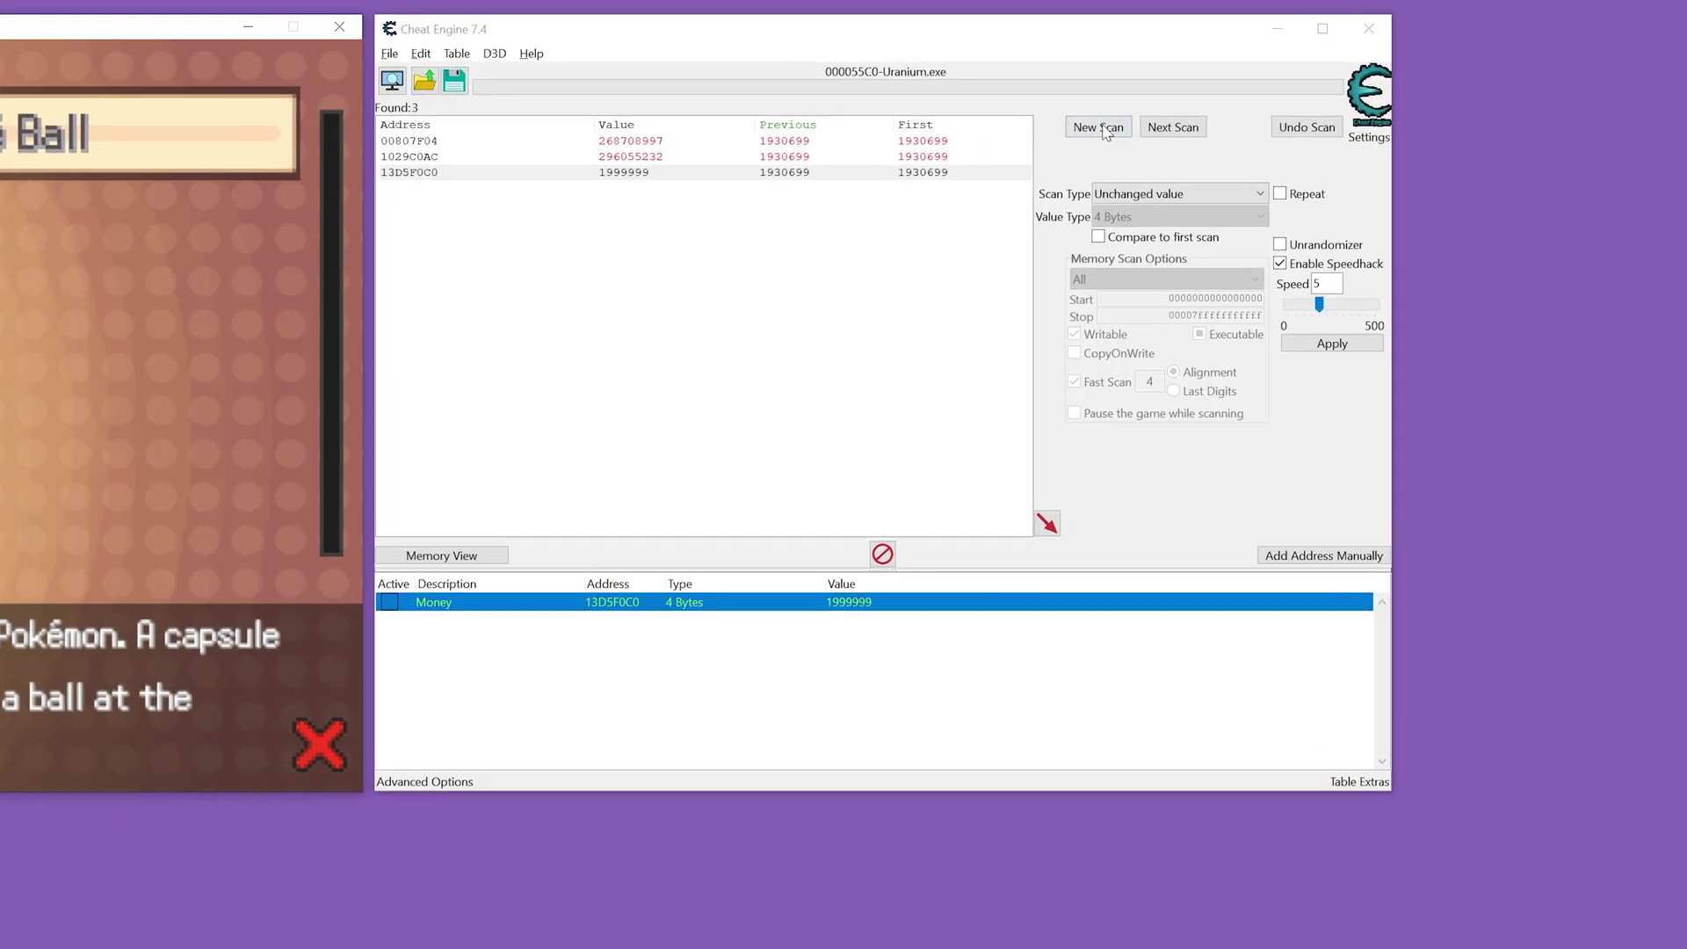
- Start a new exact-value scan for the Poké Ball count using 96*2+1
left_click(1098, 130)
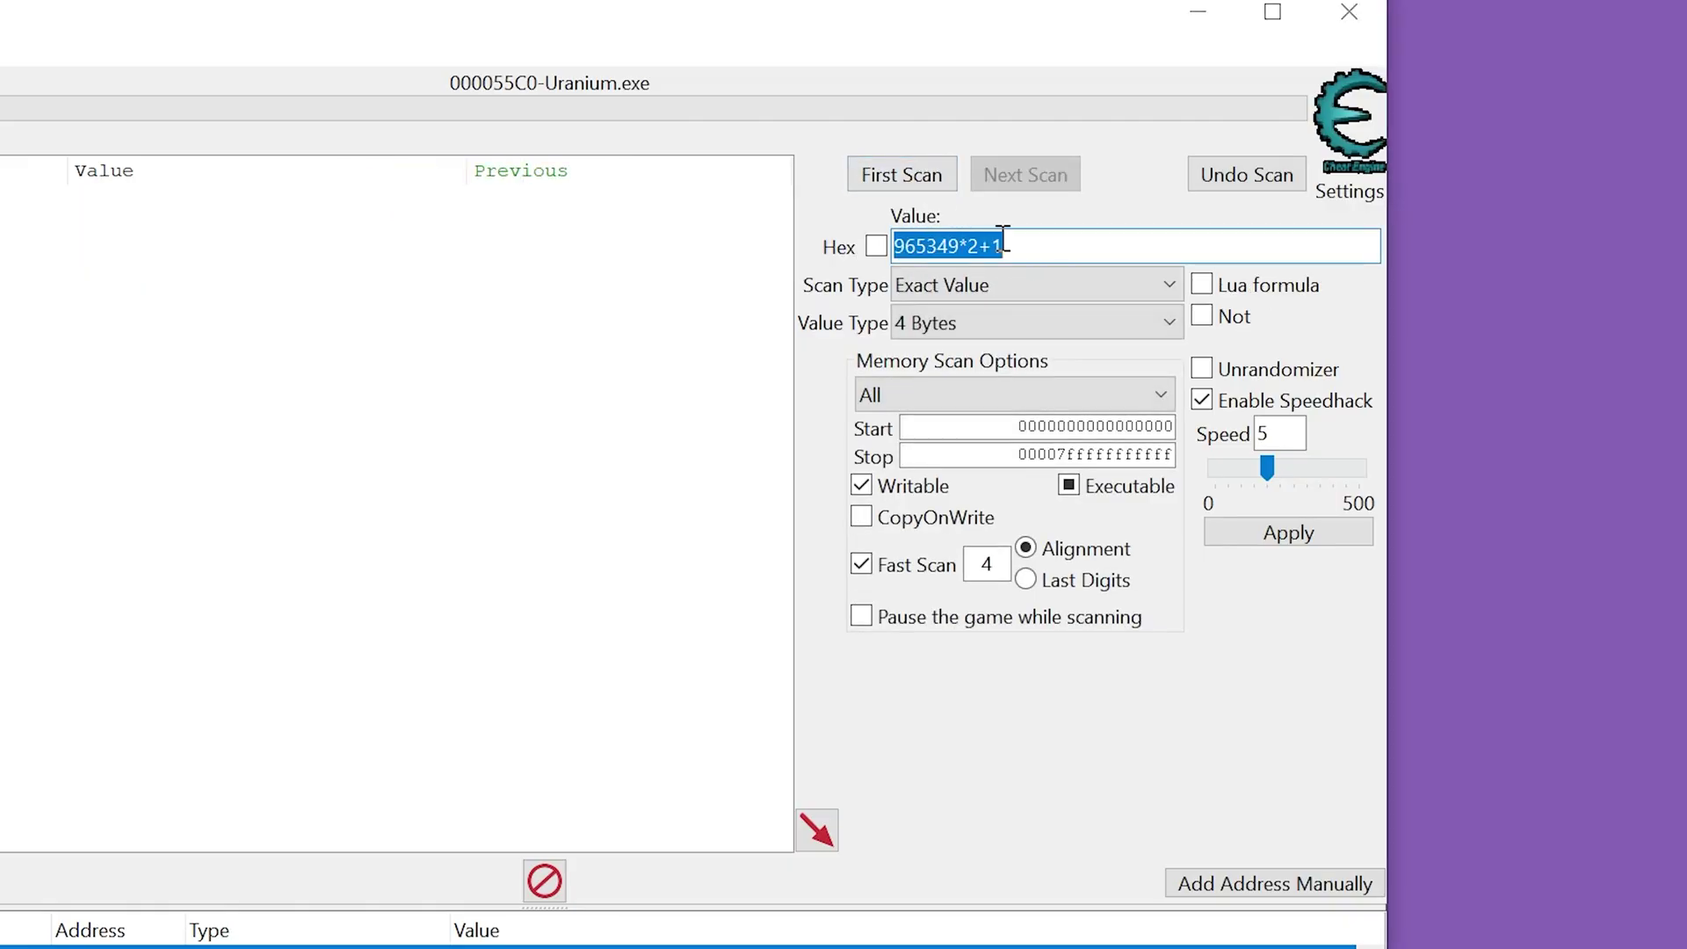
type("96")
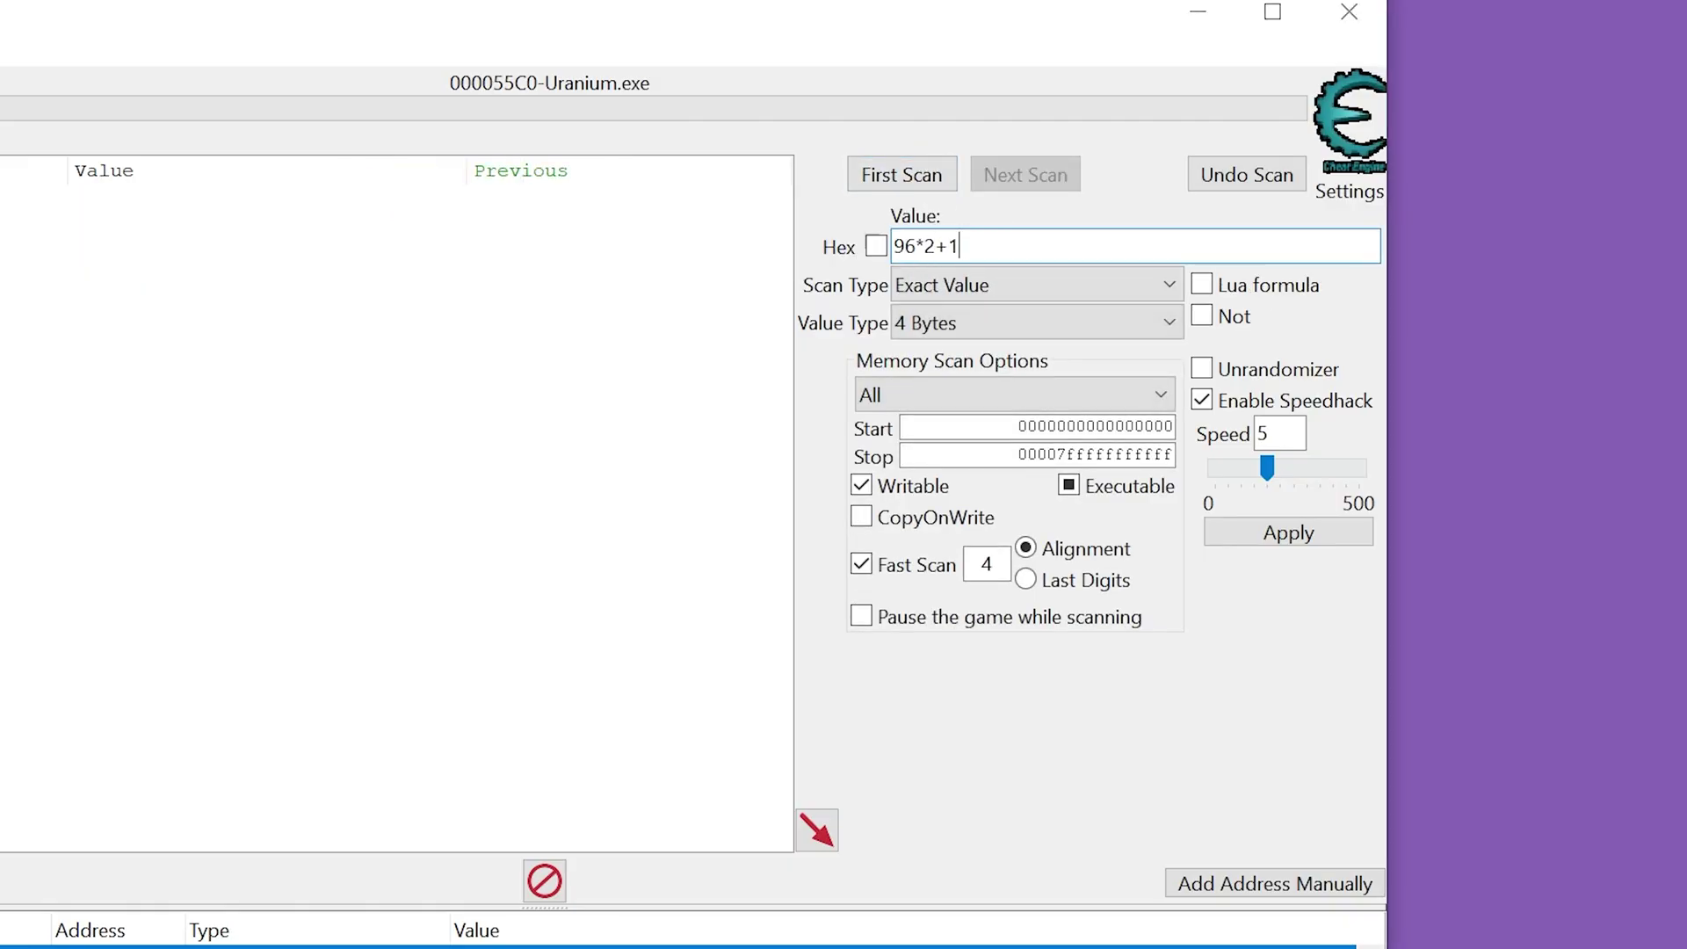
key("Return")
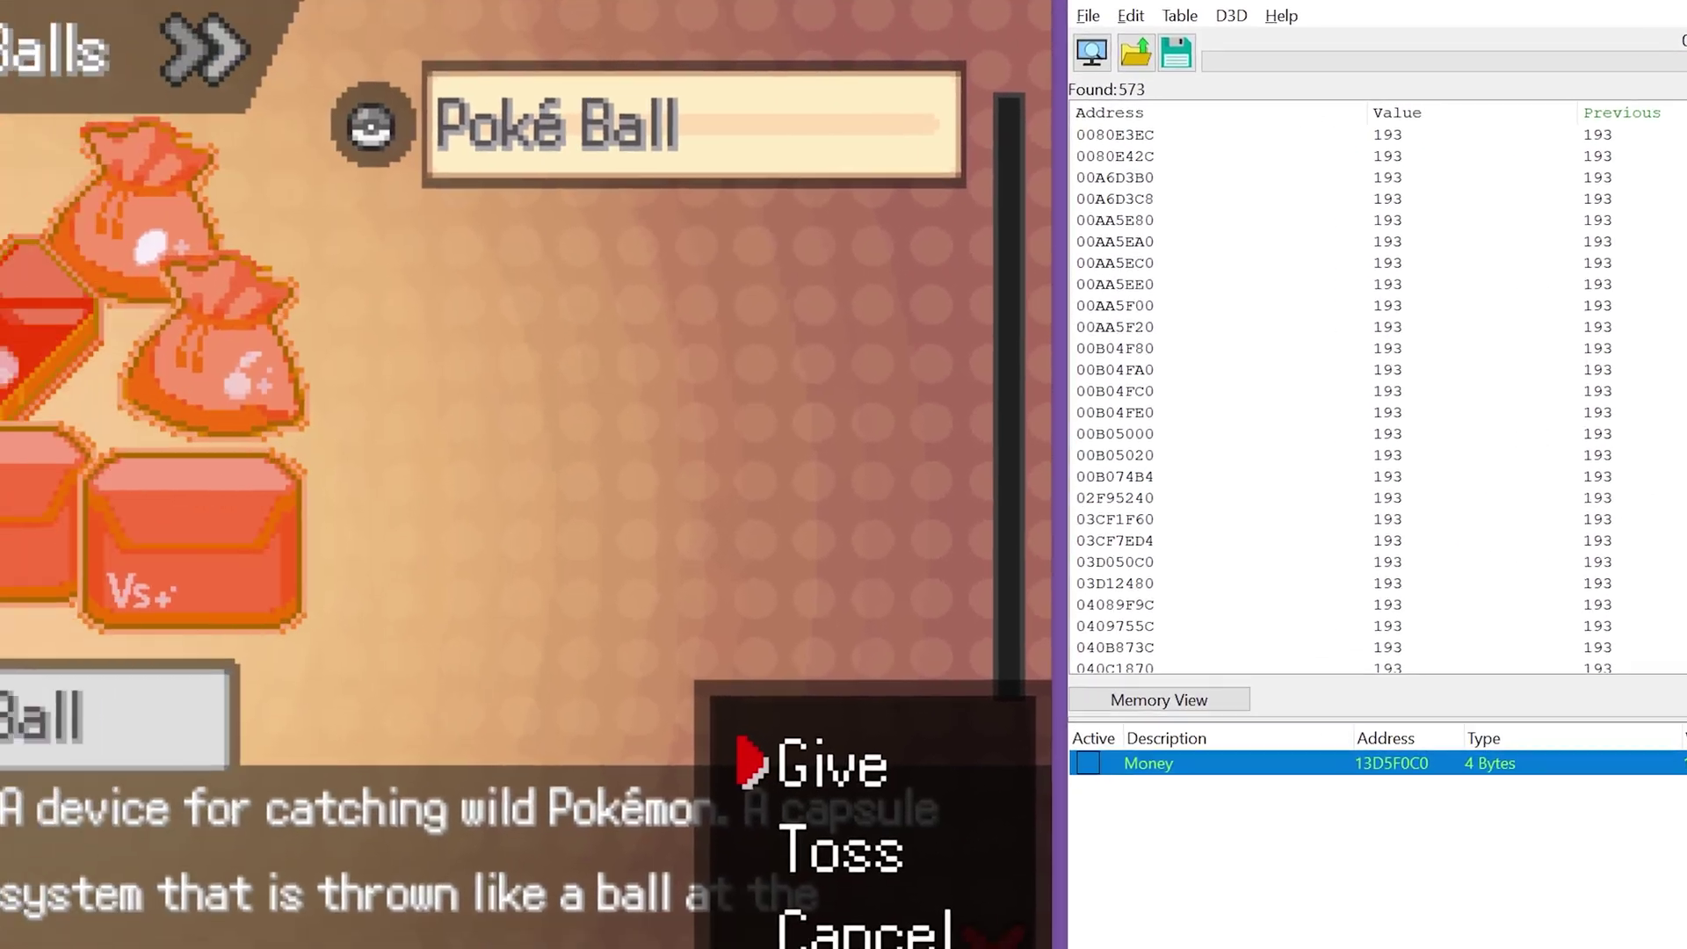
- Toss one Poké Ball from the bag and accept the confirmation
key("Down")
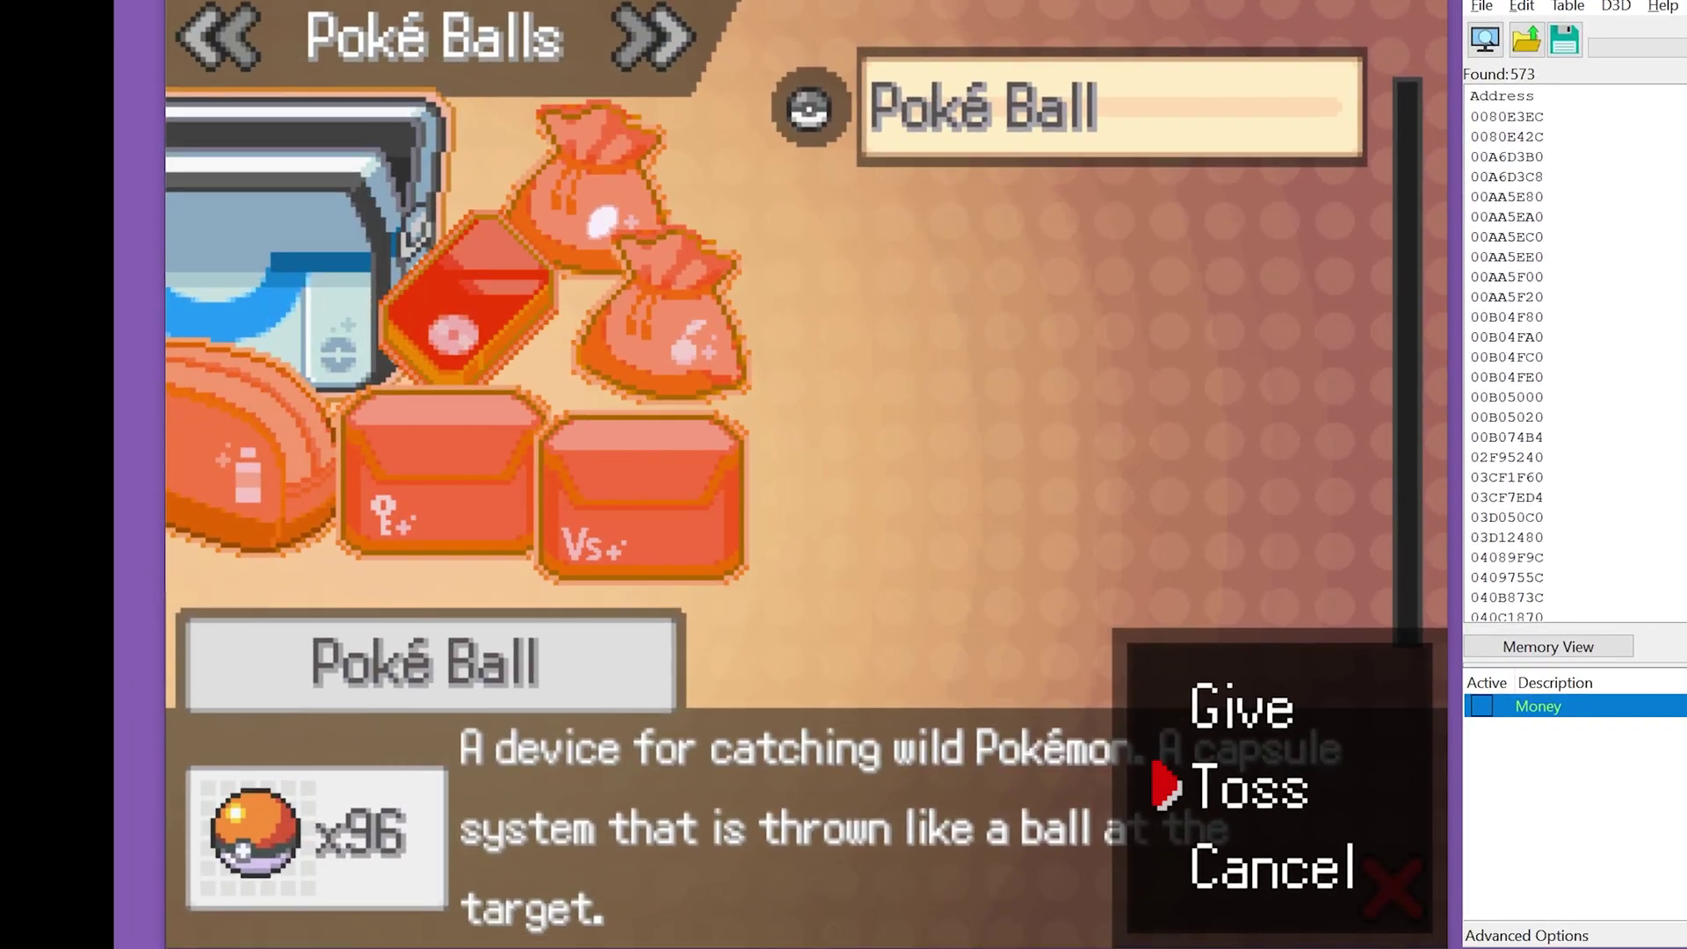
key("z")
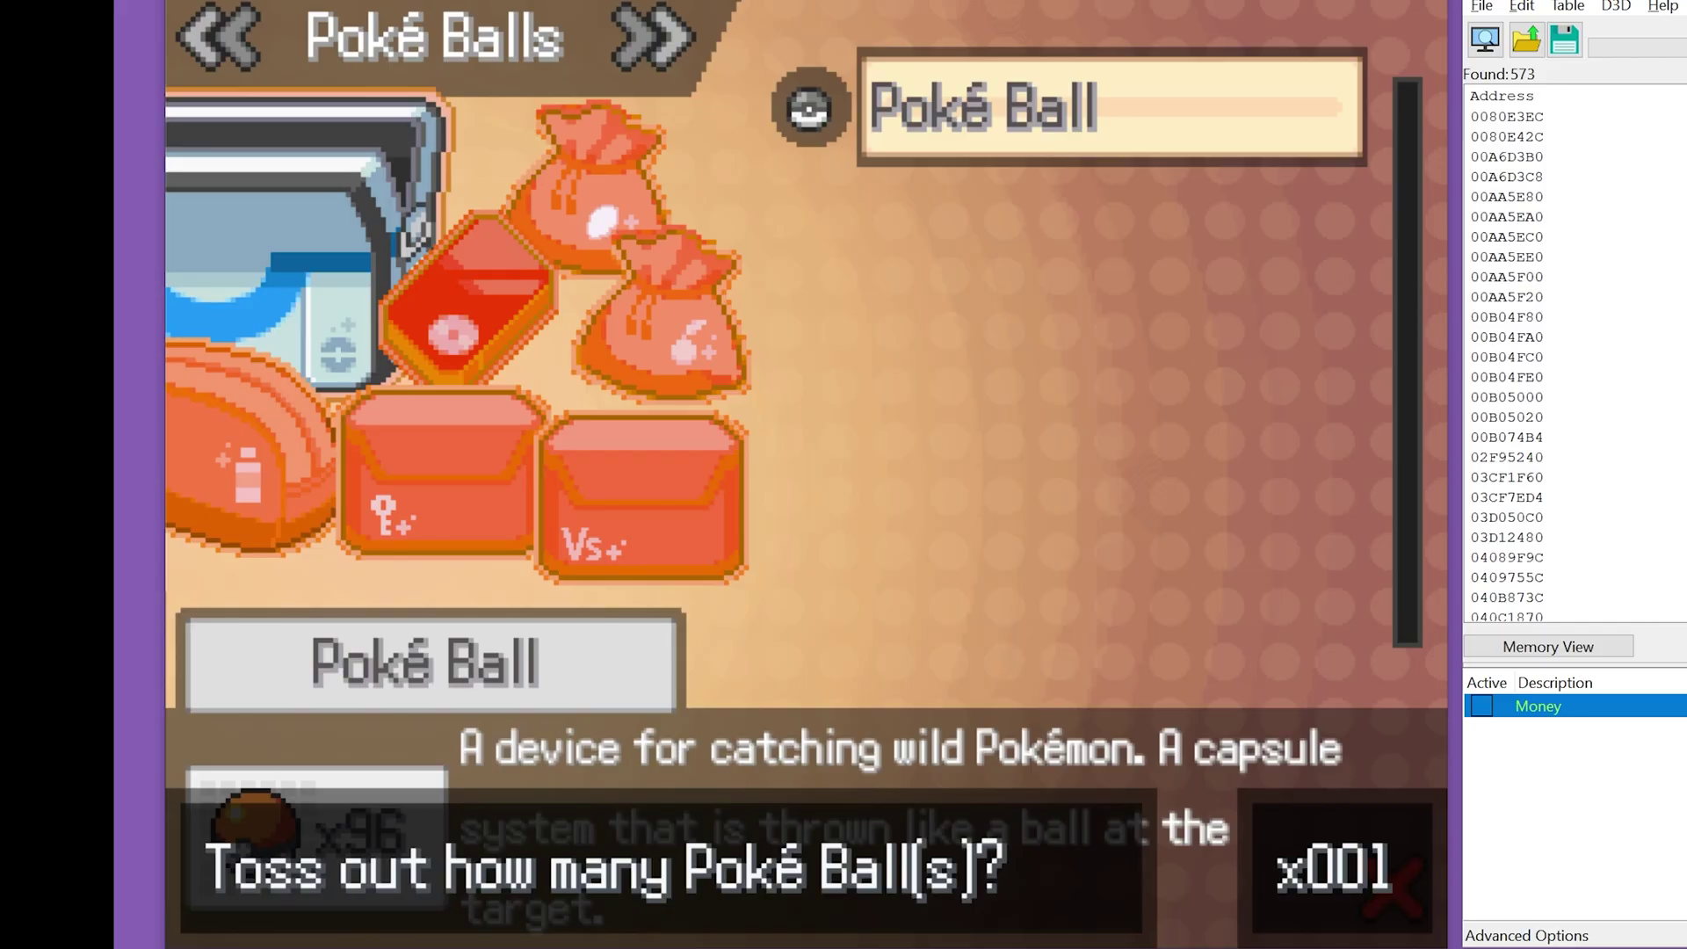
key("z")
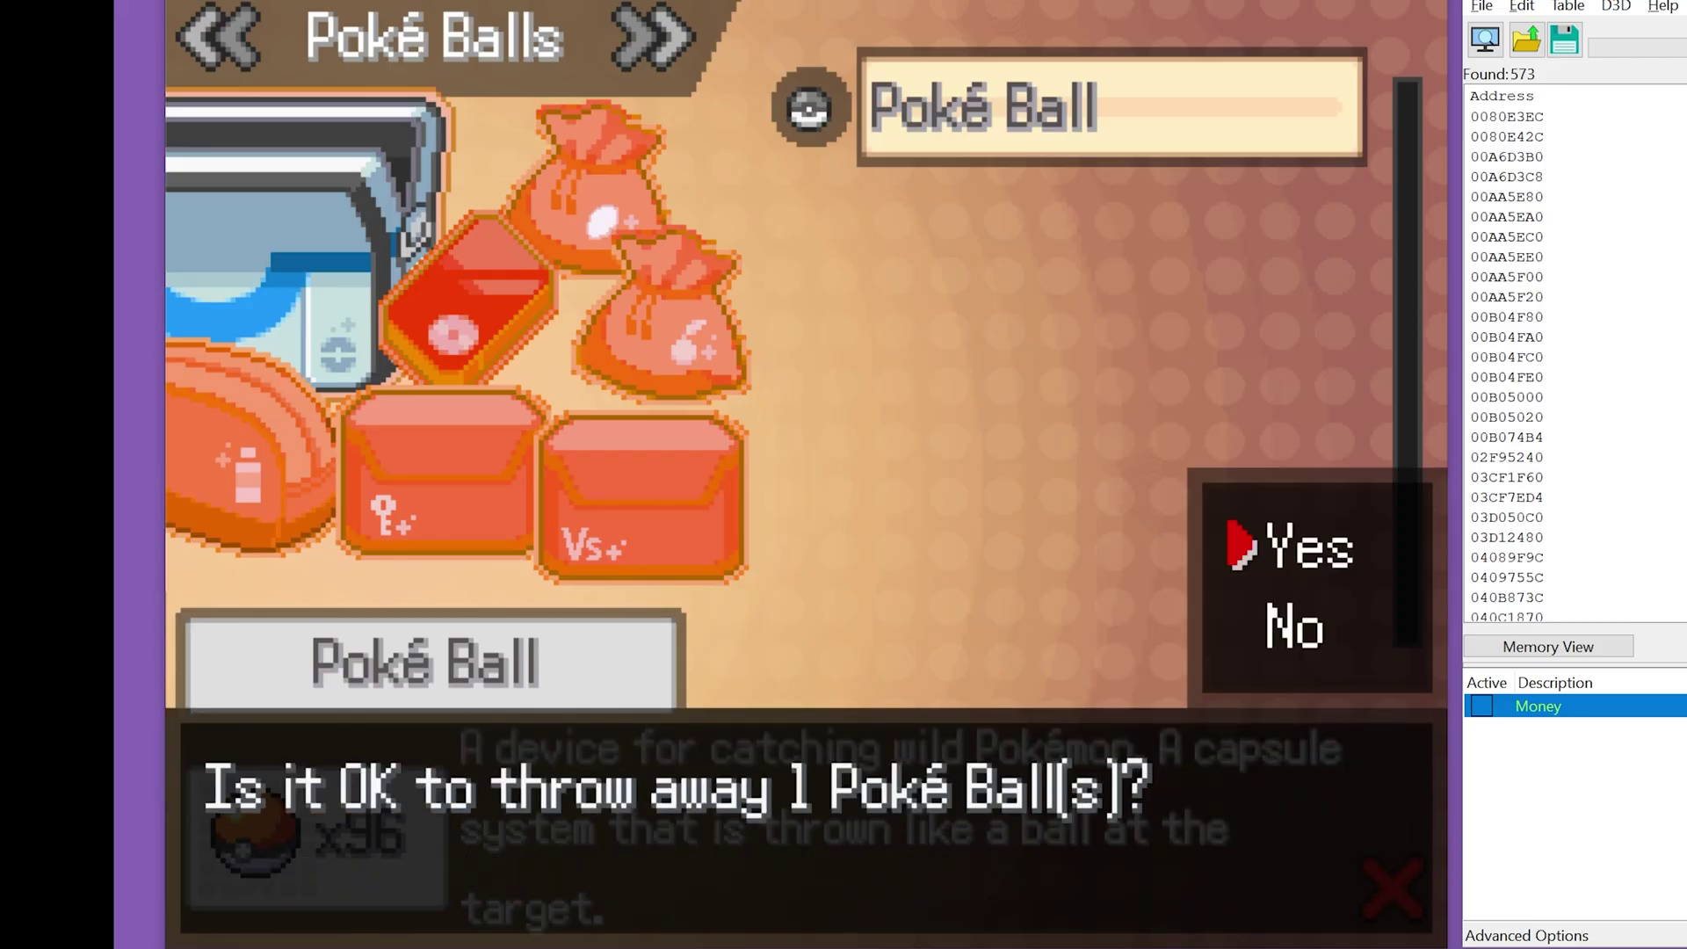
key("z")
key("z")
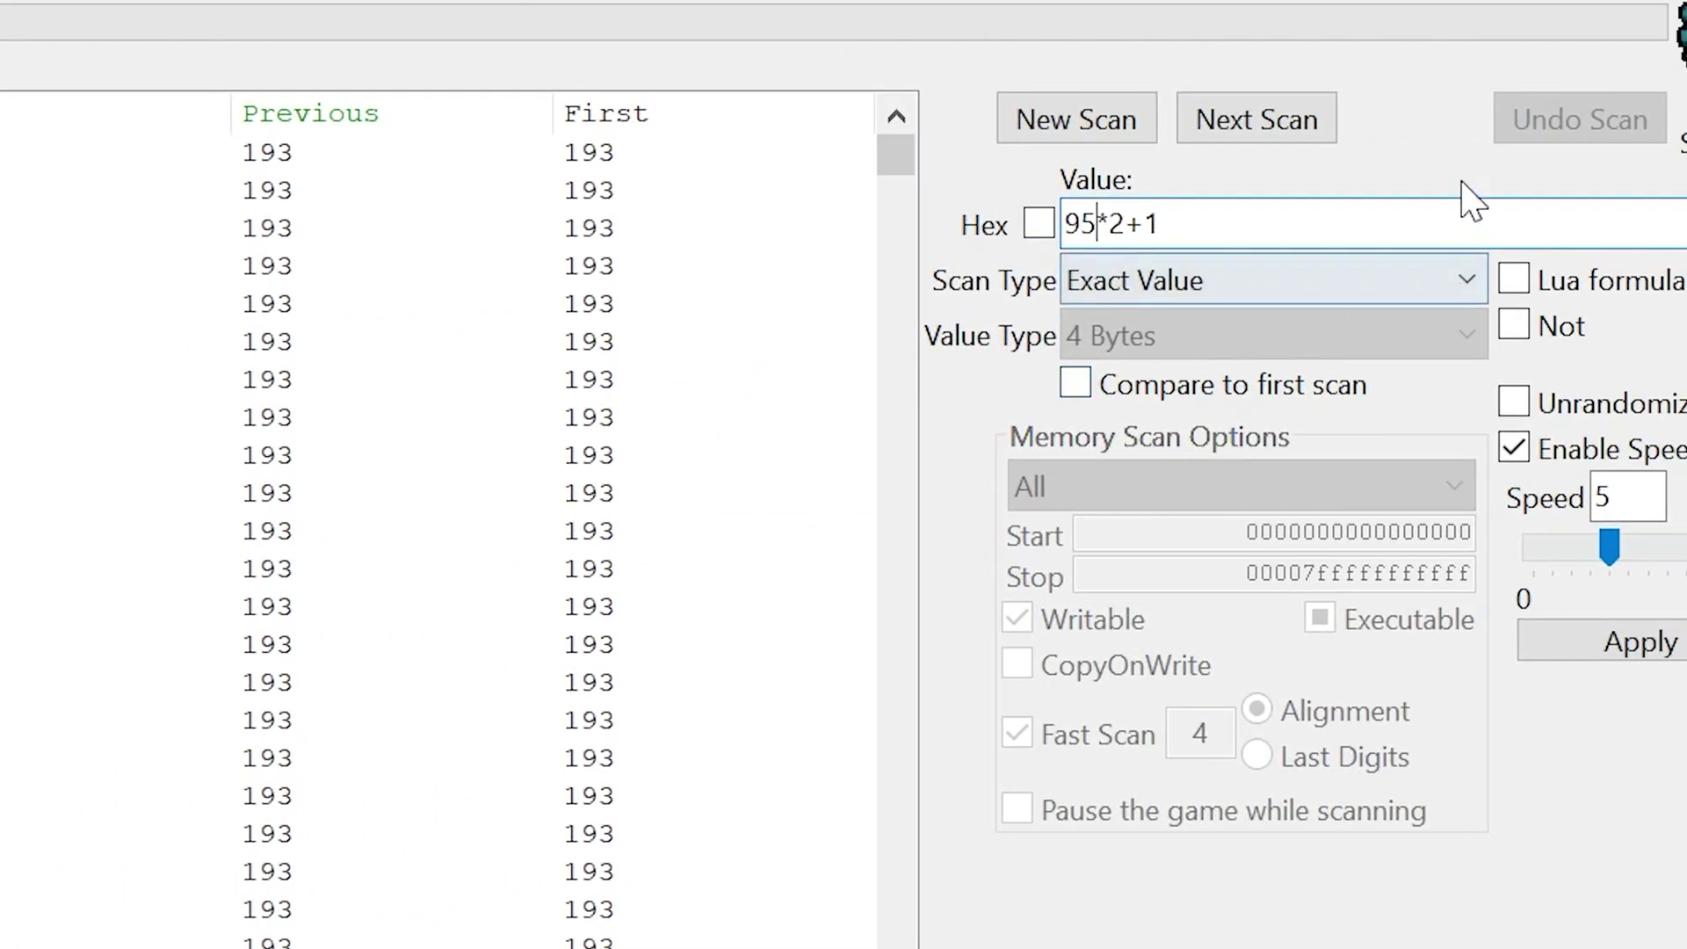
- Narrow the scan to 95*2+1 and add the matching address to the list with the description Pokeballs
left_click(1257, 120)
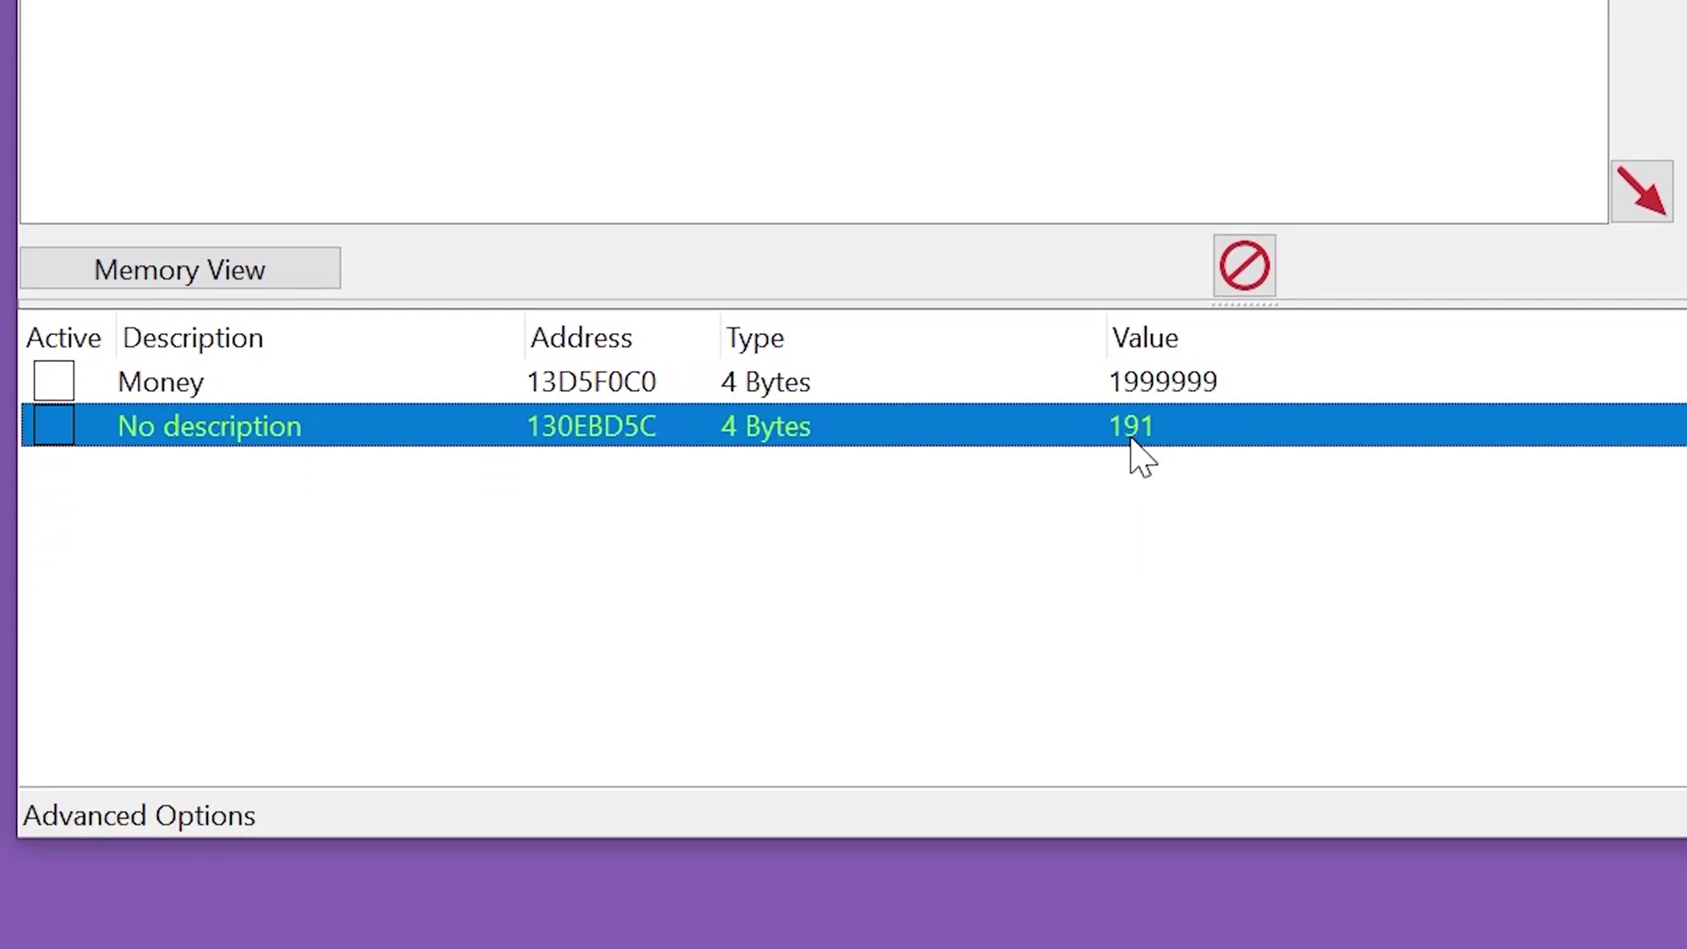
double_click(242, 428)
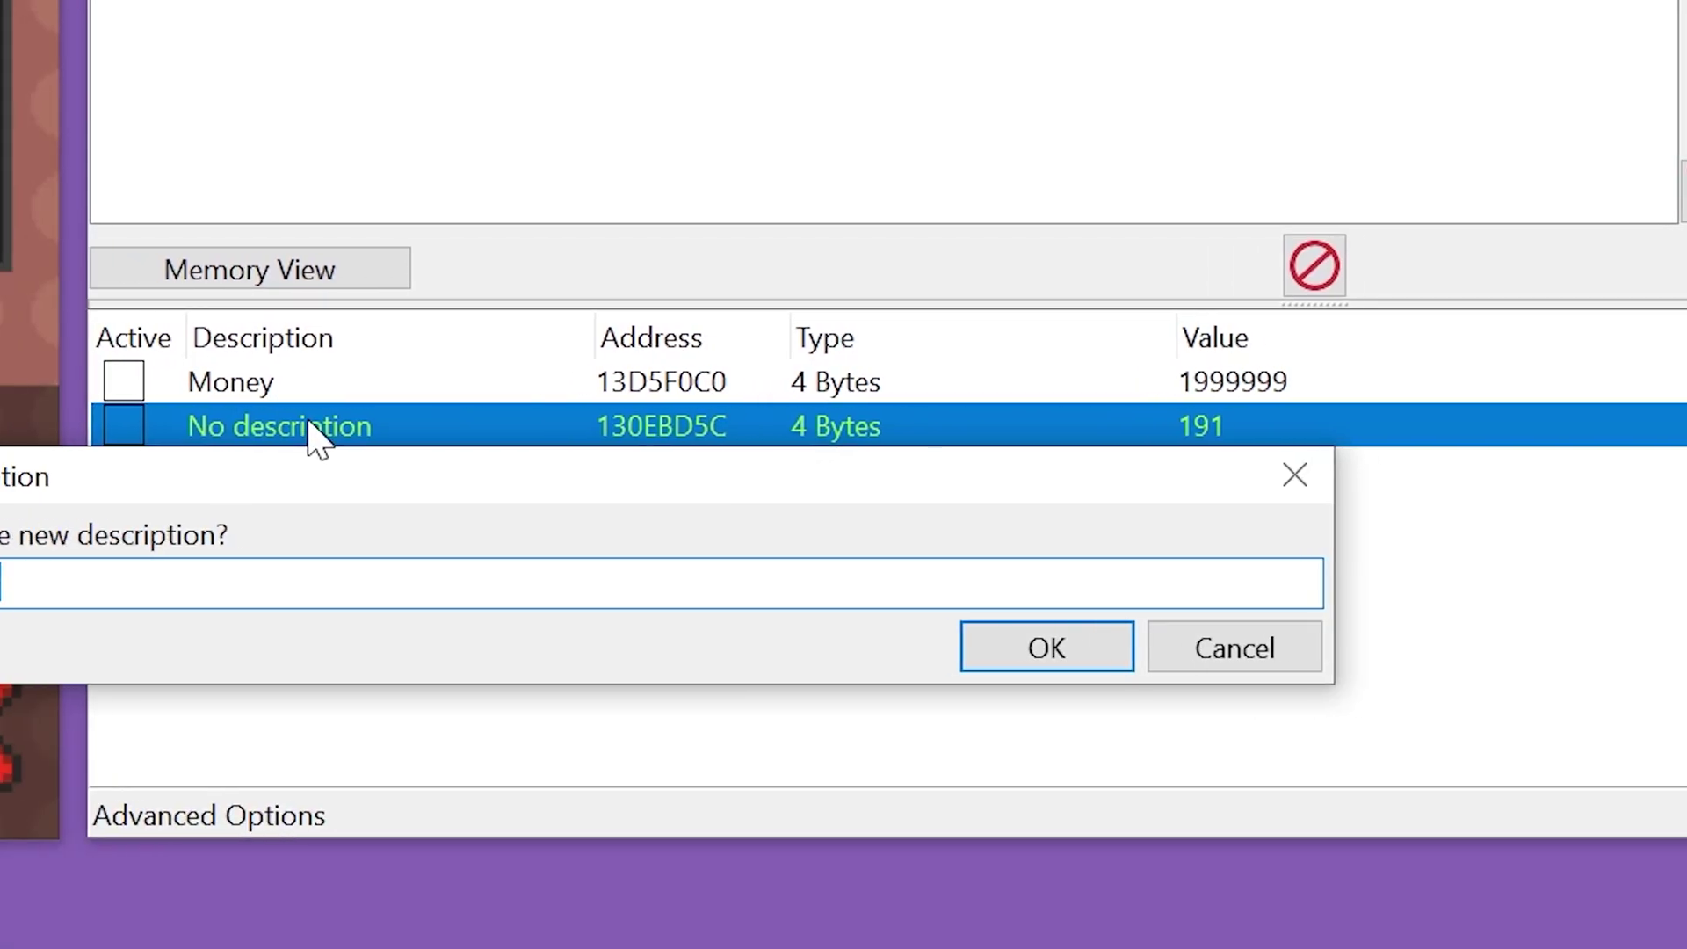
type("Pokeballs")
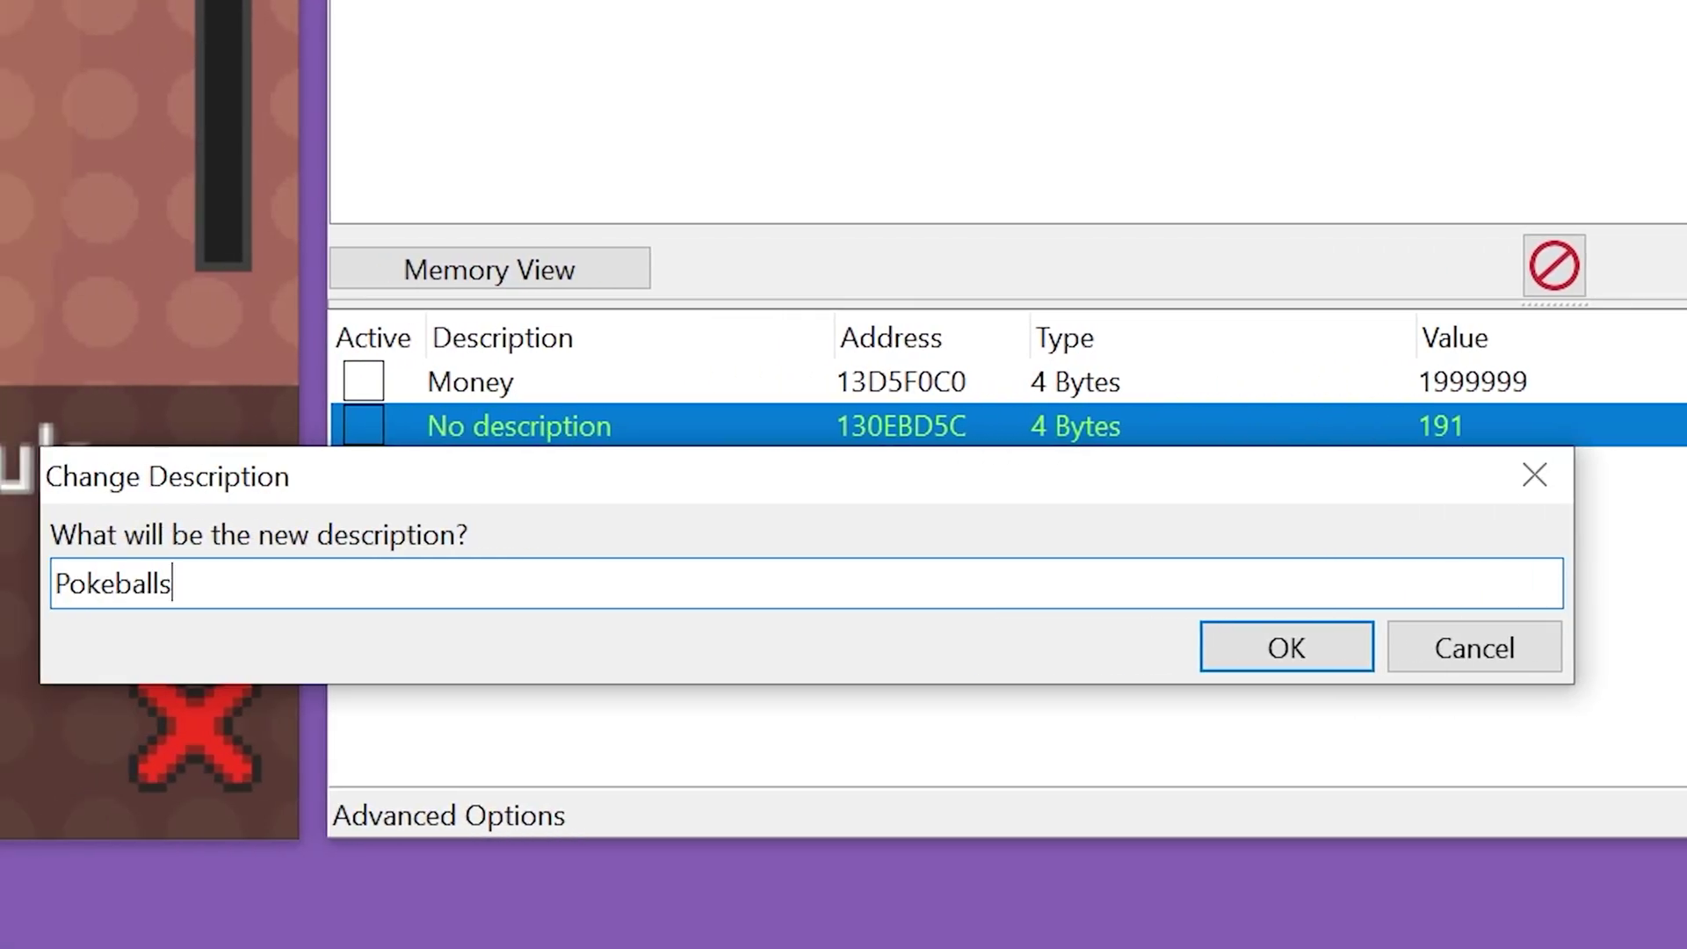
key("Return")
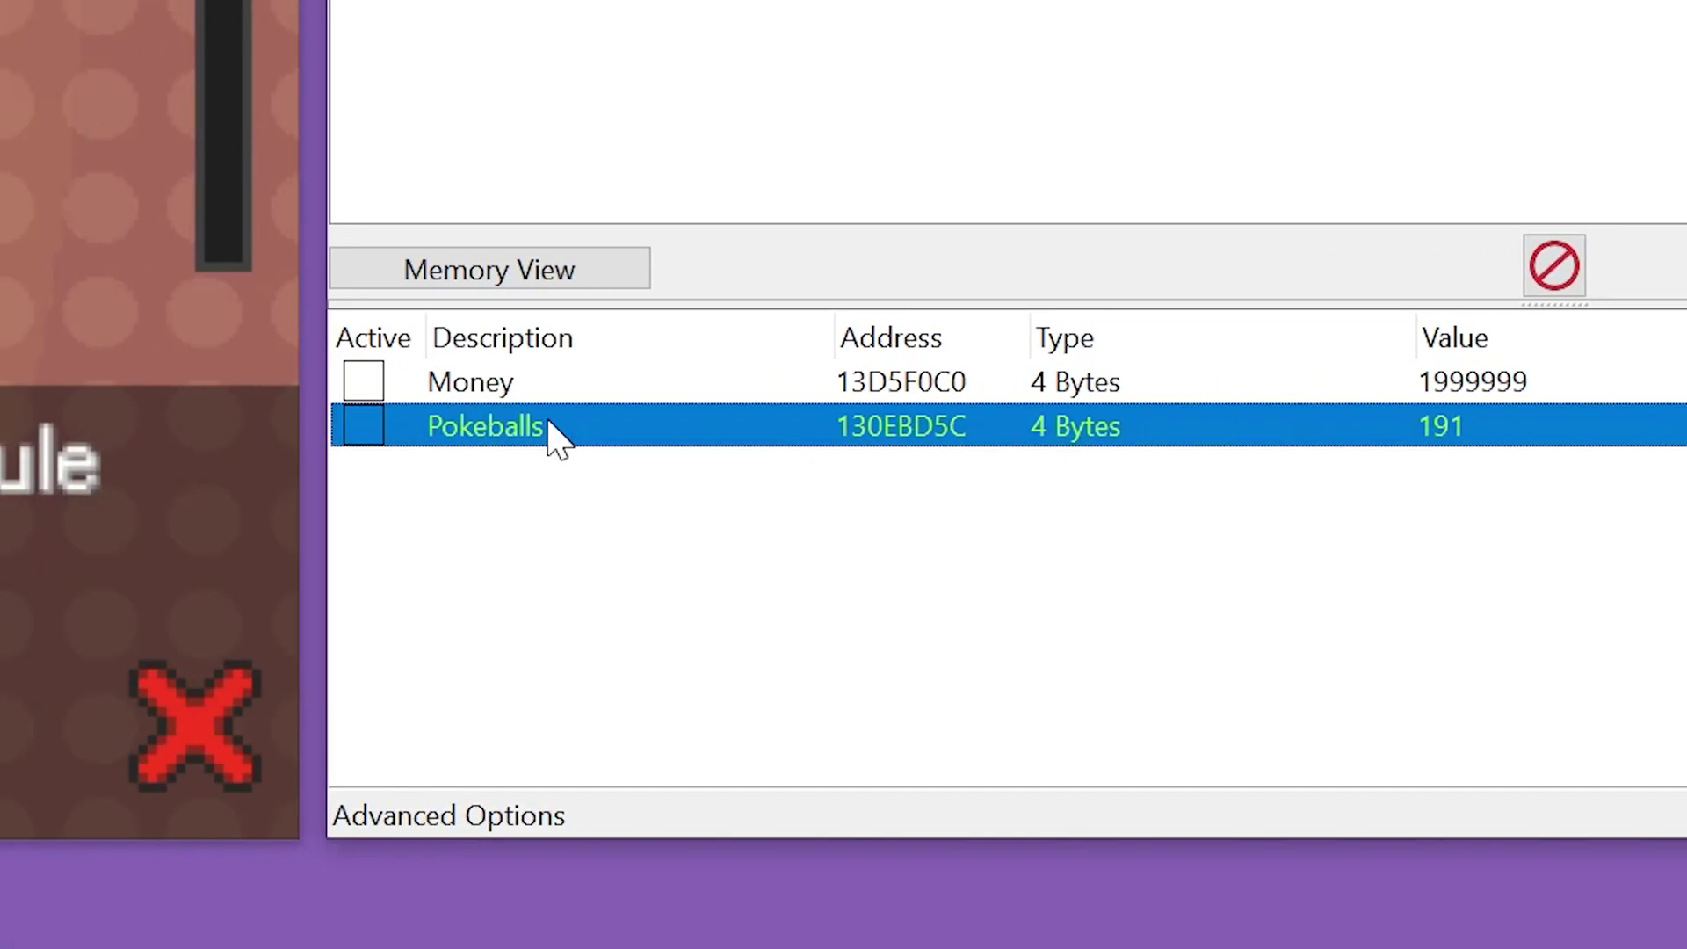
- Change the value of the Pokeballs entry to 1999, then leave and reopen the game bag to check the count
double_click(1468, 434)
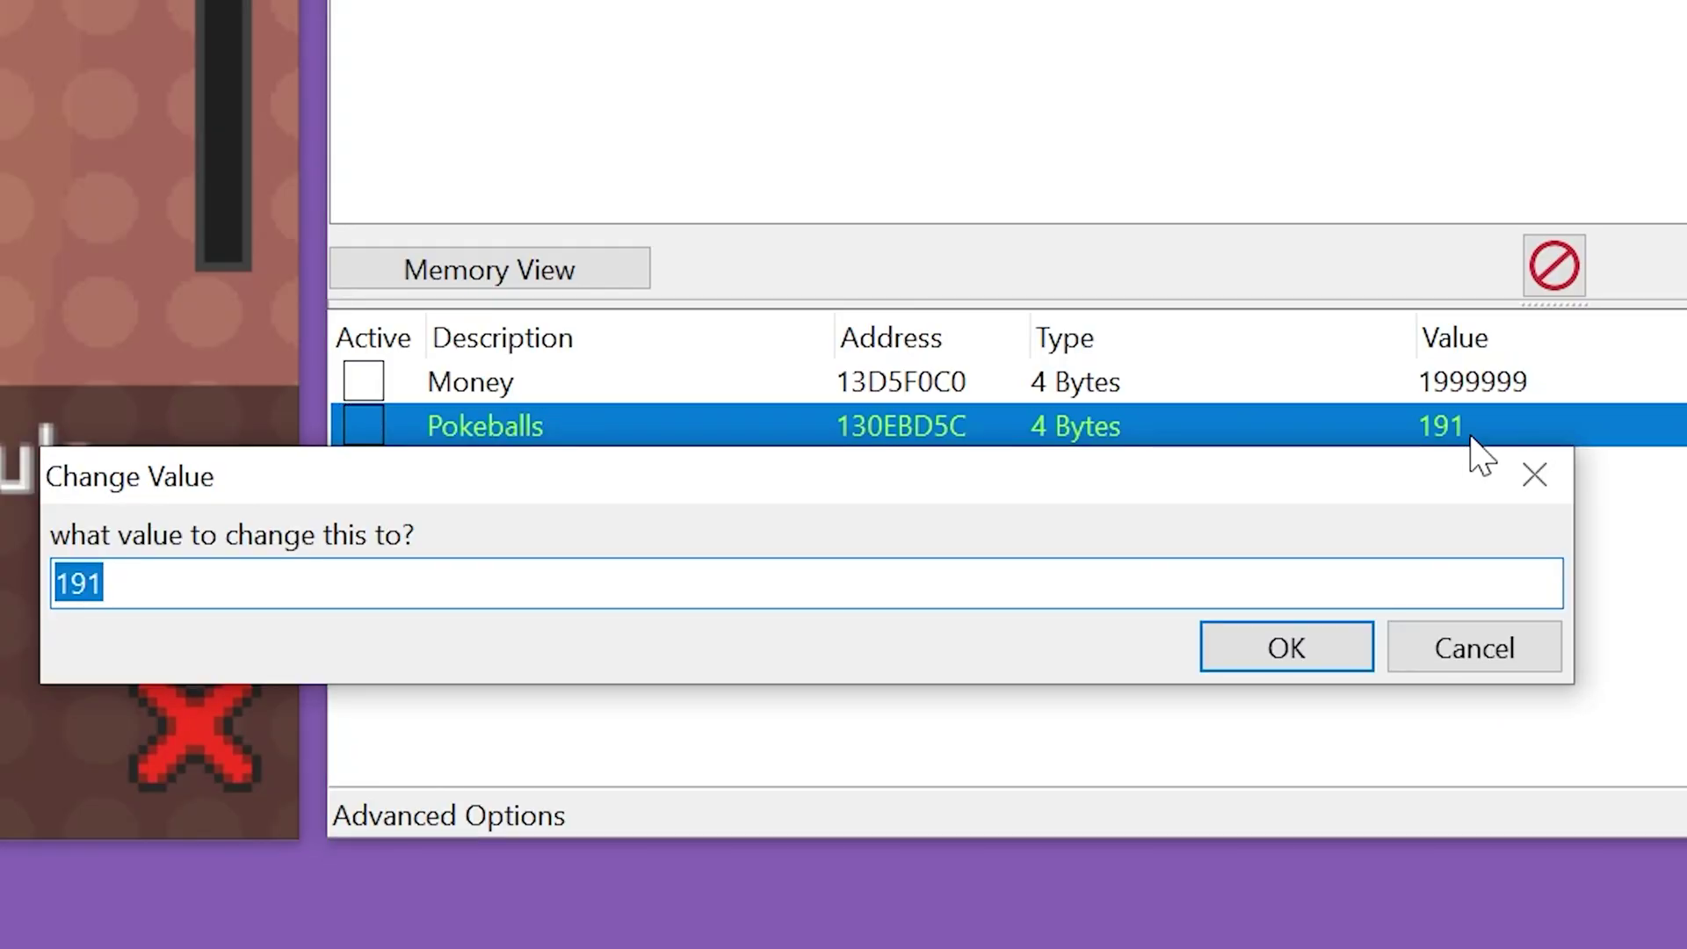
type("999*2+1")
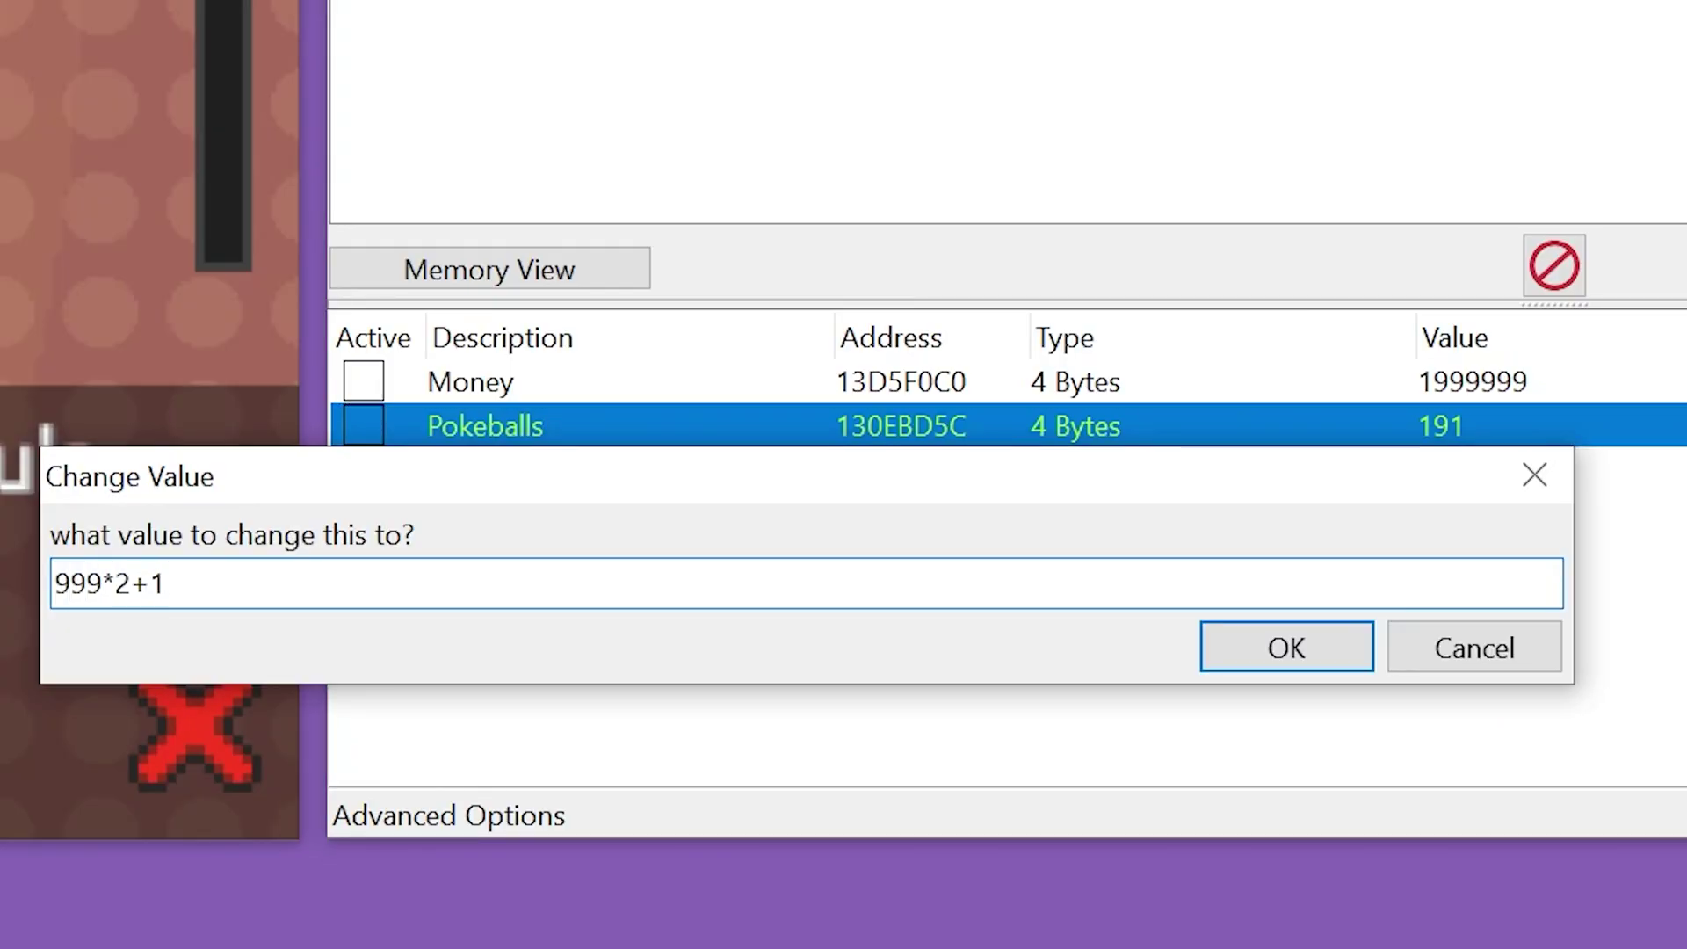
key("Return")
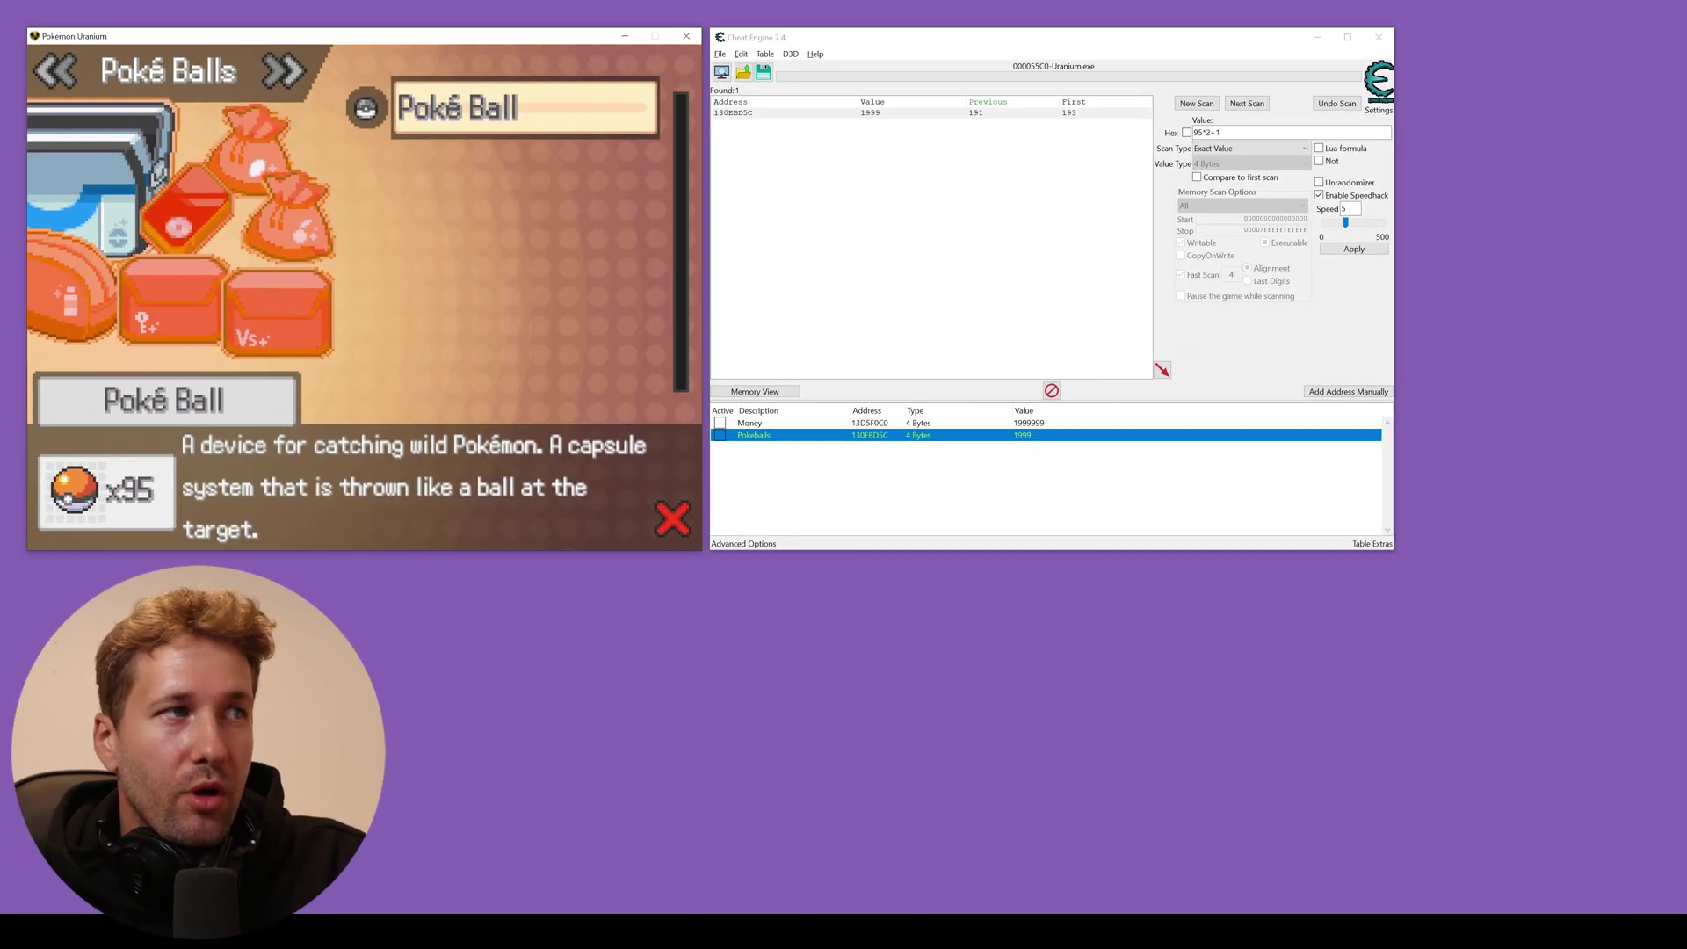
key("x")
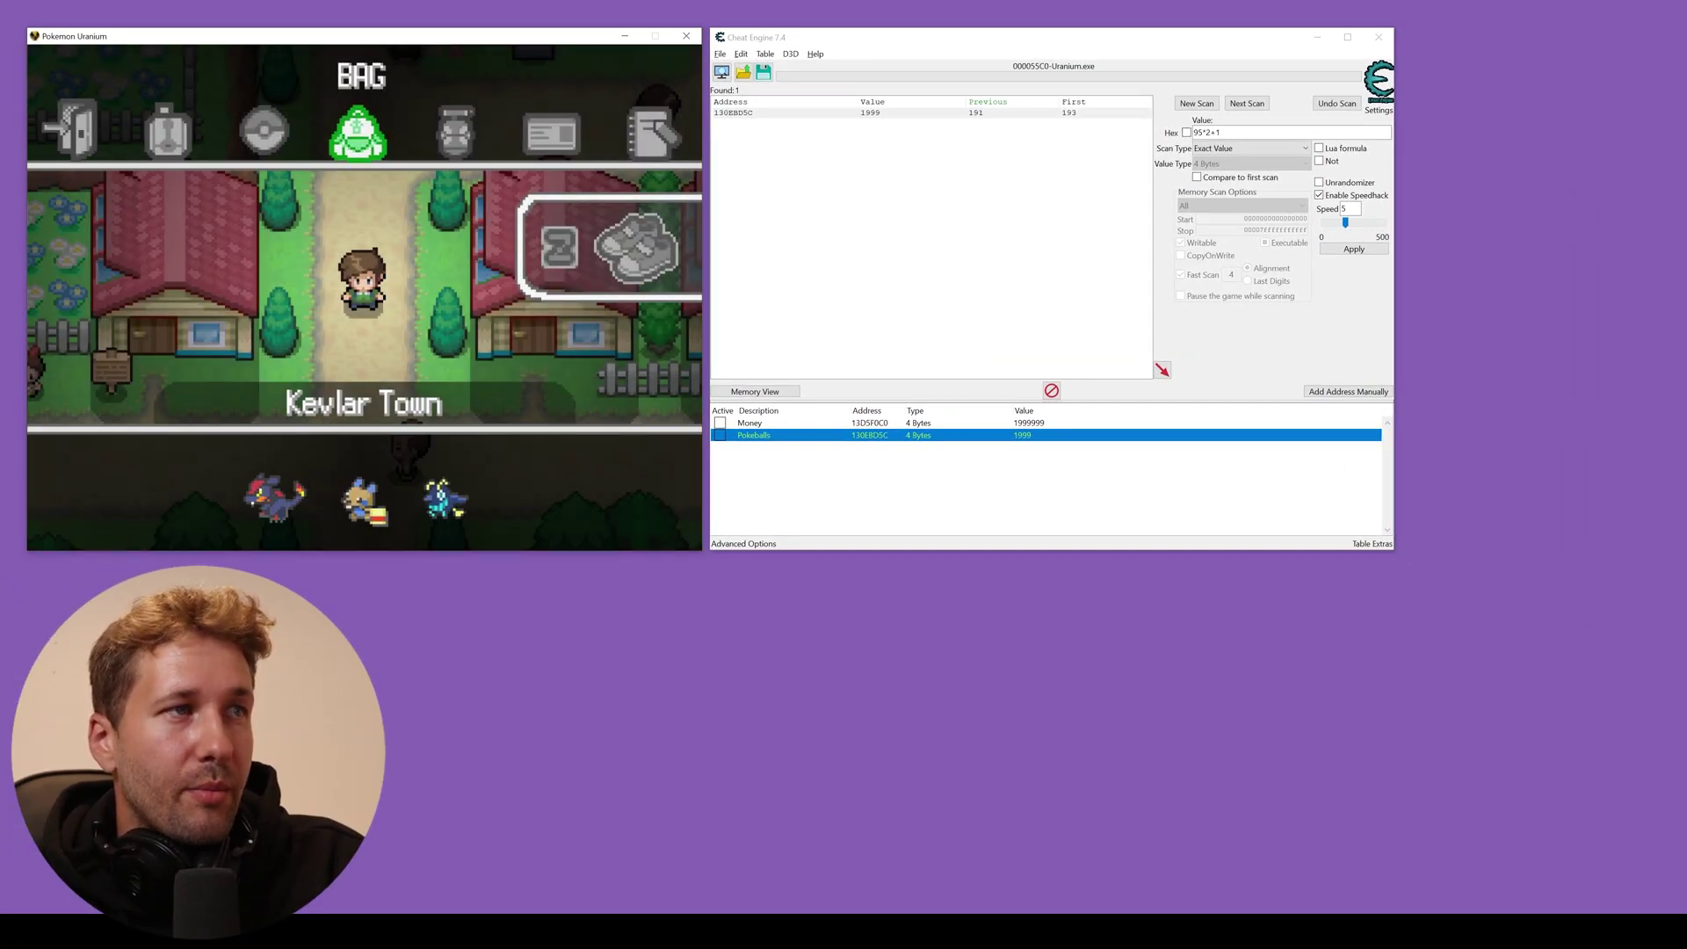
key("Return")
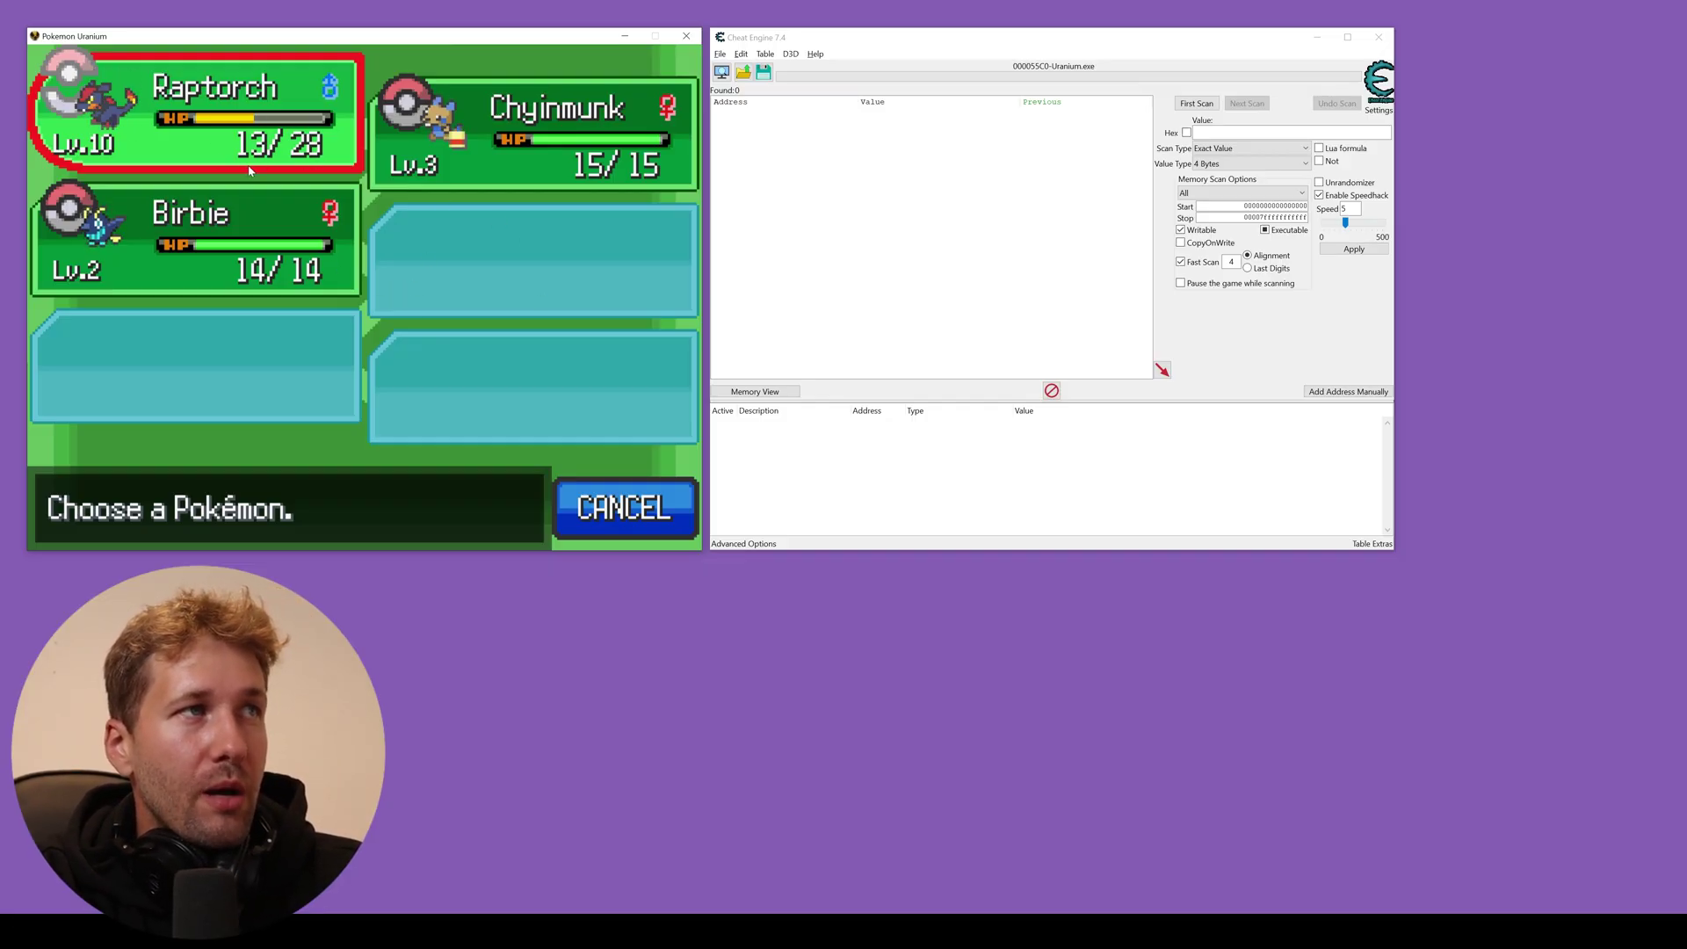
- Run a first scan for Raptorch's current HP using 13*2+1
left_click(1222, 131)
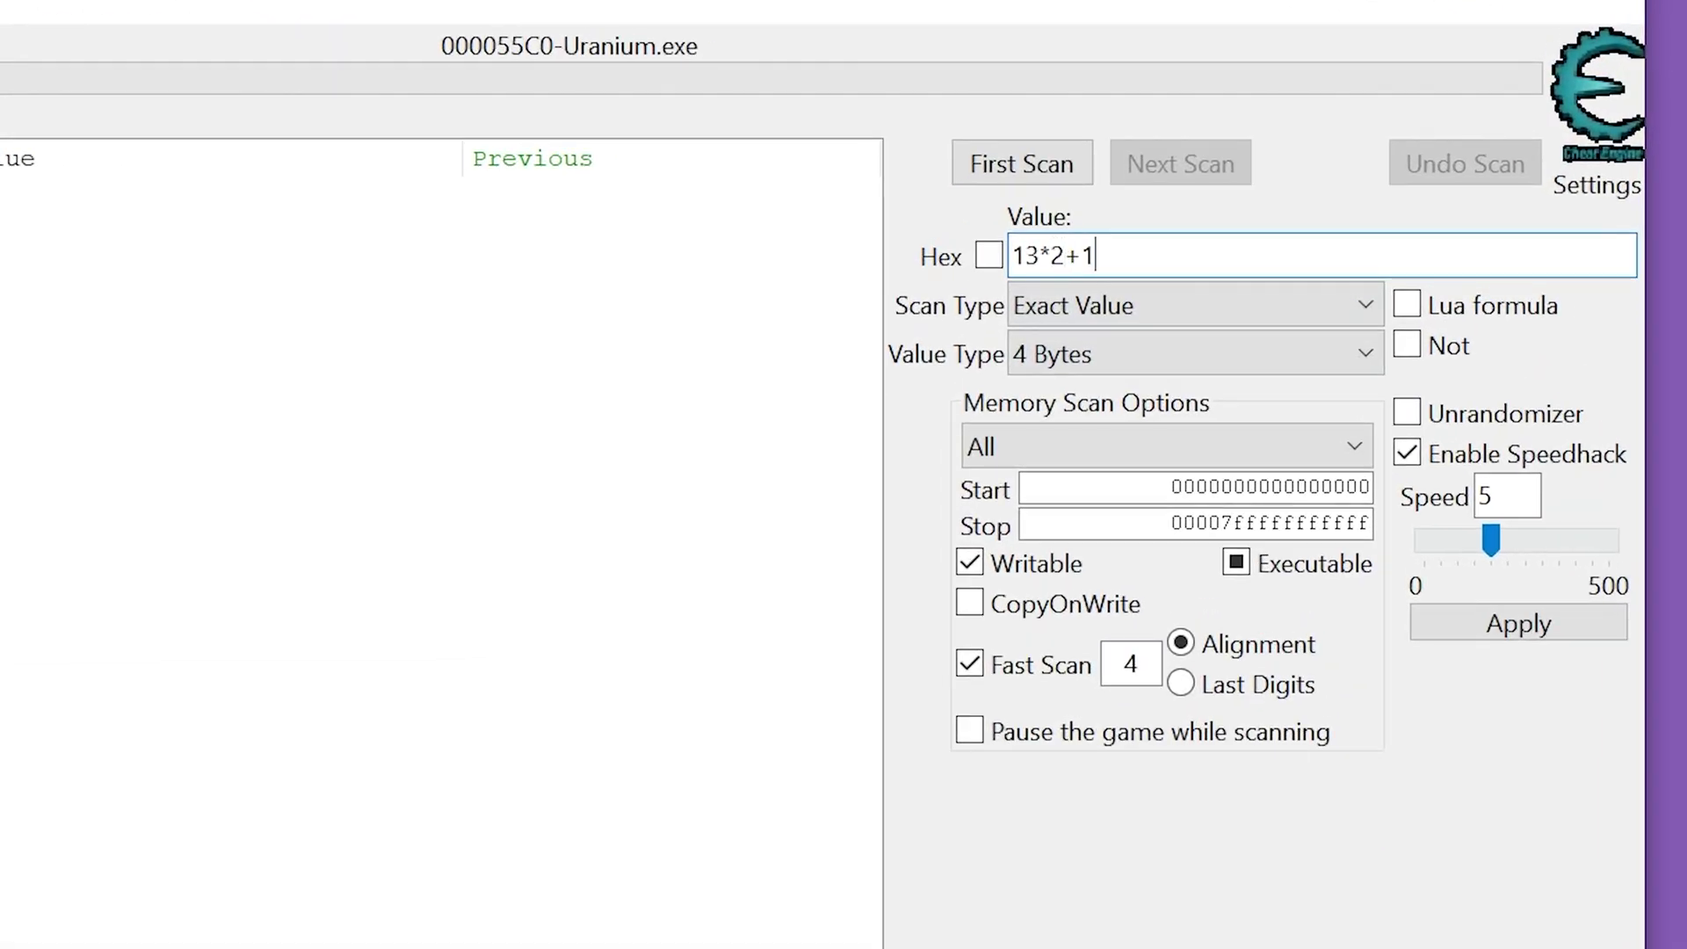
key("Return")
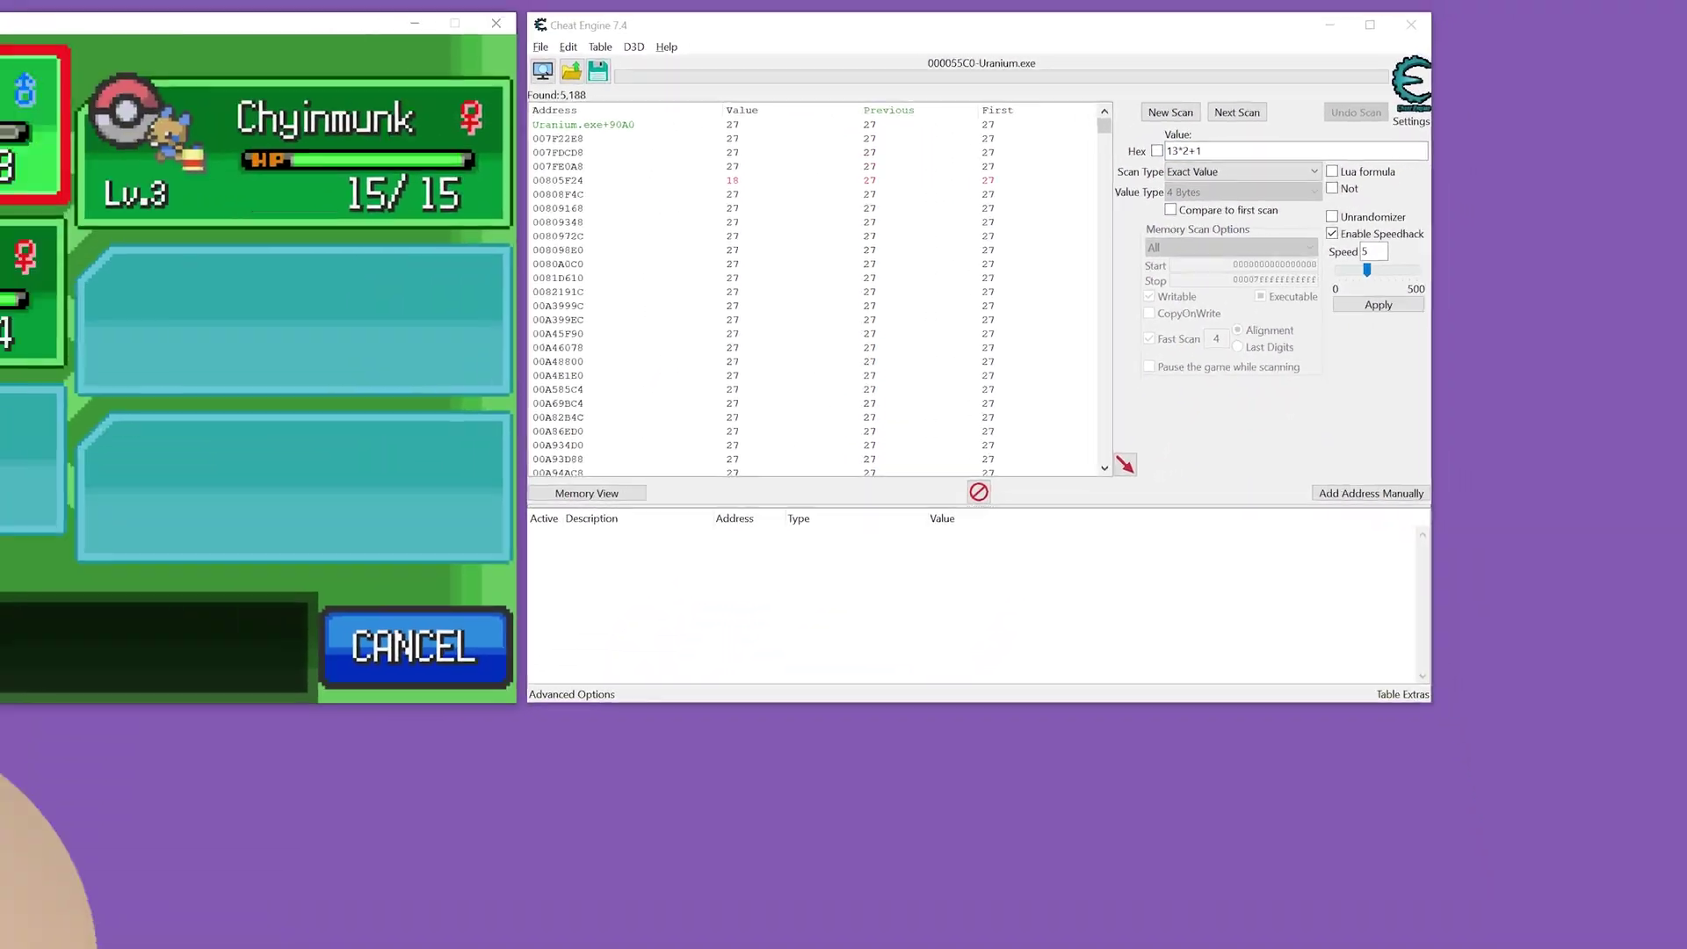
- Leave the party screen, walk into the tall grass and battle the wild Cubbug with Raptorch to change its HP
key("Escape")
key("Escape")
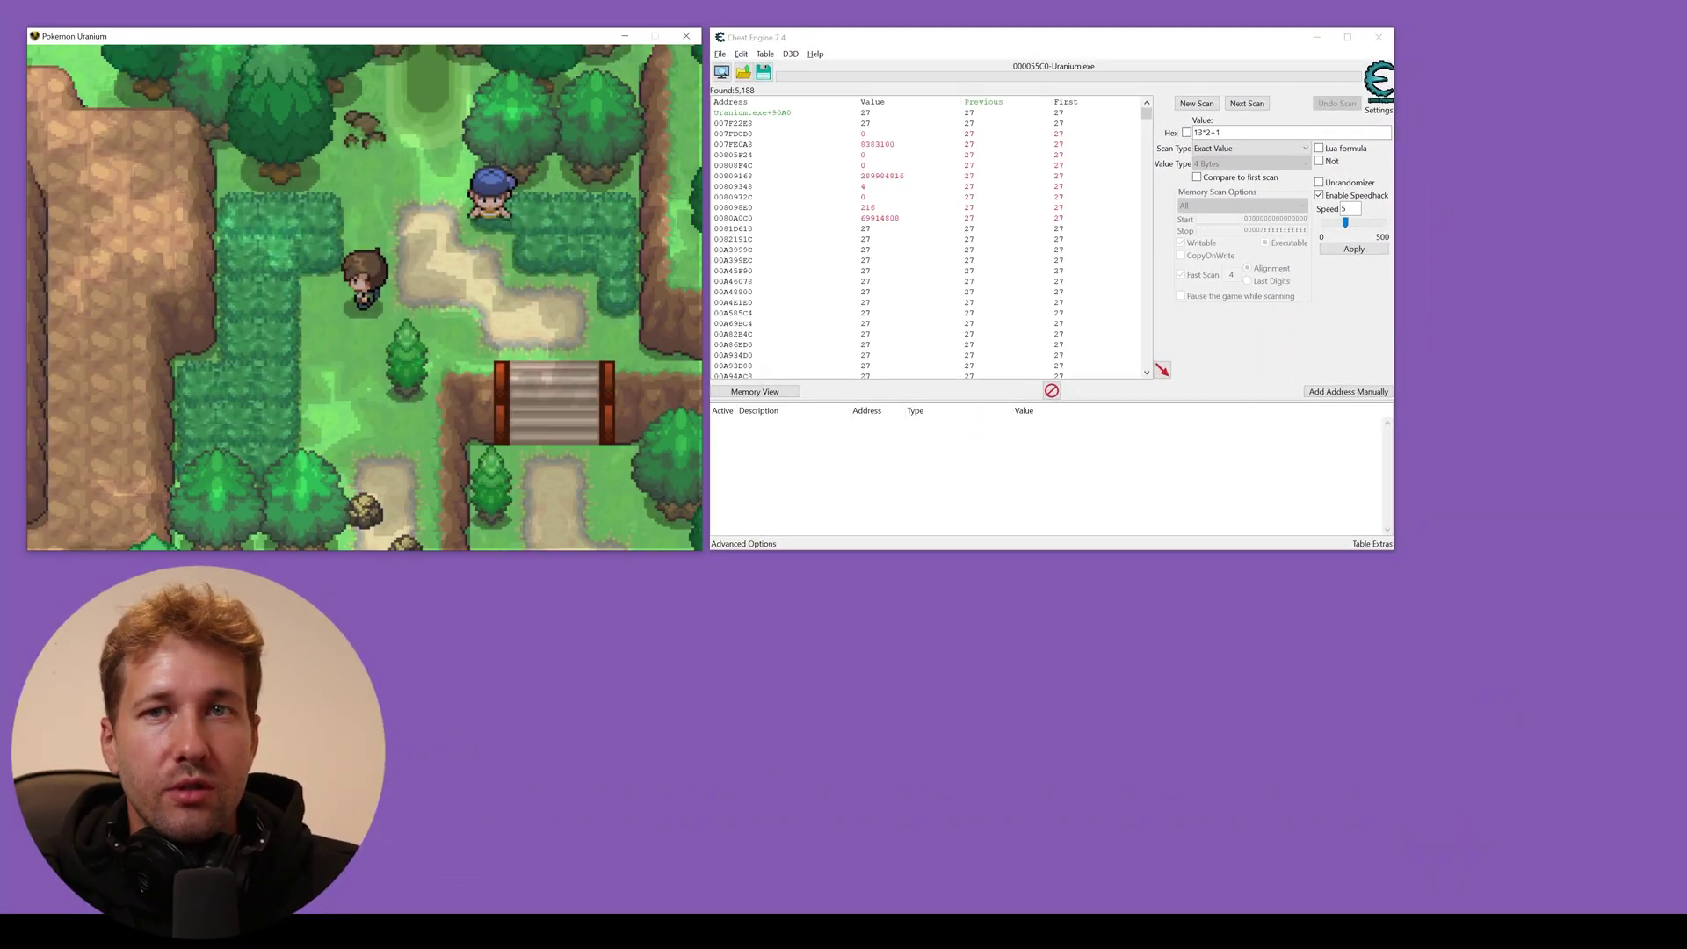
key("Left")
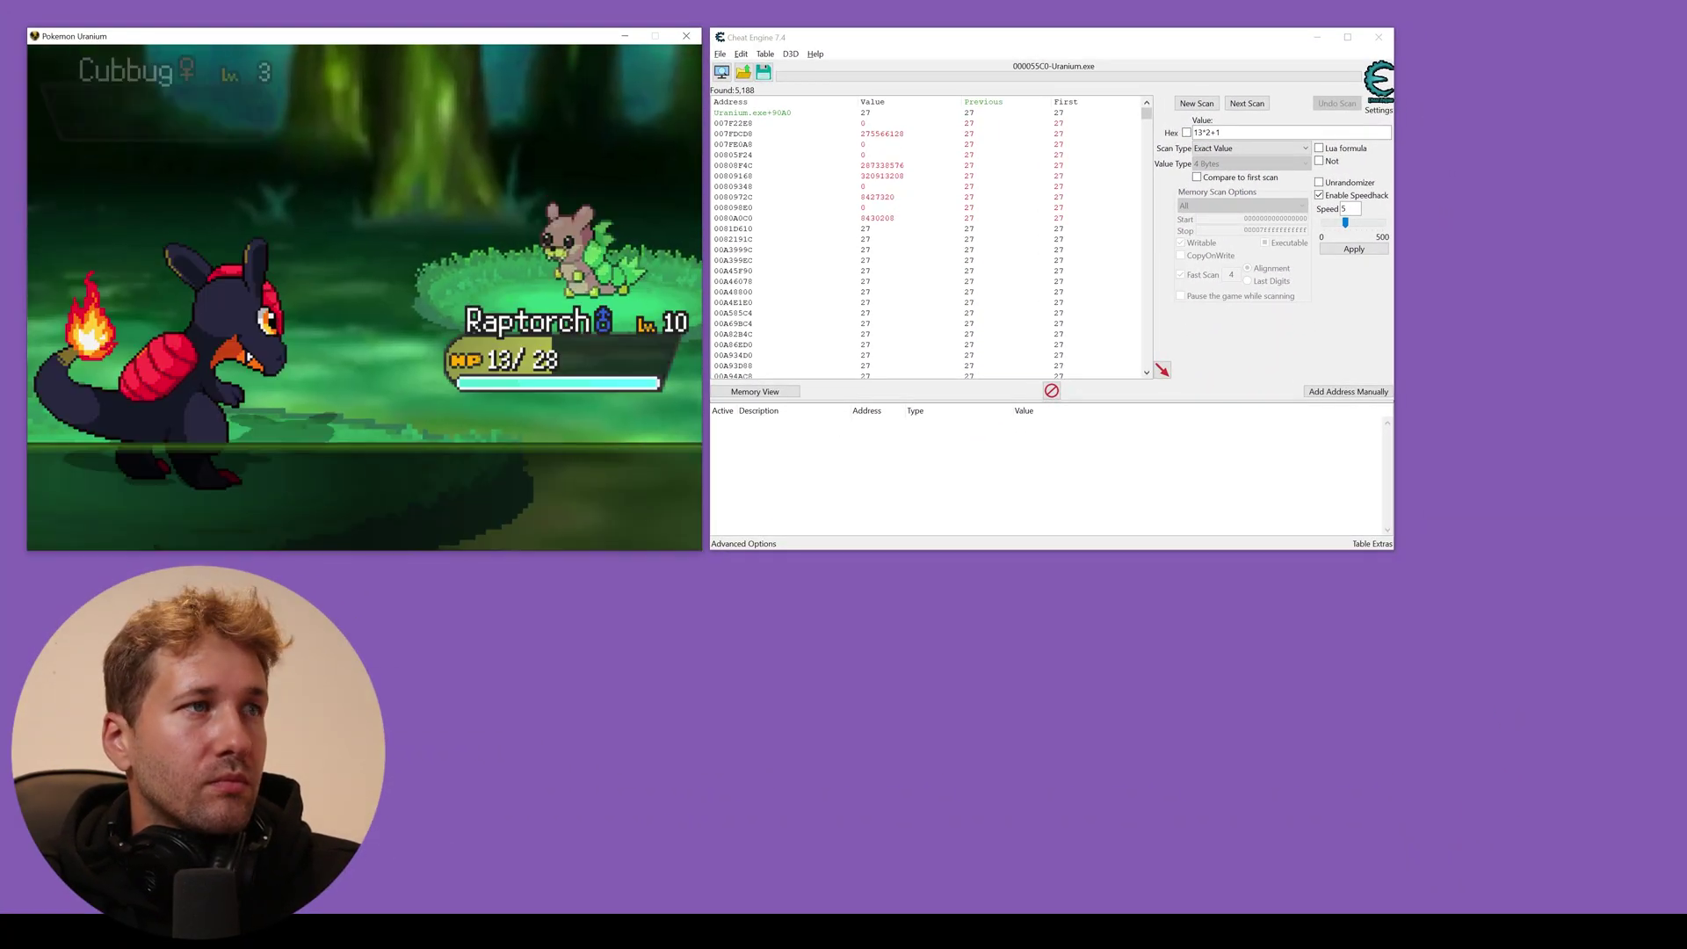
key("Return")
key("Return")
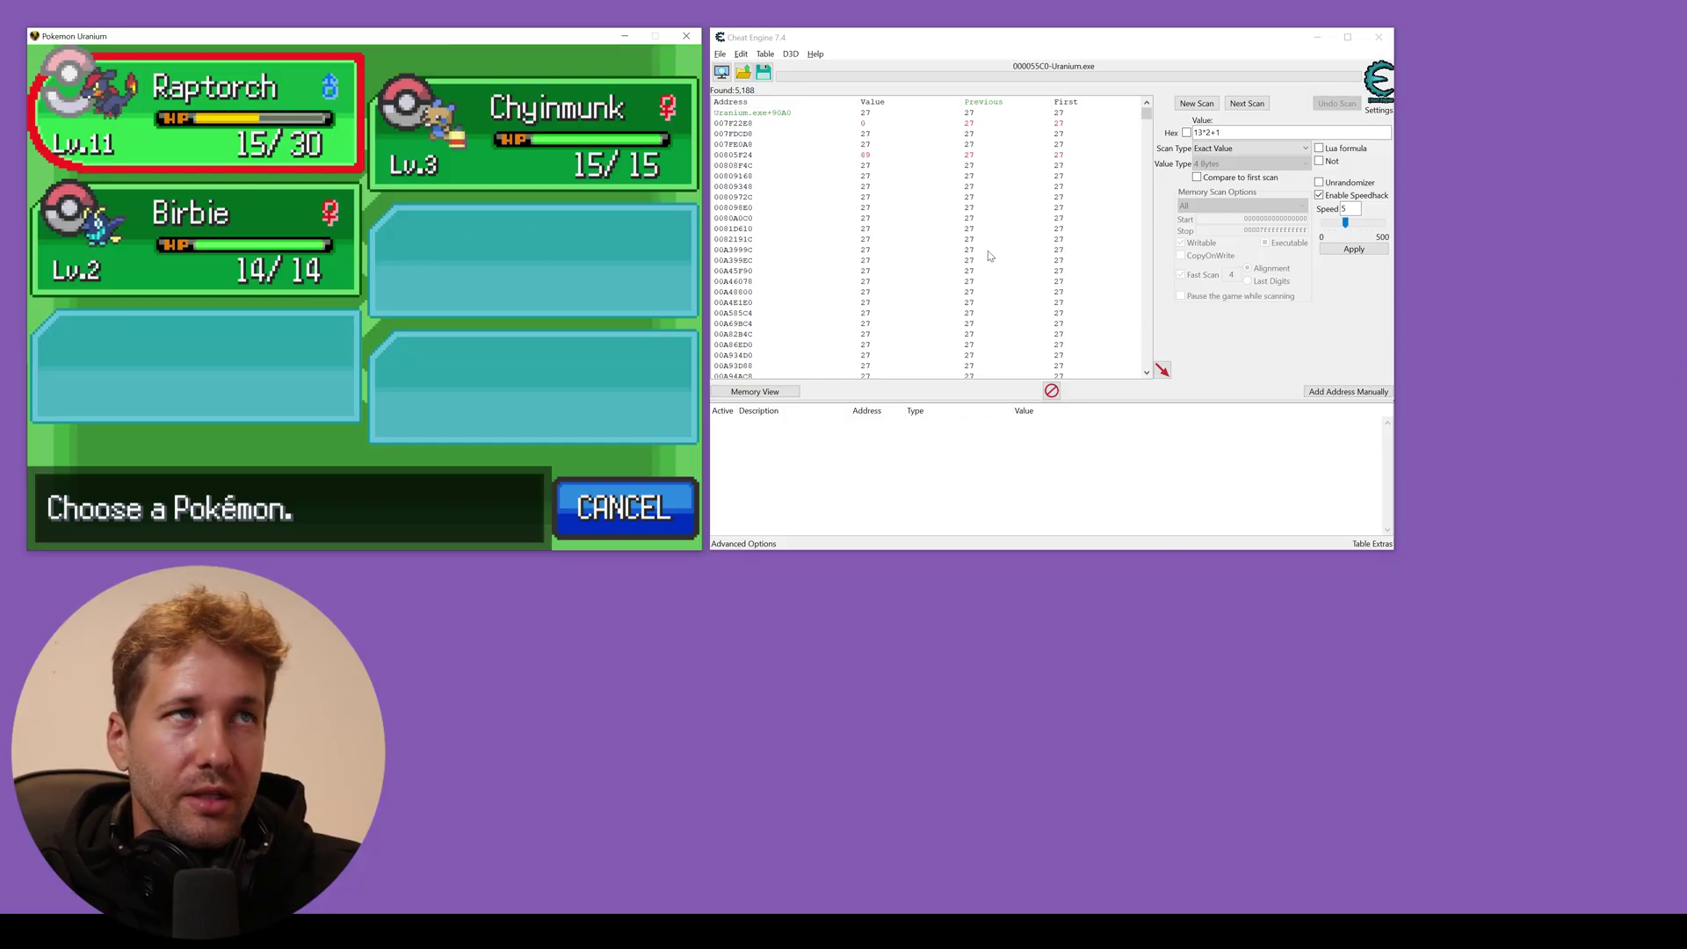
- Narrow the HP scan with a next scan for 15*2+1
left_click(1204, 133)
key("BackSpace")
type("5")
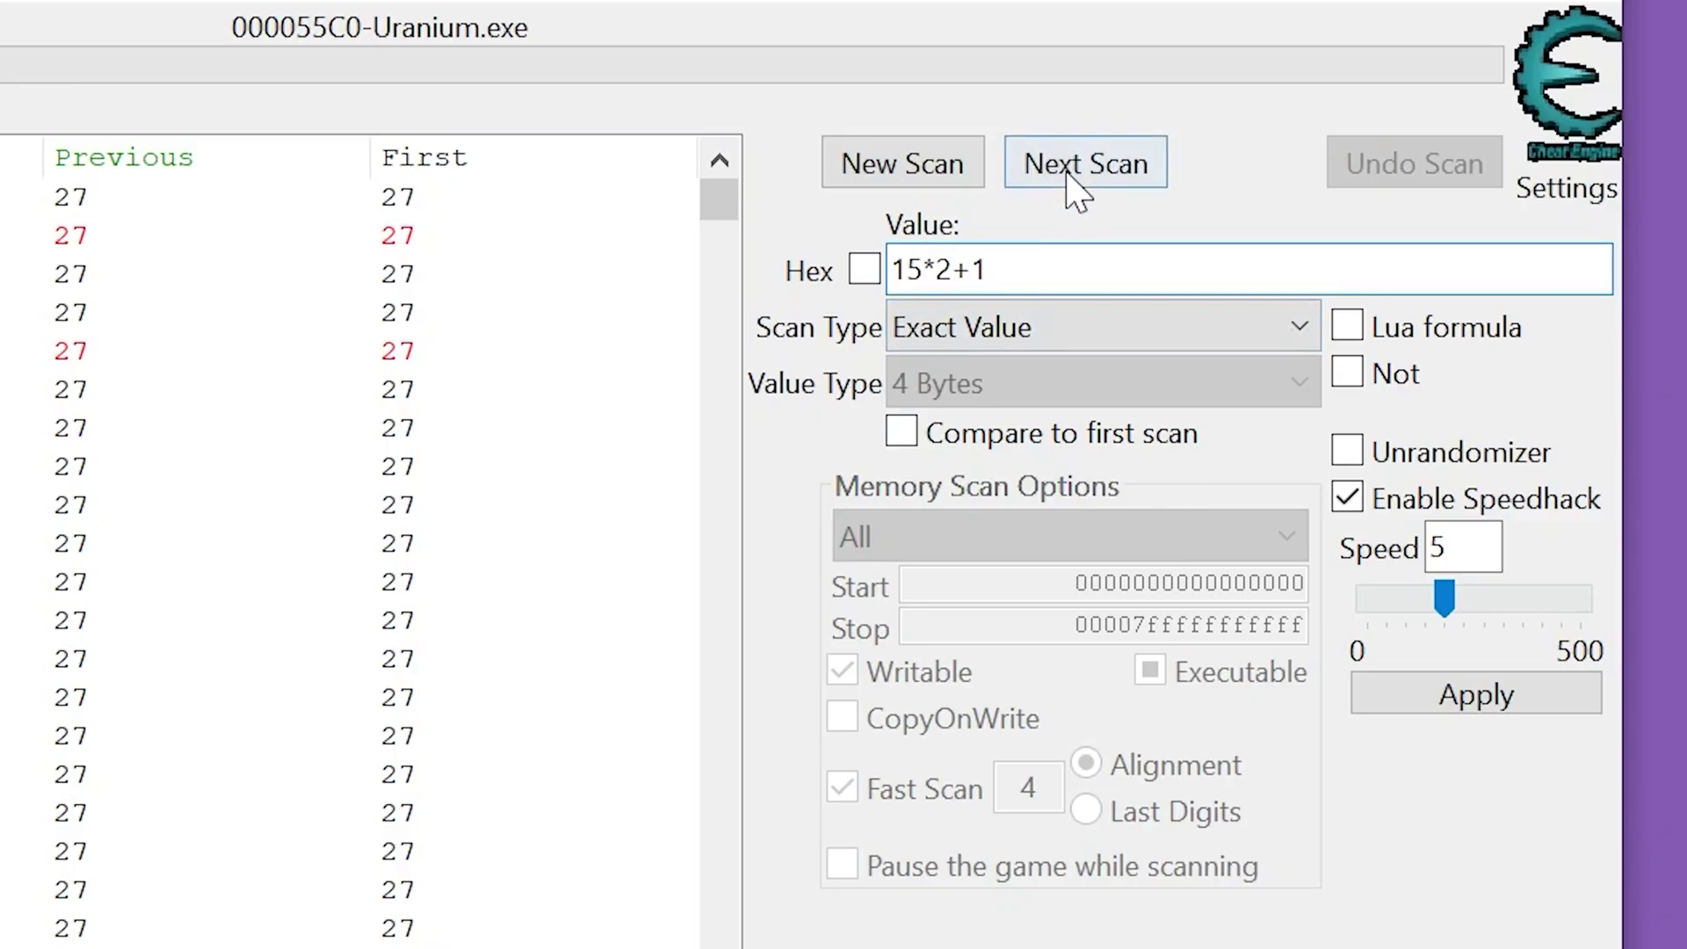
left_click(1074, 171)
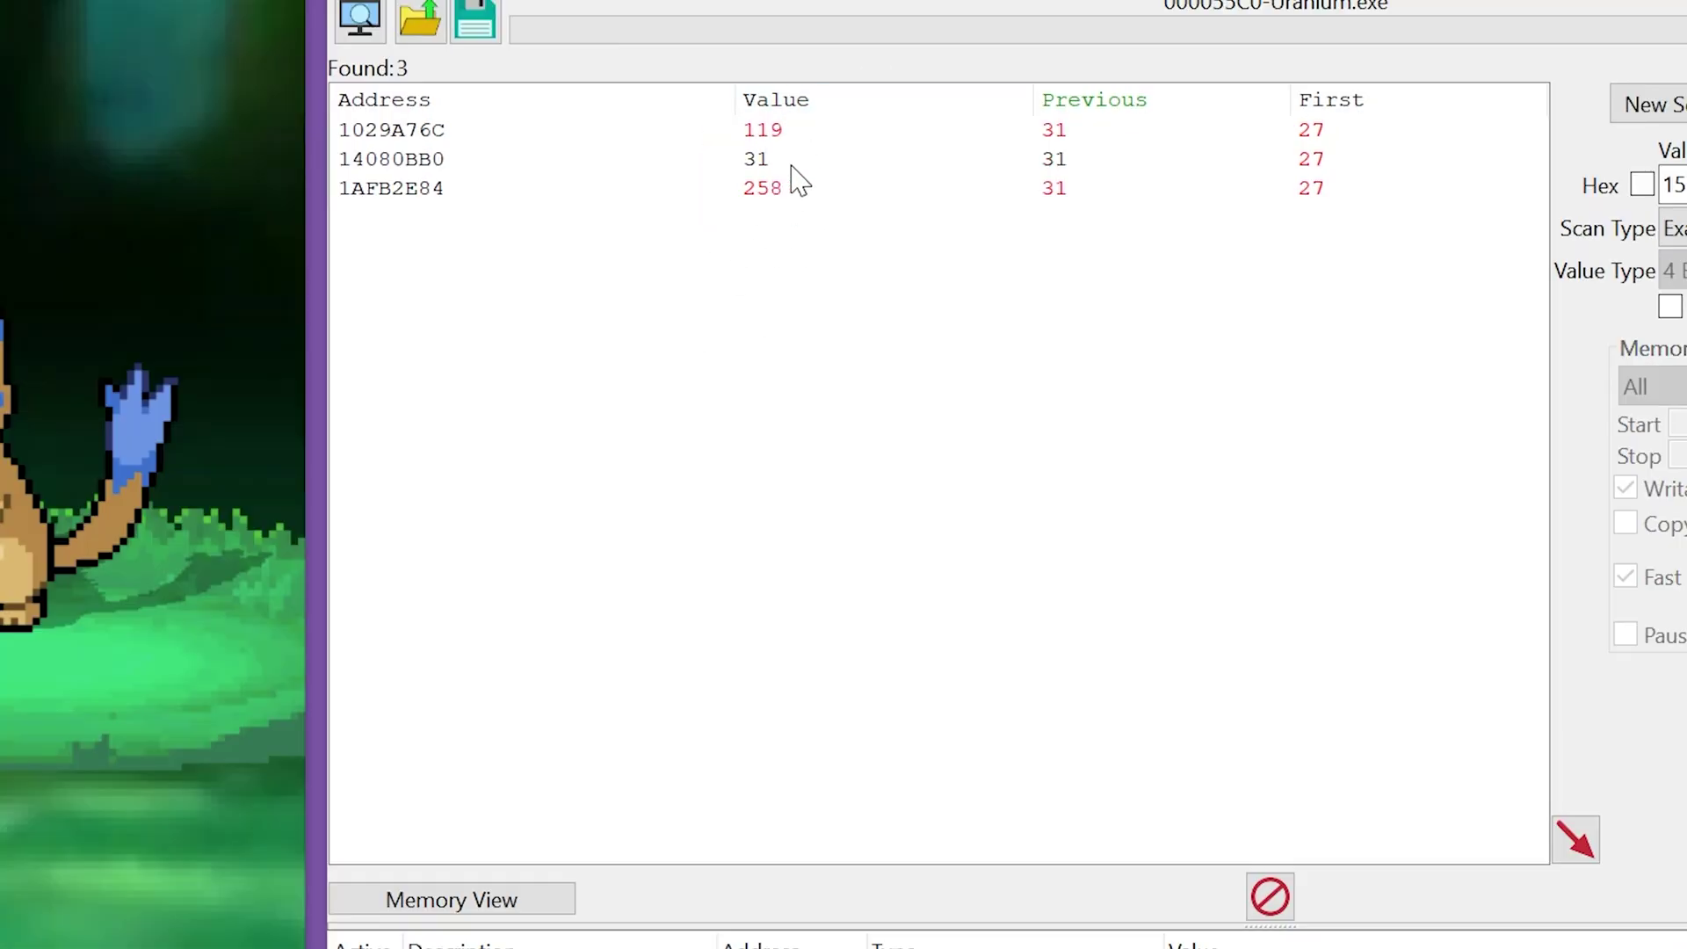
- Return to the game and fight a turn against the wild Chyinmunk to see which found address follows Raptorch's HP
left_click(765, 160)
left_click(786, 263)
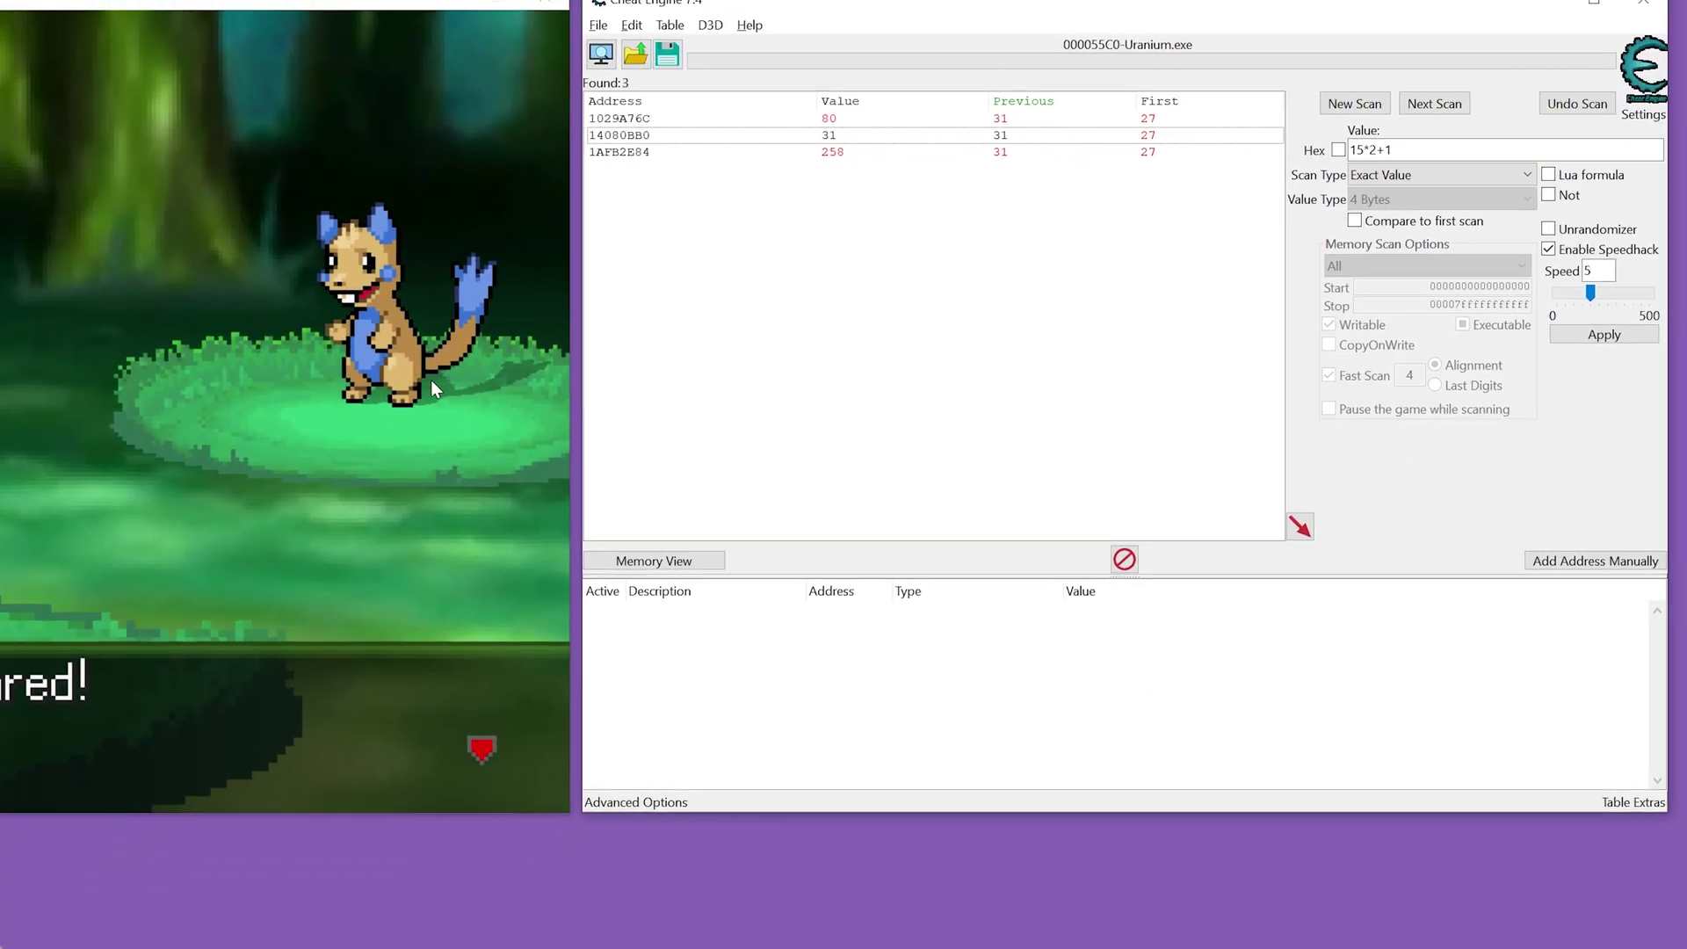
left_click(30, 577)
key("Return")
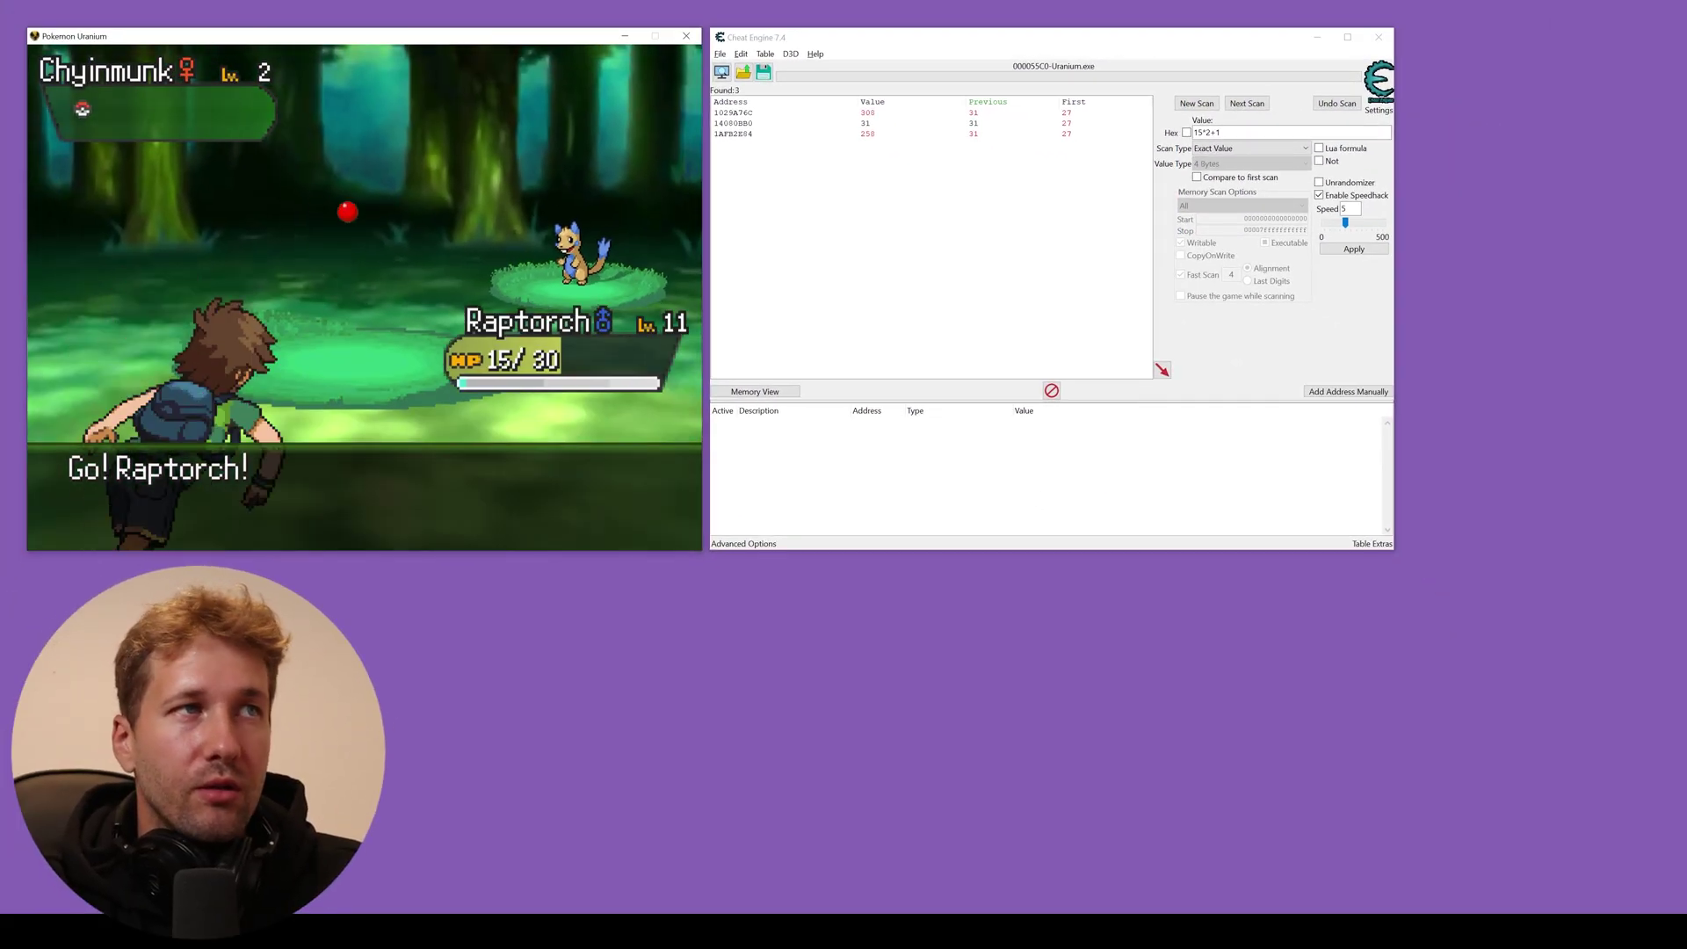
key("Return")
key("Return")
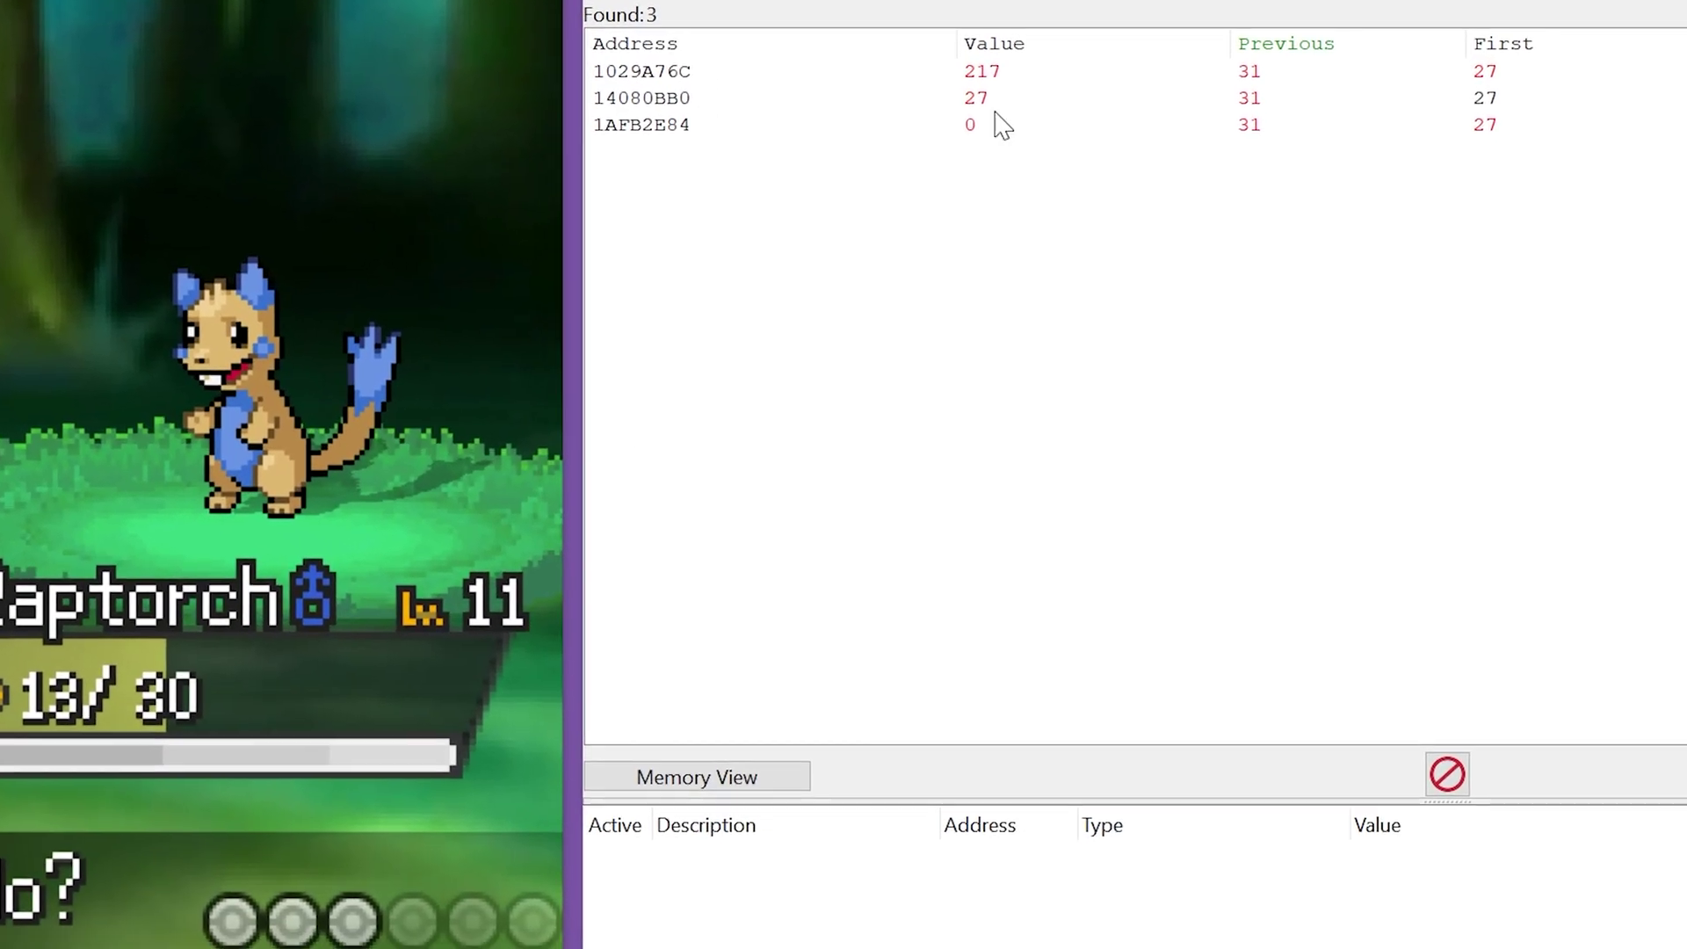
- Add address 14080BB0 to the list and set its description to raptorch HP
left_click(993, 97)
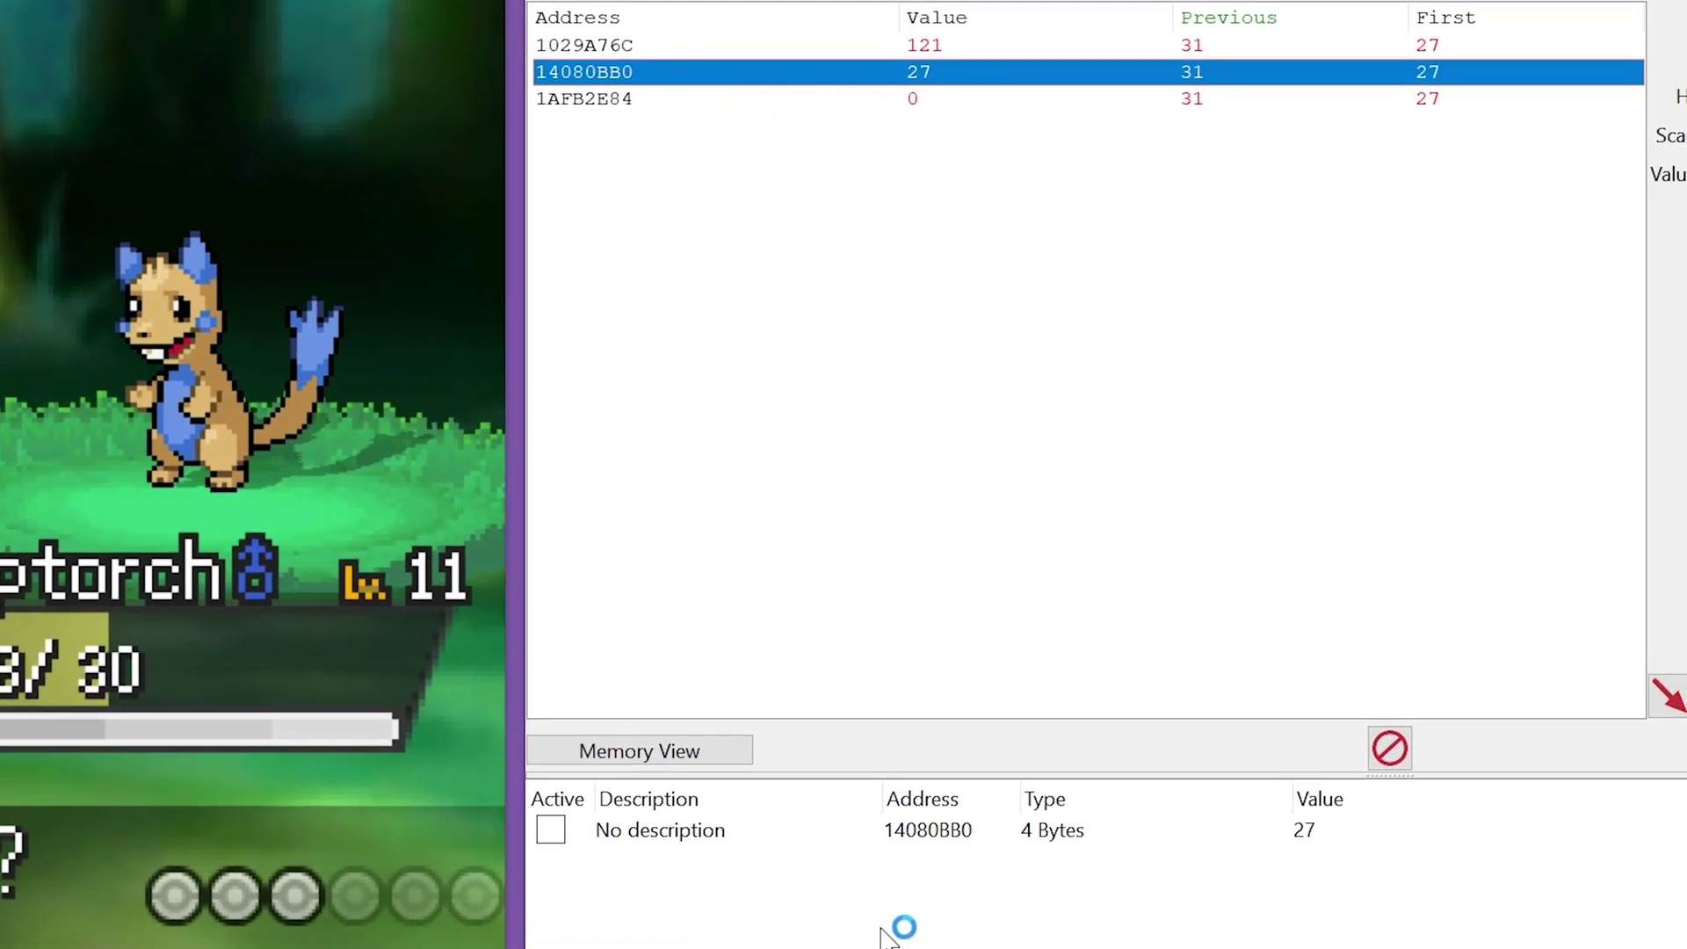
double_click(692, 835)
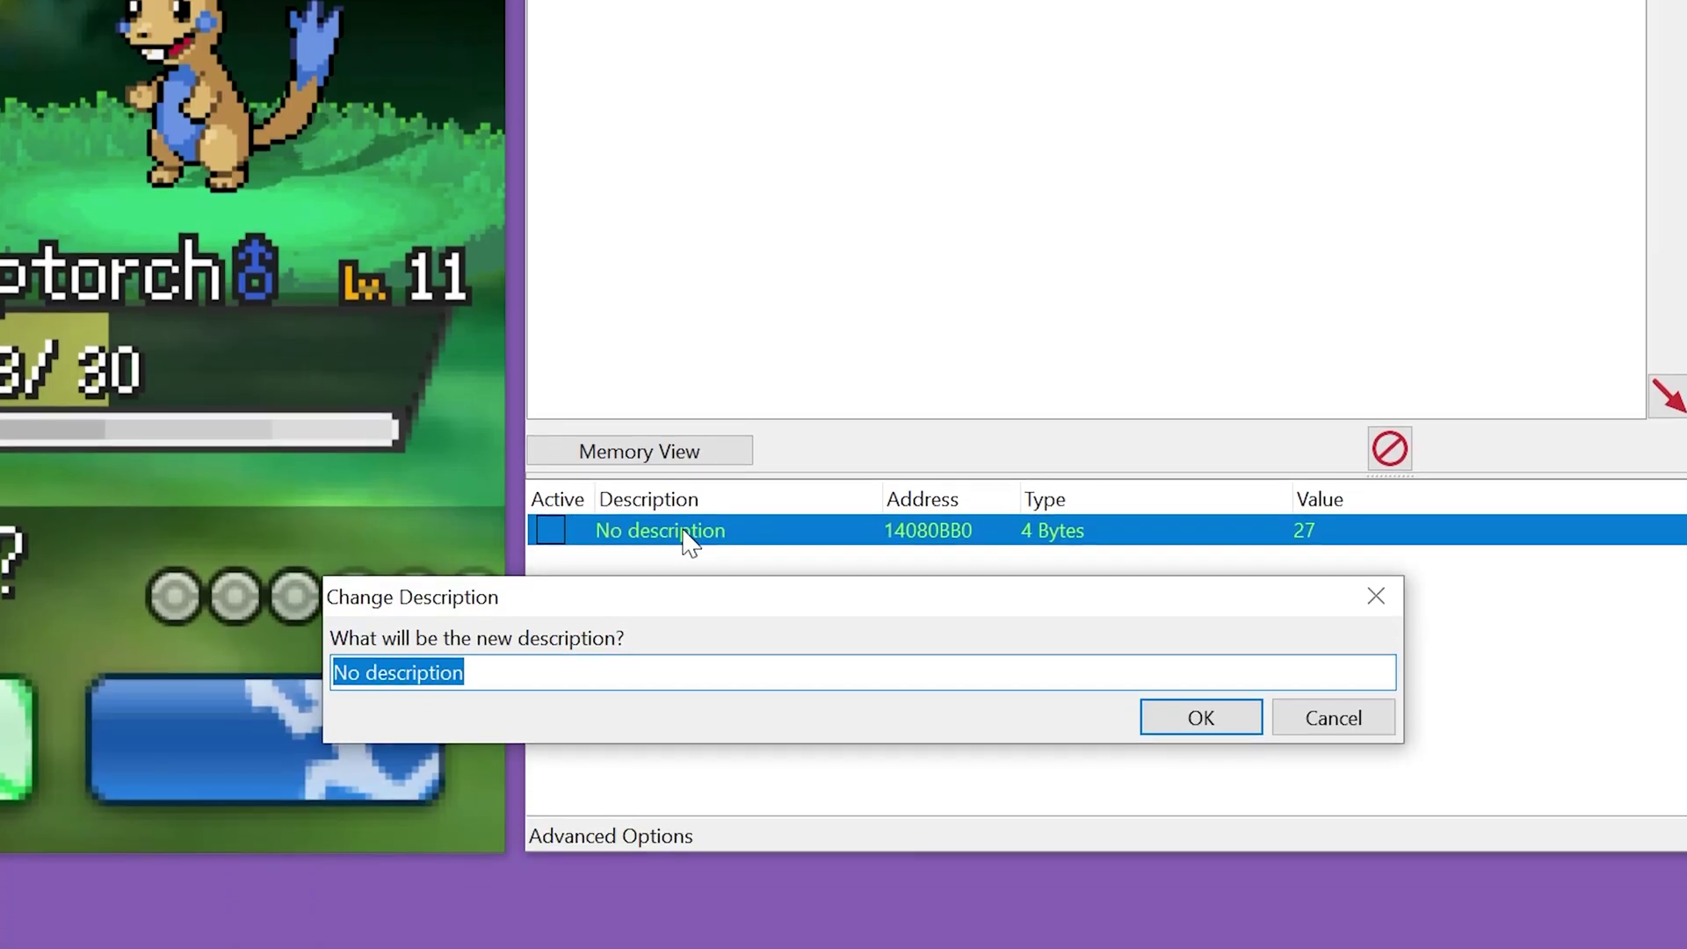
type("raptorch HP")
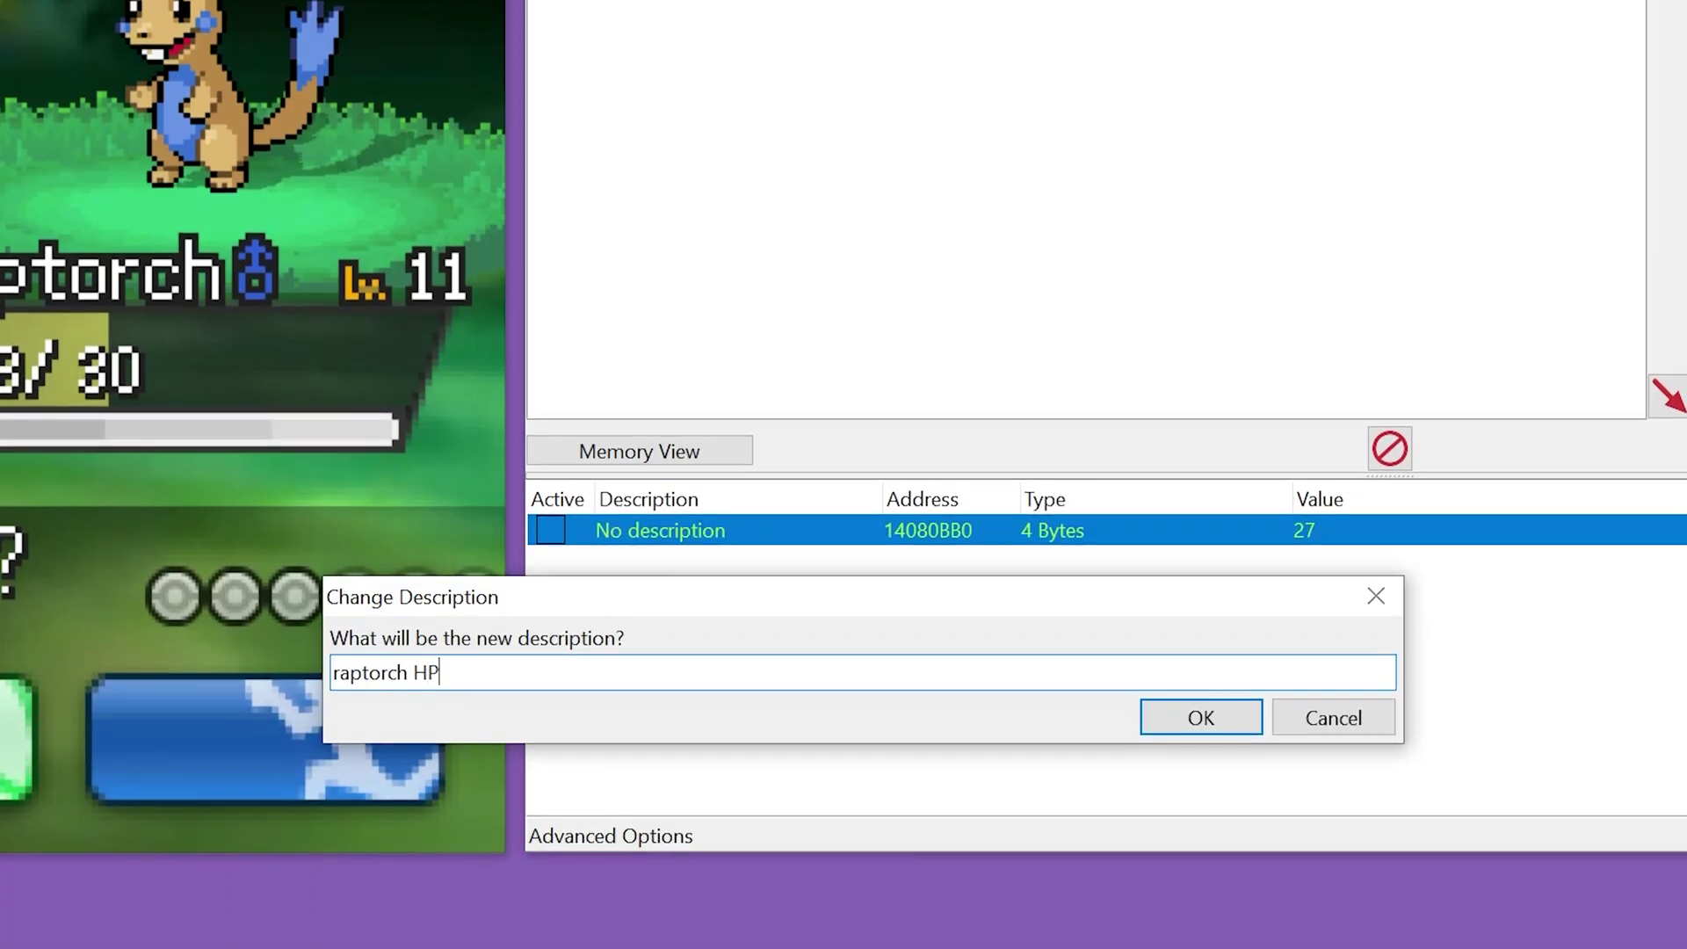
key("Return")
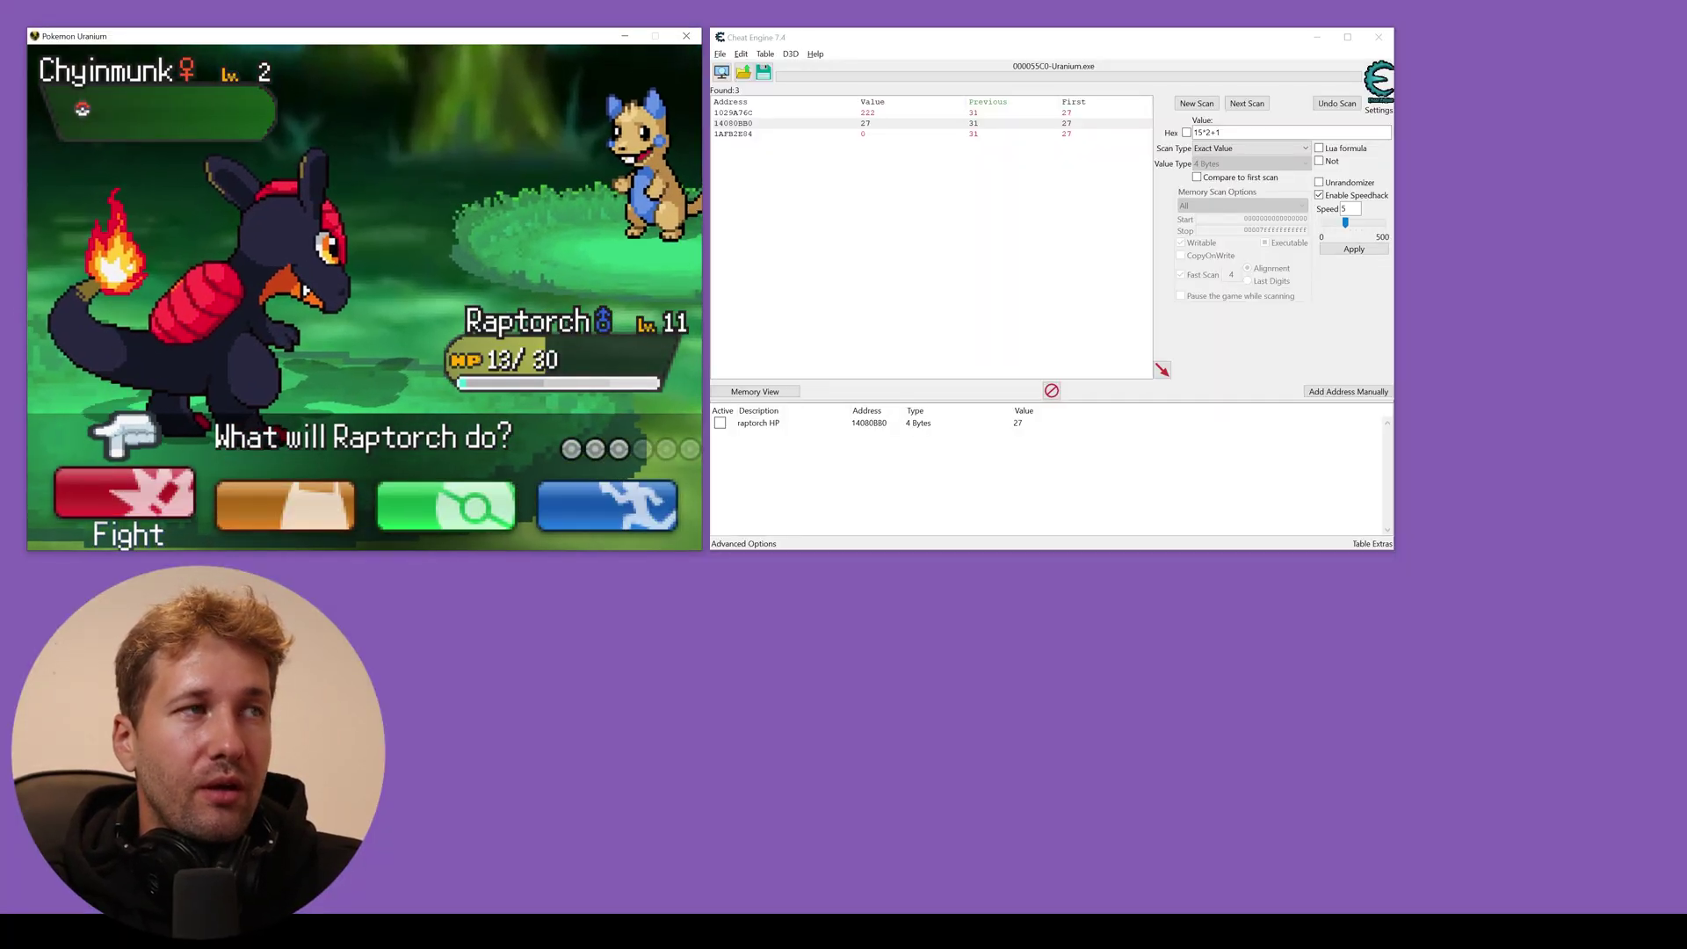
- Run from the battle with the wild Chyinmunk and open the party screen
key("Right")
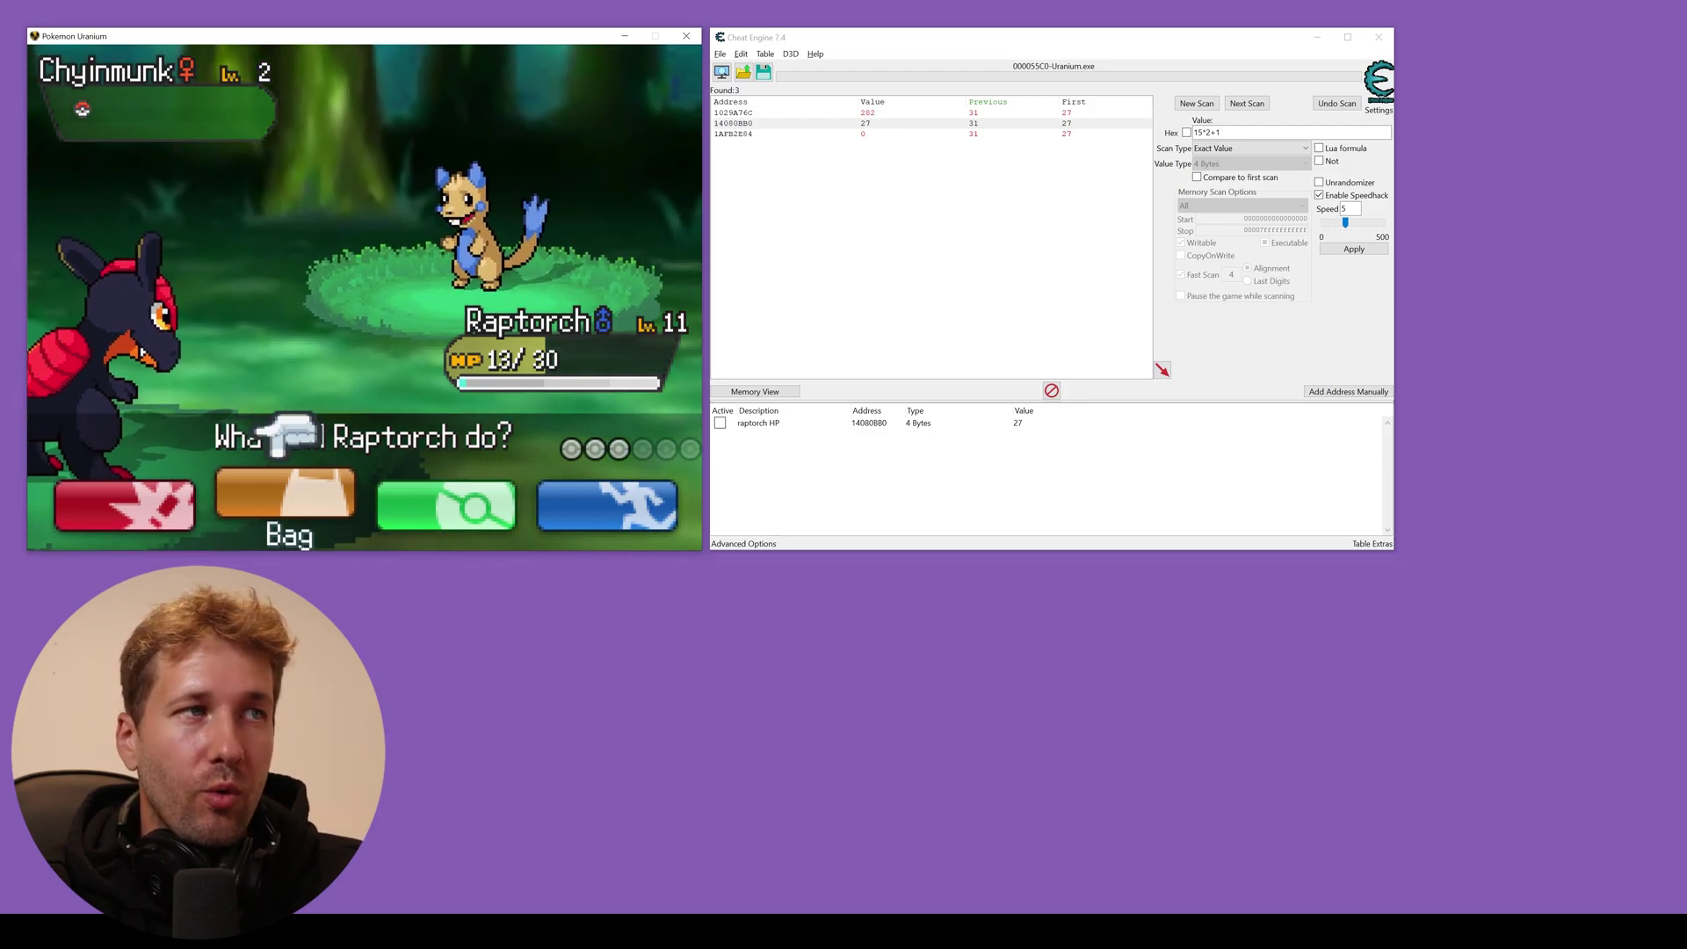
key("Right")
key("Right")
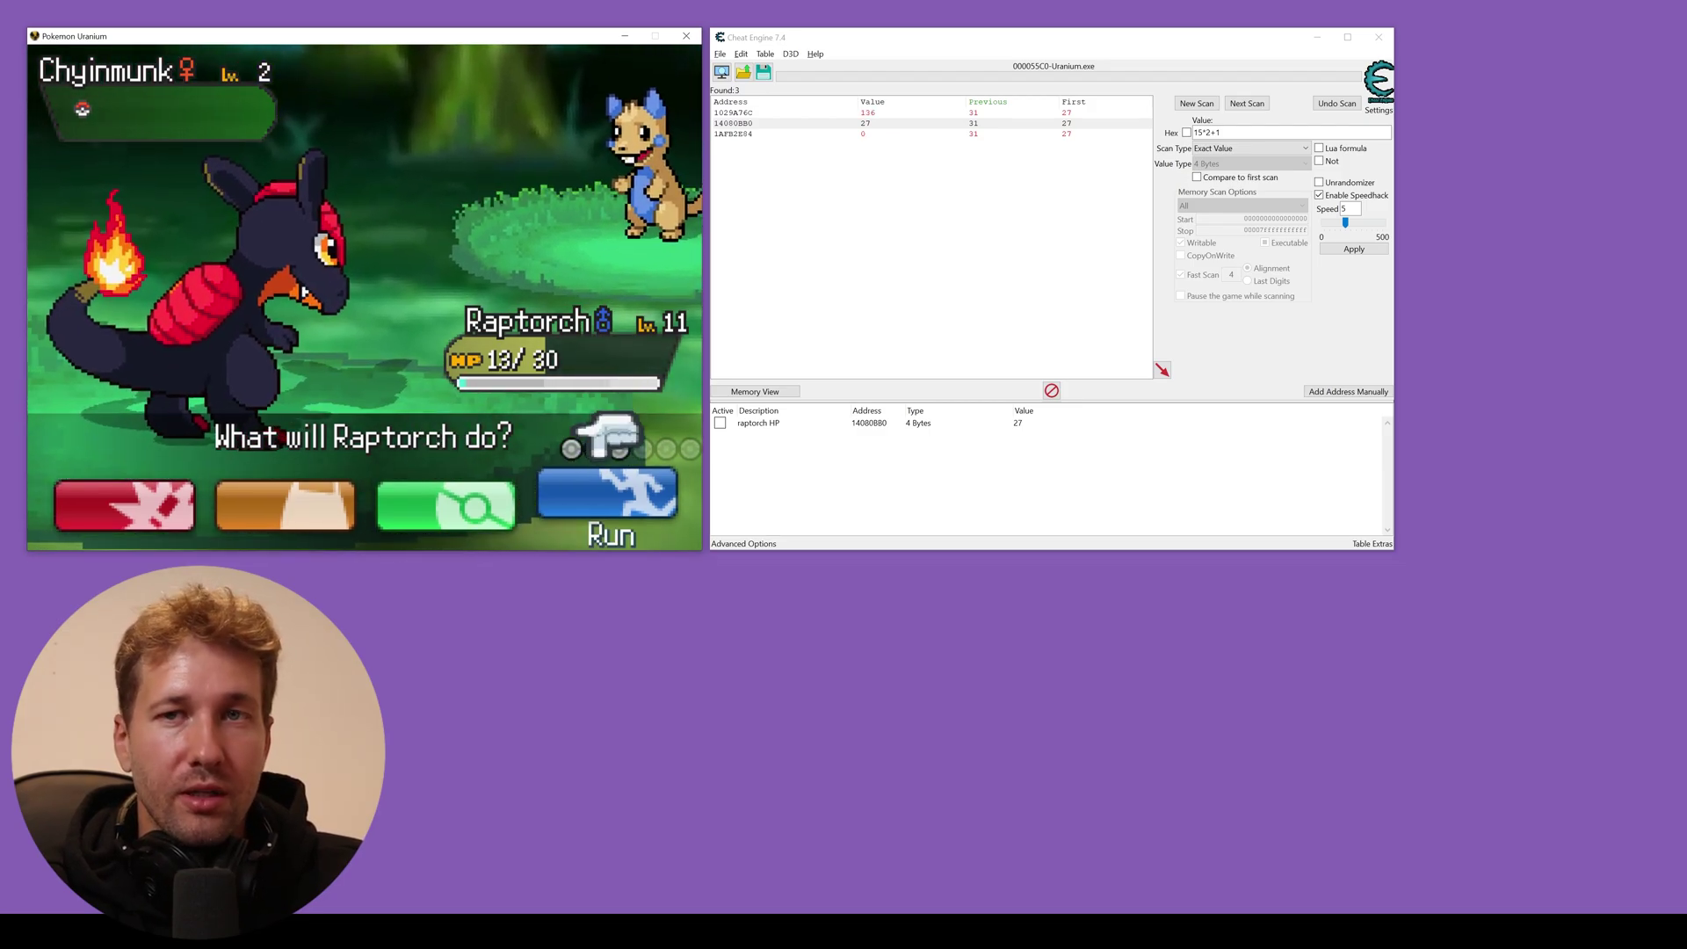
key("Return")
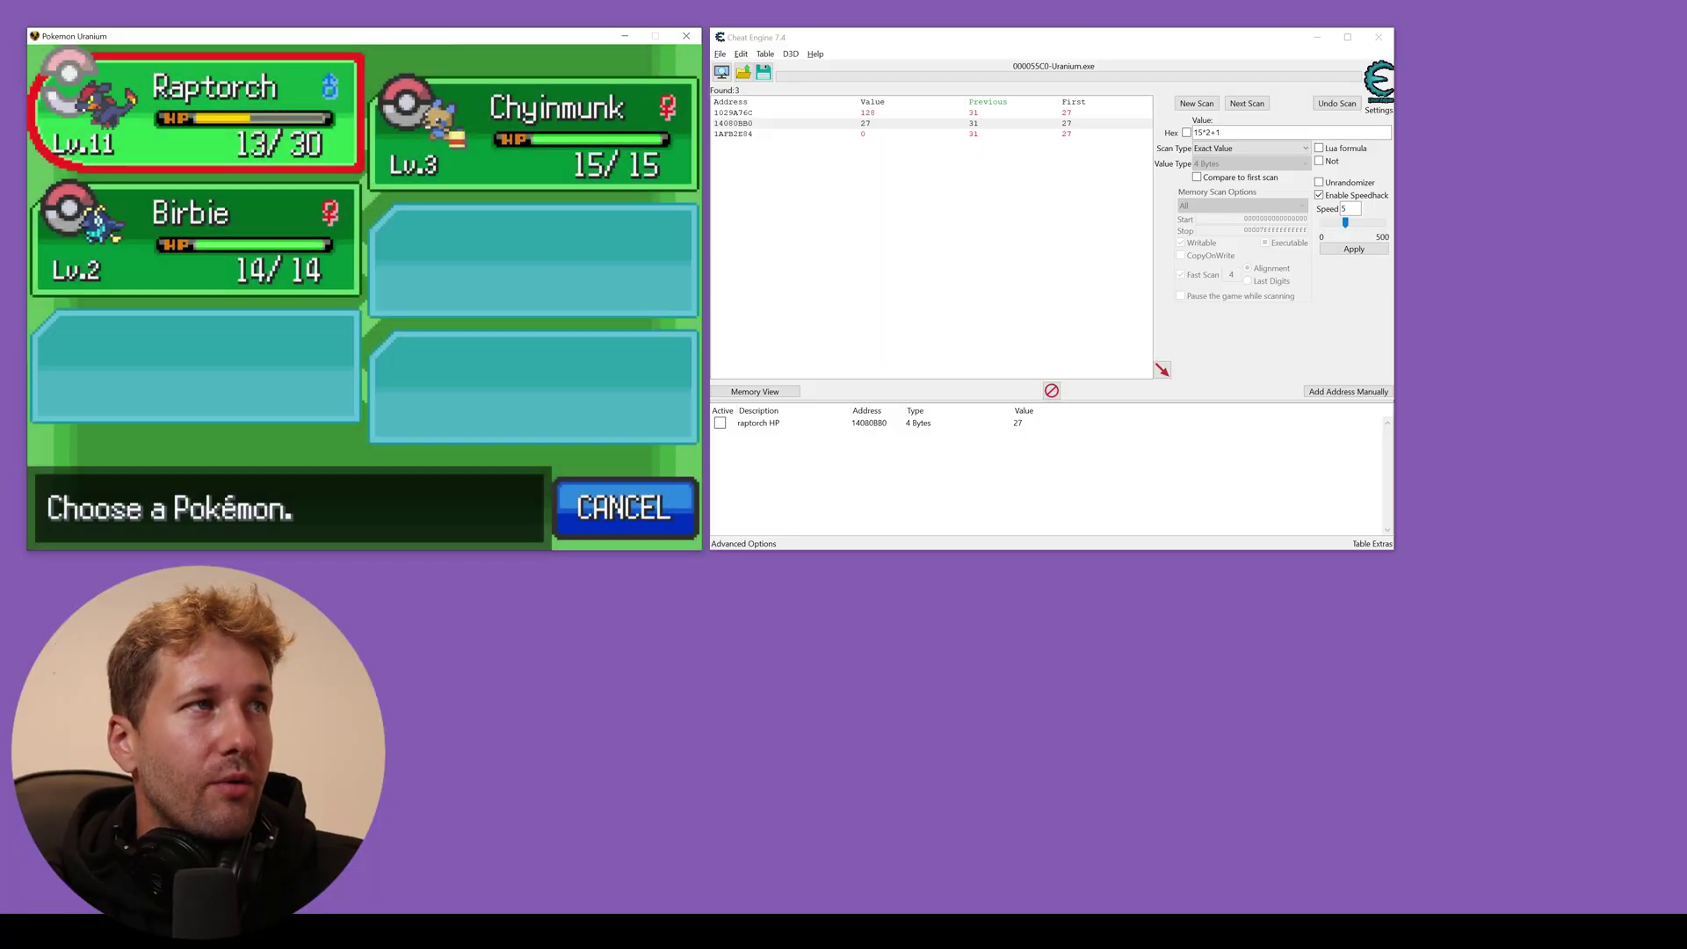
- Set the raptorch HP value to 199 and return to the game to refresh the party screen
double_click(1020, 424)
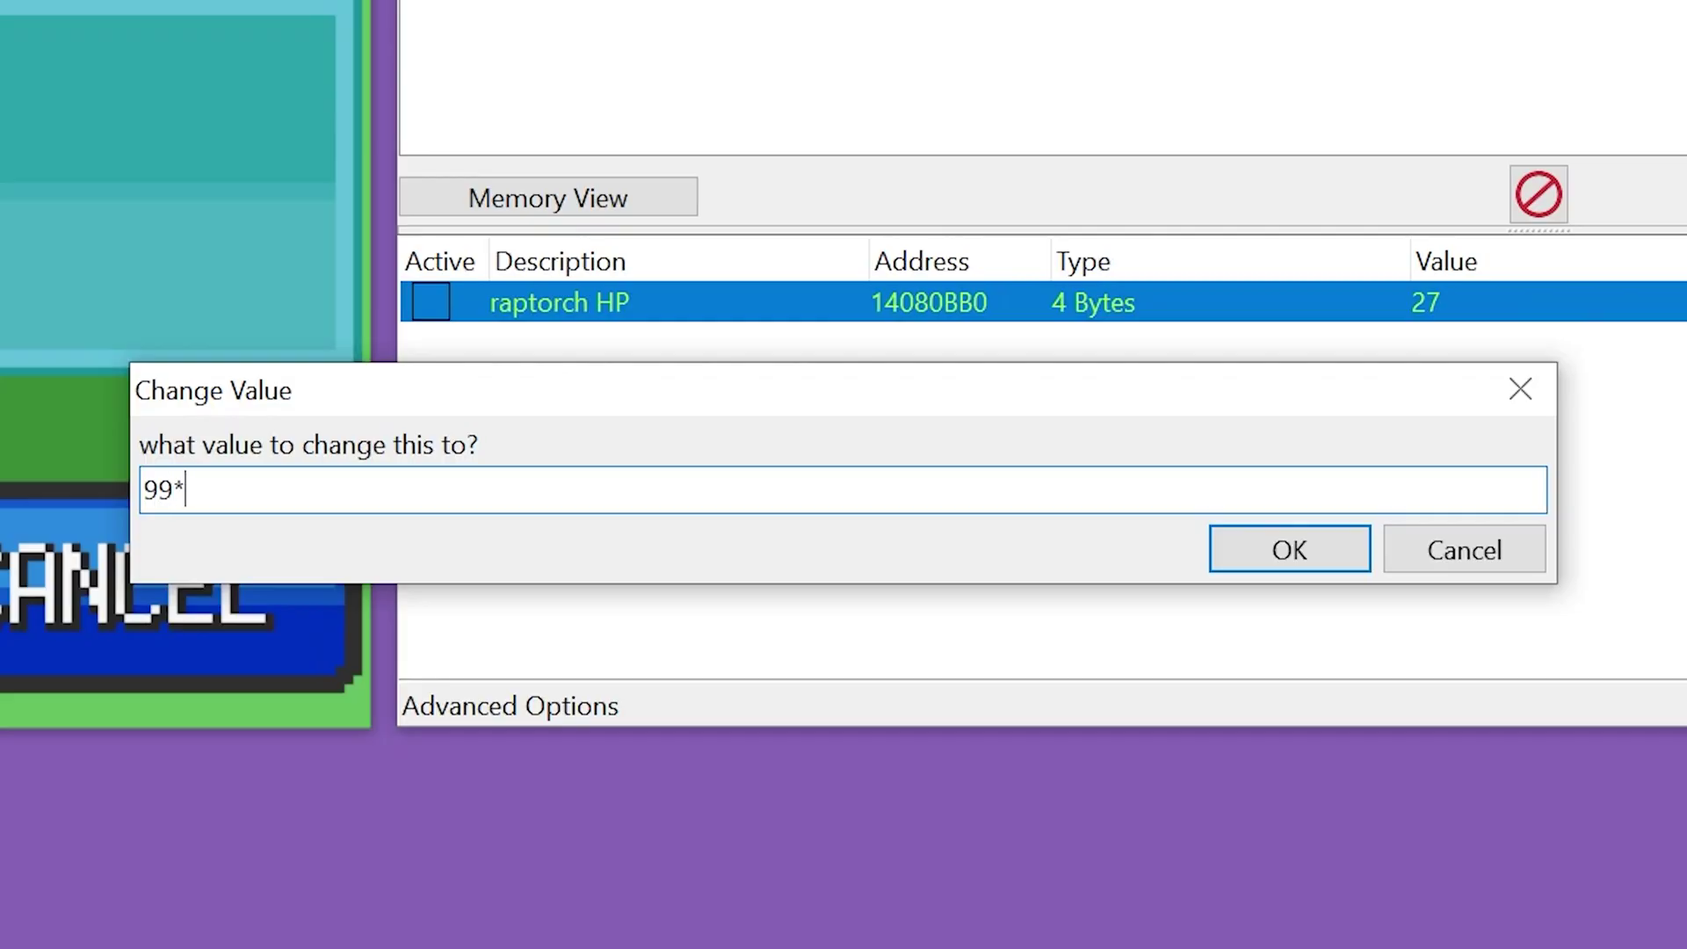
key("Return")
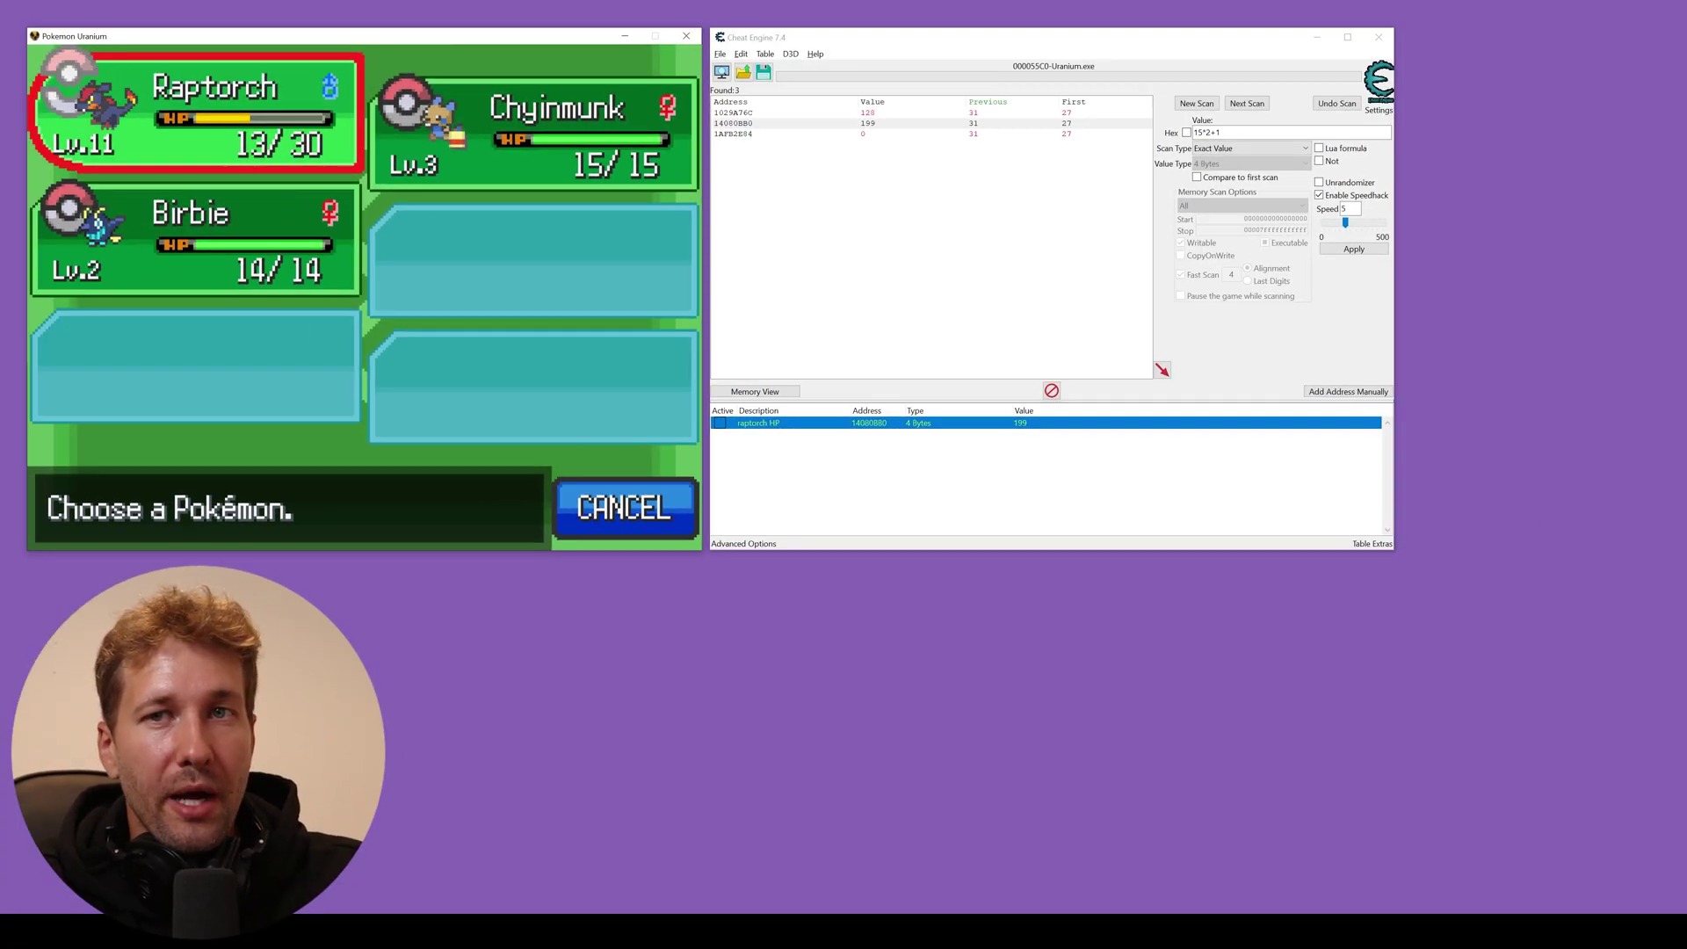
key("x")
key("c")
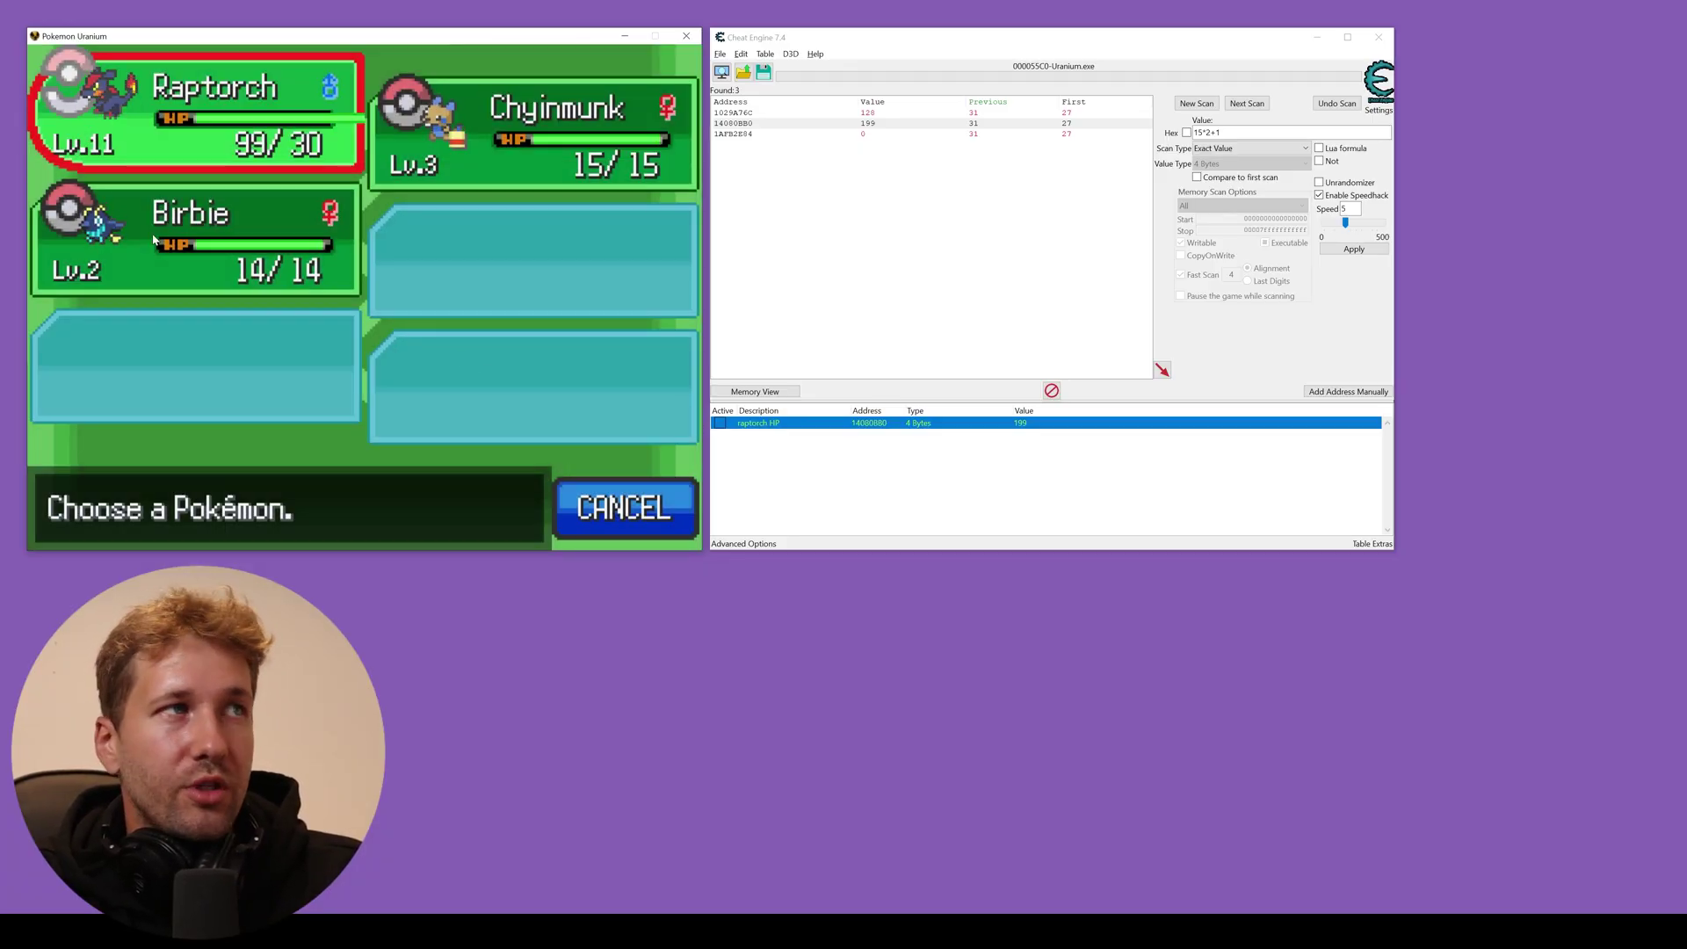
key("Escape")
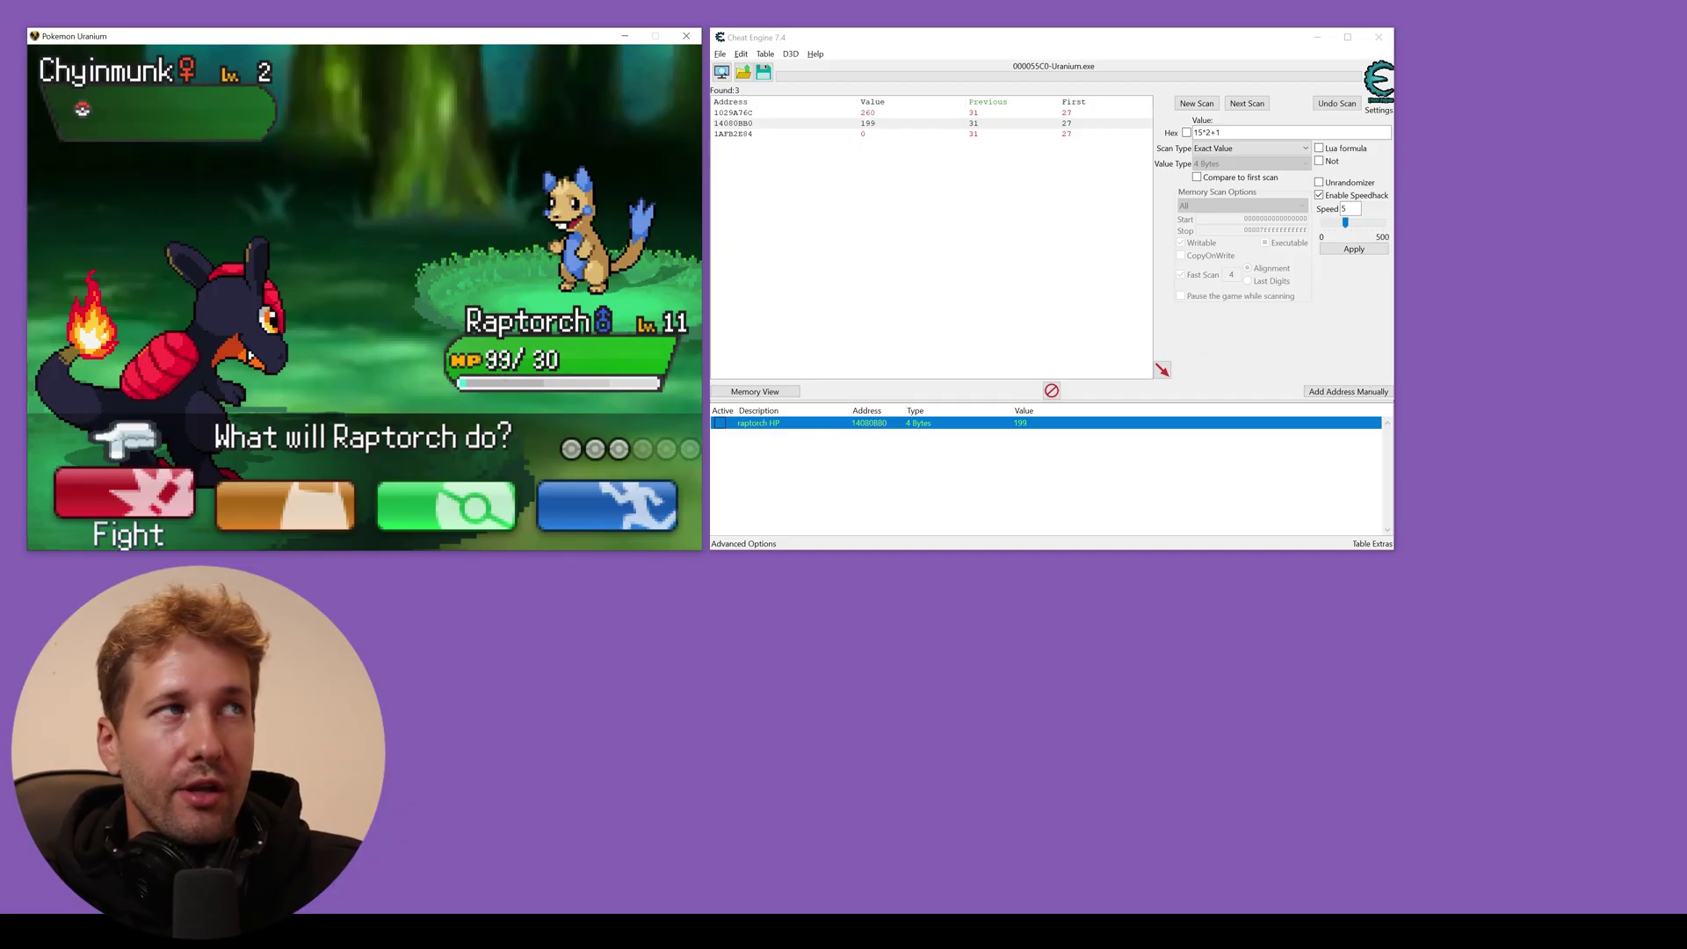
- Fight a turn against the wild Chyinmunk and check Raptorch's HP on the party screen
key("Return")
key("Right")
key("Return")
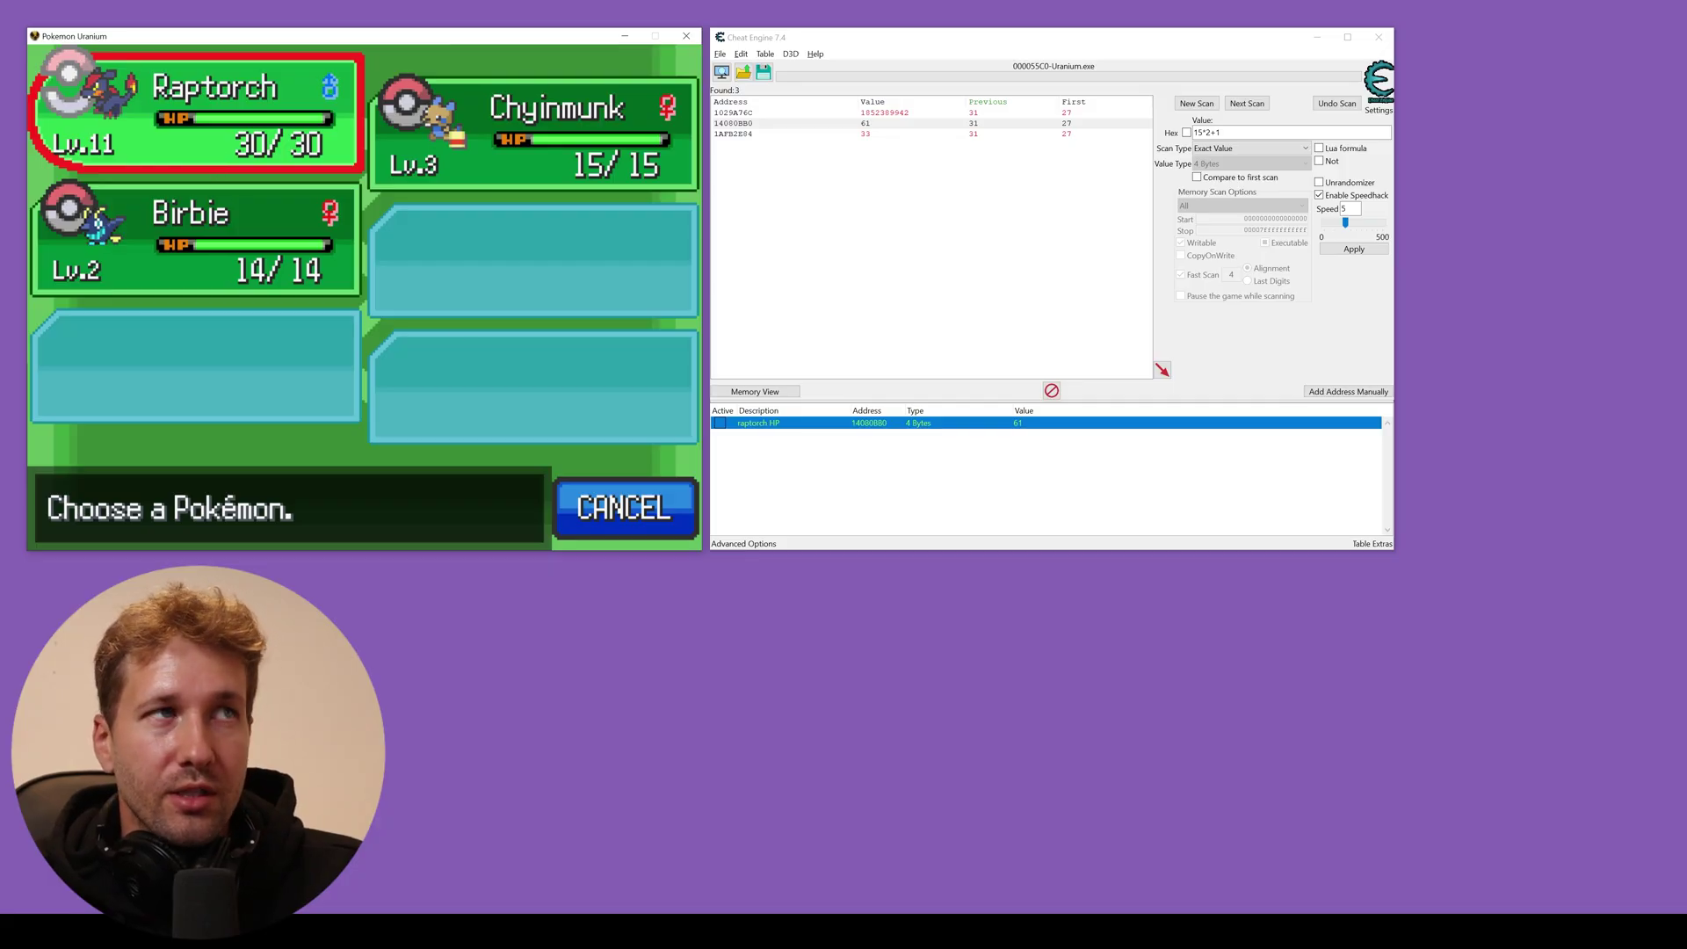
- Set the raptorch HP value to 199 again and freeze the entry
left_click(824, 468)
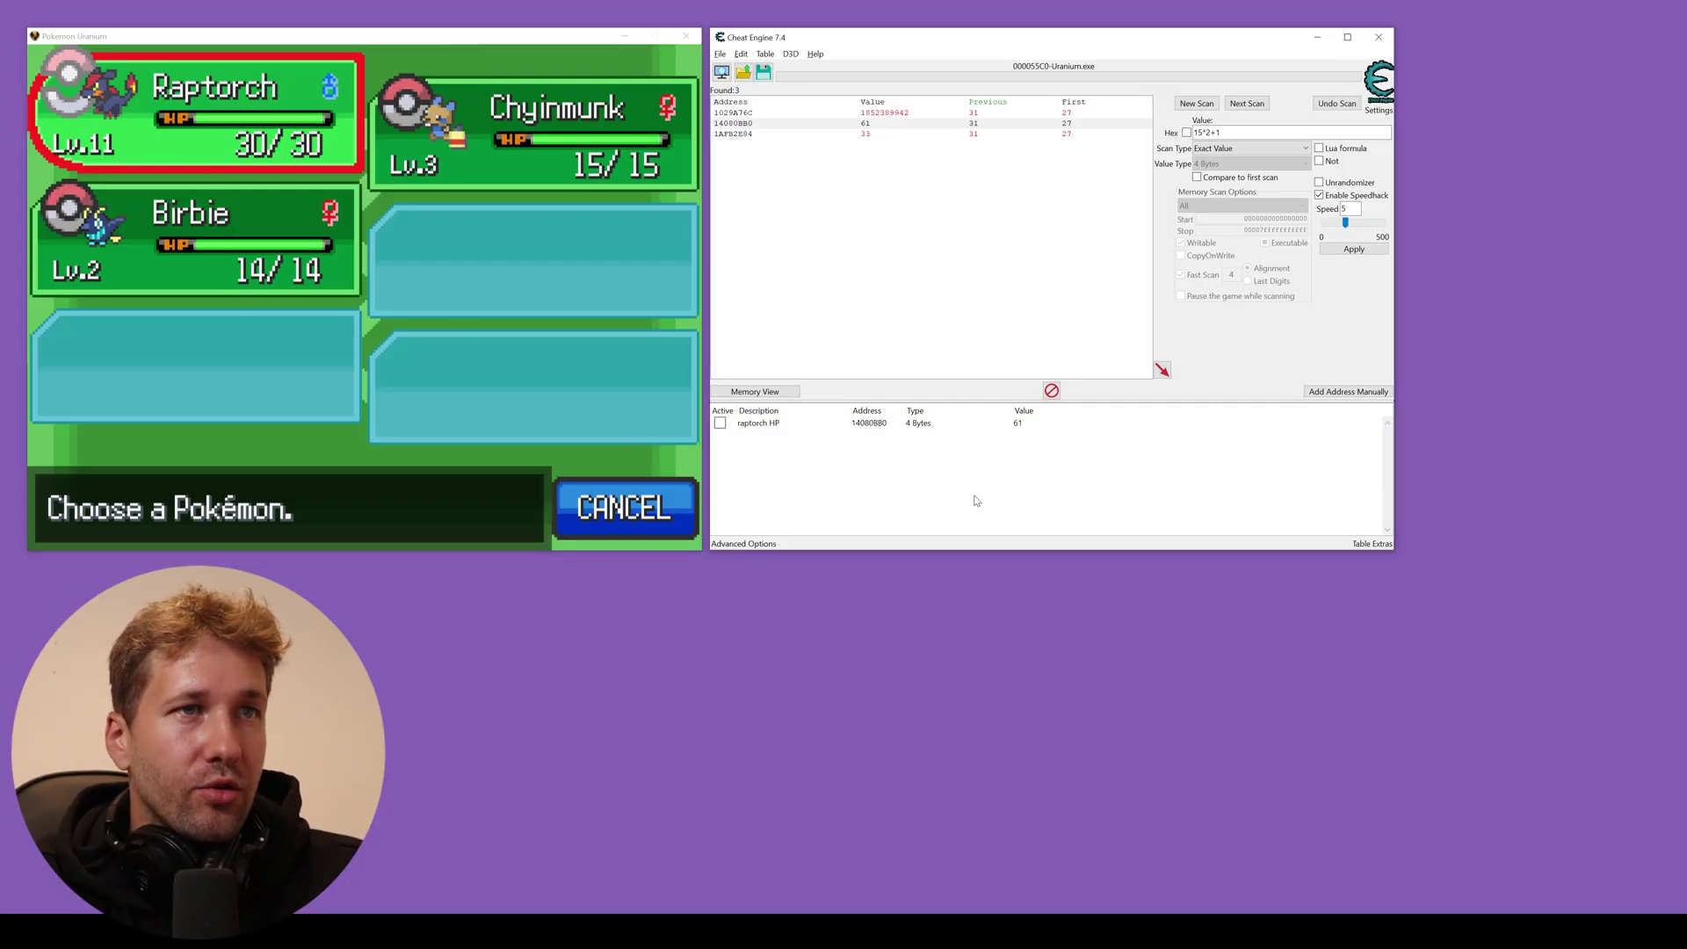
double_click(1019, 424)
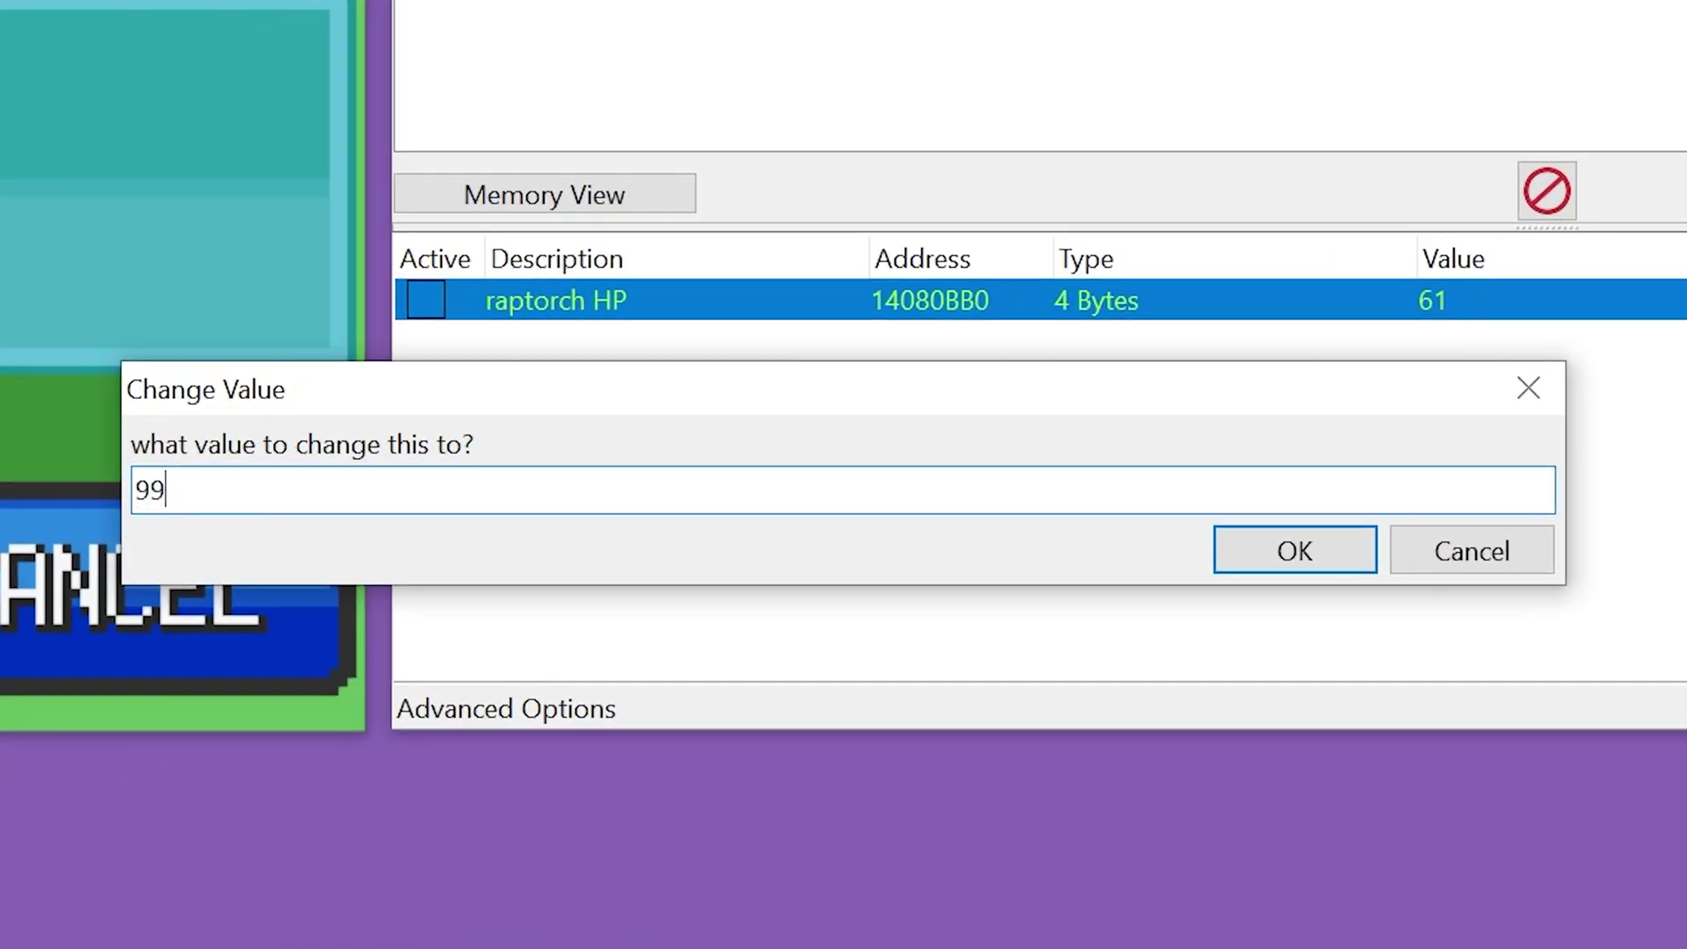
key("Return")
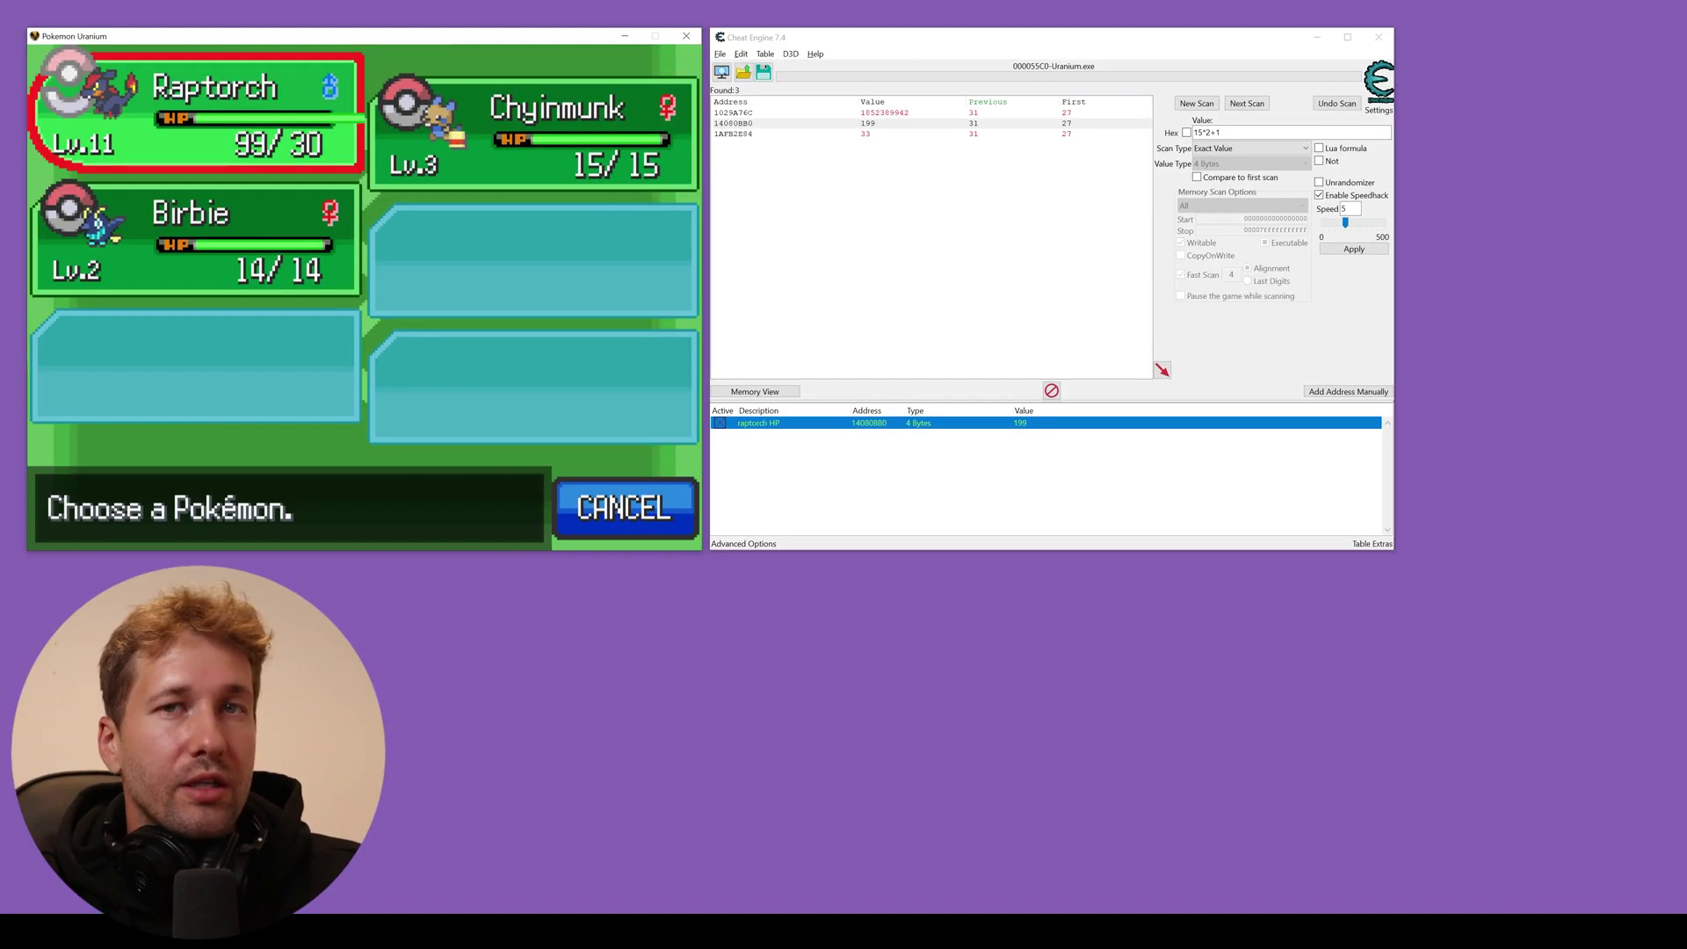
- Leave the party screen, walk through the grass into a wild Chyinmunk battle and run from it
key("x")
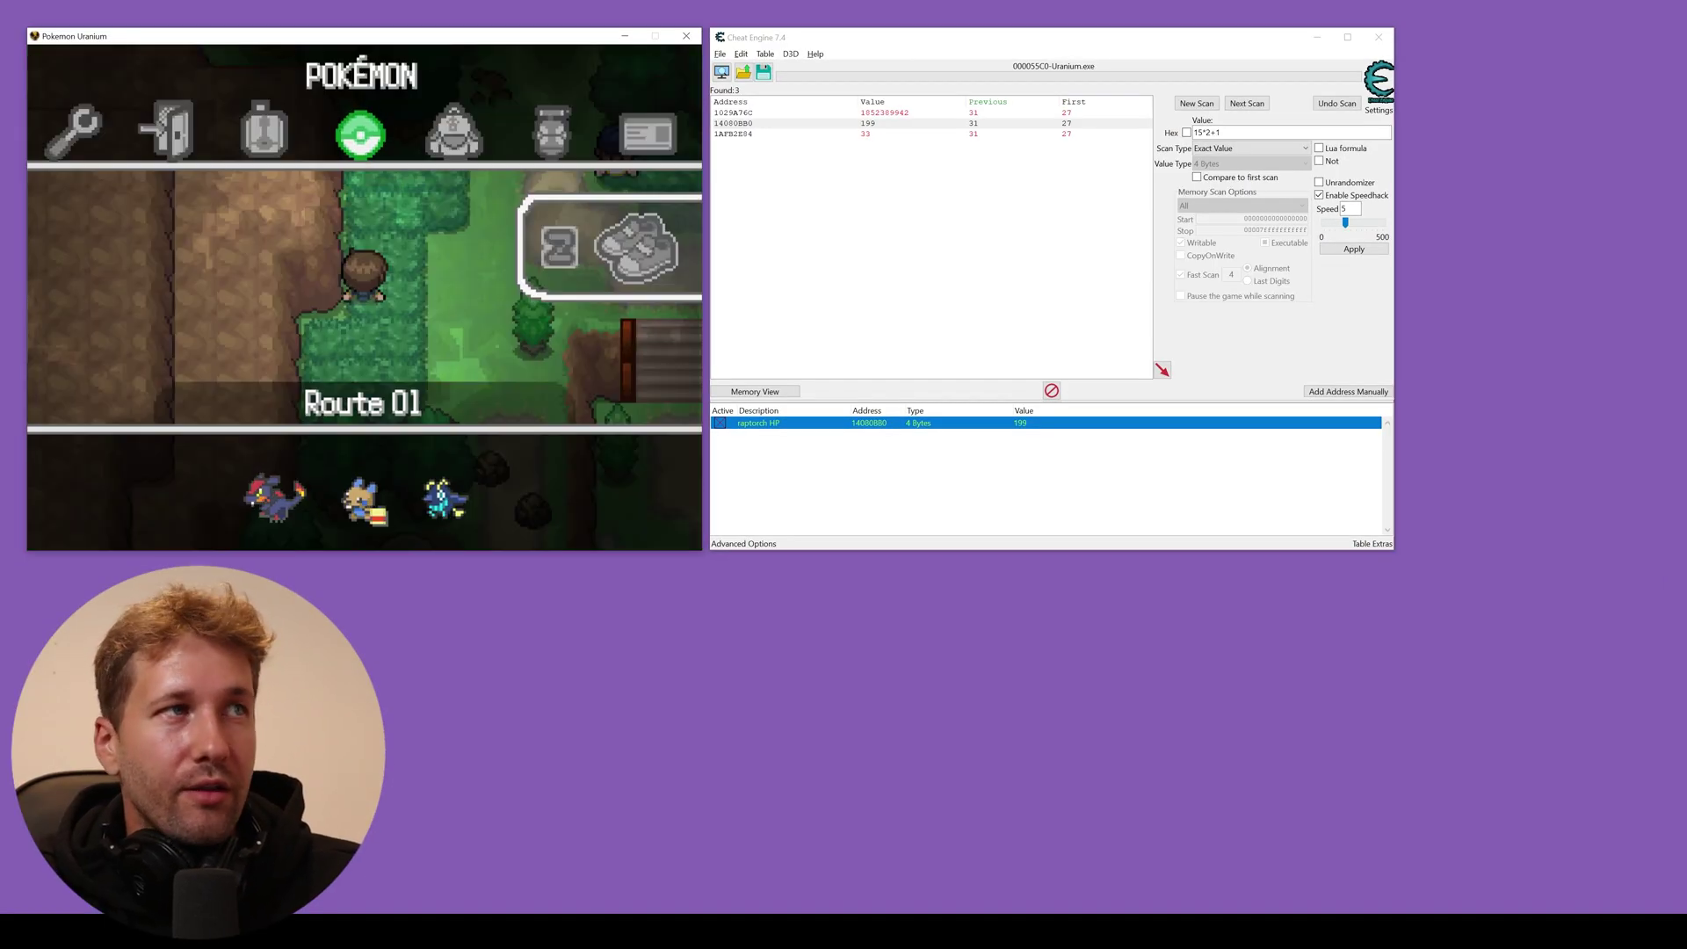
key("x")
key("Up")
key("Down")
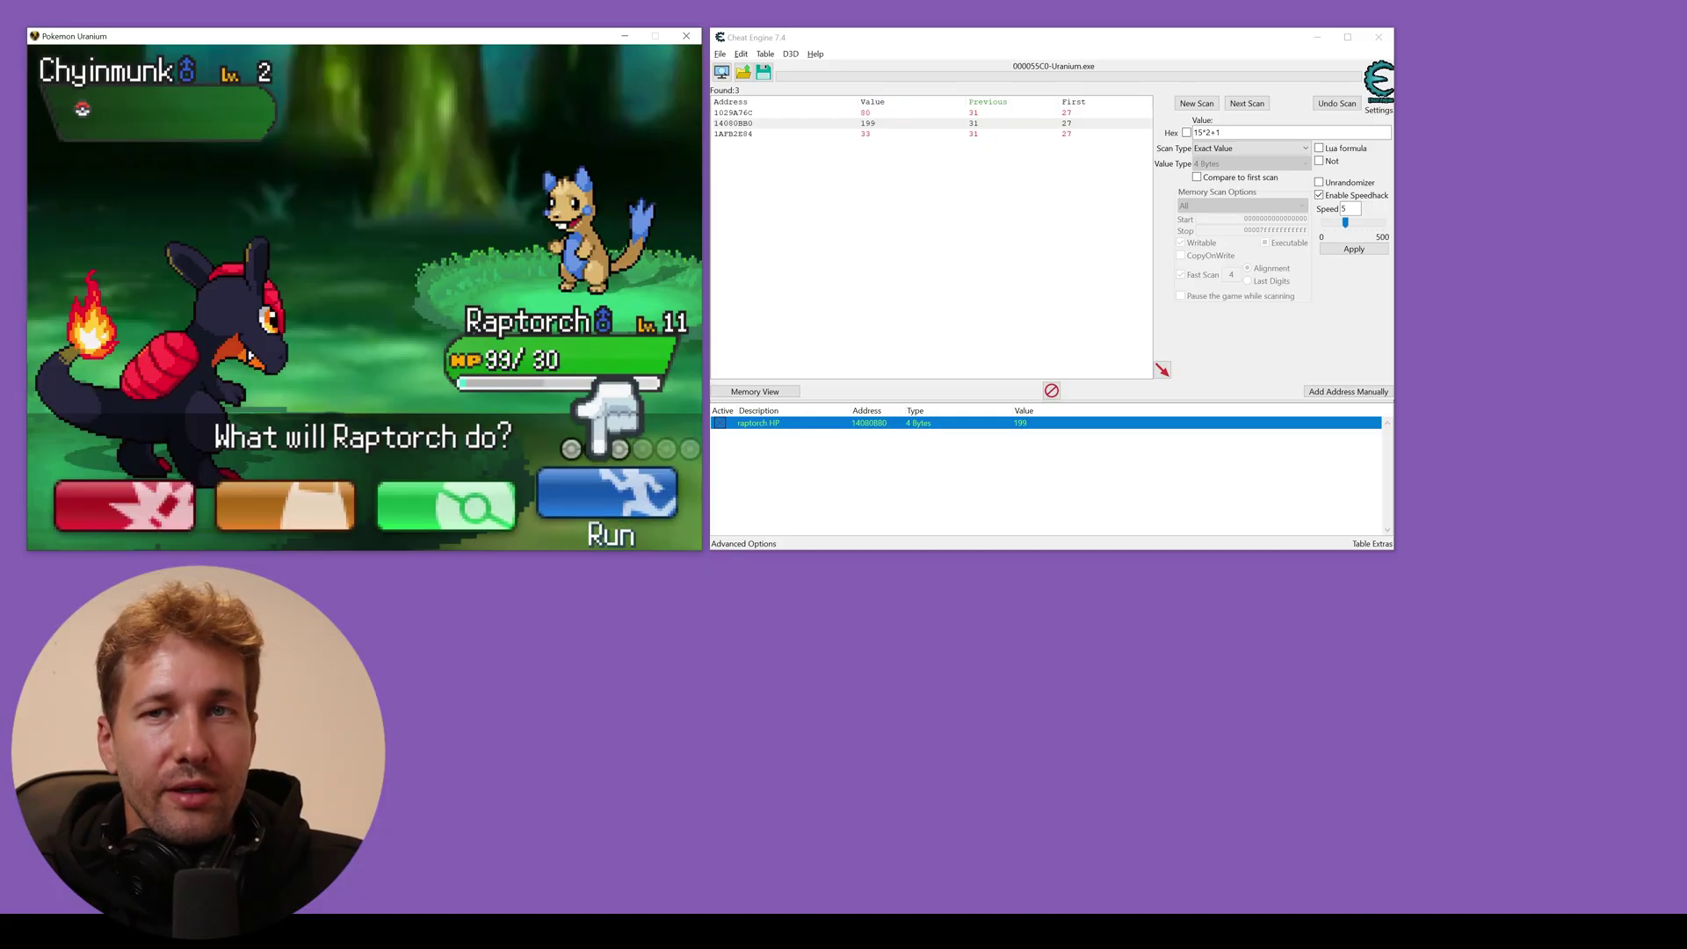
key("Return")
key("Return")
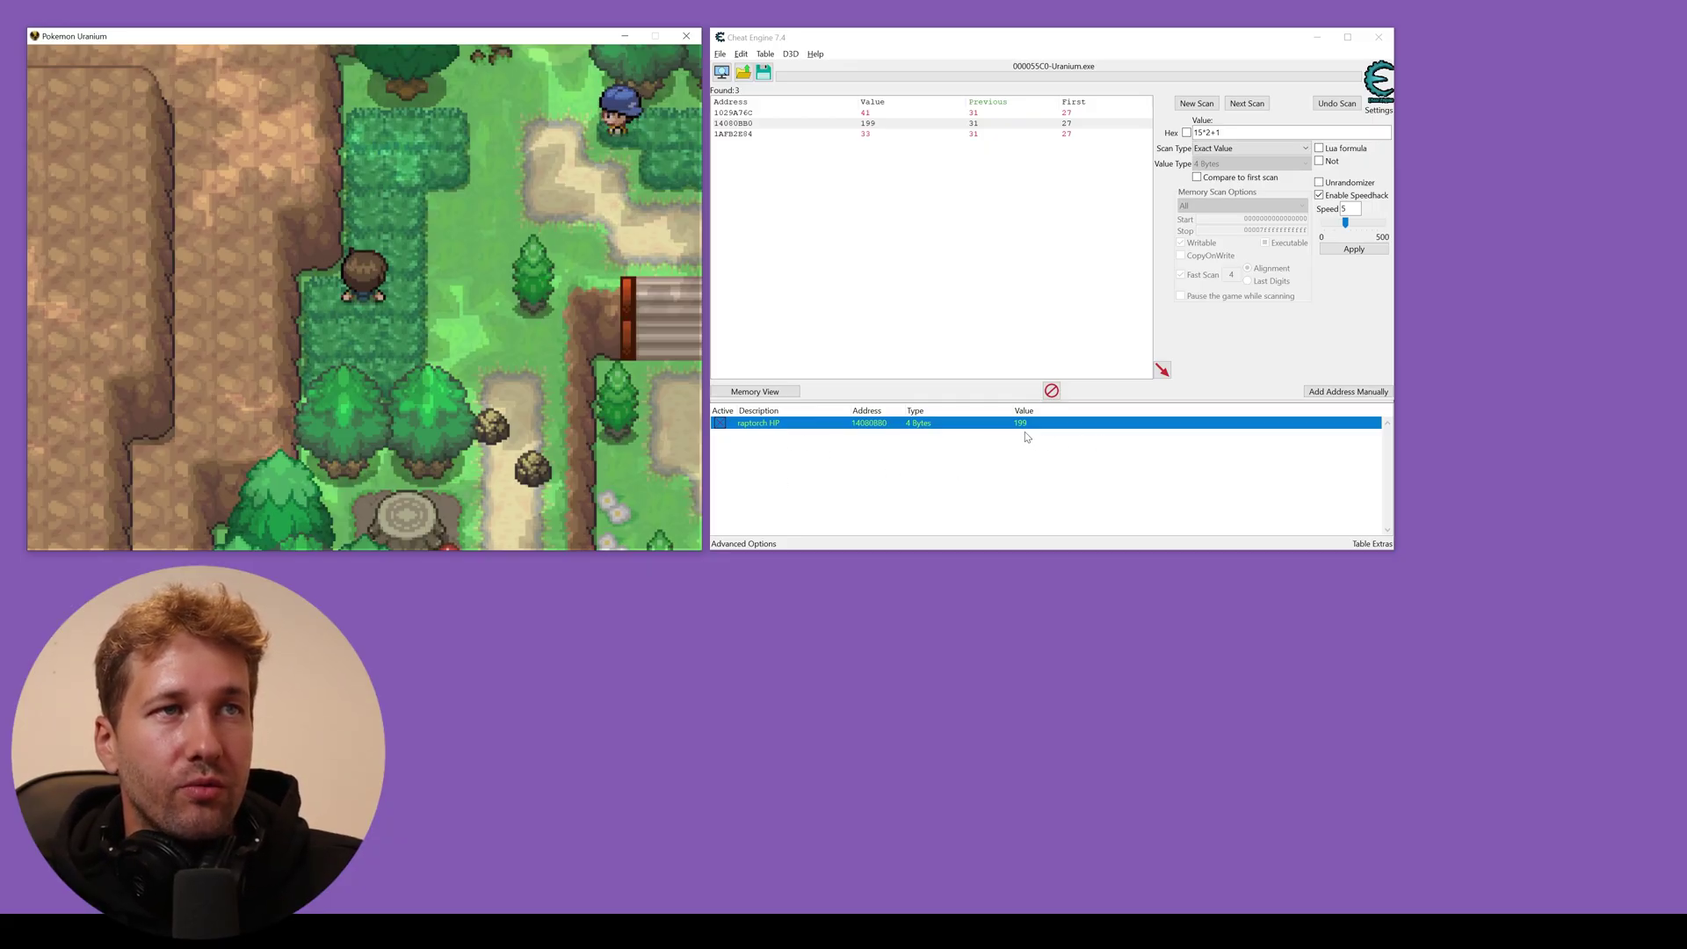
- Open Raptorch's summary from the party screen and view its stats and moves pages
key("x")
key("Return")
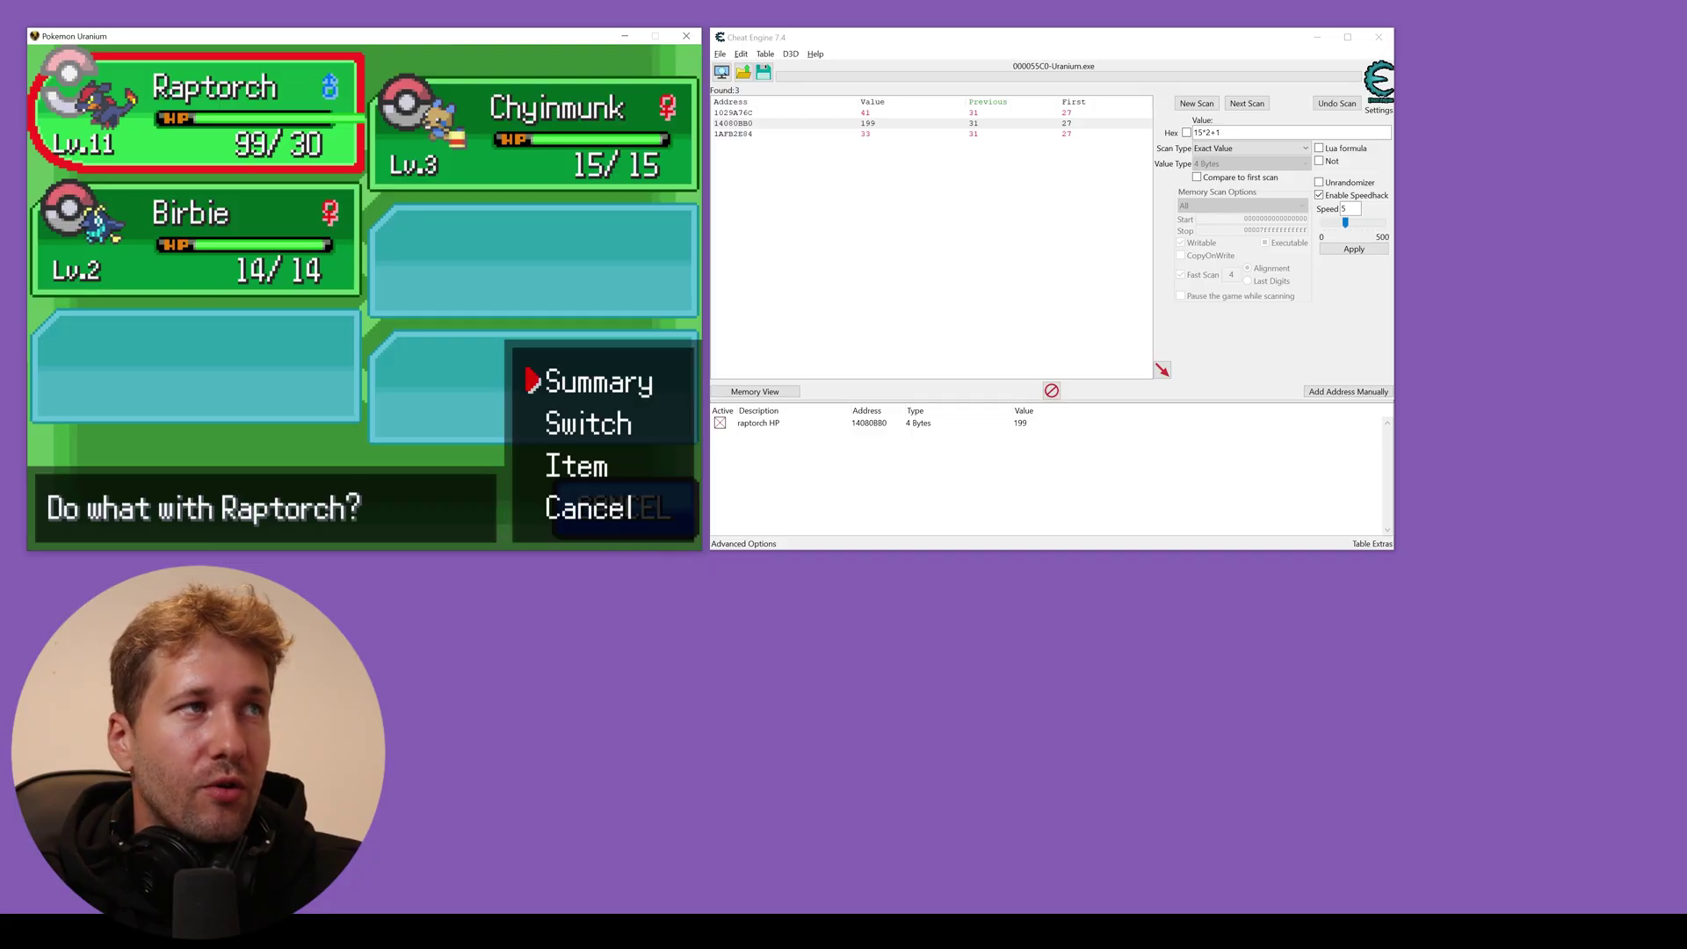
key("Return")
key("Right")
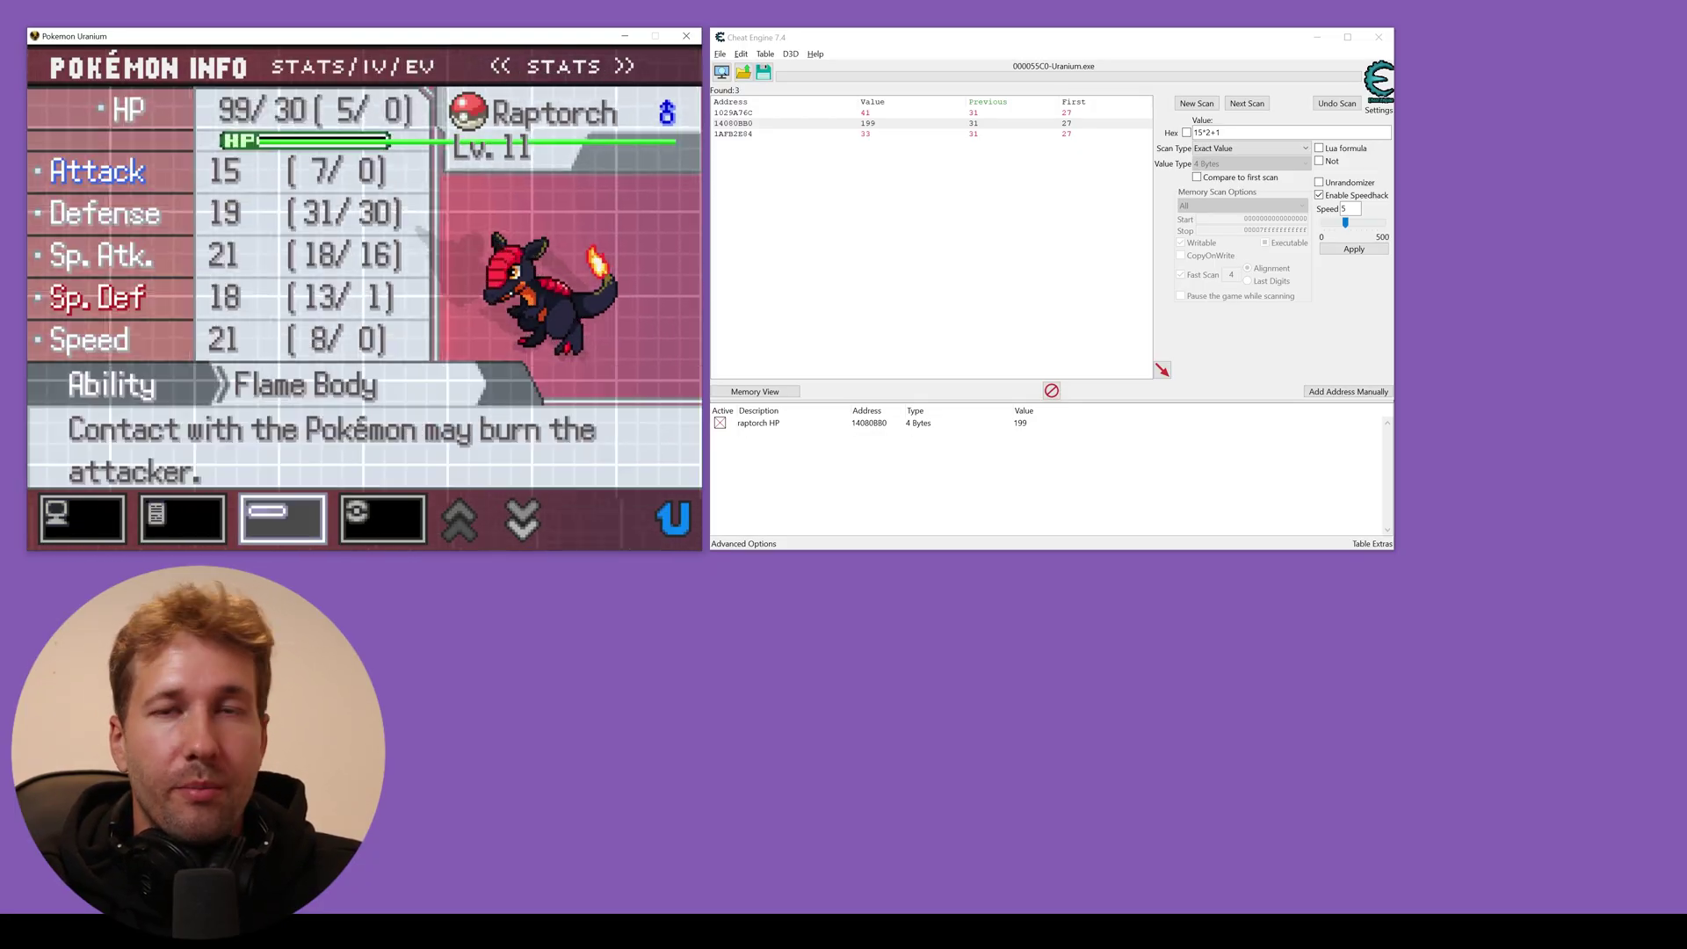
key("Right")
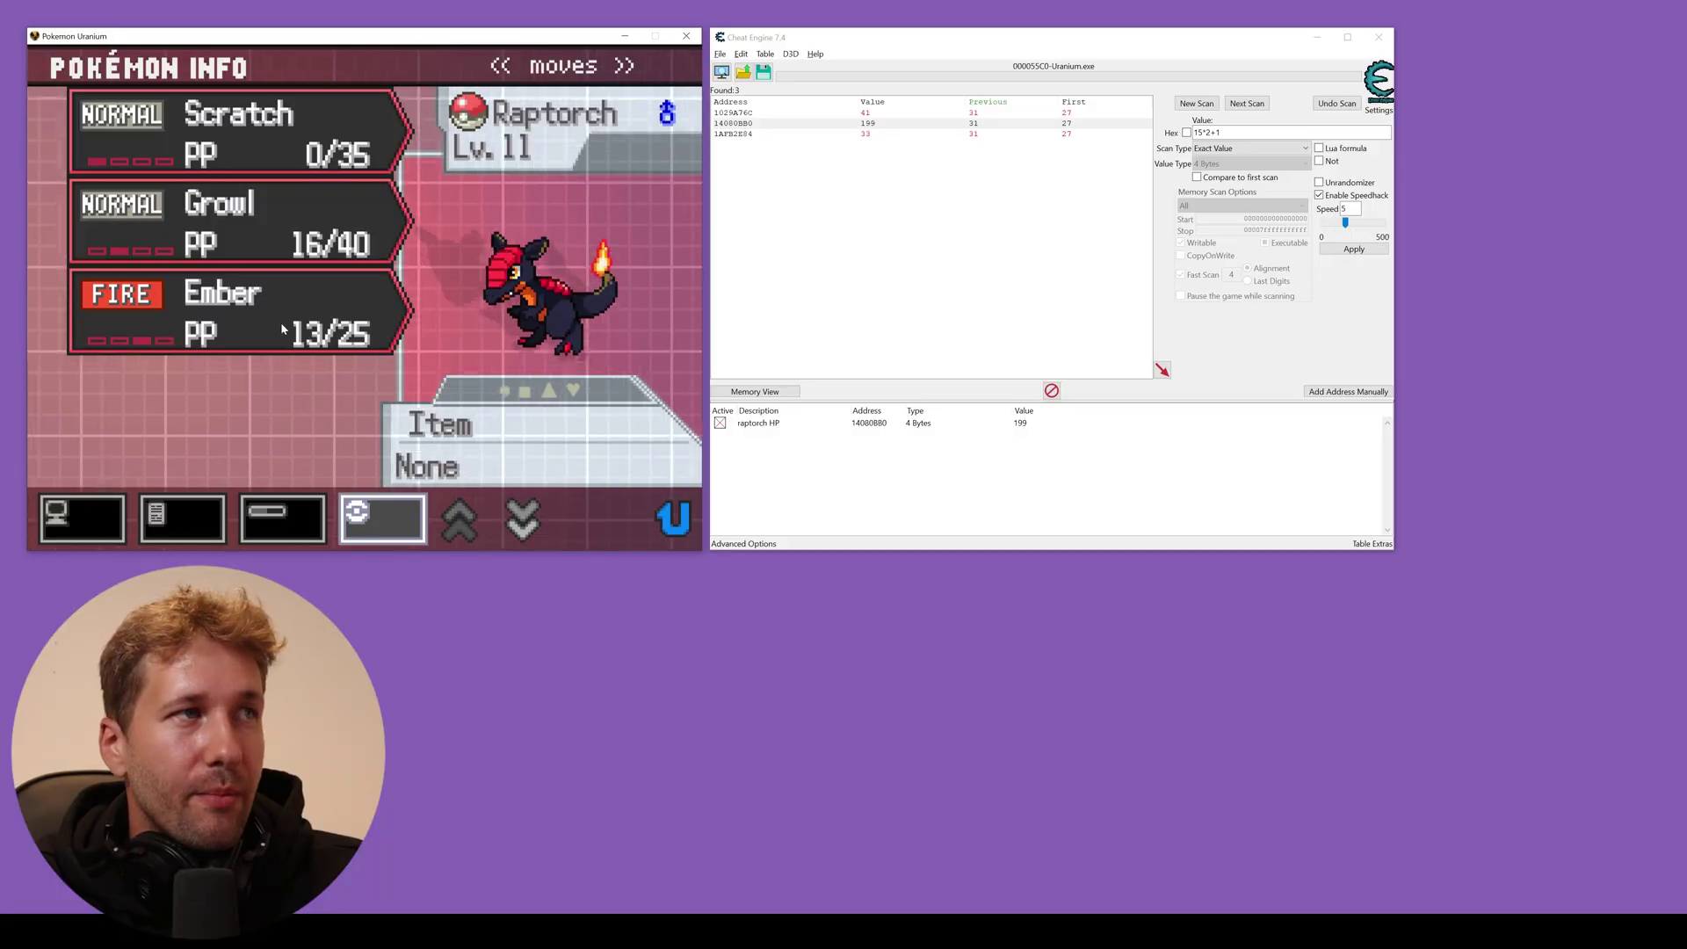
- Start a new exact-value scan for Ember's PP with the value 13*2+1
double_click(1217, 132)
type("13")
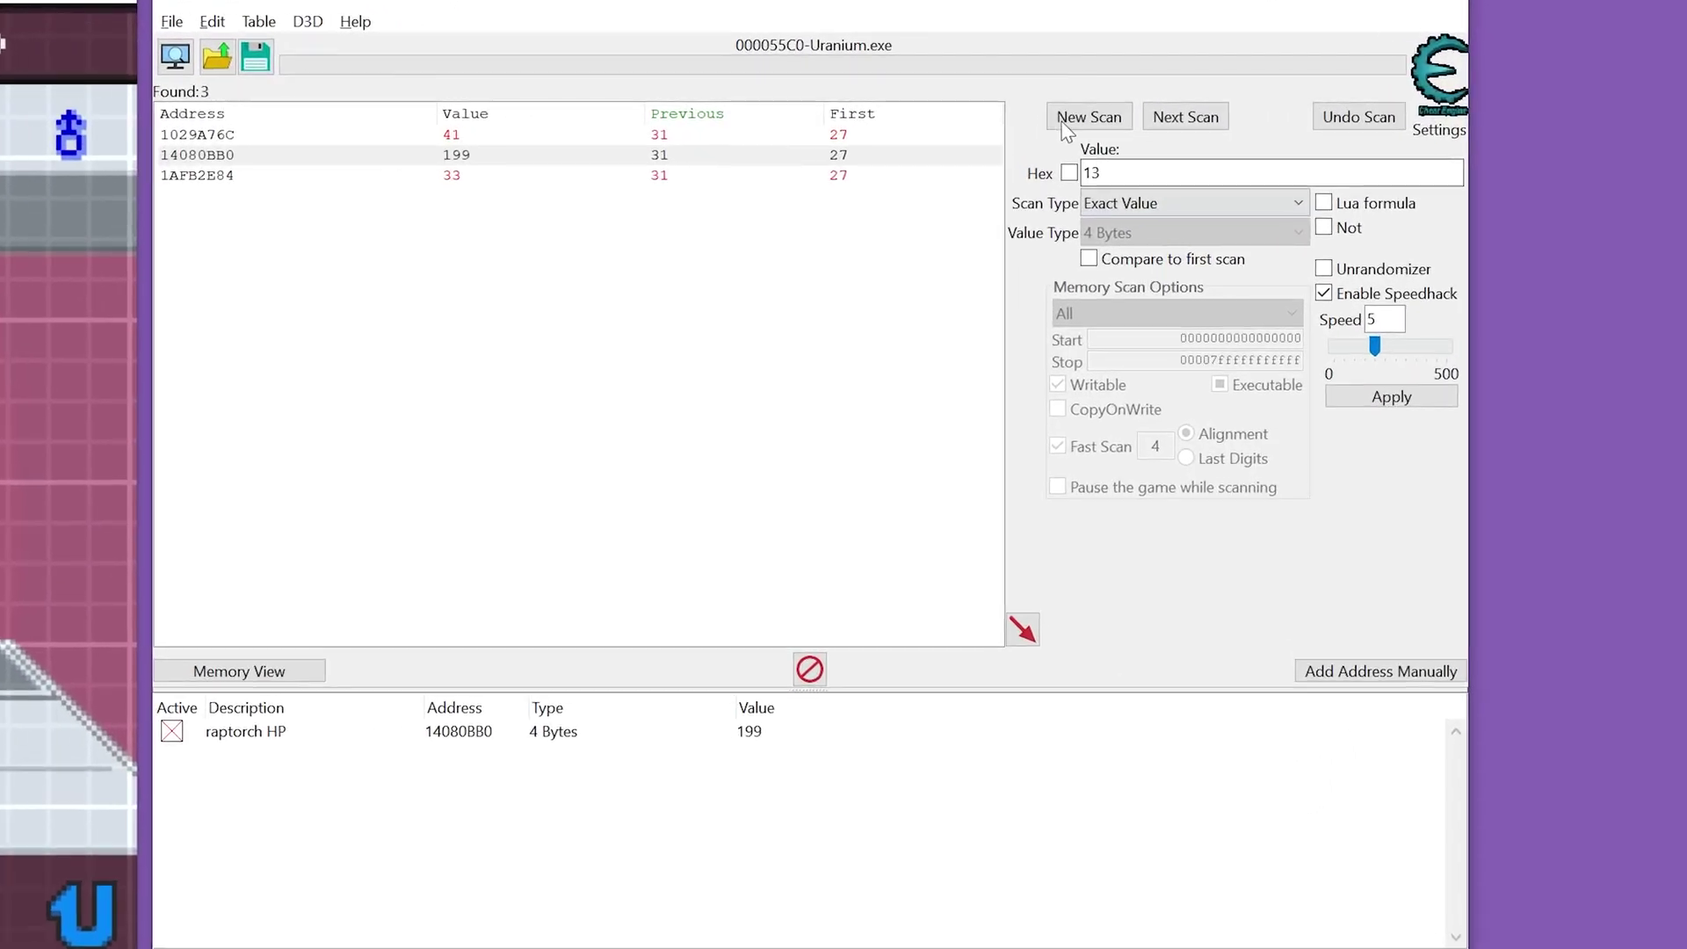
left_click(1198, 106)
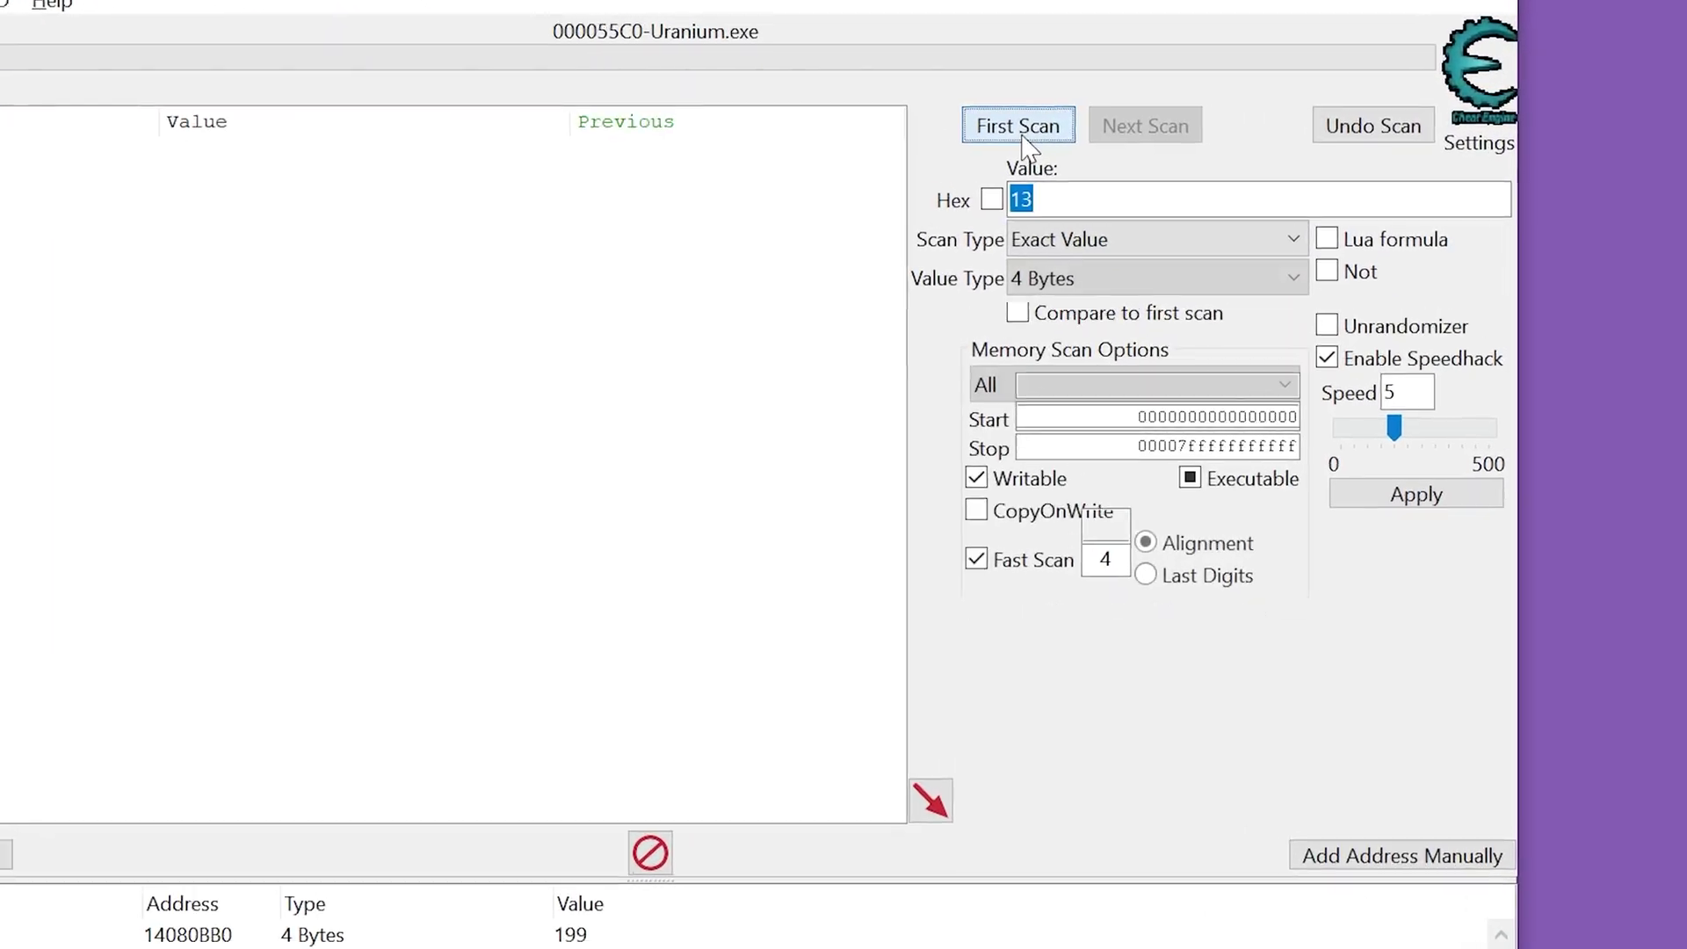
left_click(1063, 197)
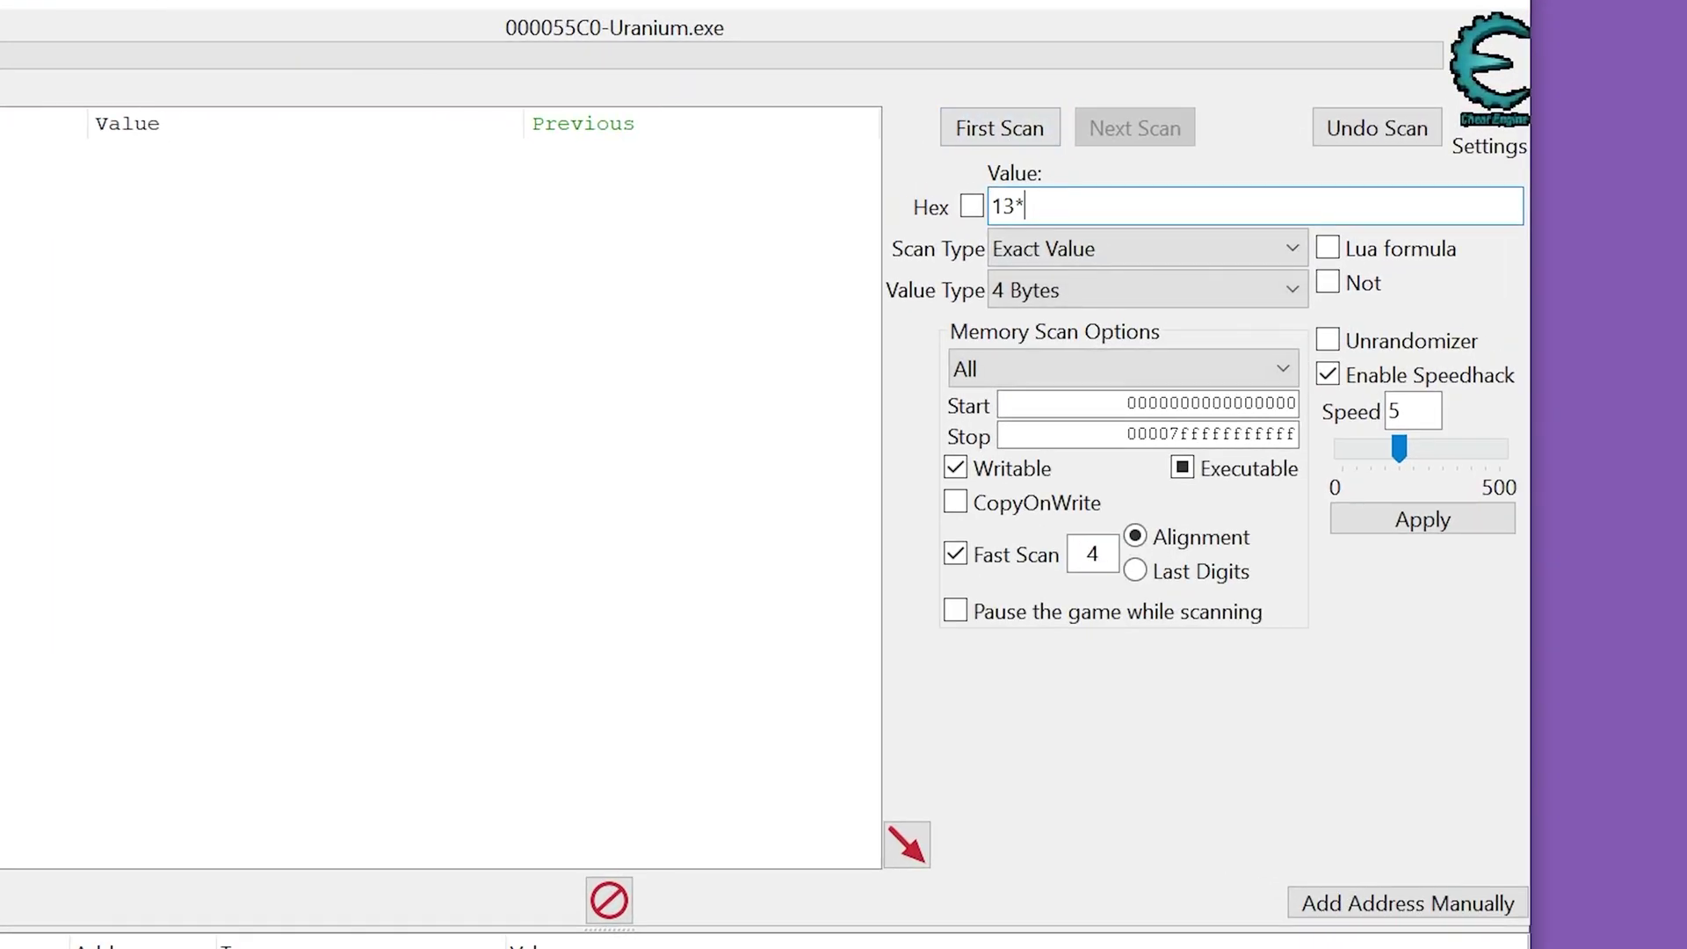
type("*2+1")
key("Return")
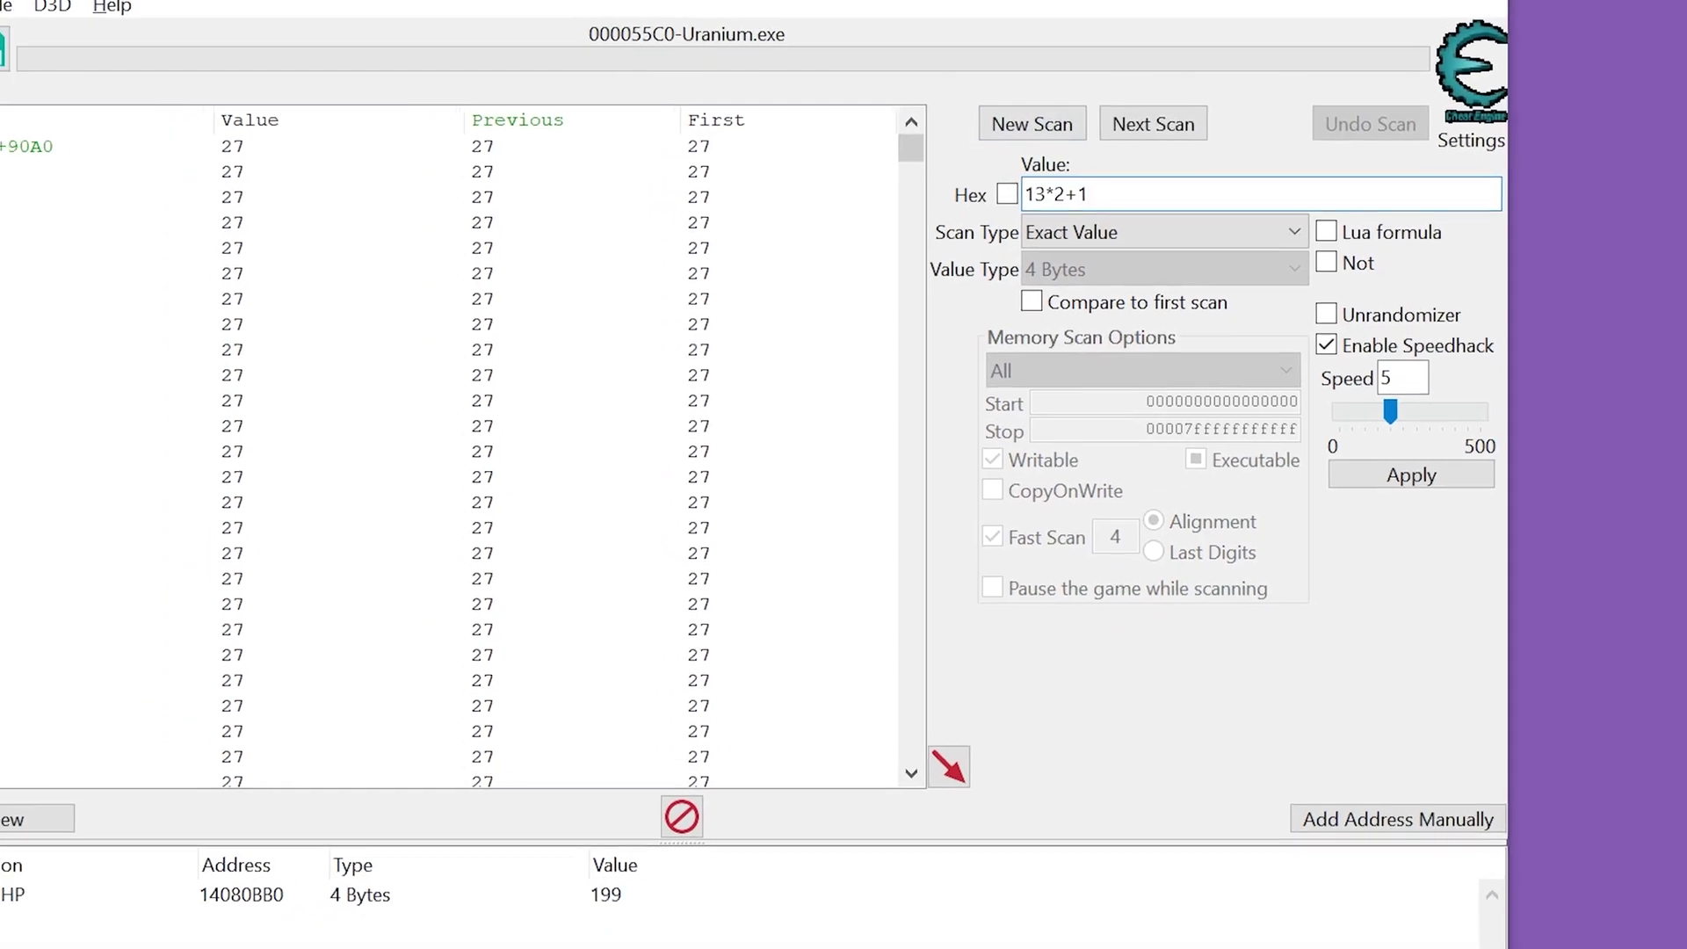
- Use Ember once in a wild battle and narrow the PP scan with a next scan for 12*2+1
key("x")
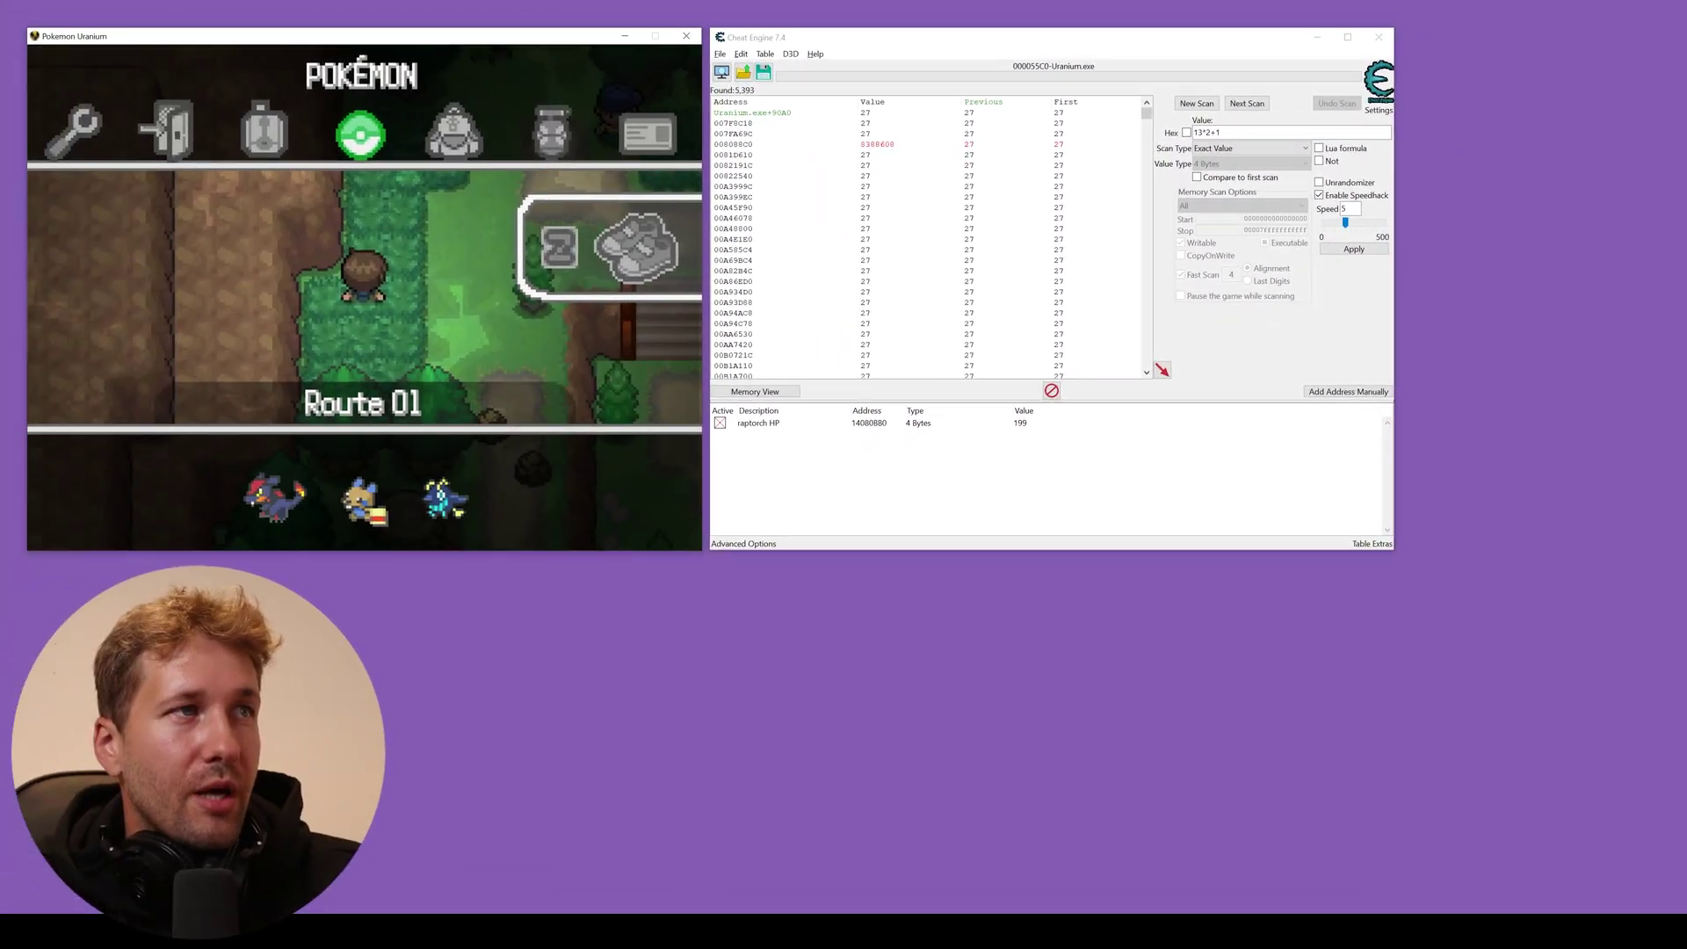
key("x")
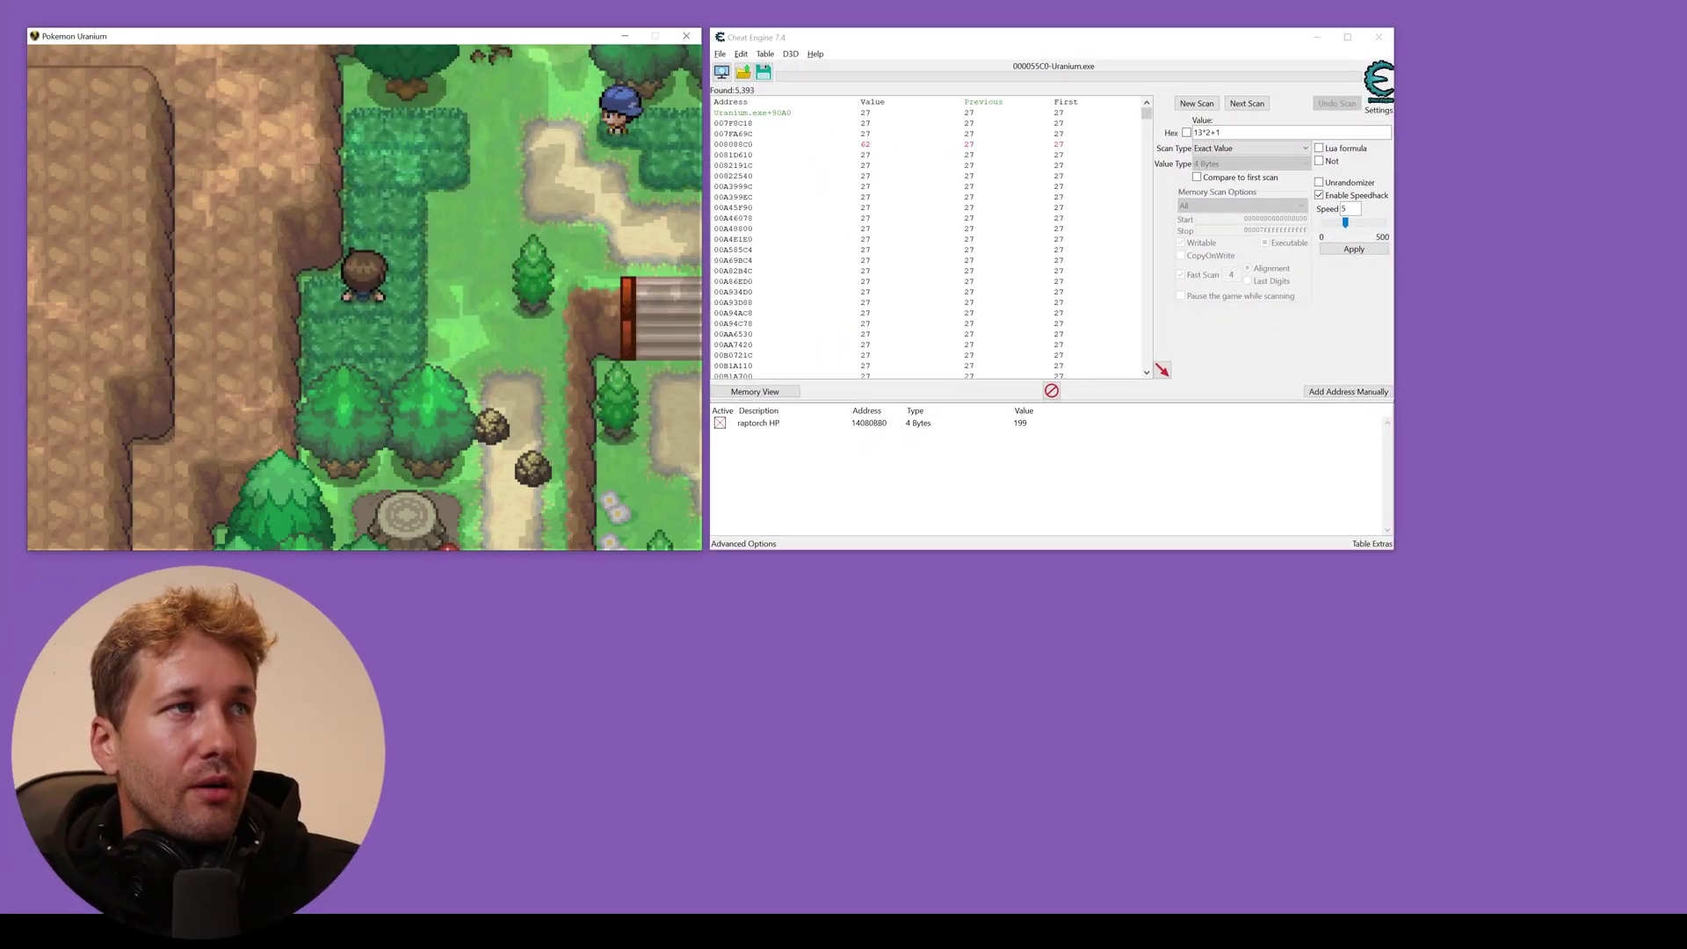
key("Down")
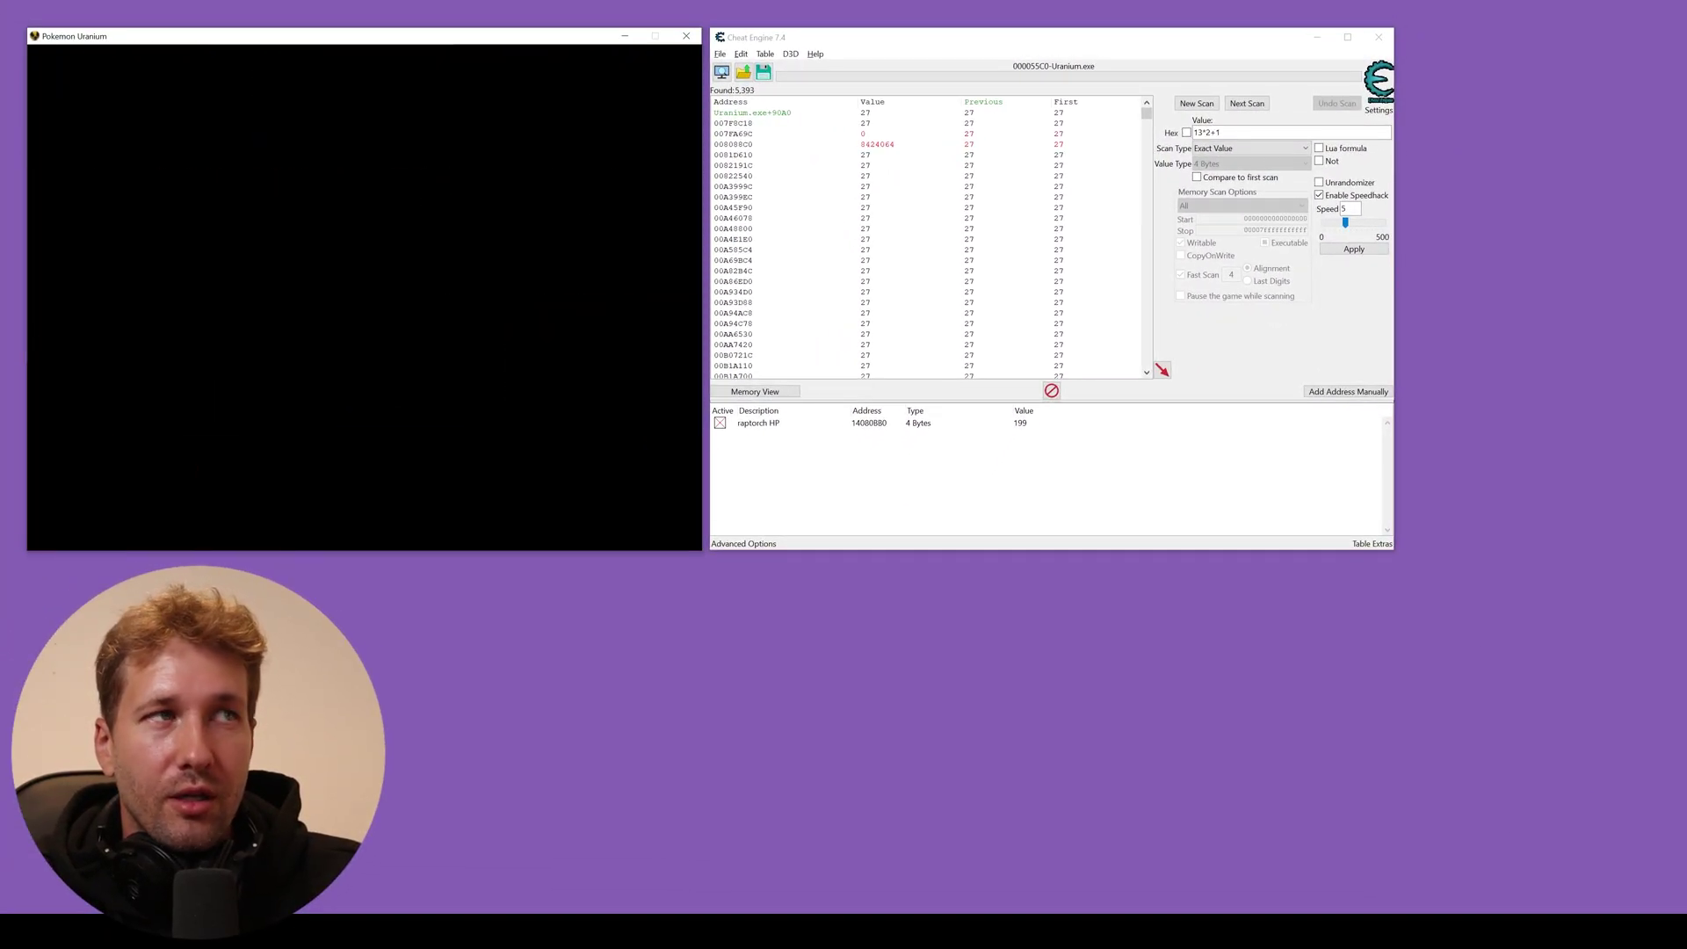
key("c")
key("c")
key("c")
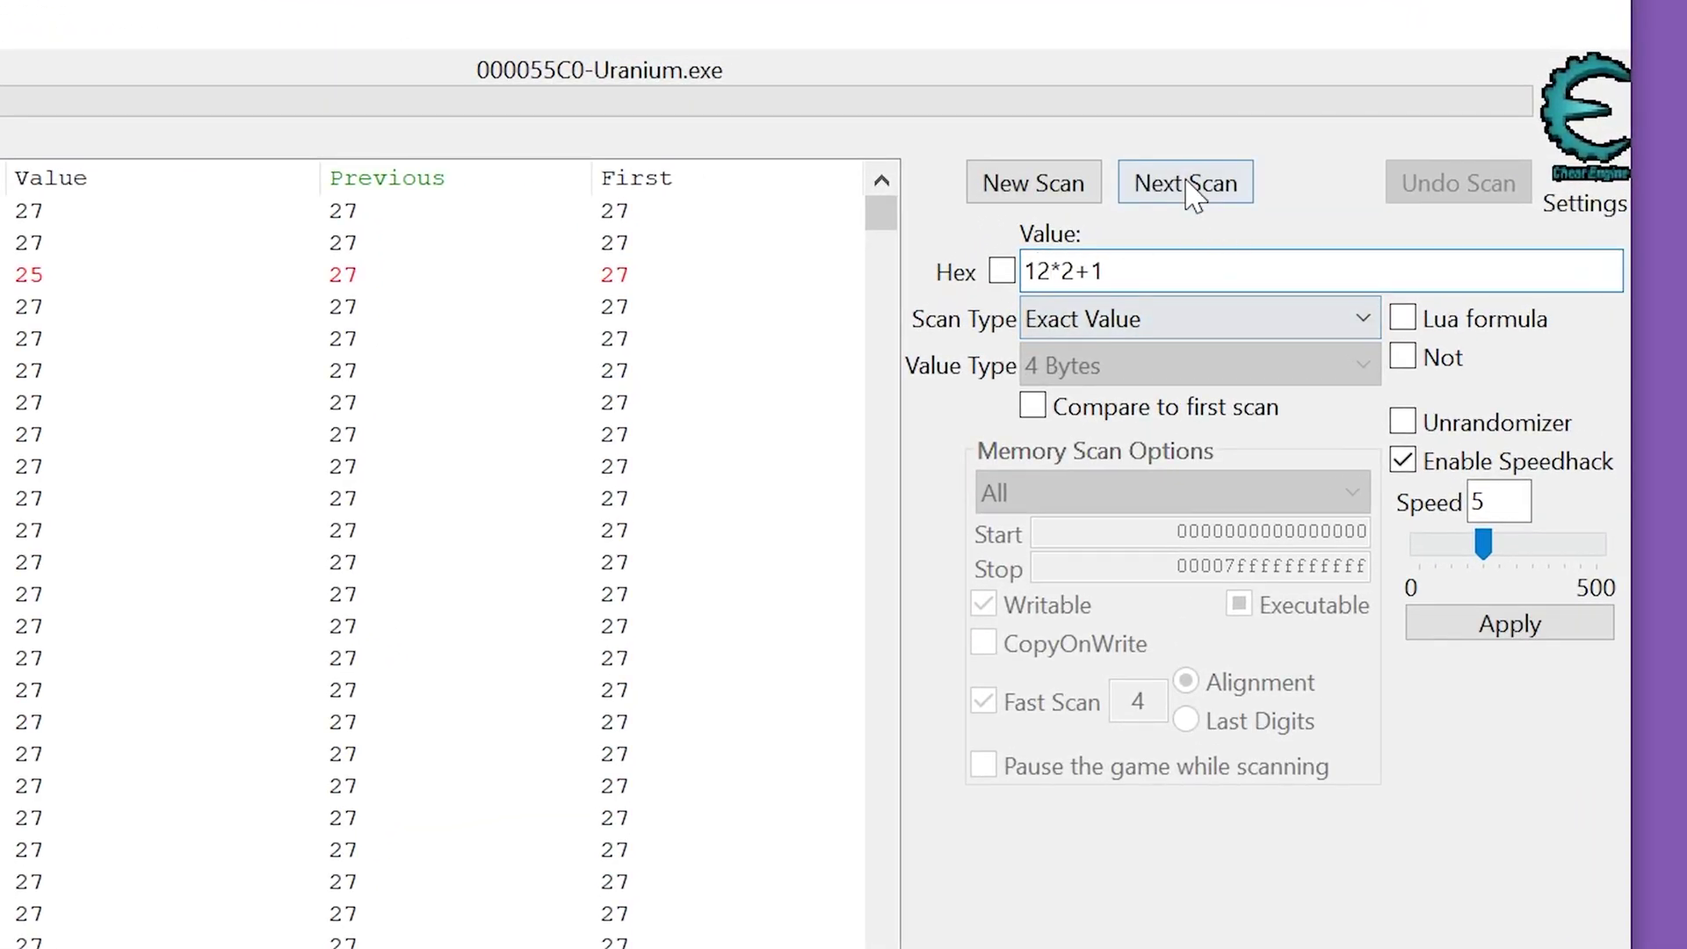
left_click(1186, 183)
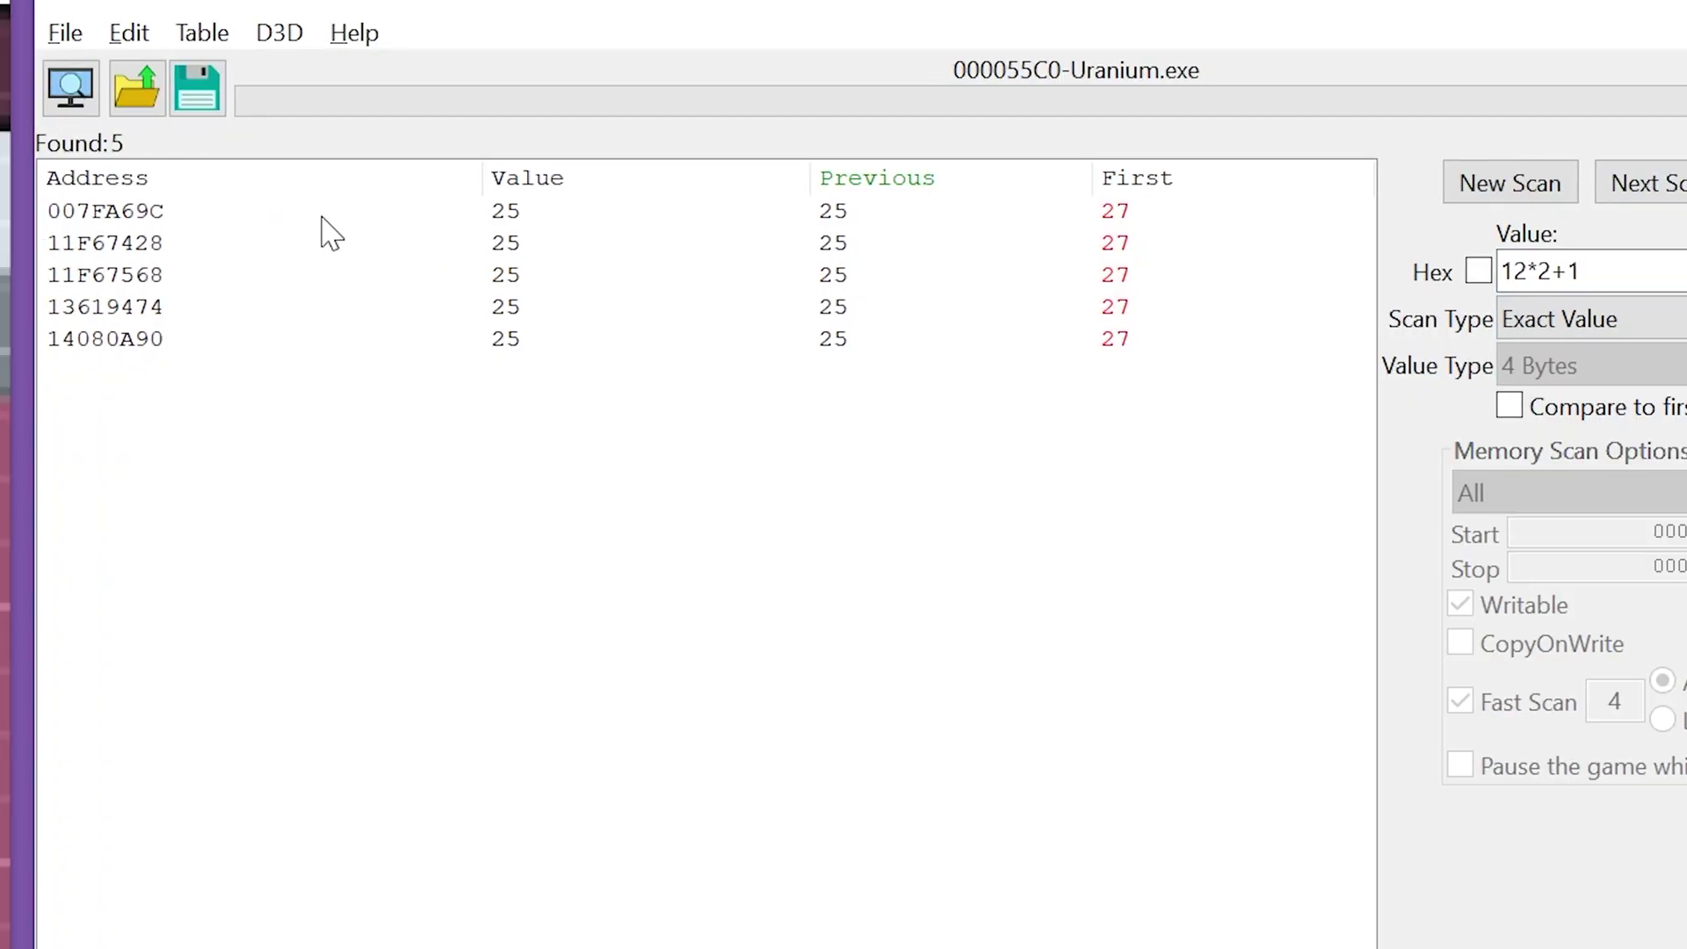
- Enter a battle with a wild Cubbug and narrow the results with two next scans for an unchanged value
left_click_drag(538, 382, 442, 204)
left_click(595, 527)
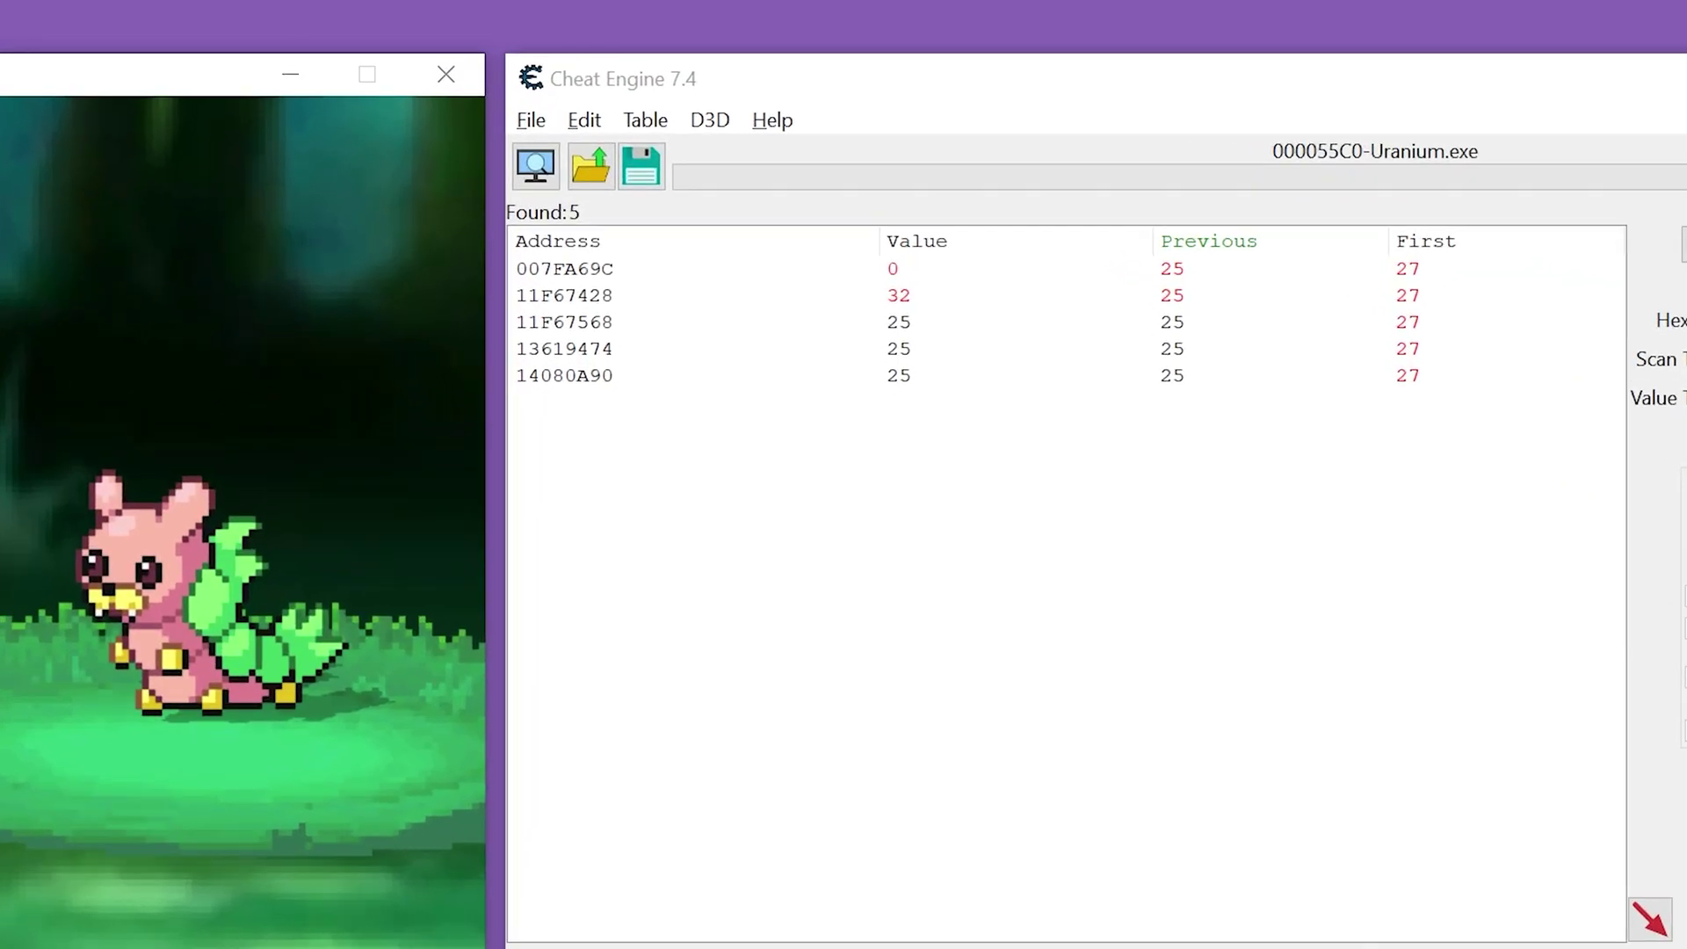
left_click(1265, 153)
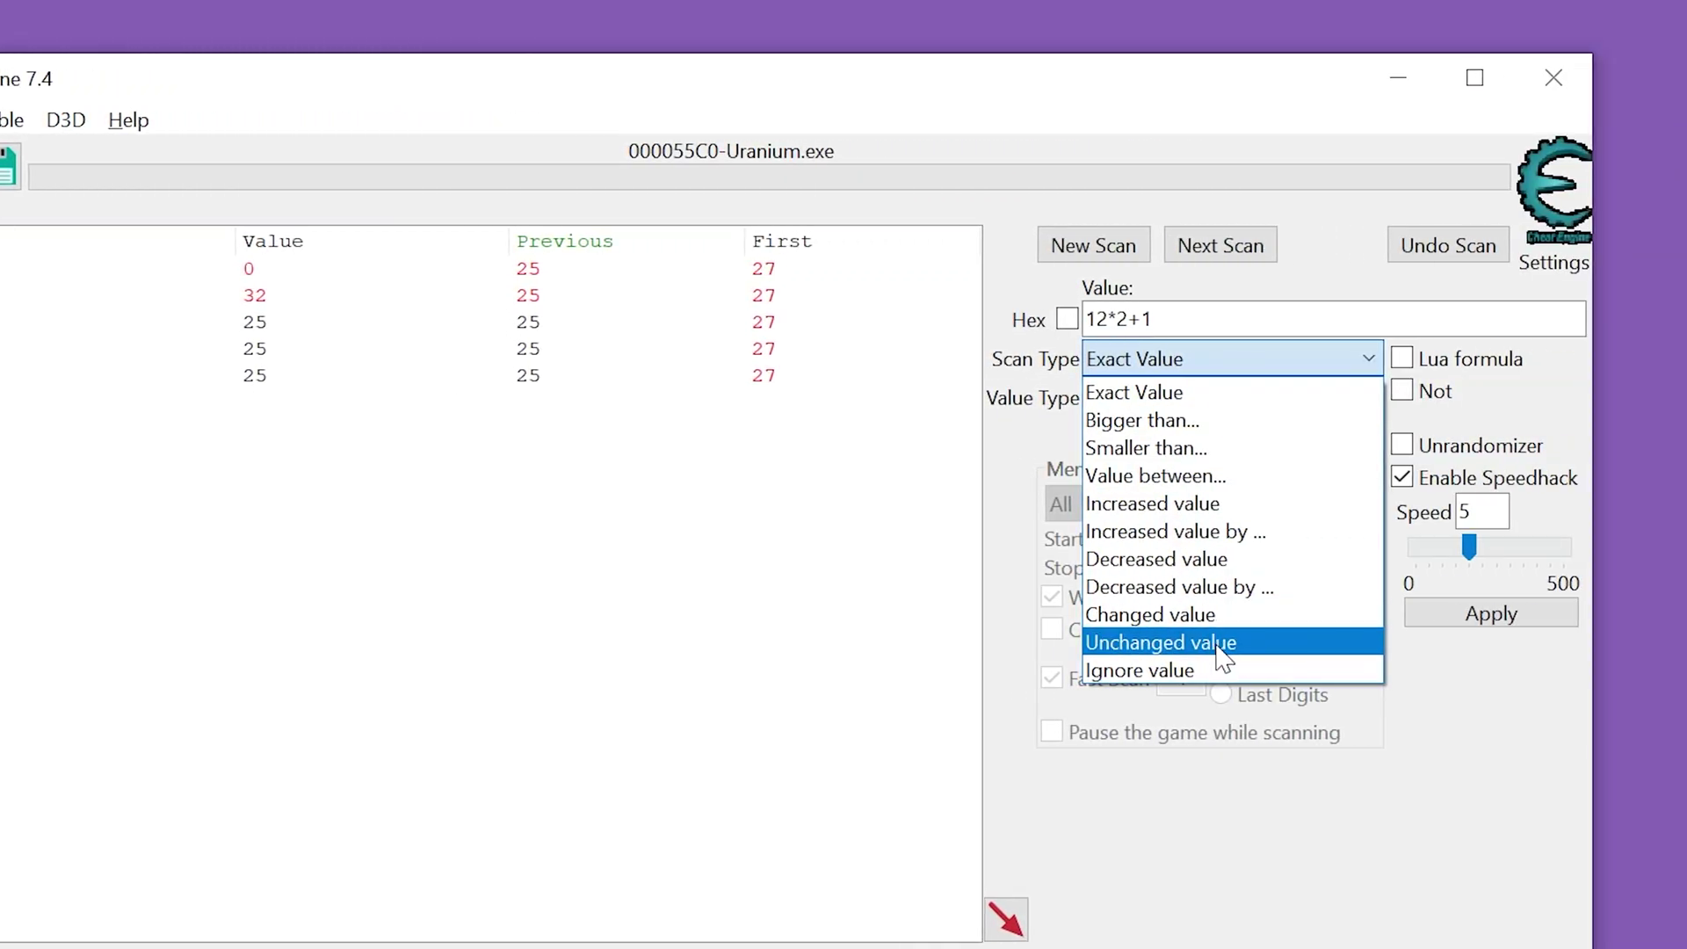
left_click(1219, 648)
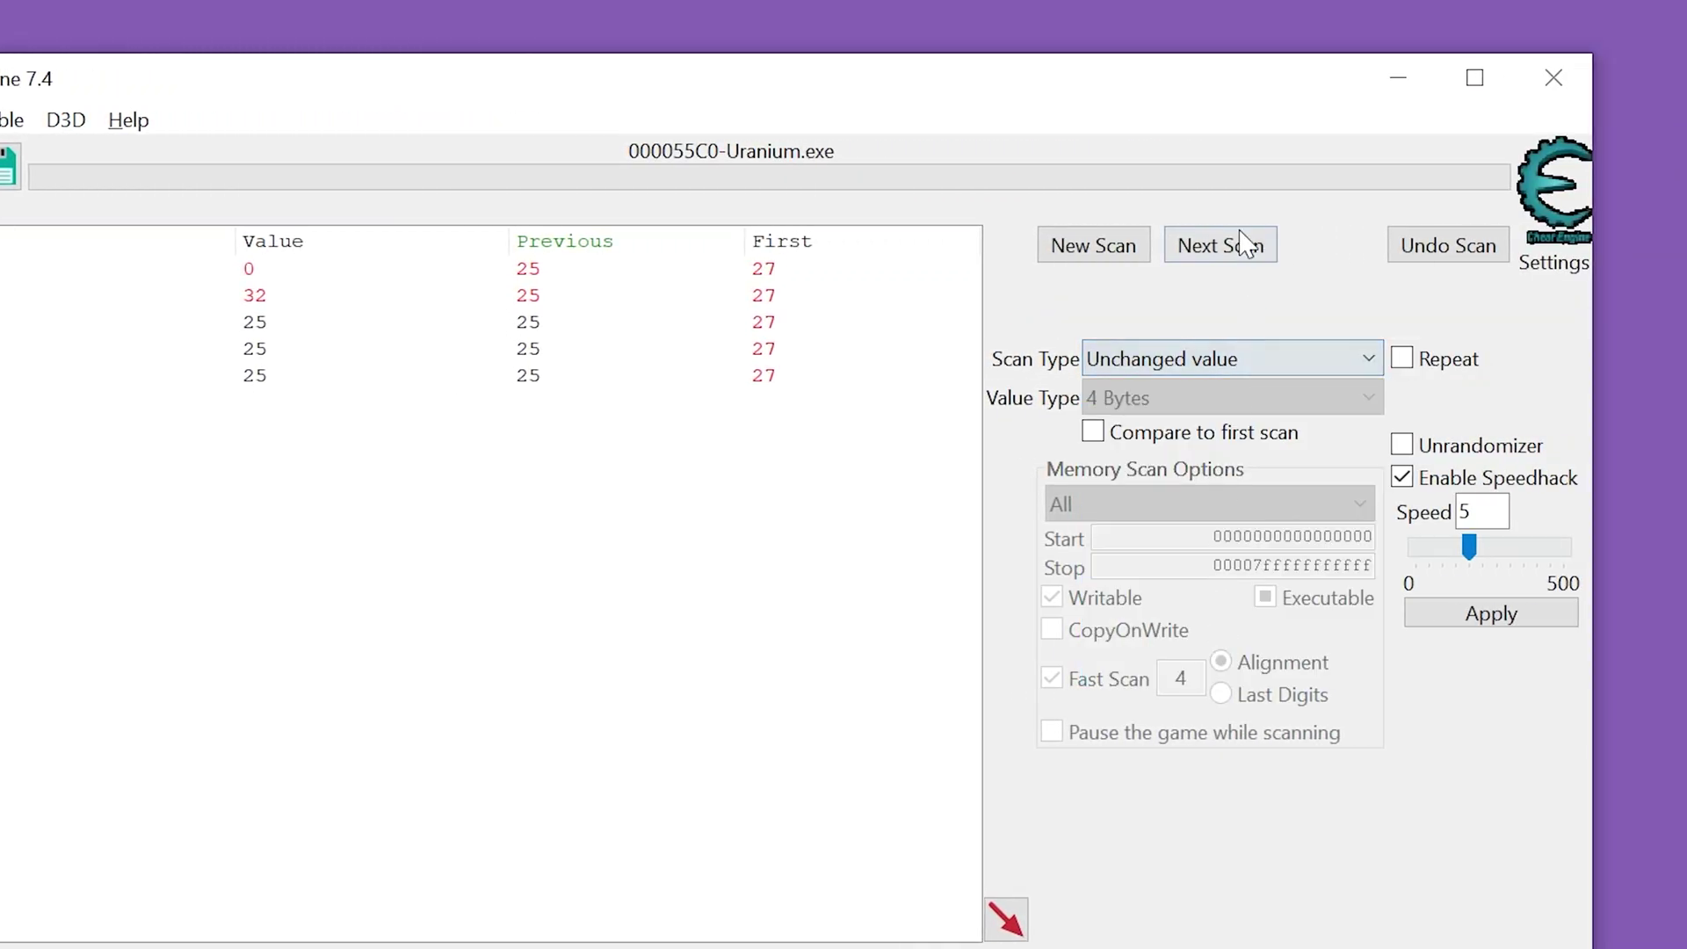
left_click(1235, 249)
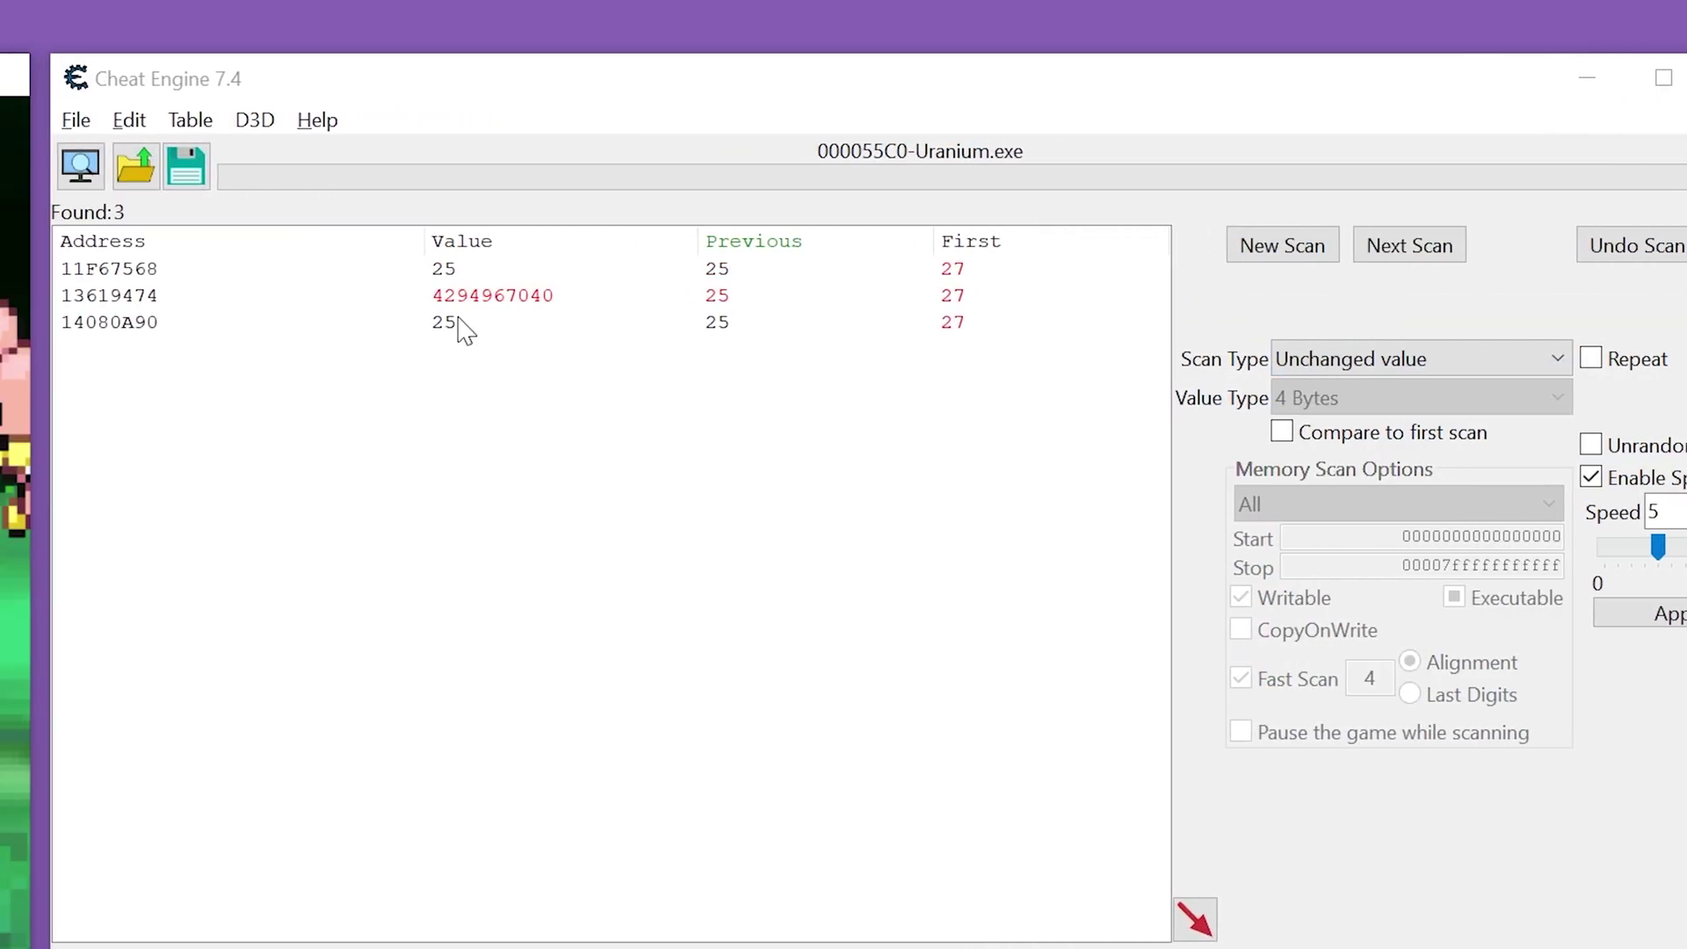
left_click(1409, 246)
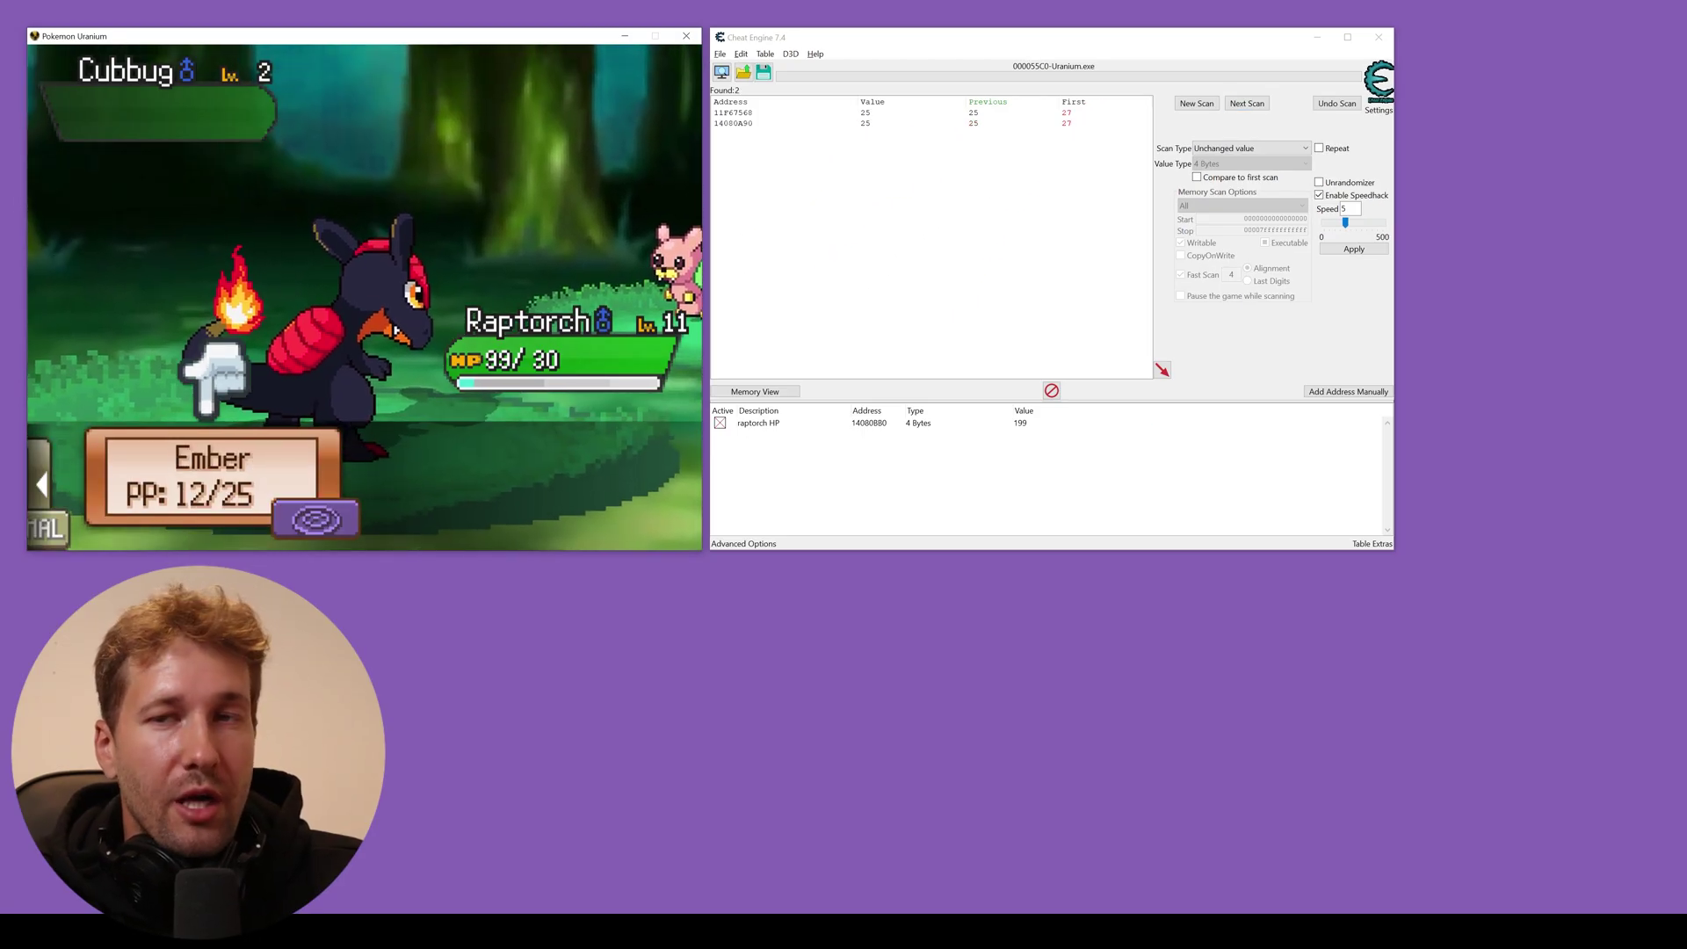
- Use Ember against the Cubbug, add the address that follows its PP, 14080A90, to the list and describe it as Ember PP
key("Return")
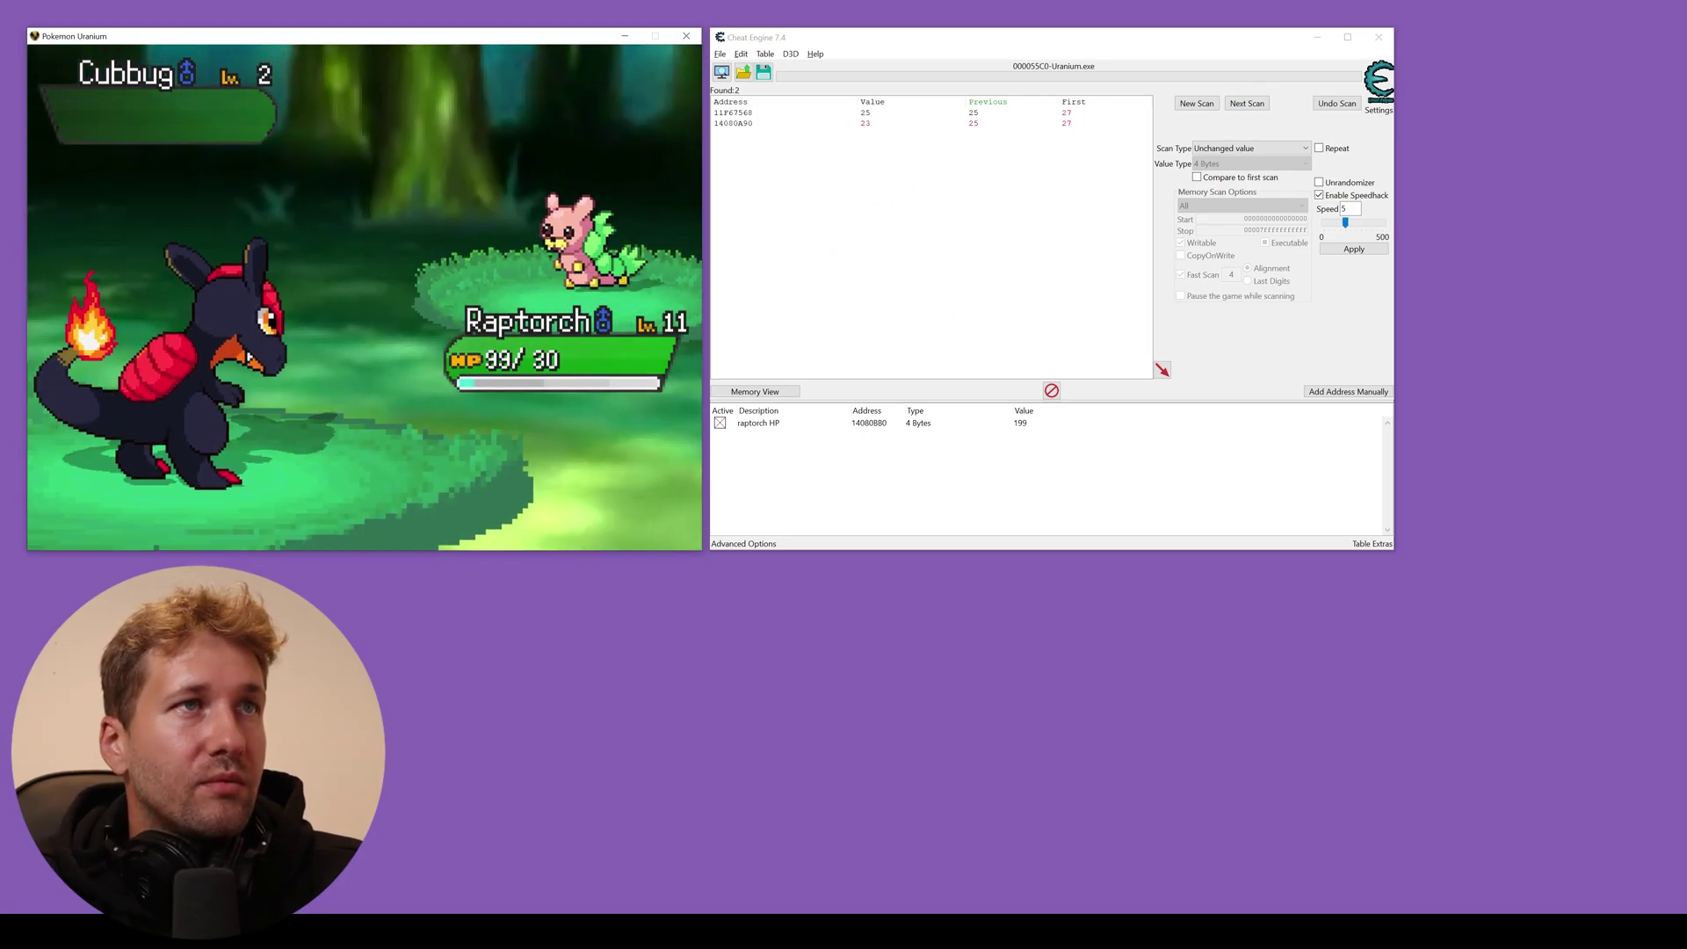
left_click(870, 125)
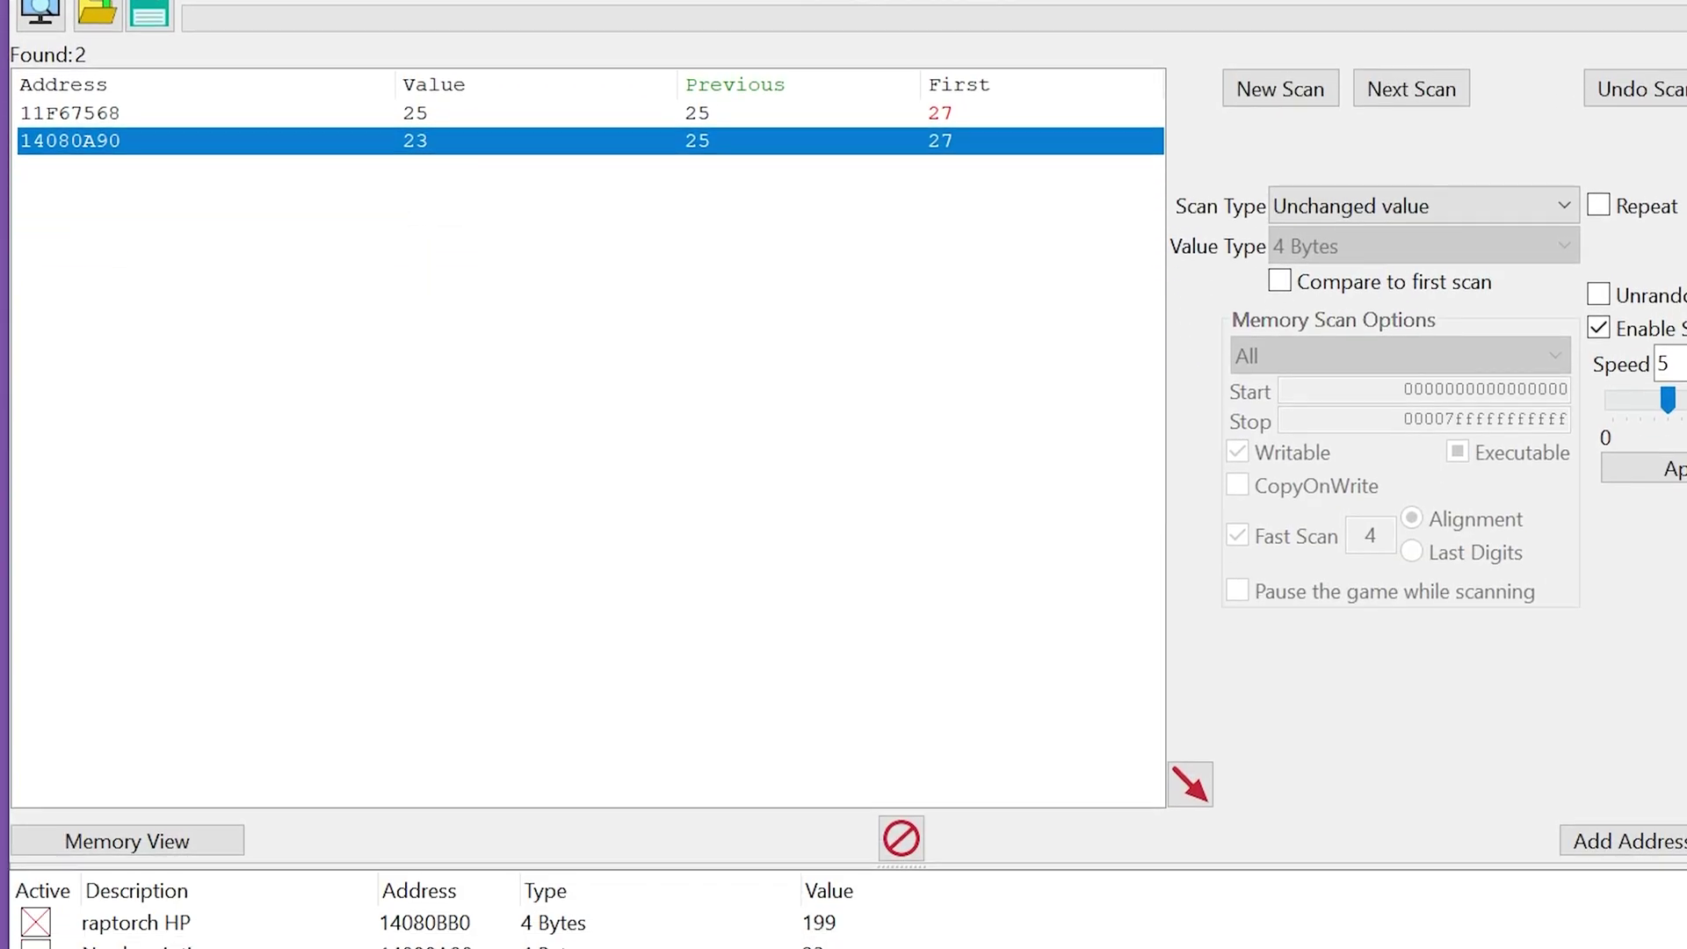
double_click(430, 262)
double_click(106, 948)
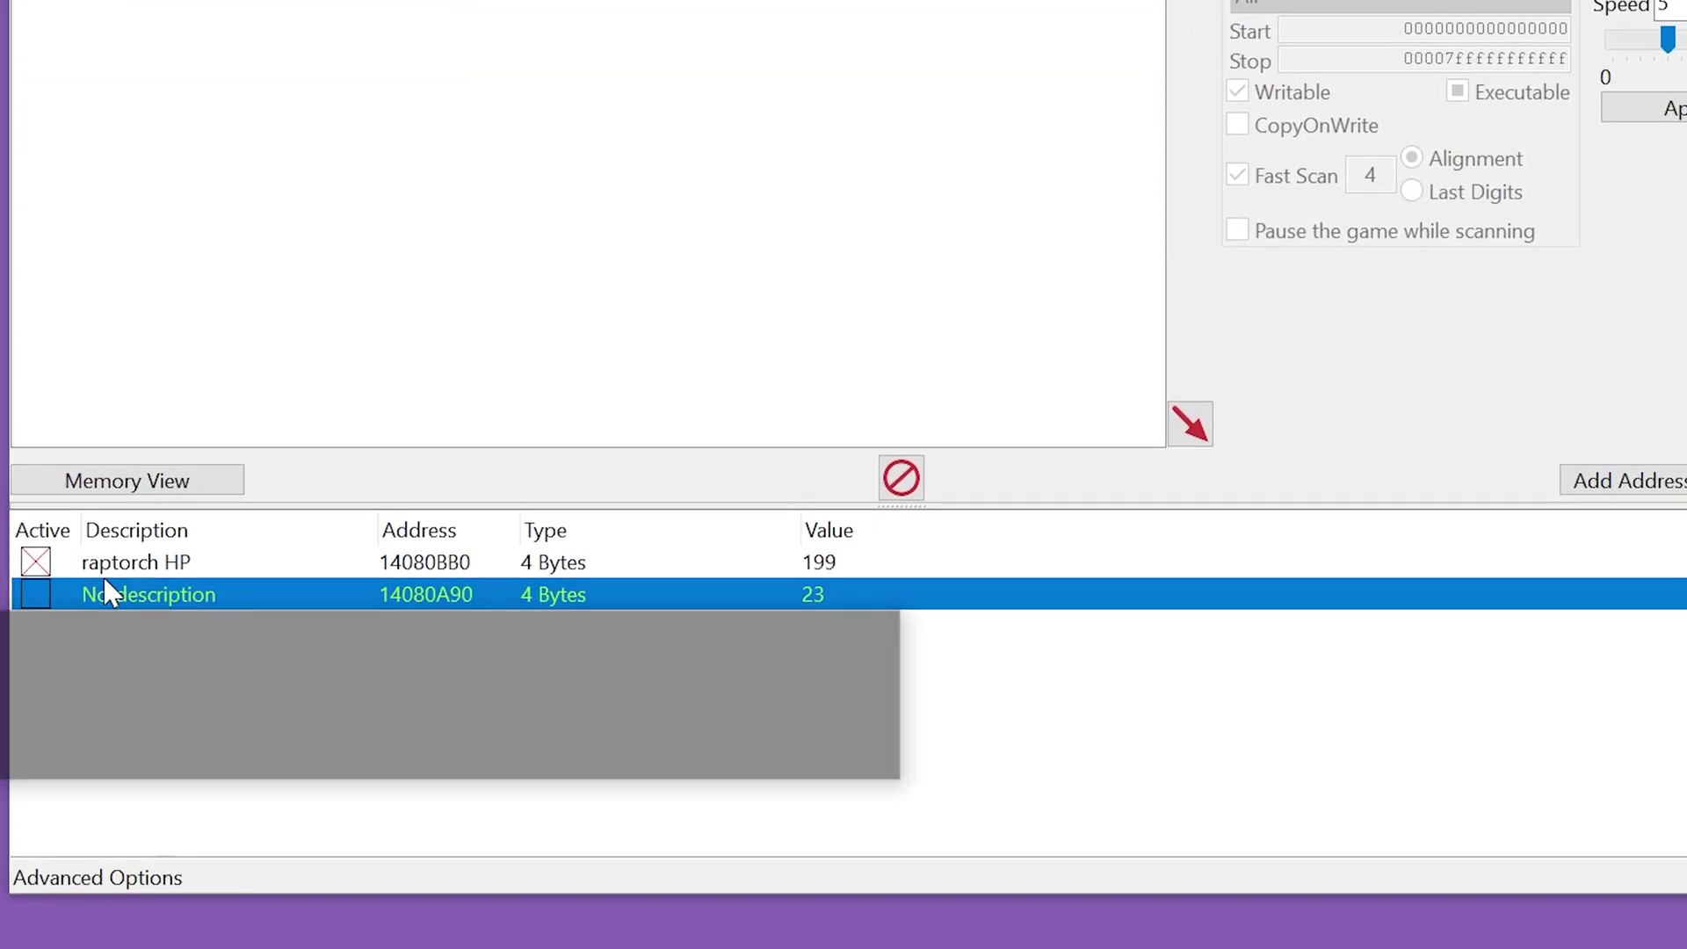
type("Ember PP")
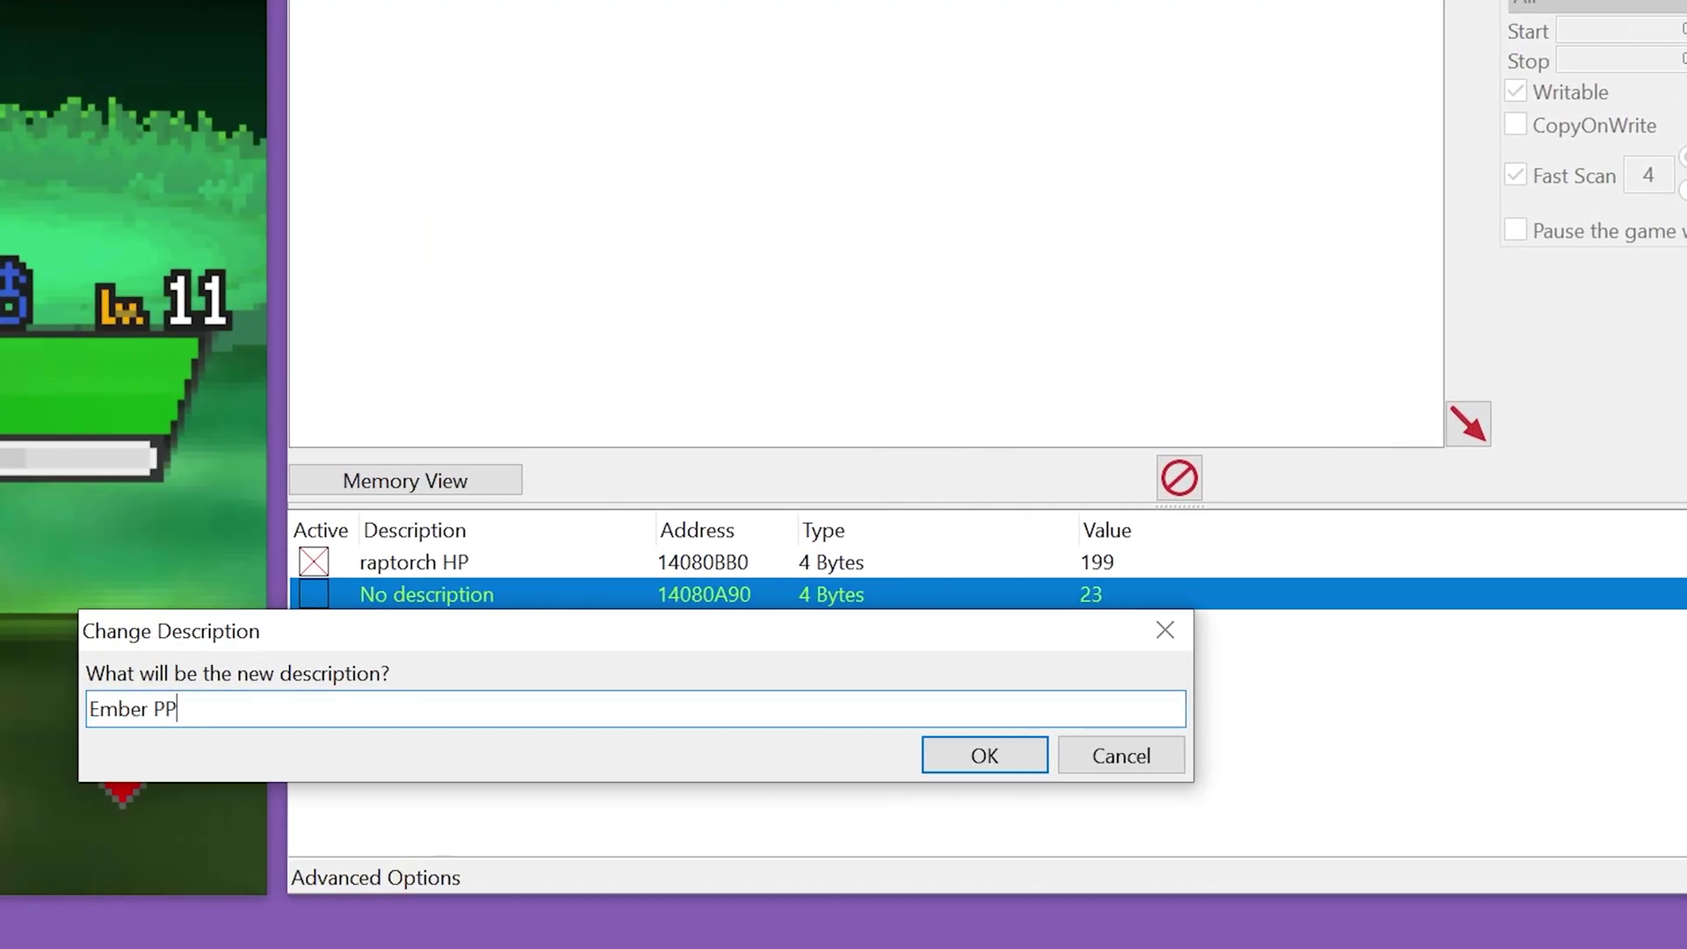
key("Return")
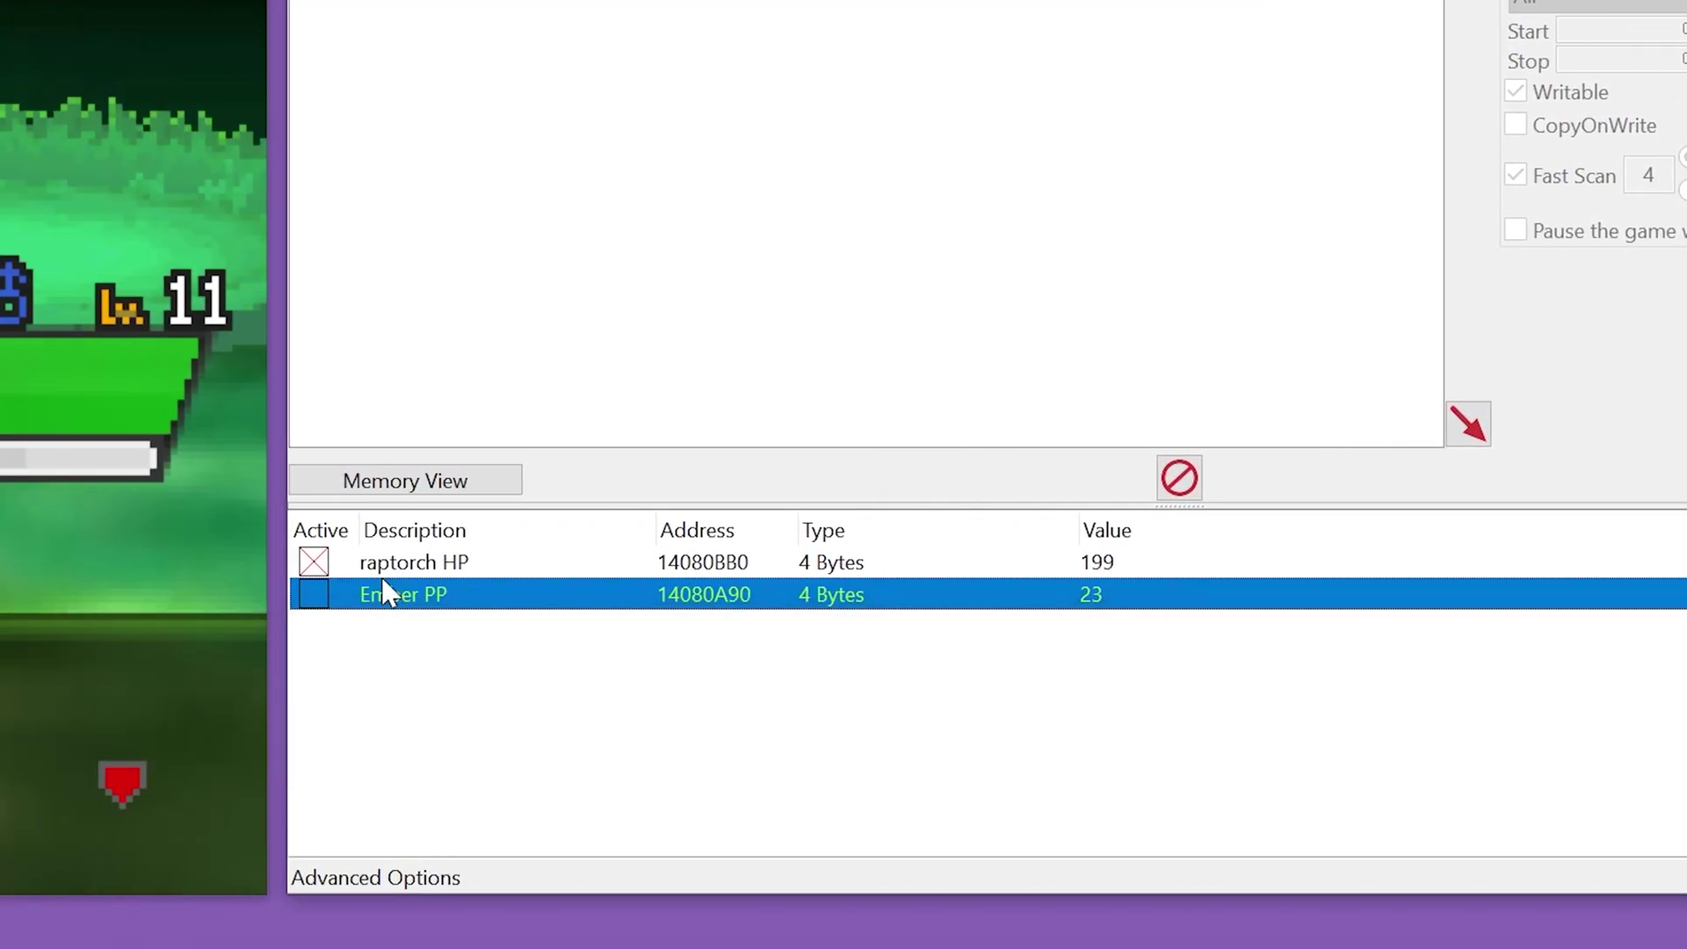
- Try 199 as the Ember PP value, check it on Raptorch's moves page, and set it to 51 instead
double_click(1124, 593)
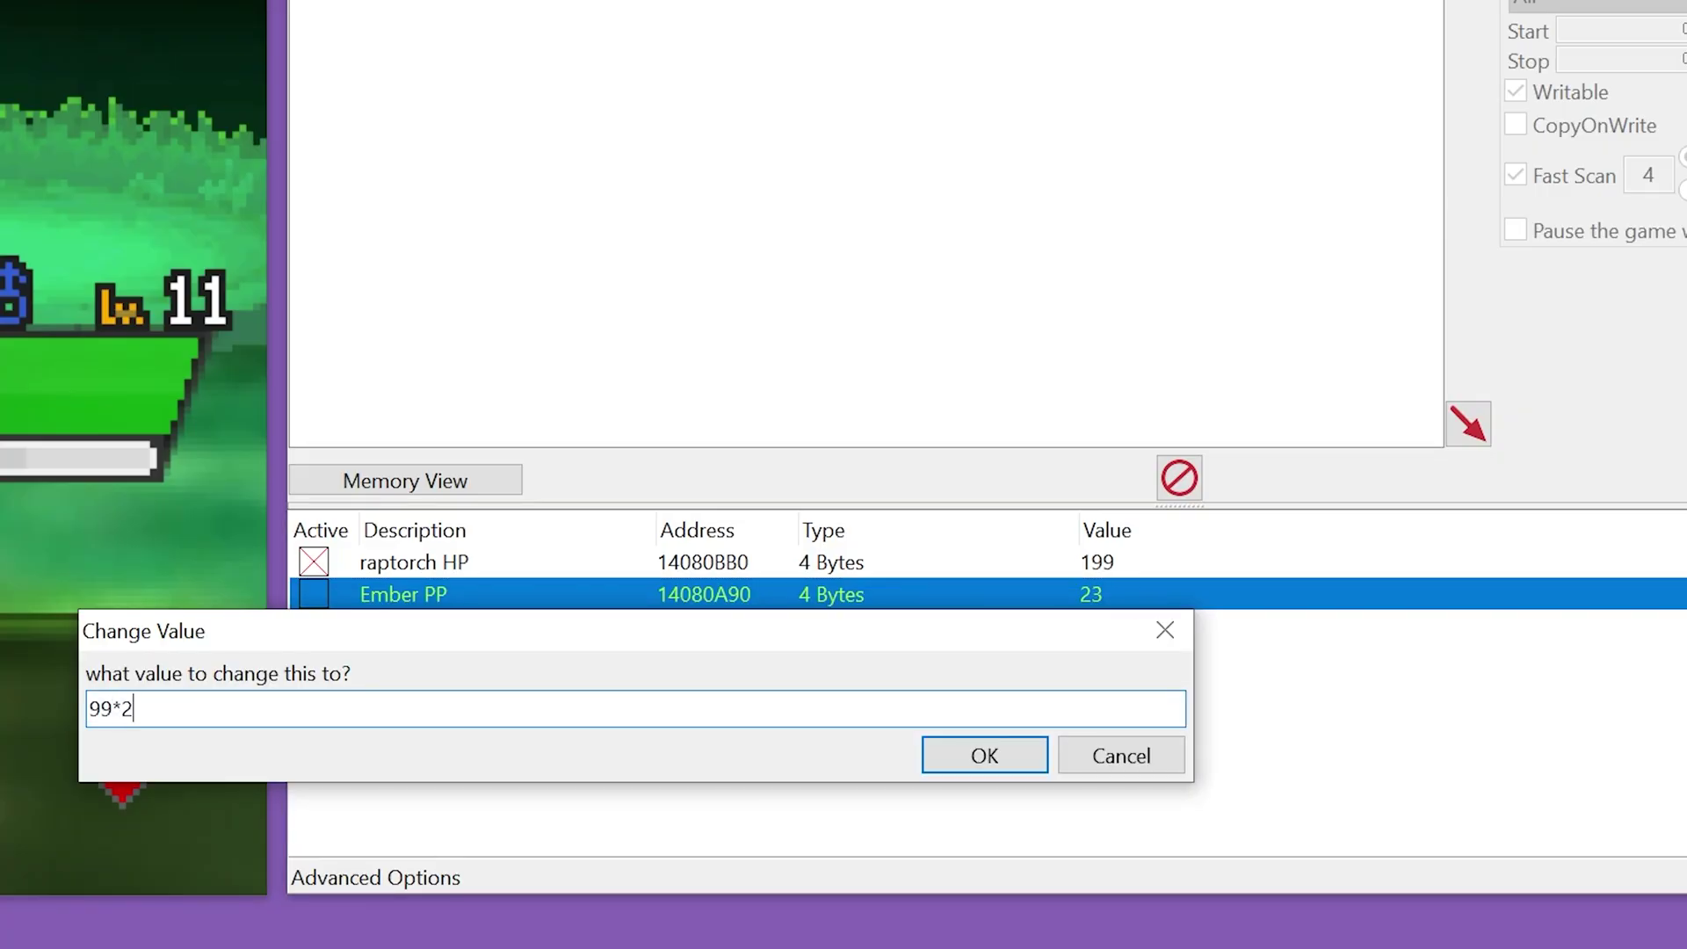
key("Return")
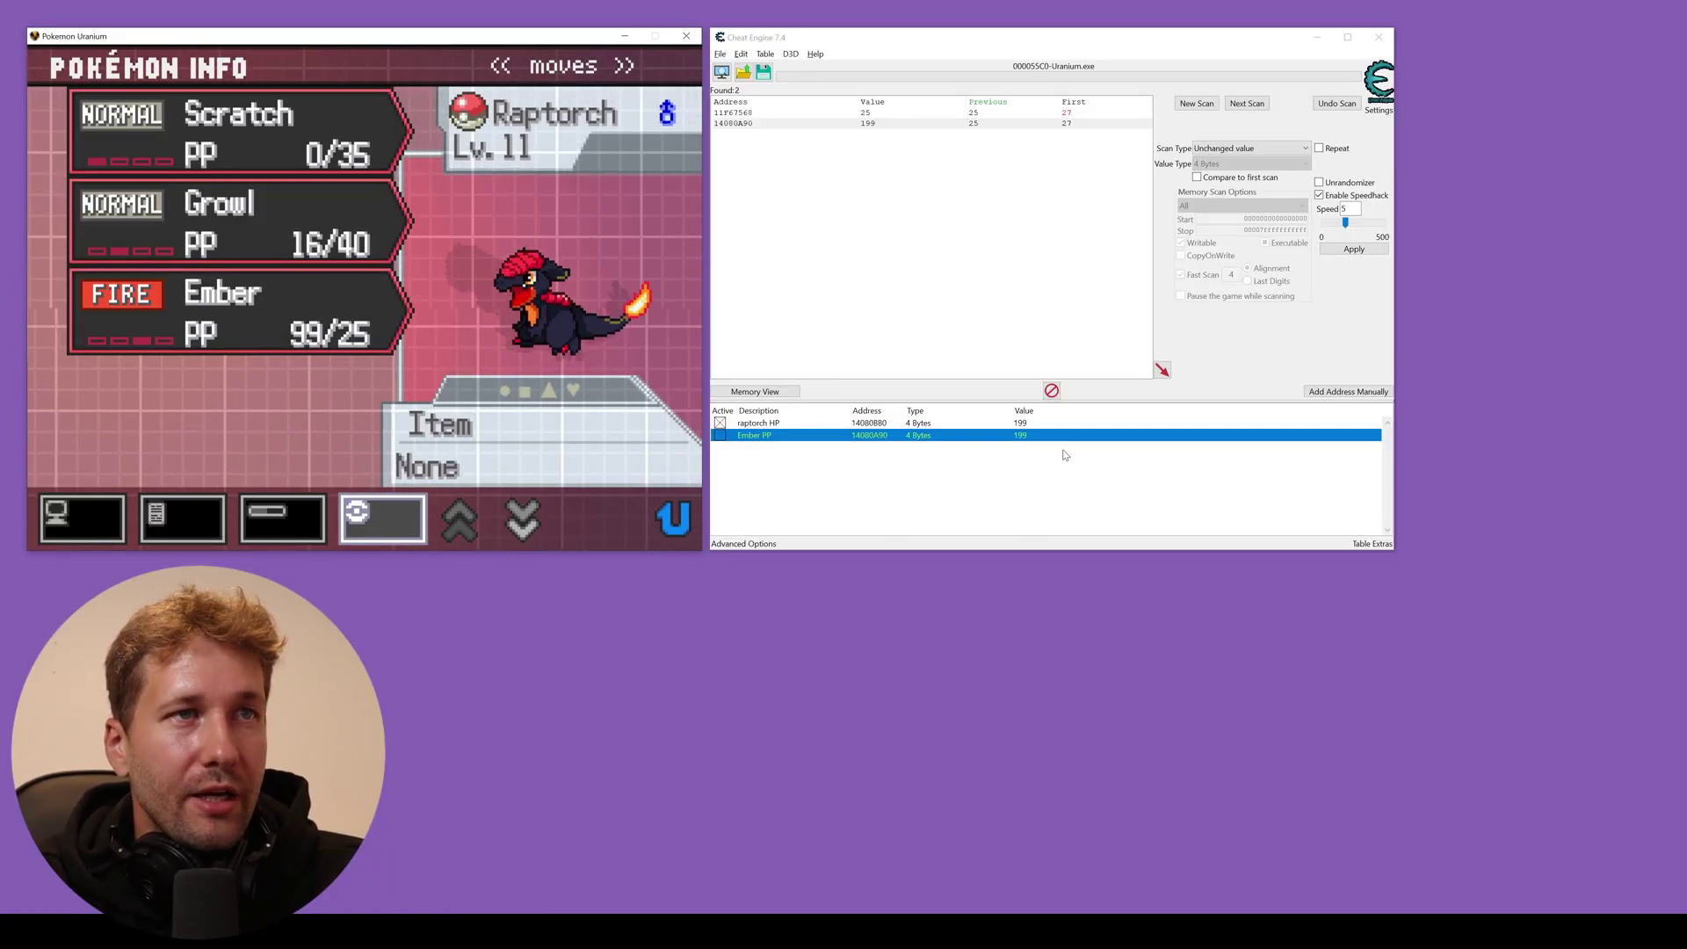
double_click(1033, 437)
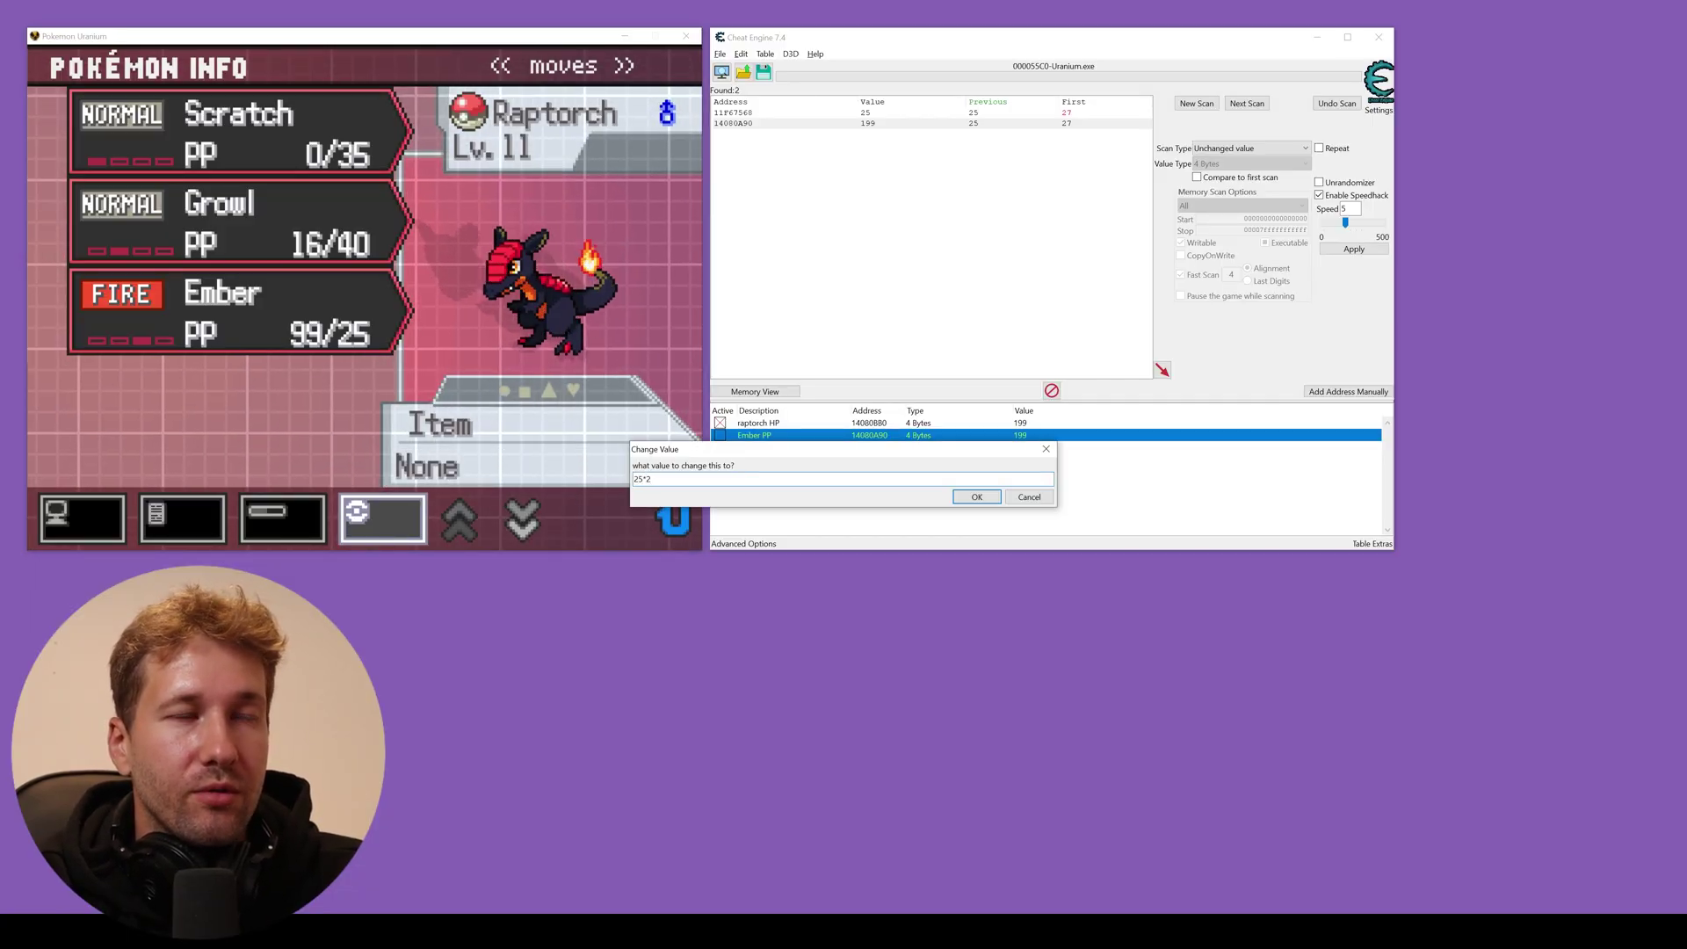
key("Return")
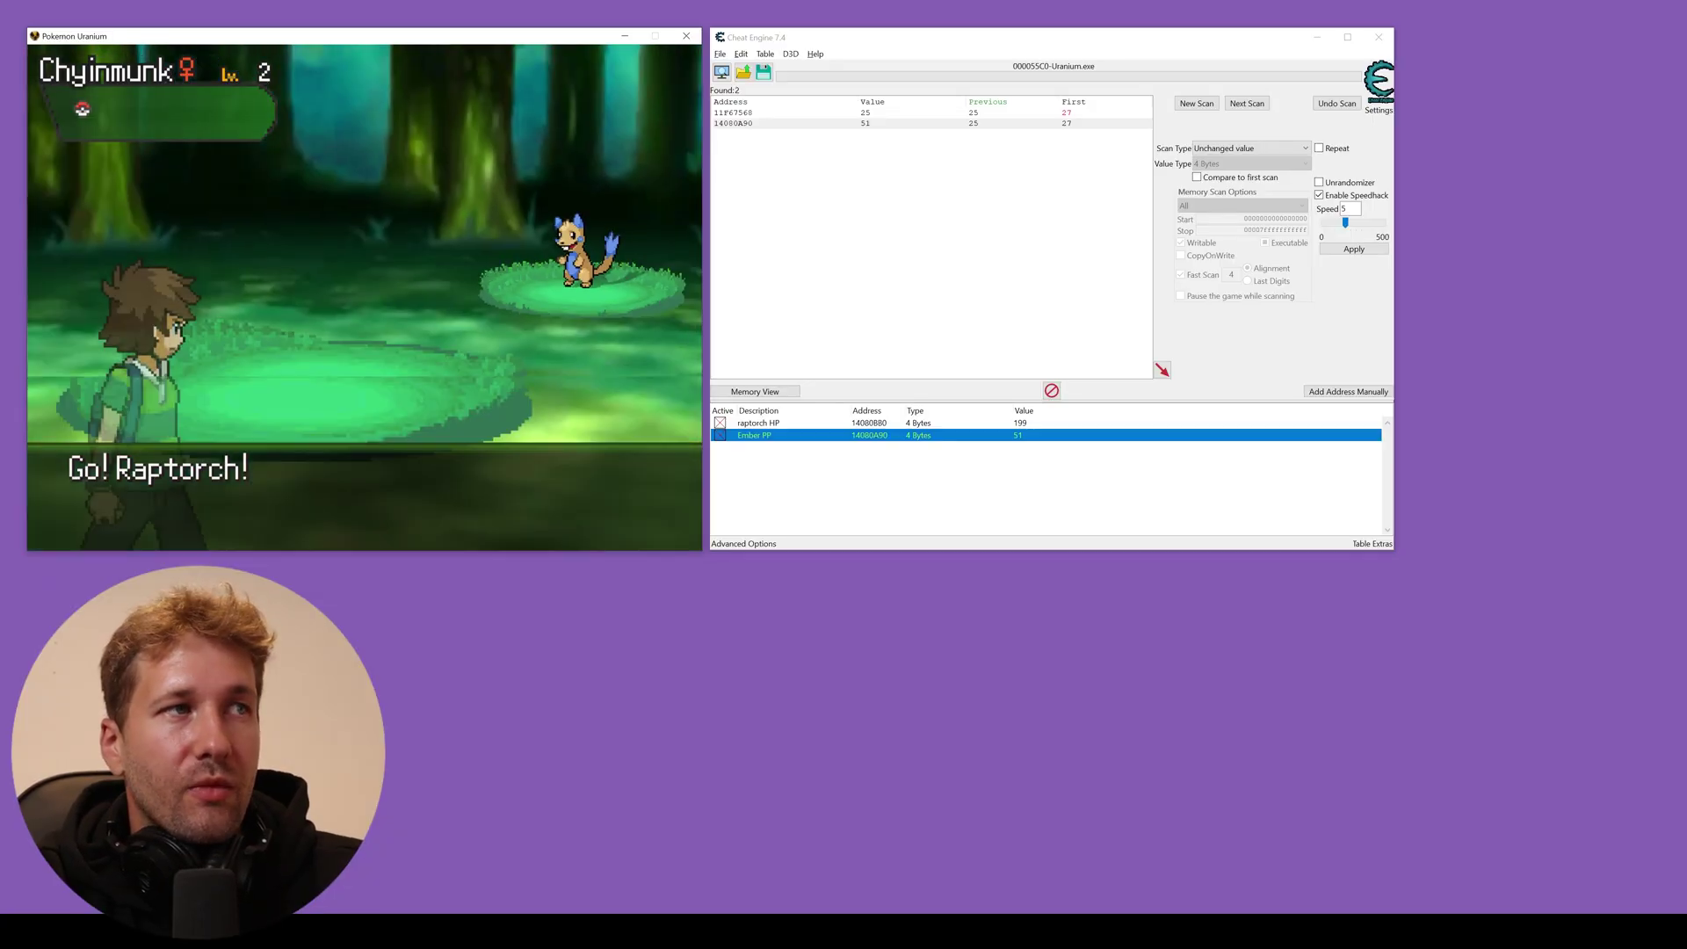
- Use Ember against the wild Chyinmunk
key("Return")
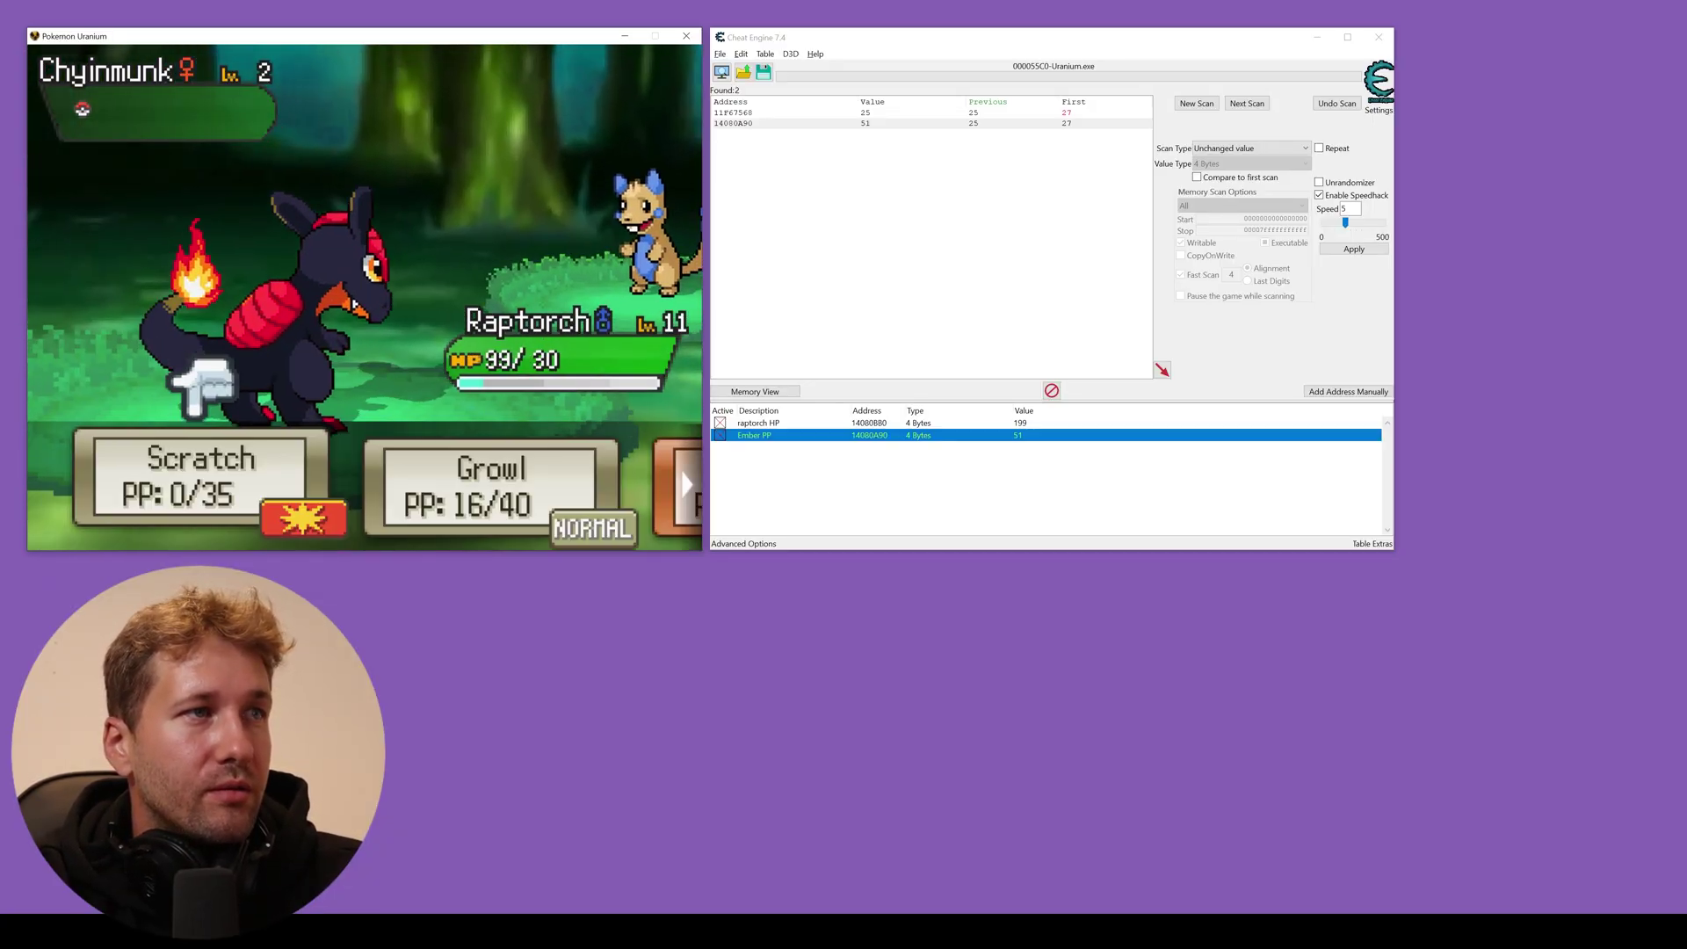
key("Right")
key("Right")
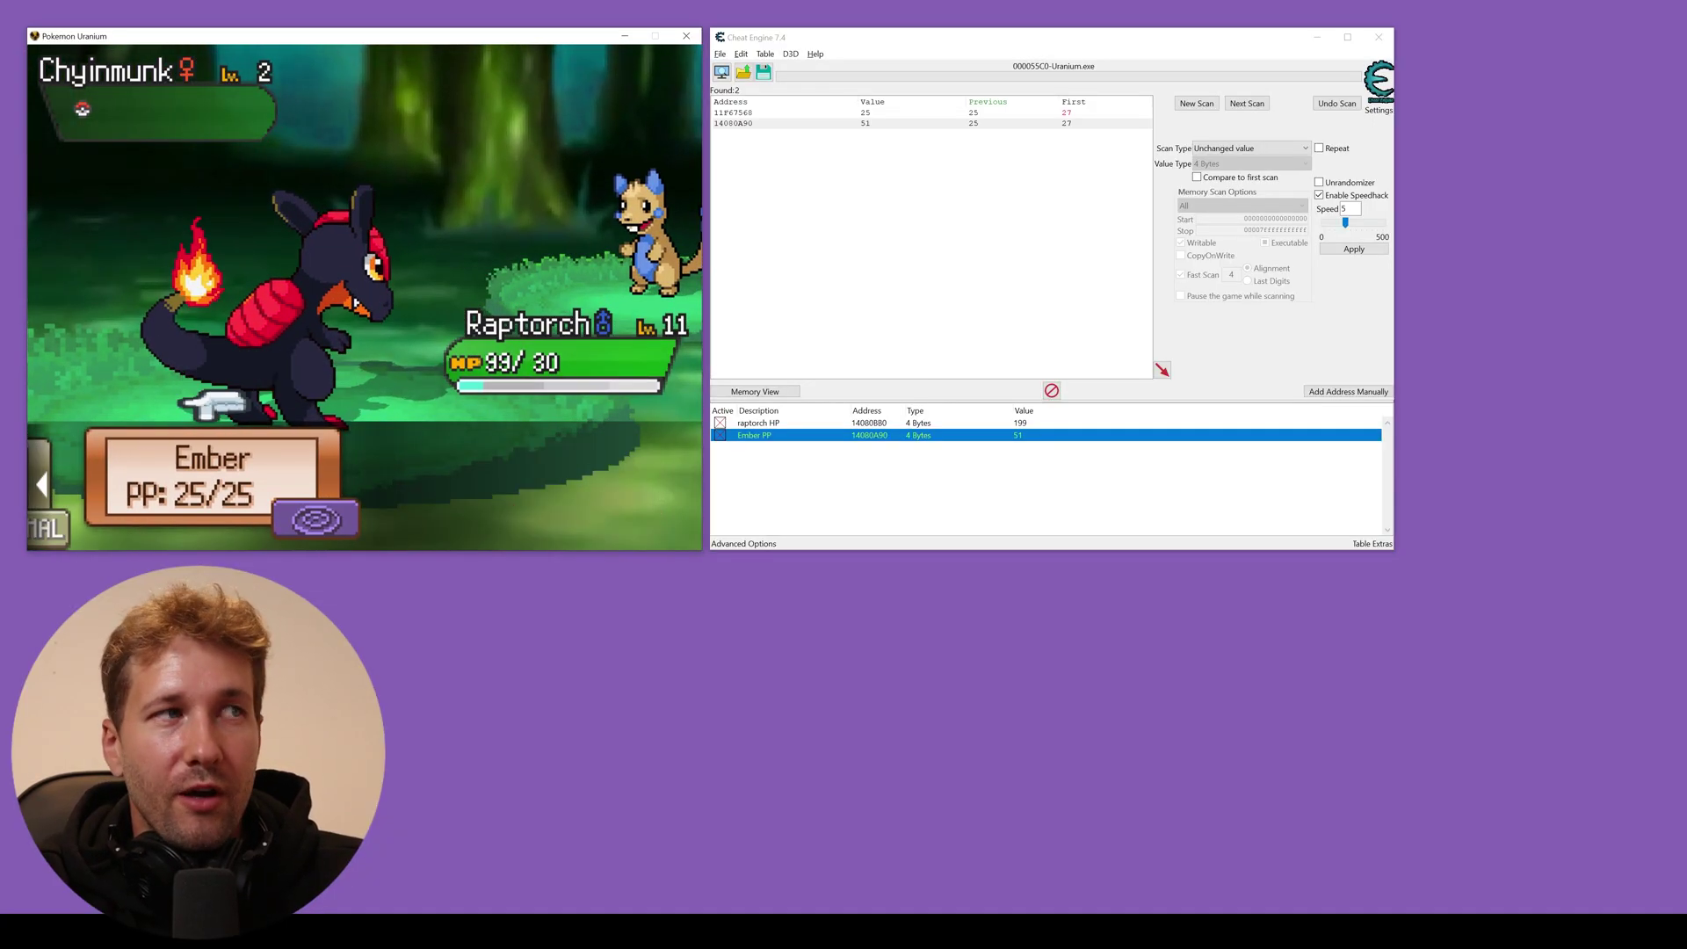
key("Return")
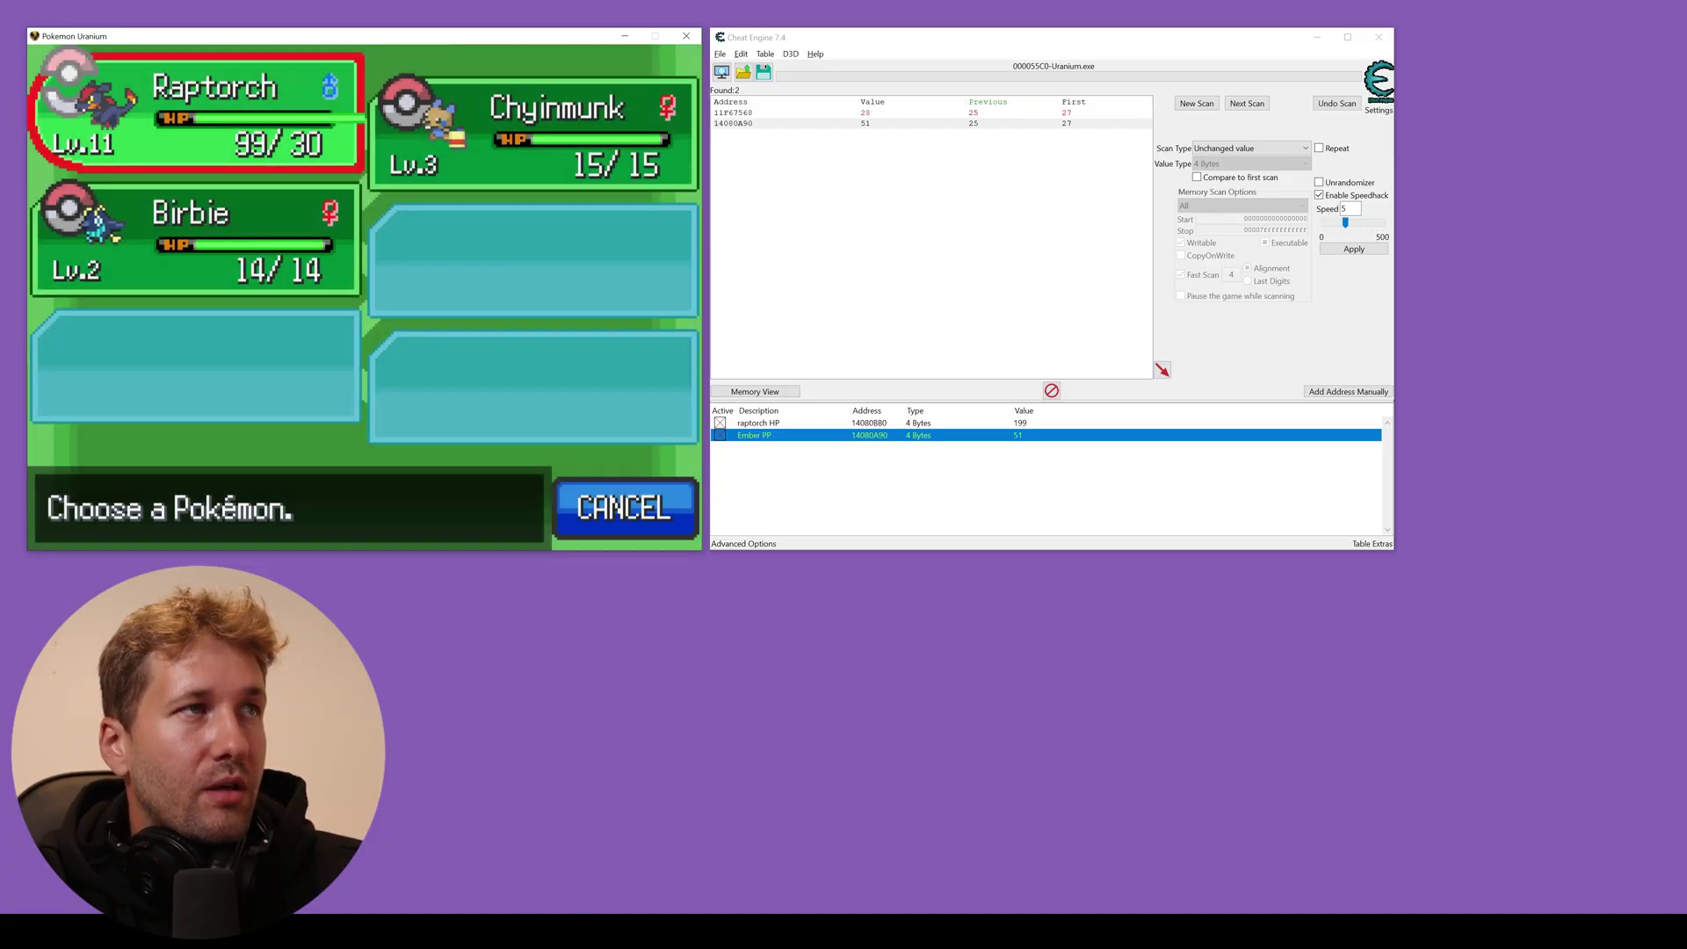
- Open Raptorch's summary from the party and check Ember's PP on the moves page
key("Return")
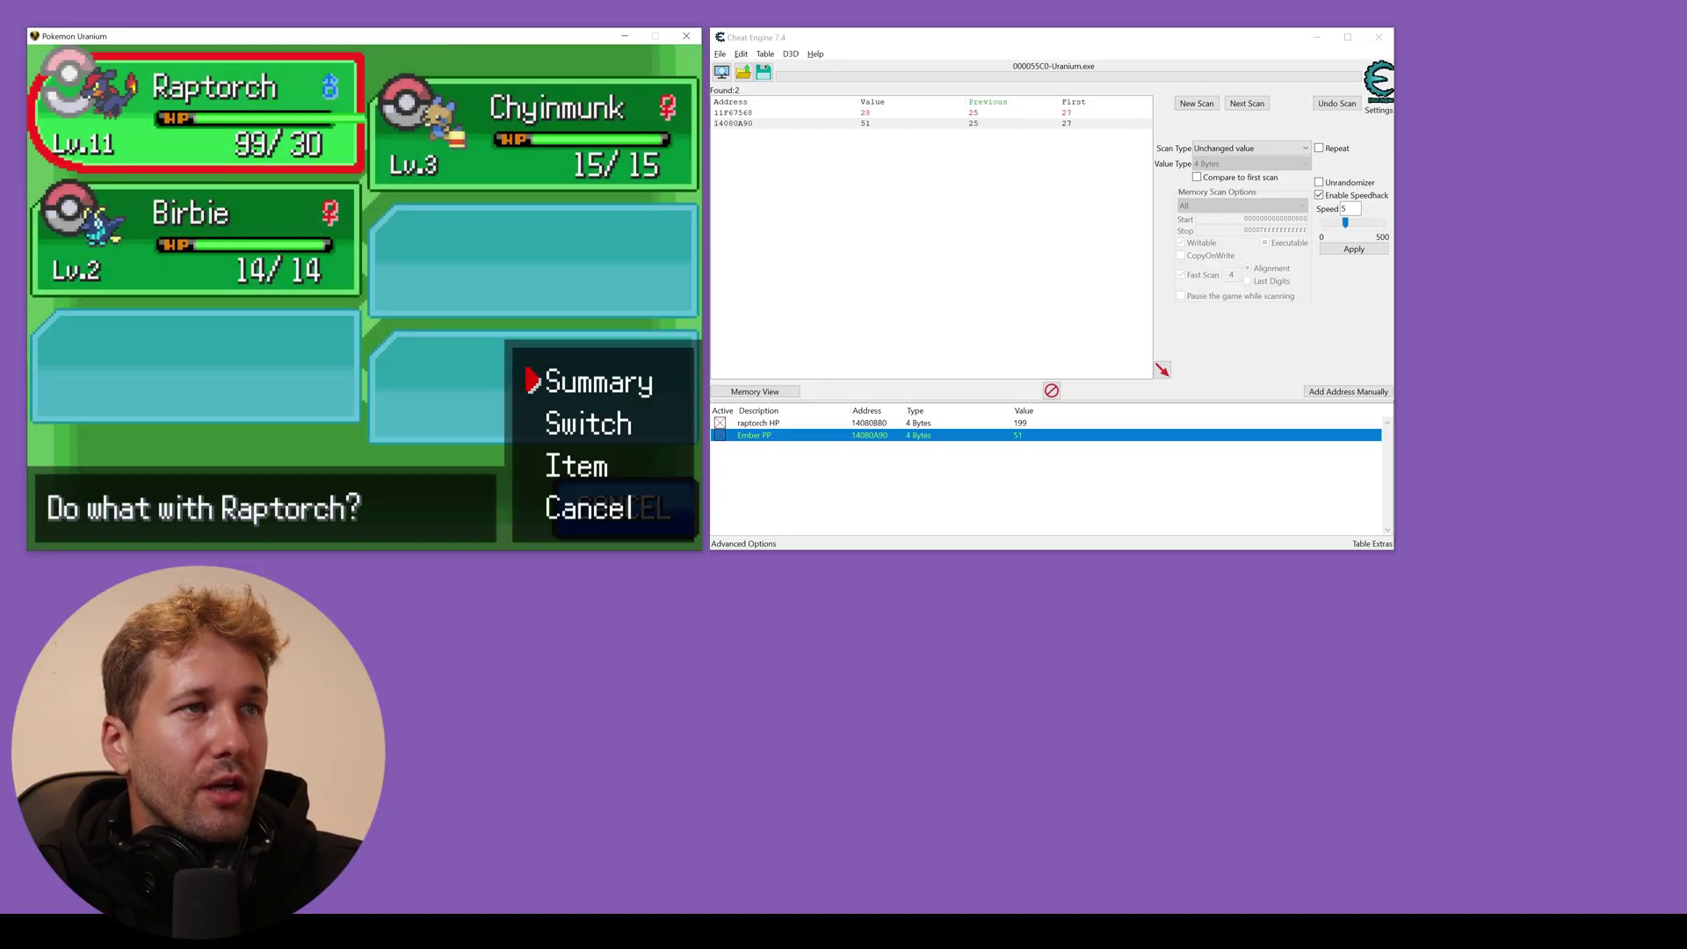
key("Return")
key("Right")
key("Right")
key("Right")
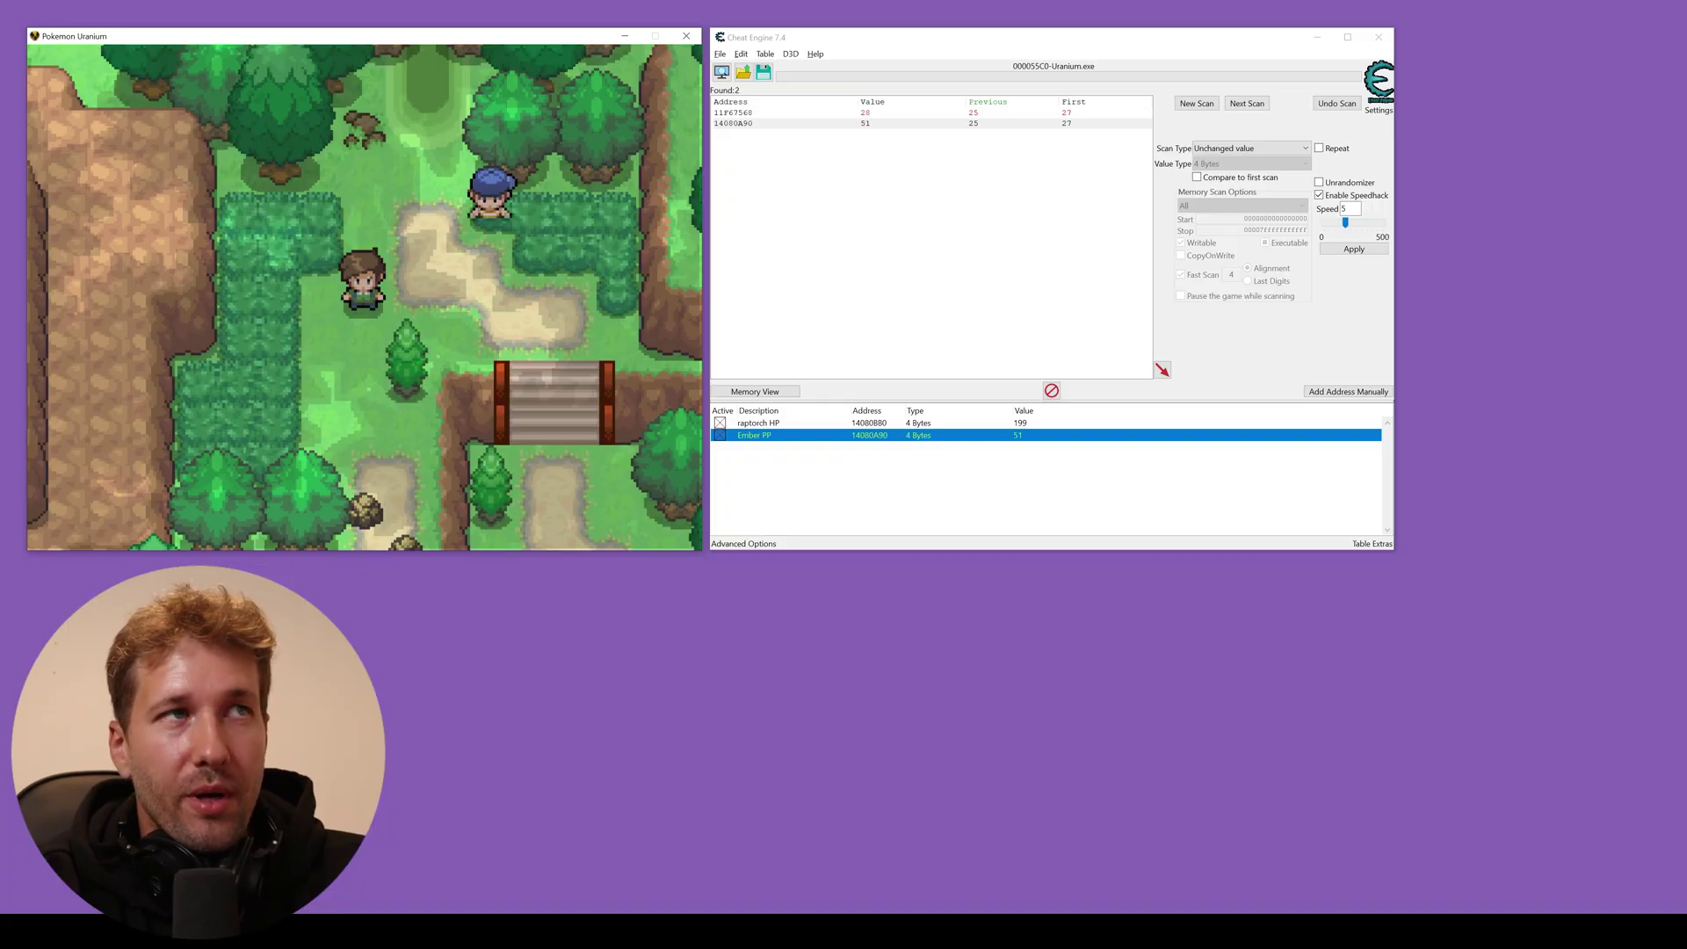
- Use one Repel from the Items pocket of the bag
key("Escape")
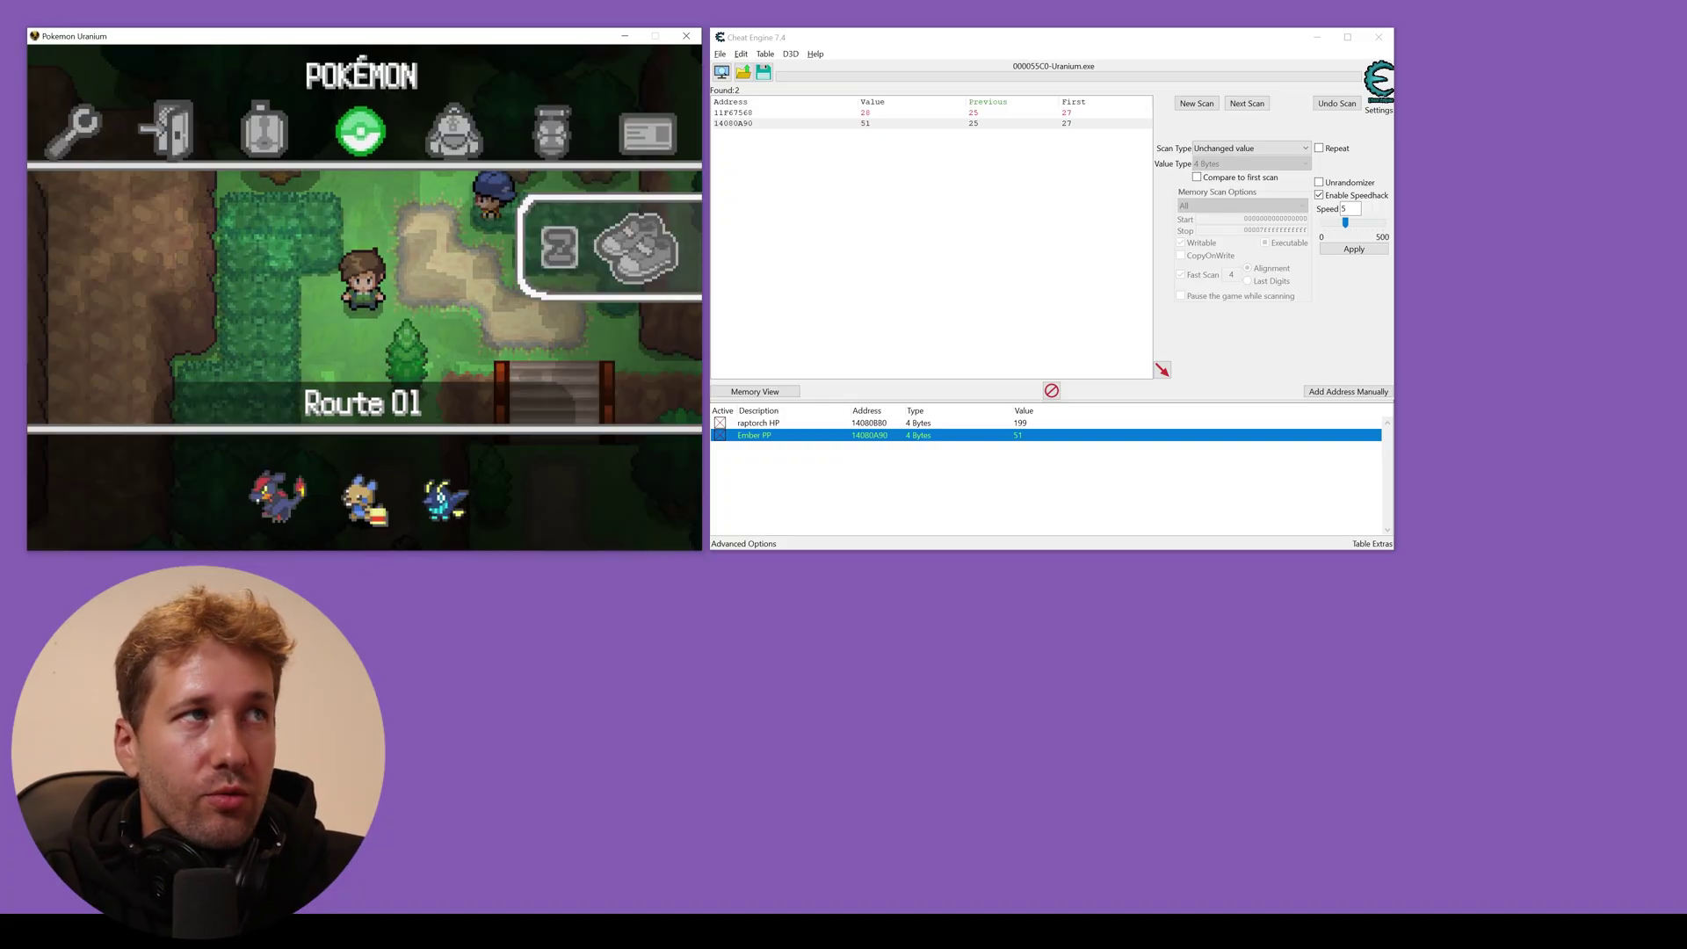
key("Return")
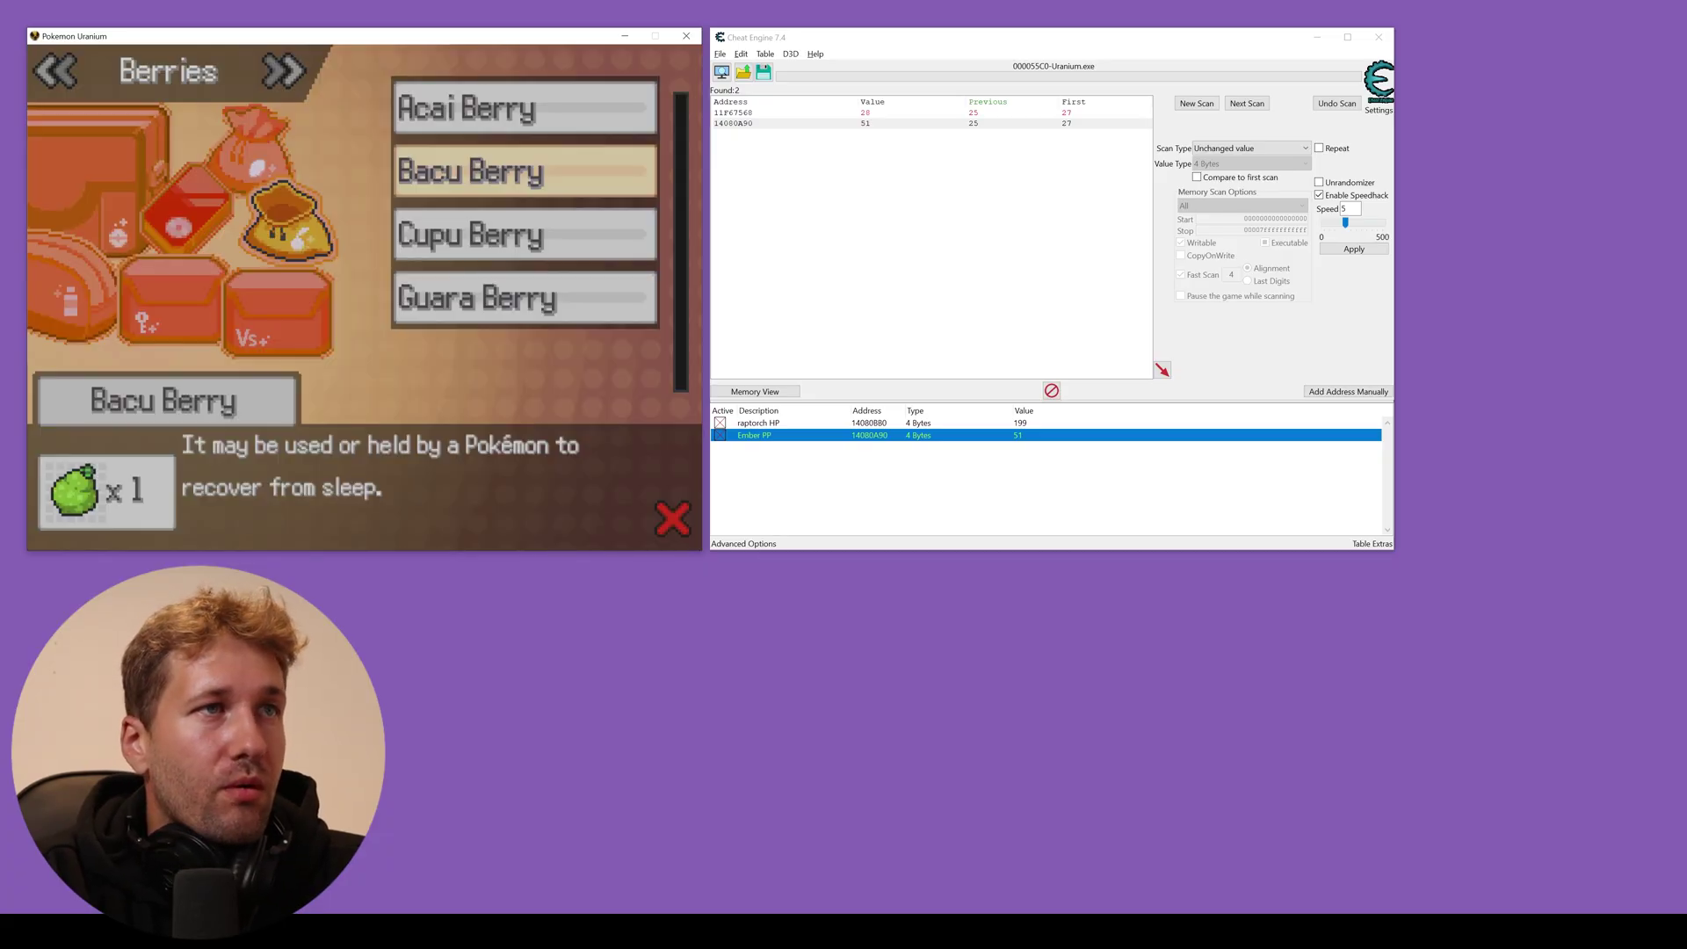
key("Right")
key("Right")
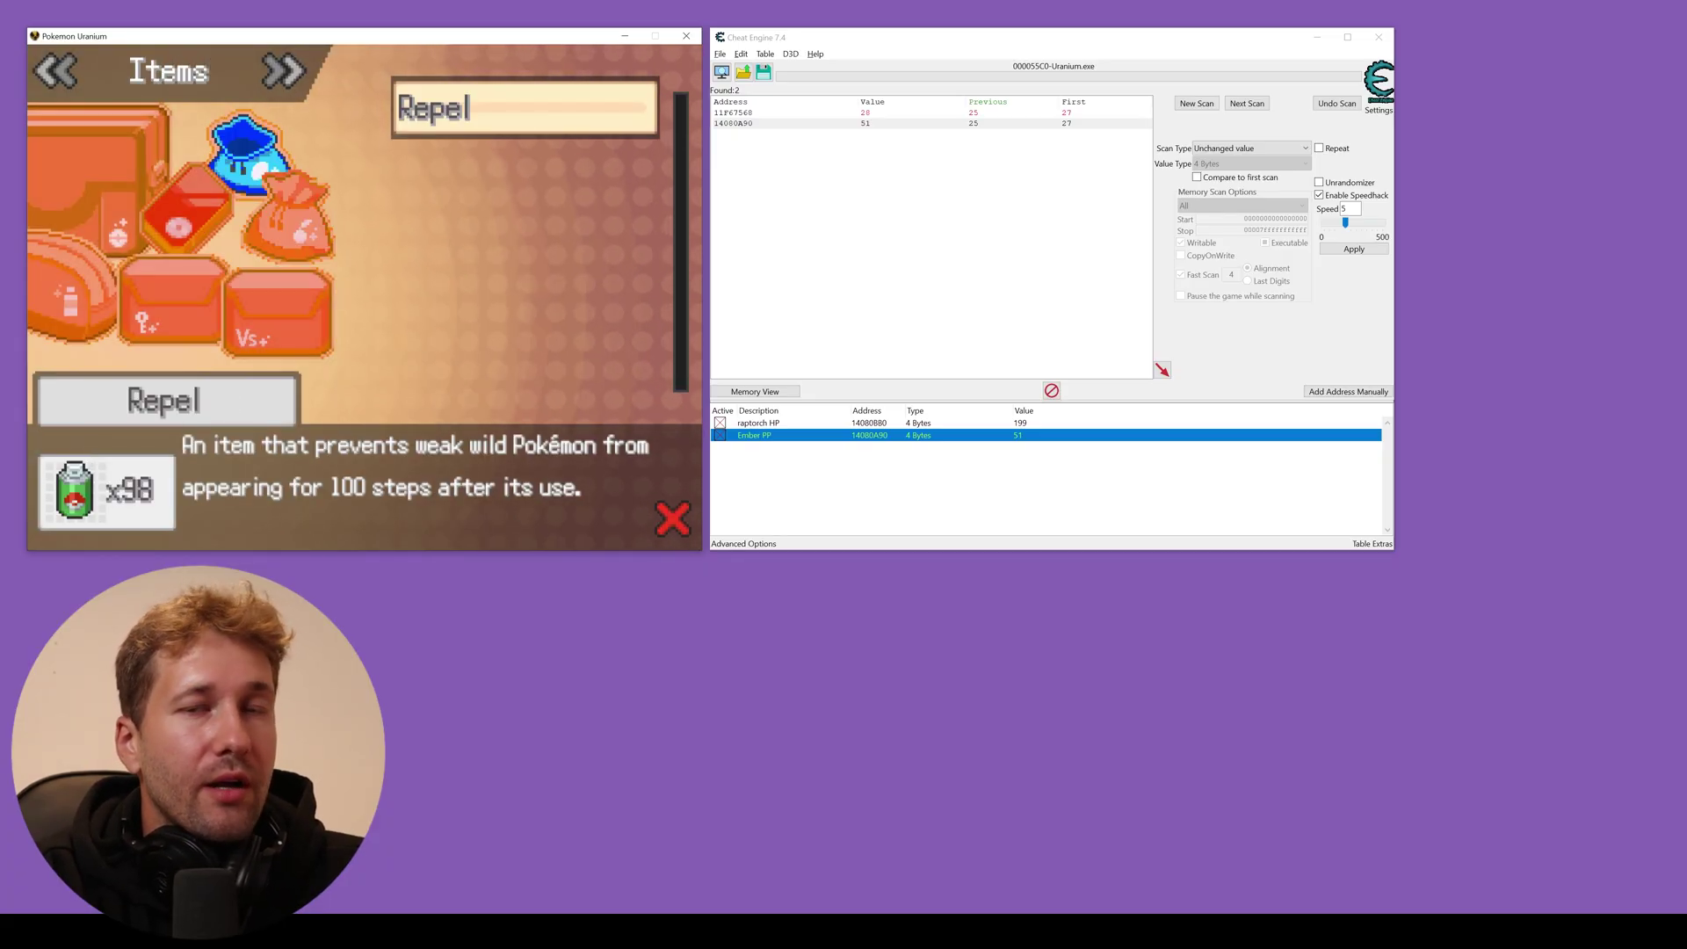
key("Return")
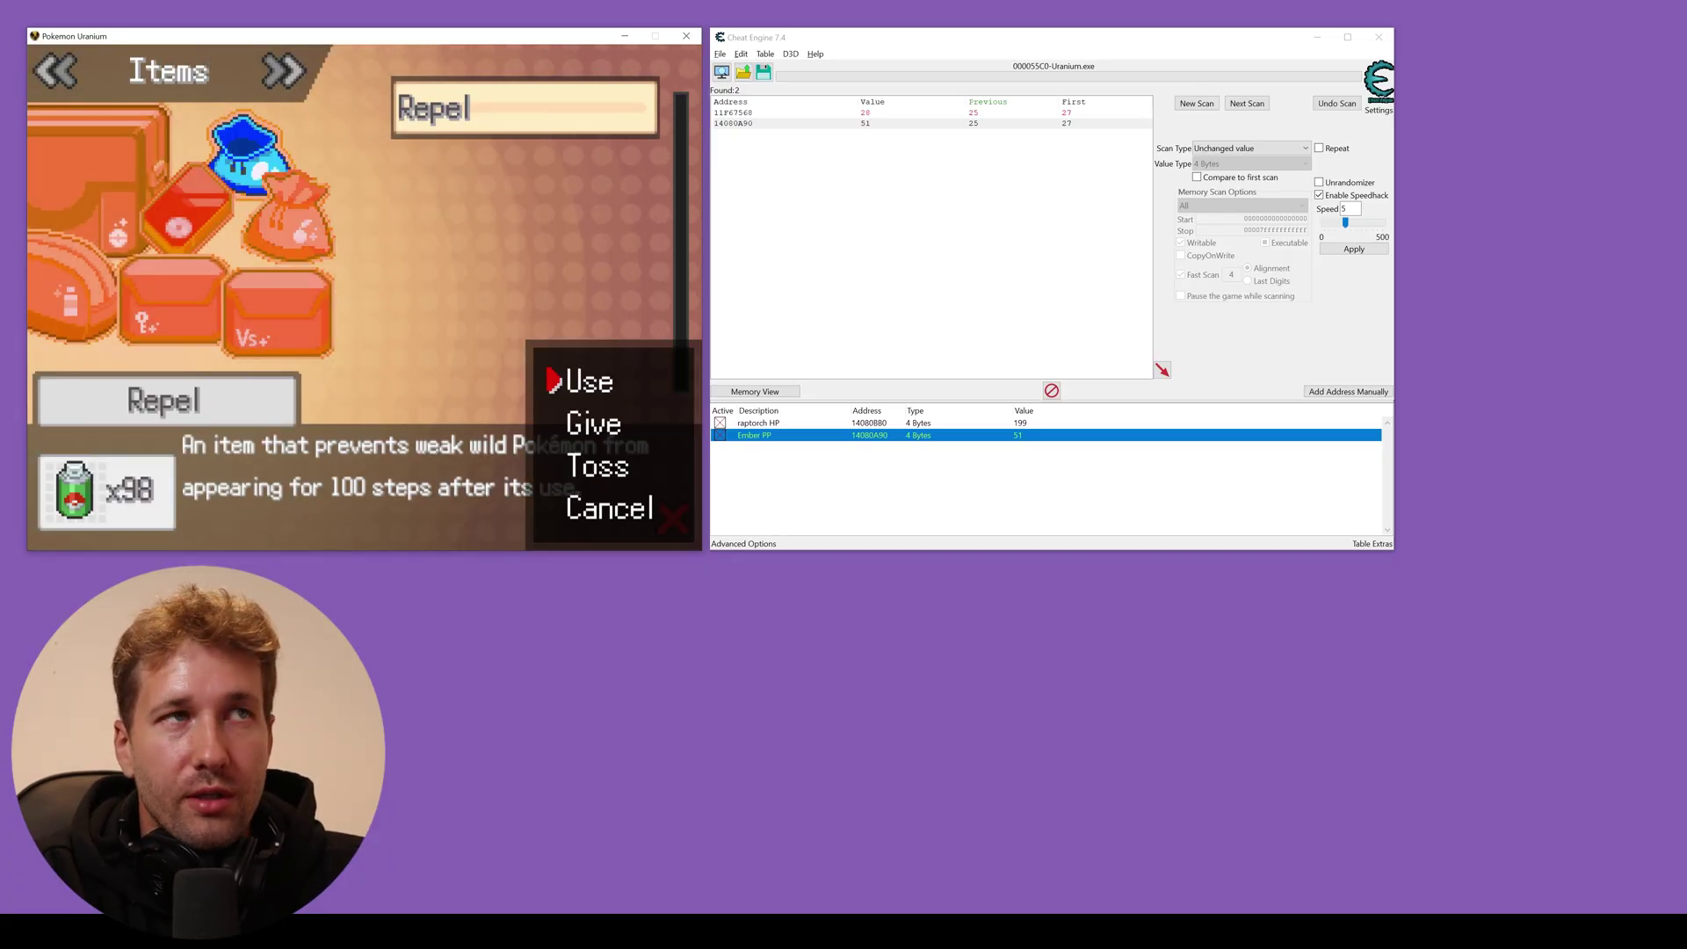
key("Return")
key("Return")
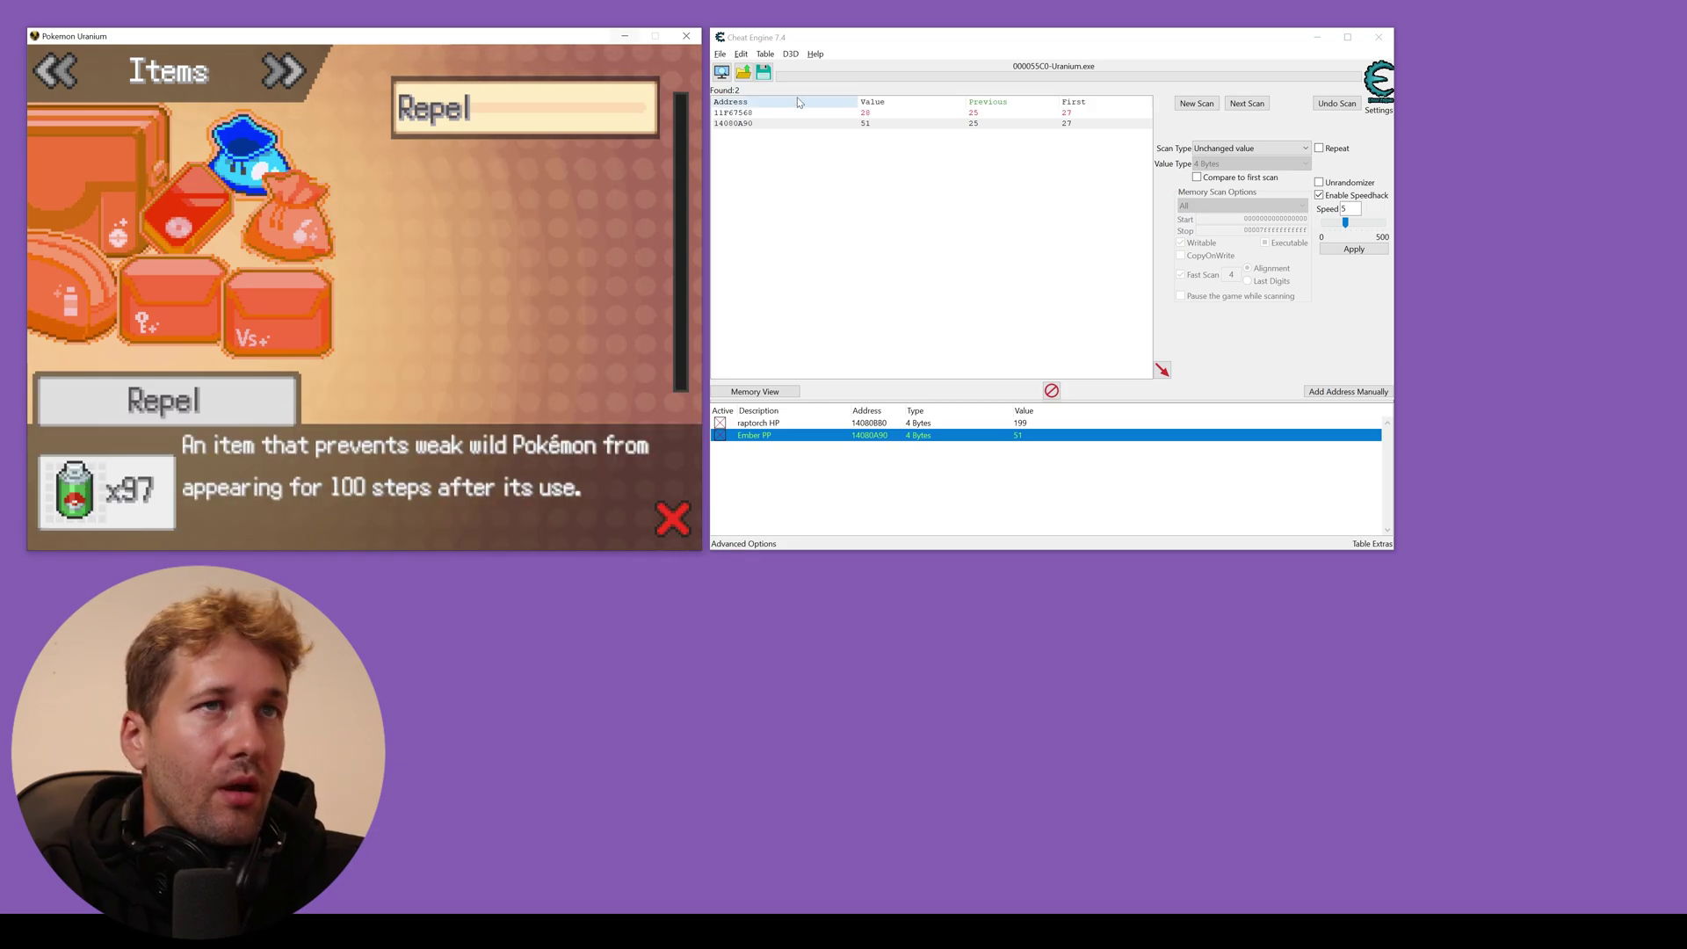
- Start a new scan and run a first scan for an unknown initial value with the 4 Bytes type
left_click(1193, 107)
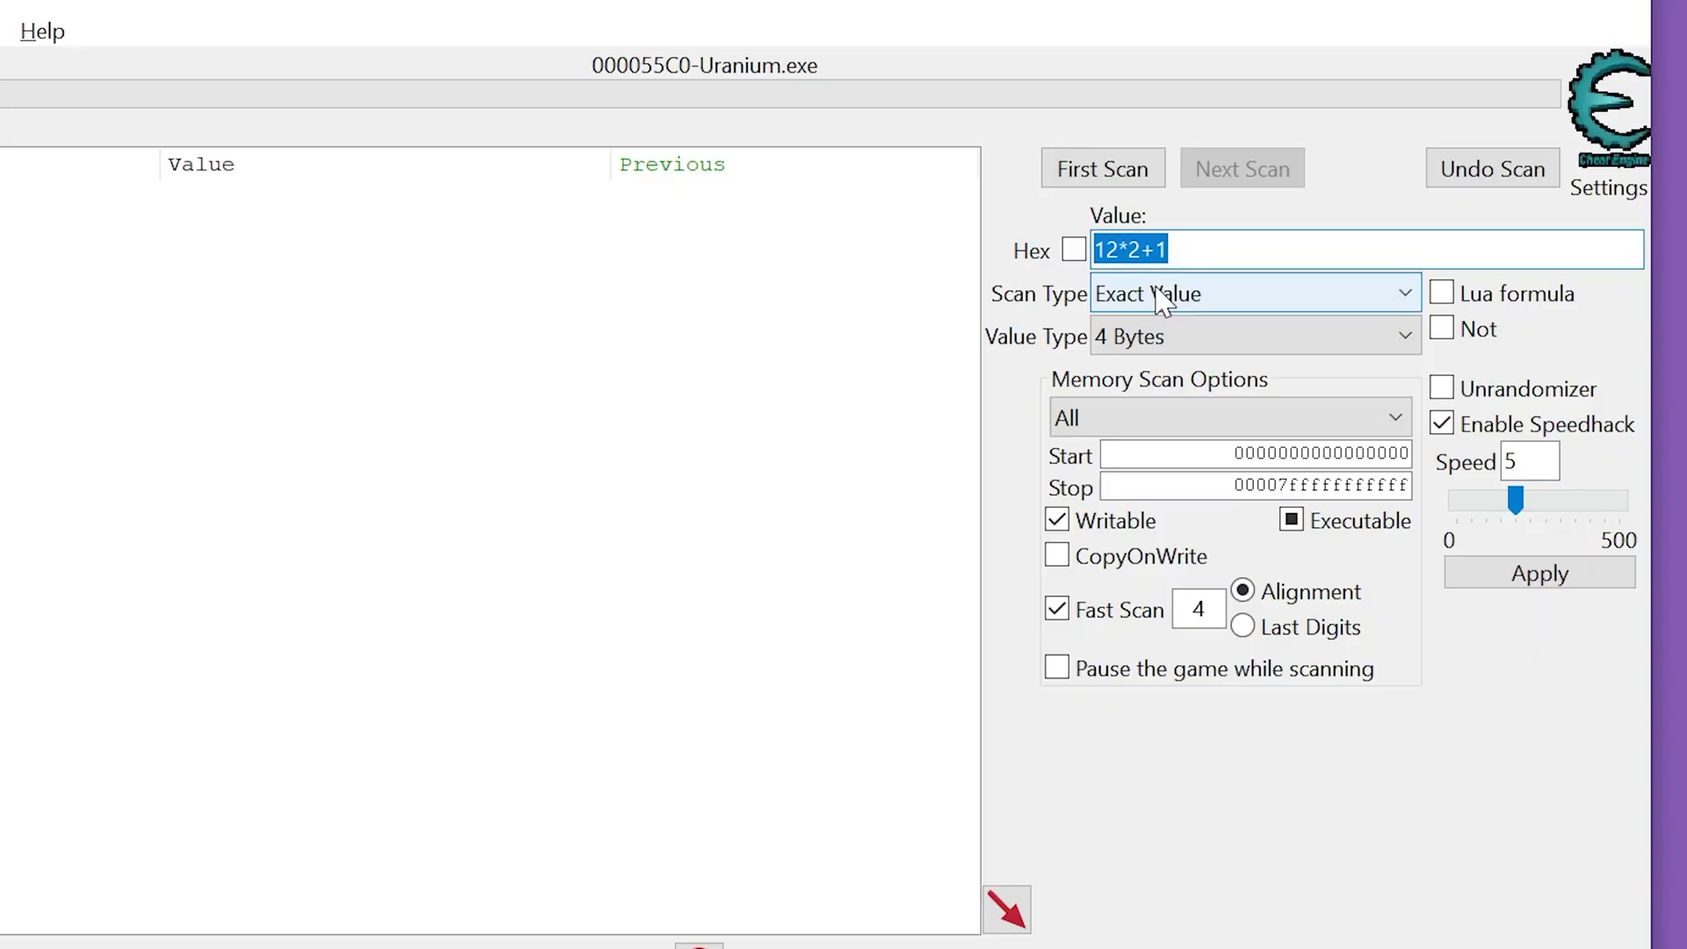
left_click(1163, 299)
left_click(1234, 453)
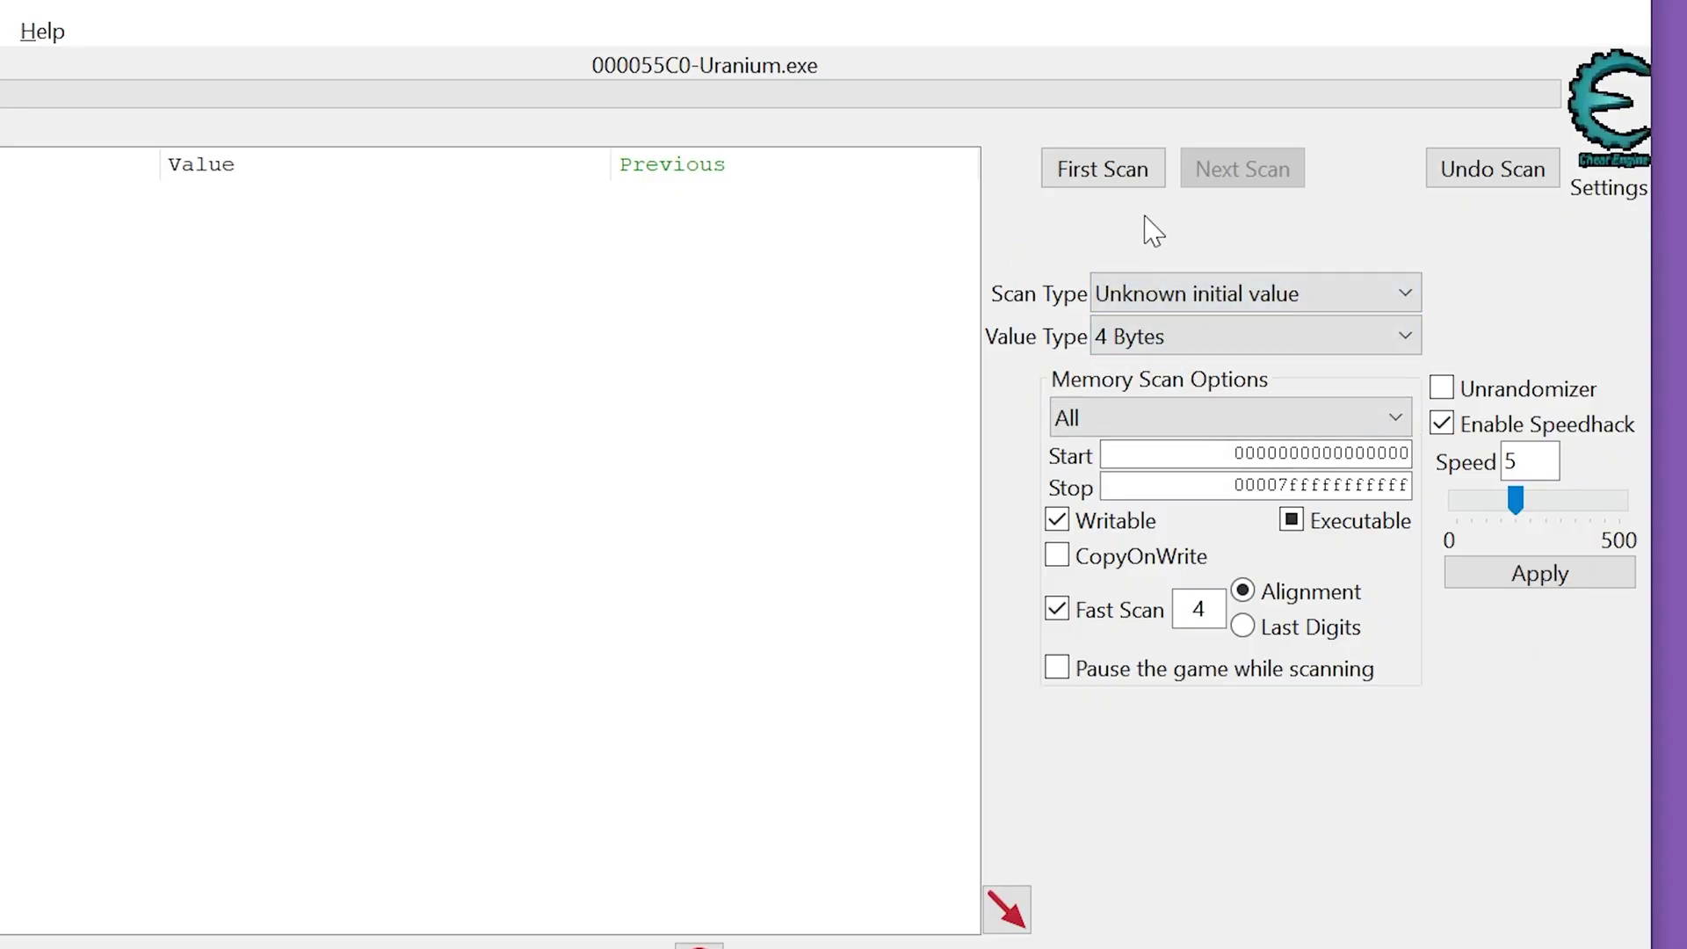
left_click(1102, 168)
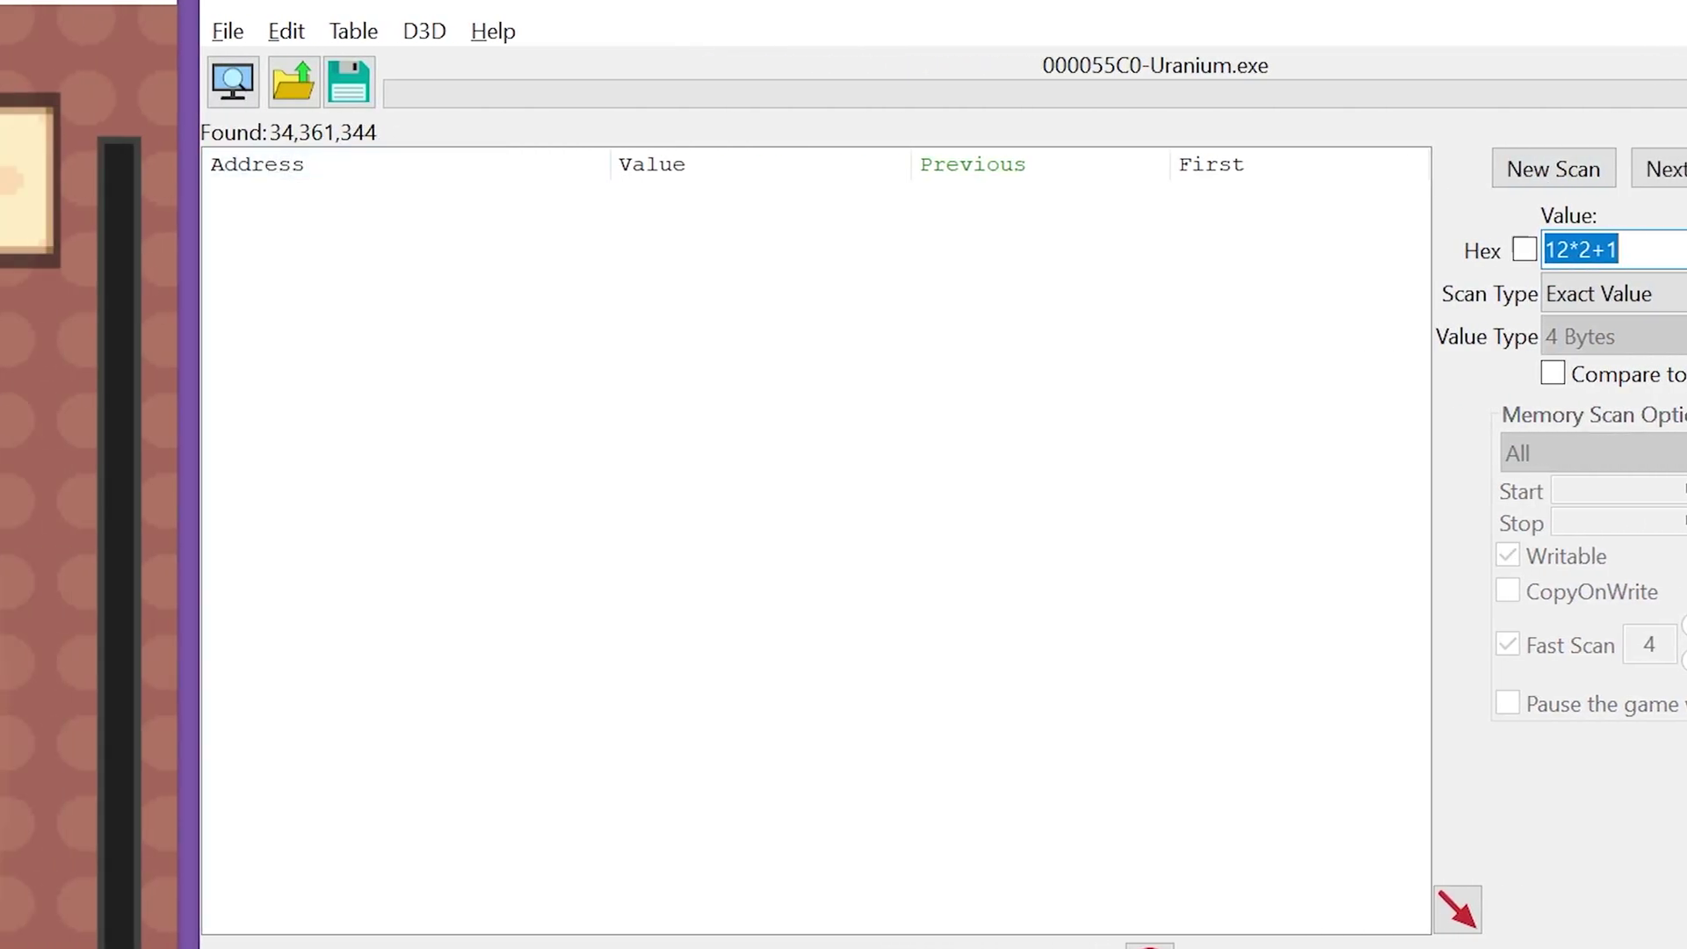
- Walk a few steps on Route 01 and narrow the results with a next scan for a decreased value
key("alt+Tab")
key("Right")
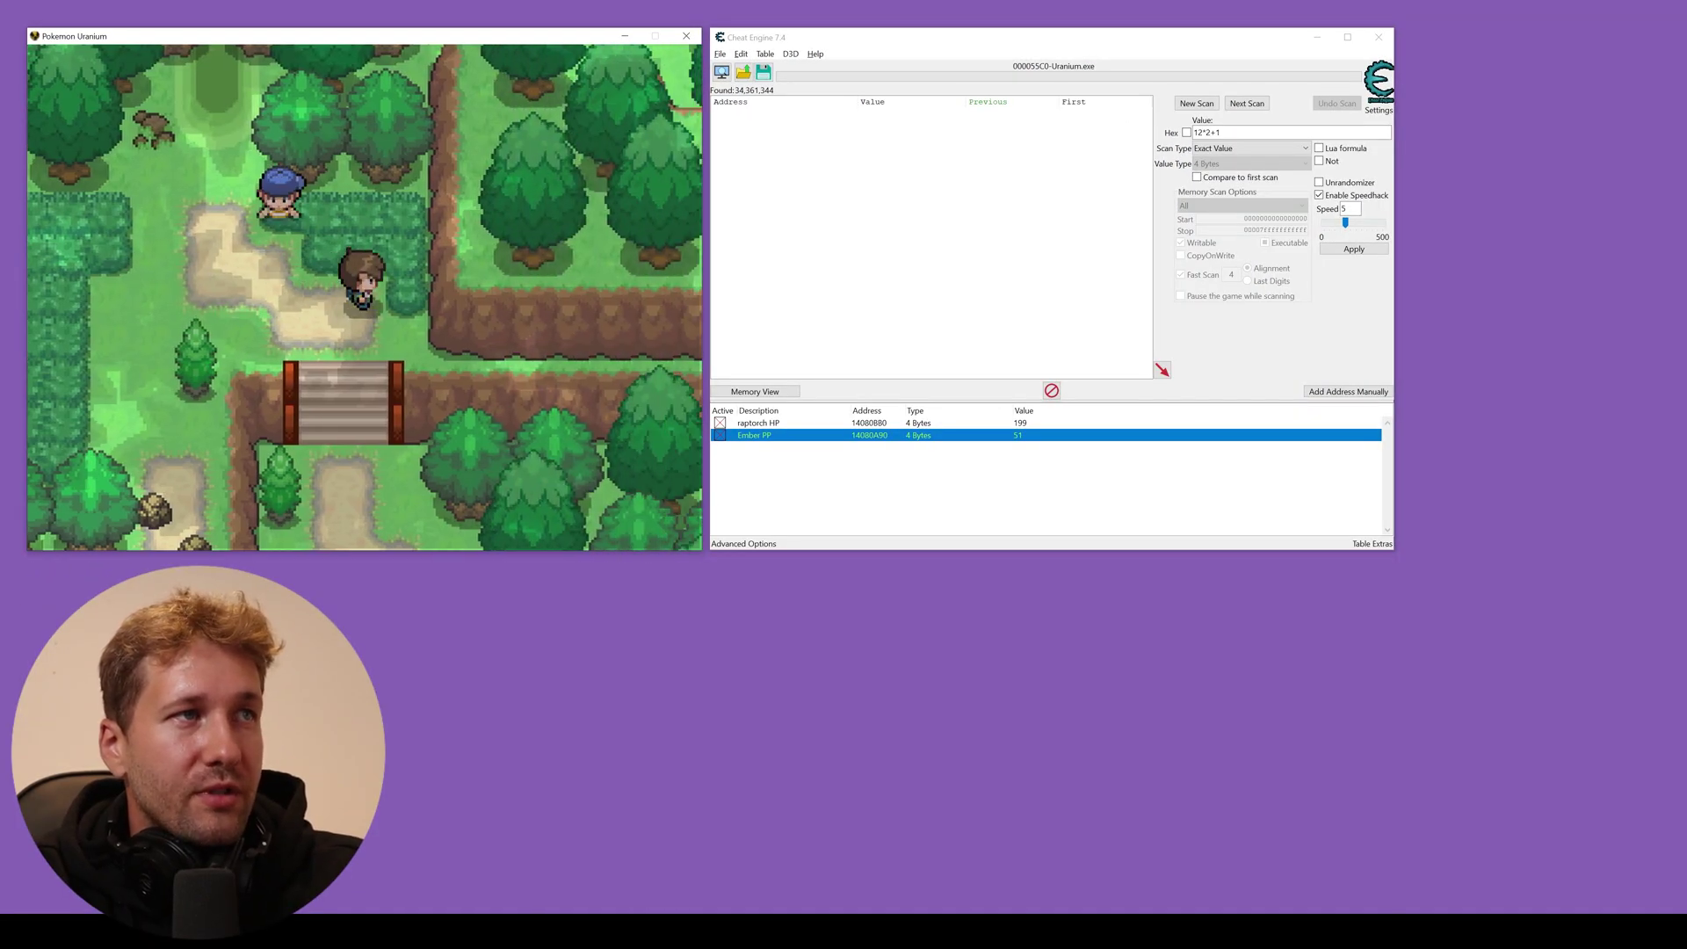
key("Down")
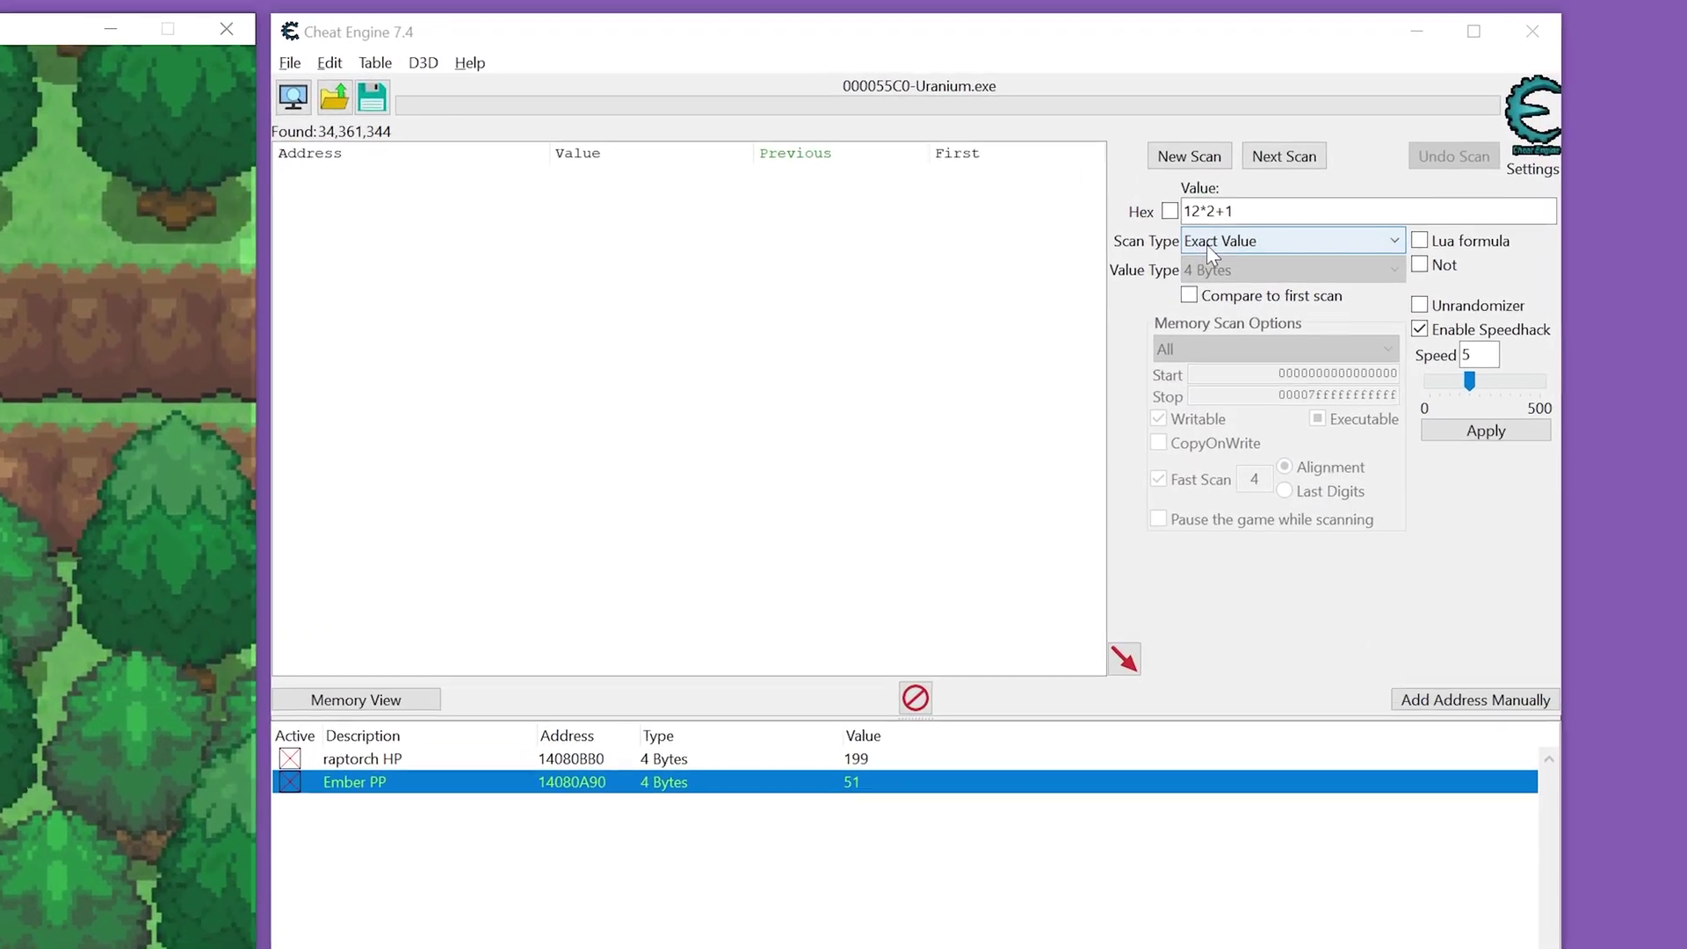
left_click(1209, 253)
left_click(1274, 397)
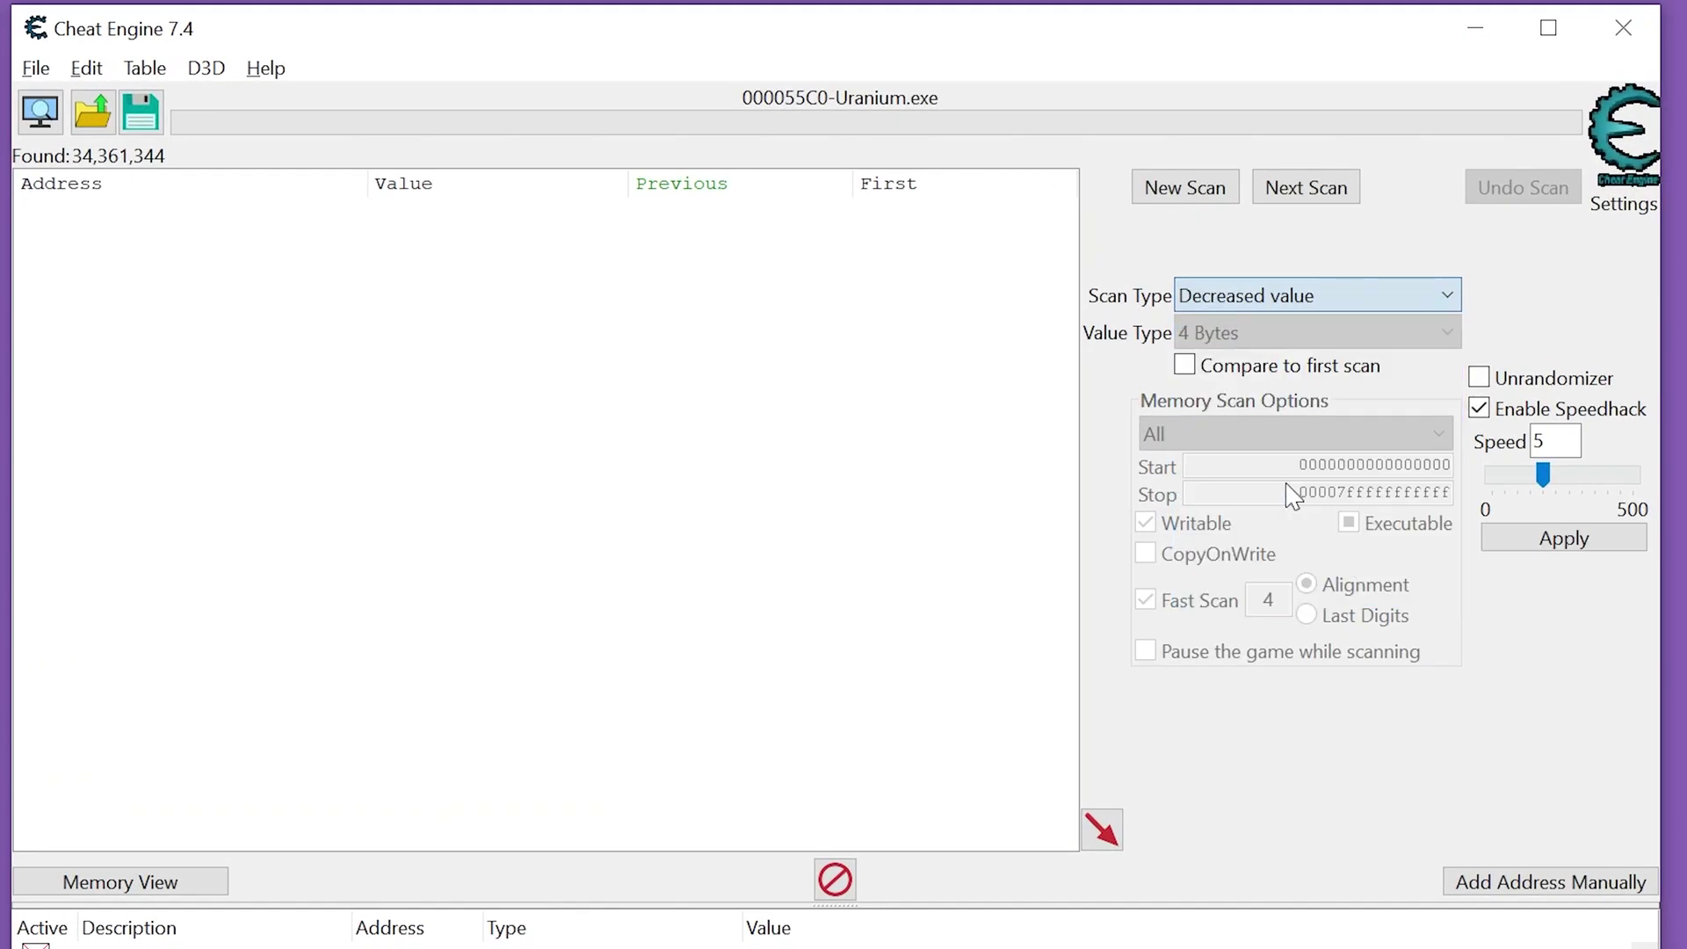
left_click(1292, 196)
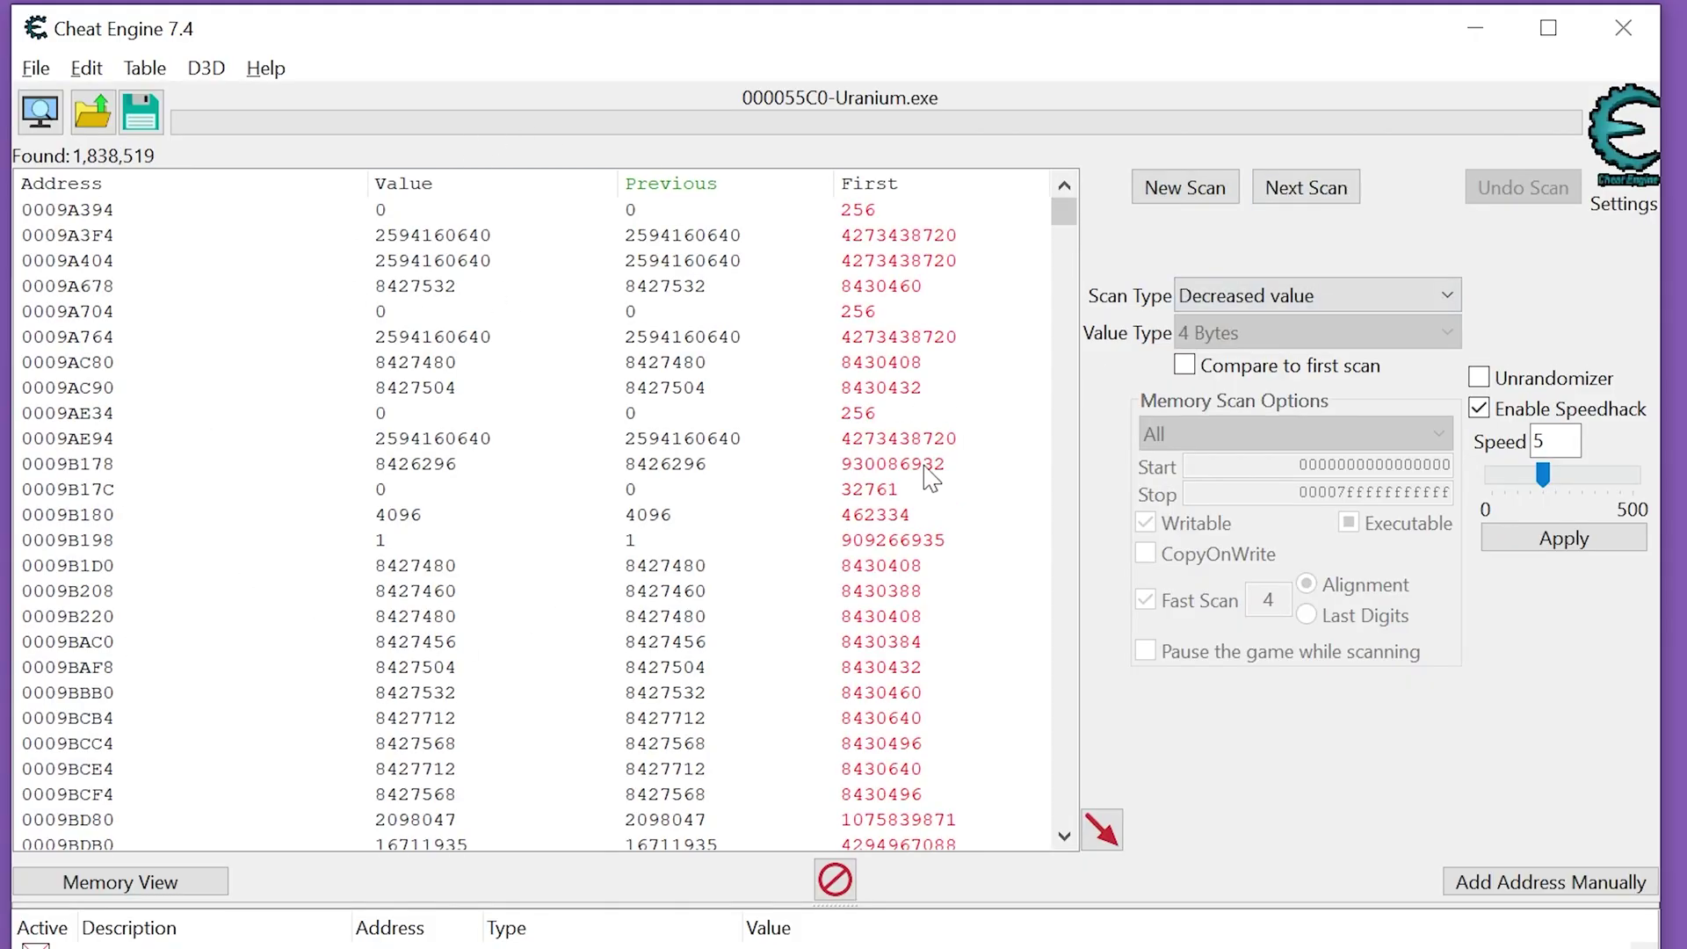
- Narrow the results with next scans for an unchanged value while the character stands still
left_click(1303, 297)
left_click(1315, 567)
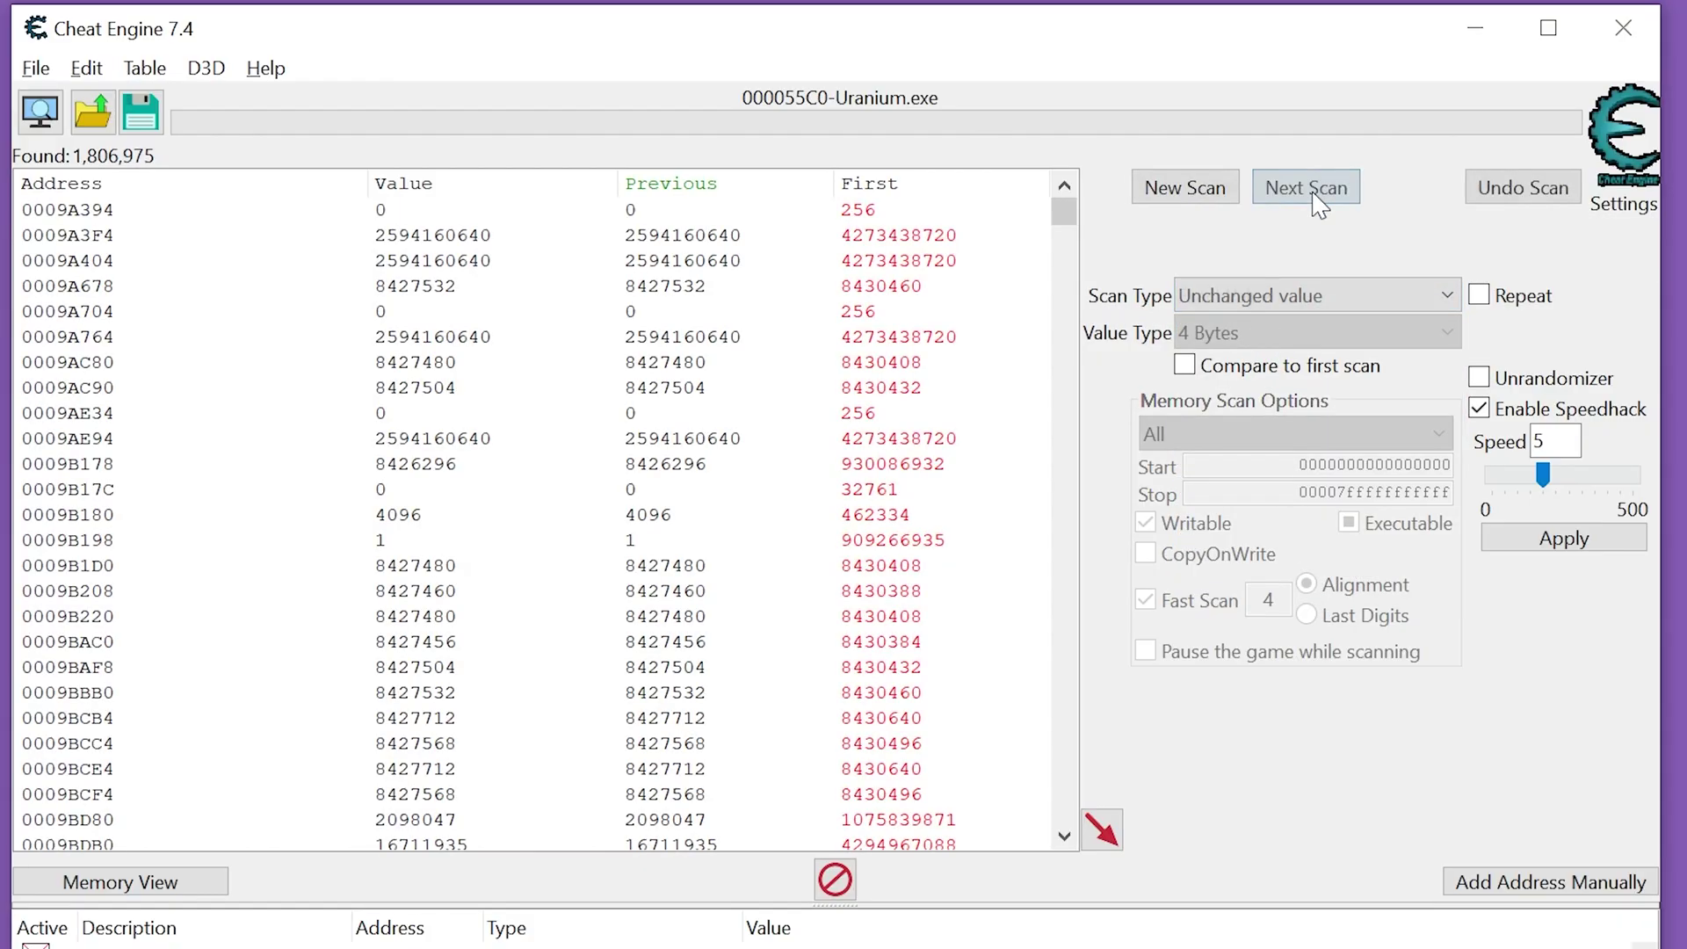
left_click(1316, 198)
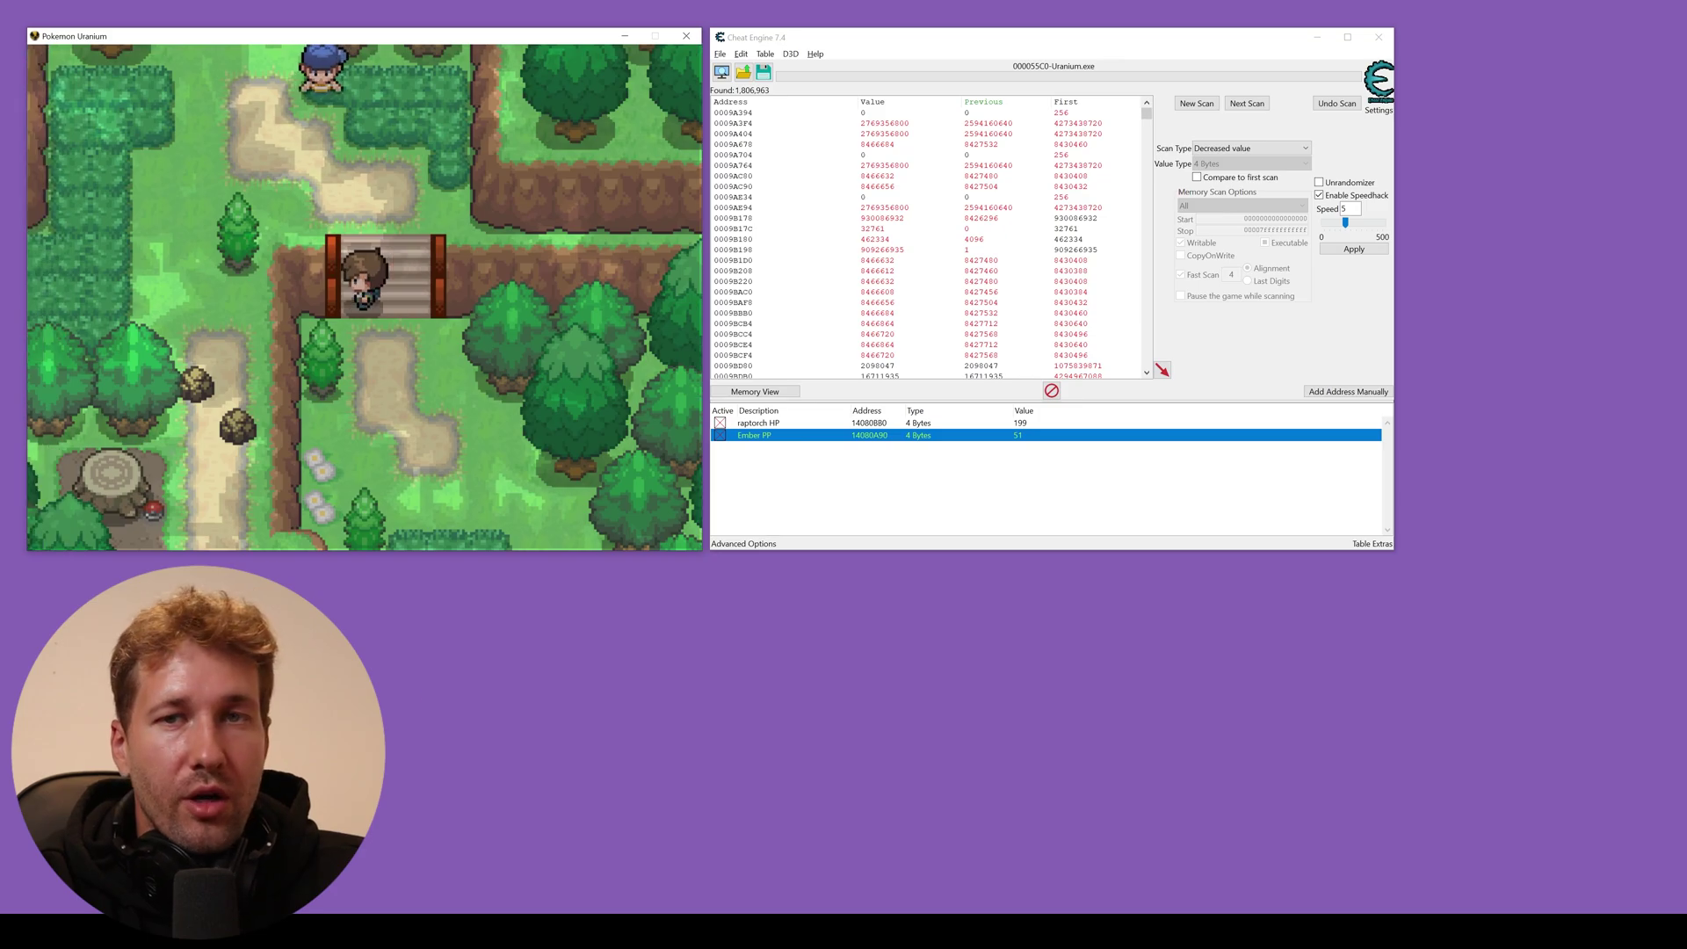
- Walk south past the bridge on Route 01 and run another decreased value next scan
key("Down")
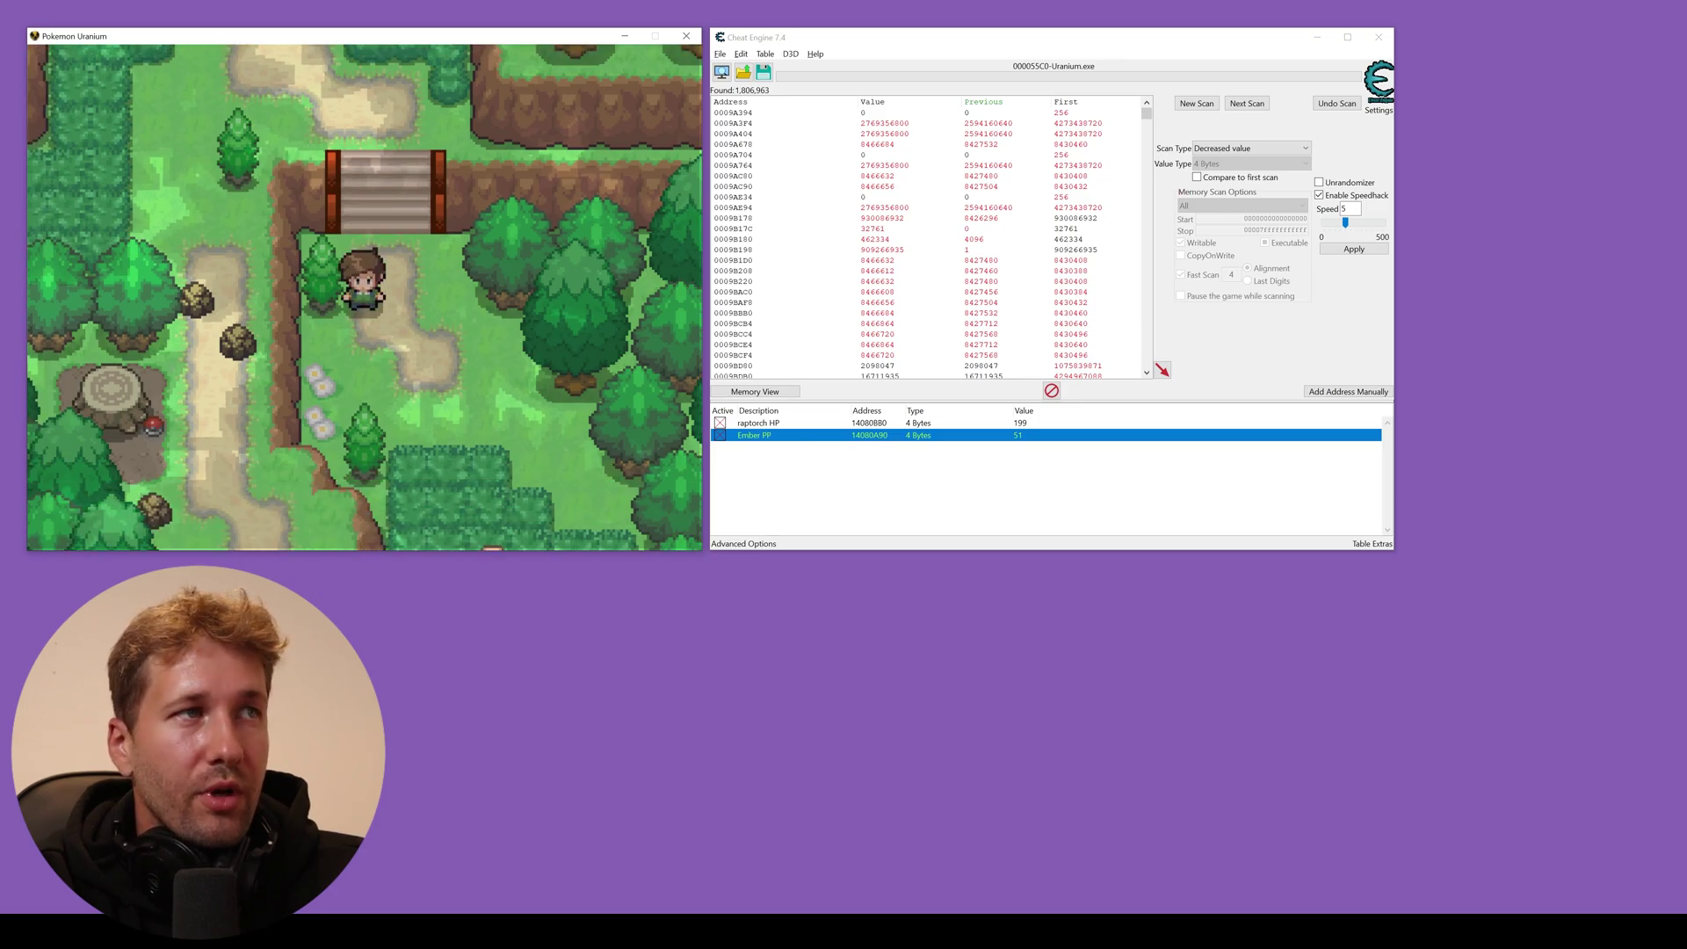
key("Right")
key("Down")
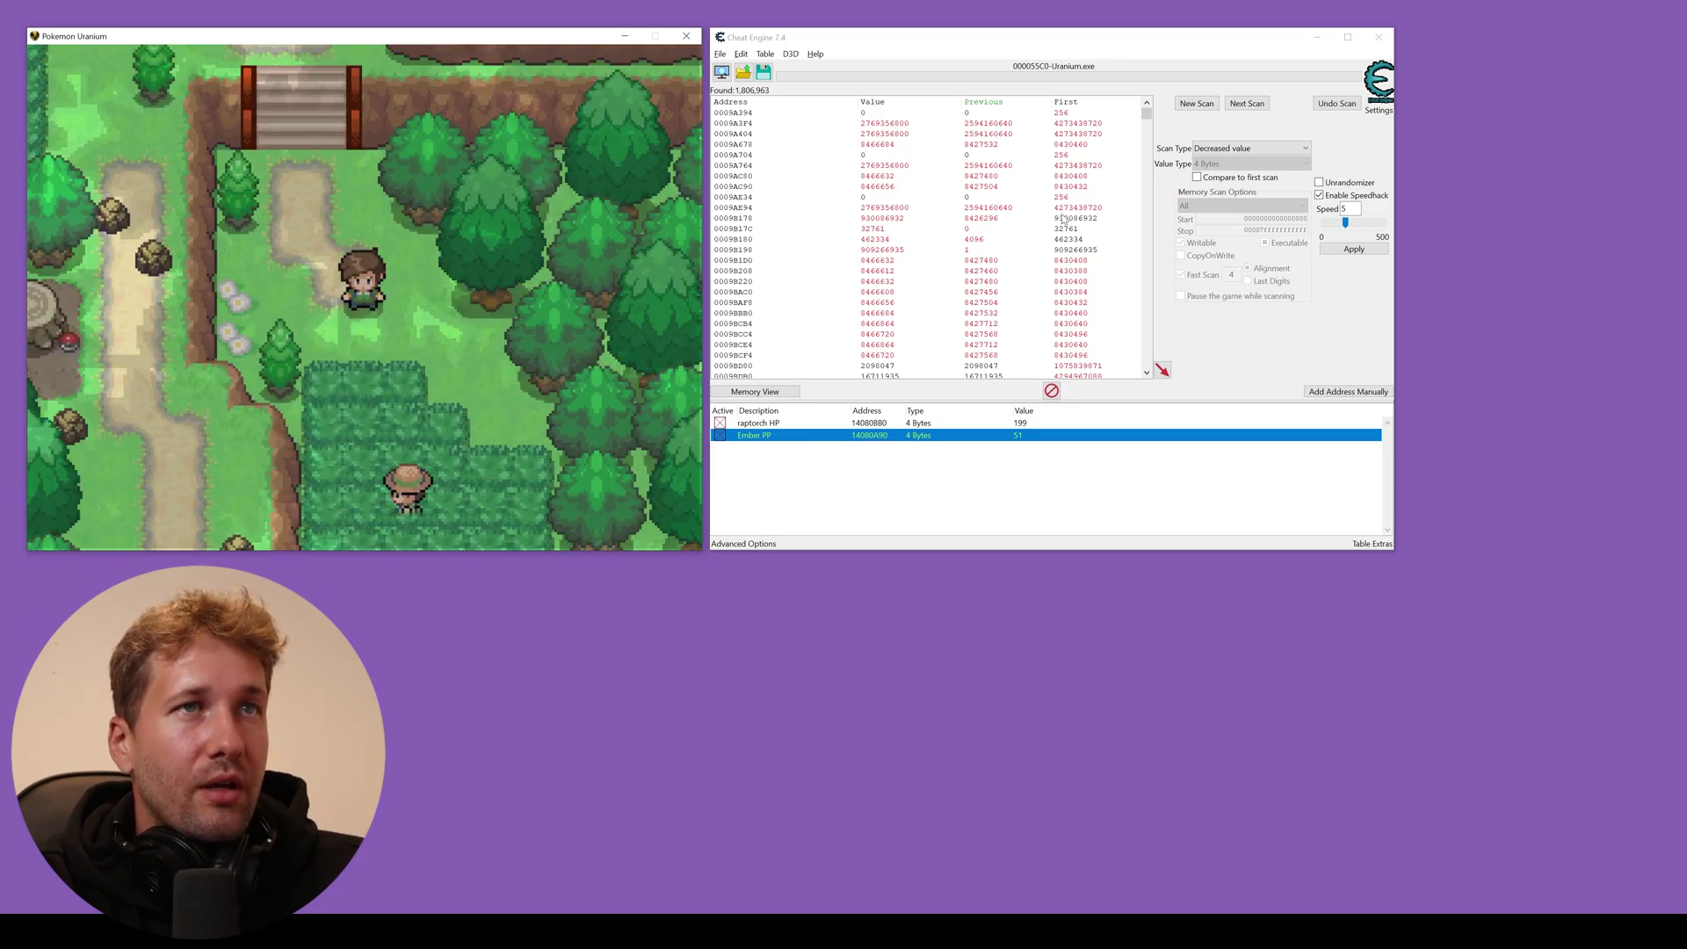
left_click(1246, 104)
- Walk back north and around Route 01, filtering the results with two more decreased value scans
left_click(404, 231)
key("Up")
key("Up")
key("Up")
key("Up")
key("Up")
key("Up")
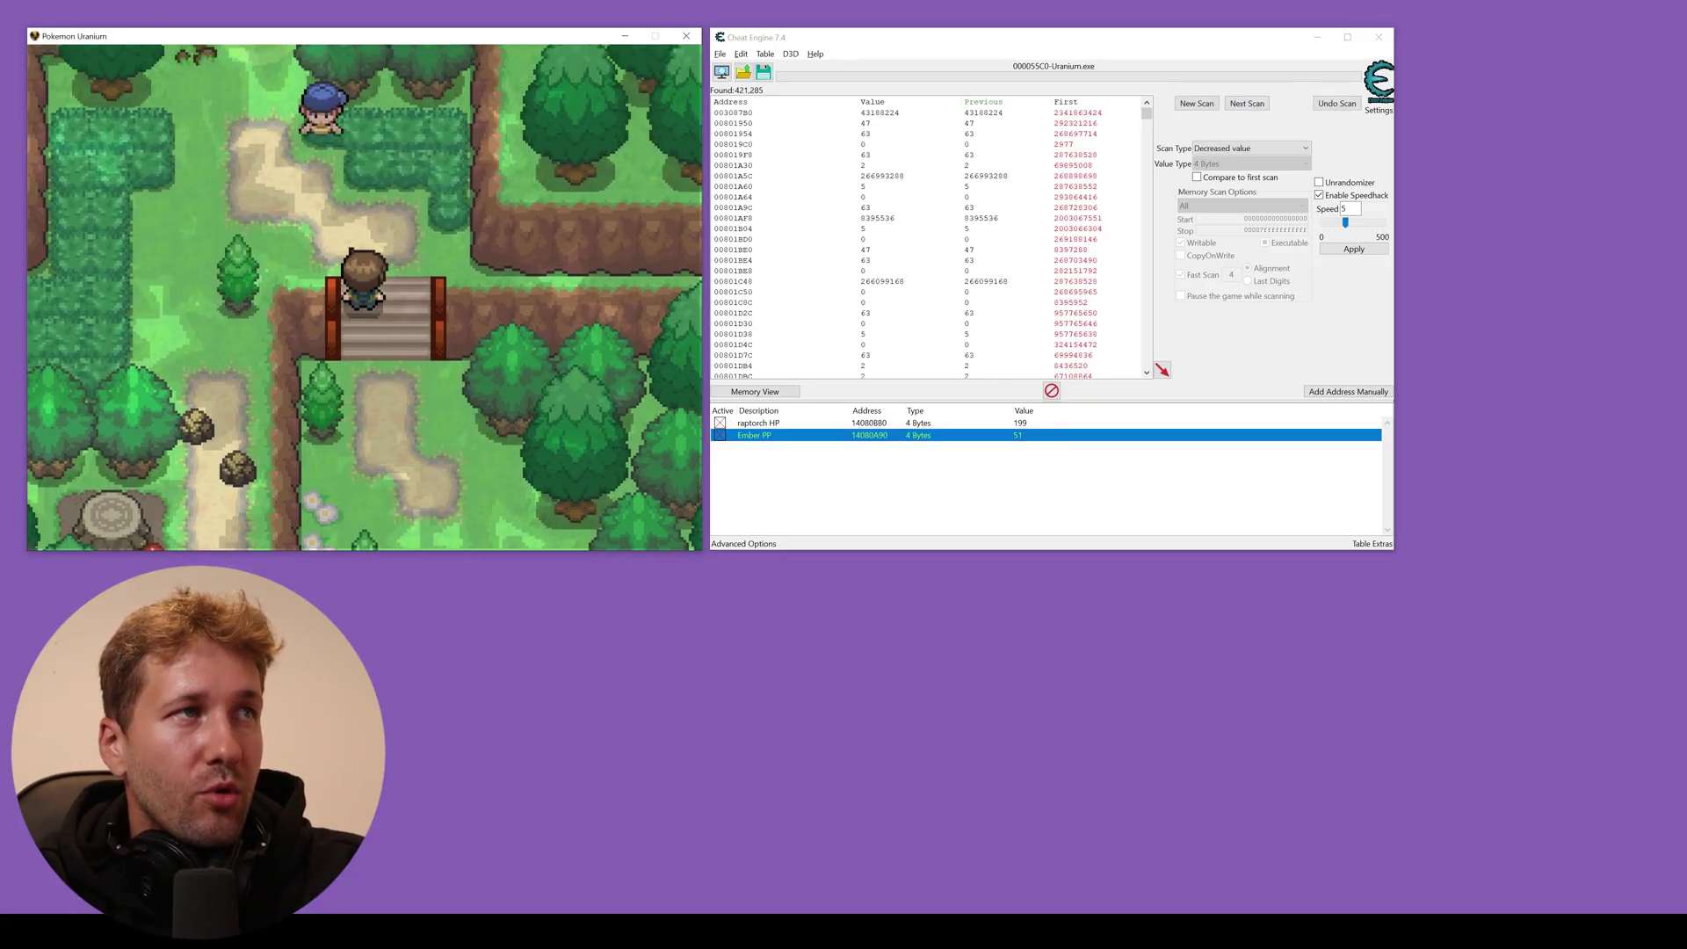
left_click(1252, 105)
left_click(434, 319)
key("Right")
key("Down")
key("Up")
left_click(1247, 105)
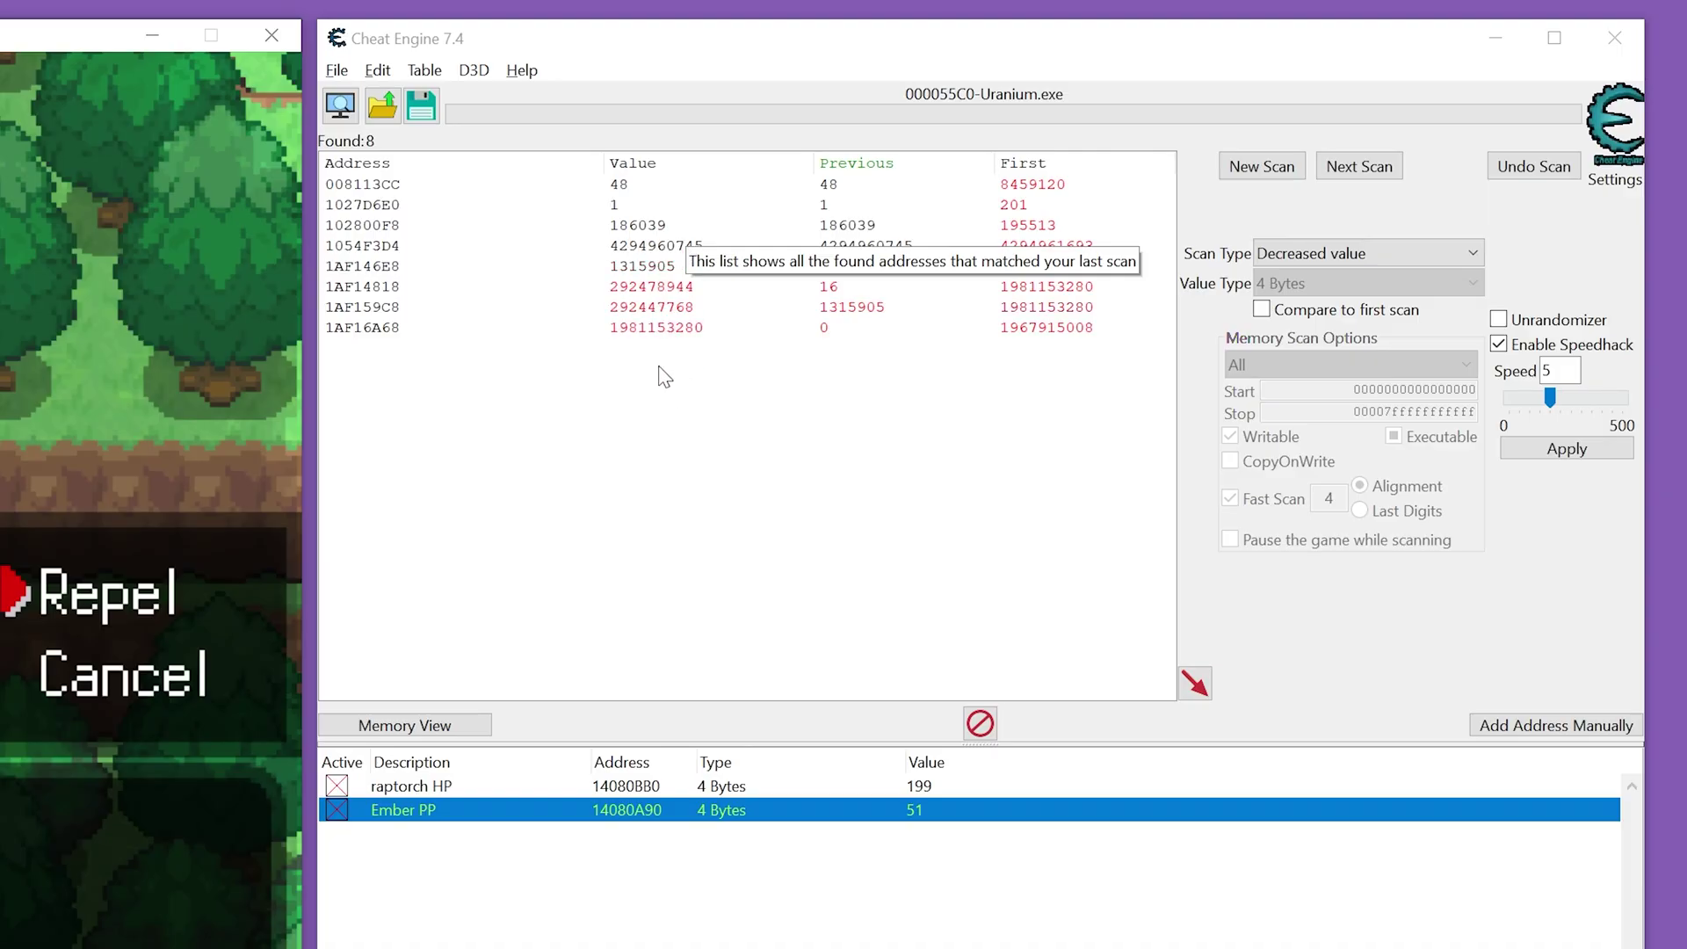
- Add the found address 1027D6E0 to the address list and describe it as Repel Count
left_click(640, 207)
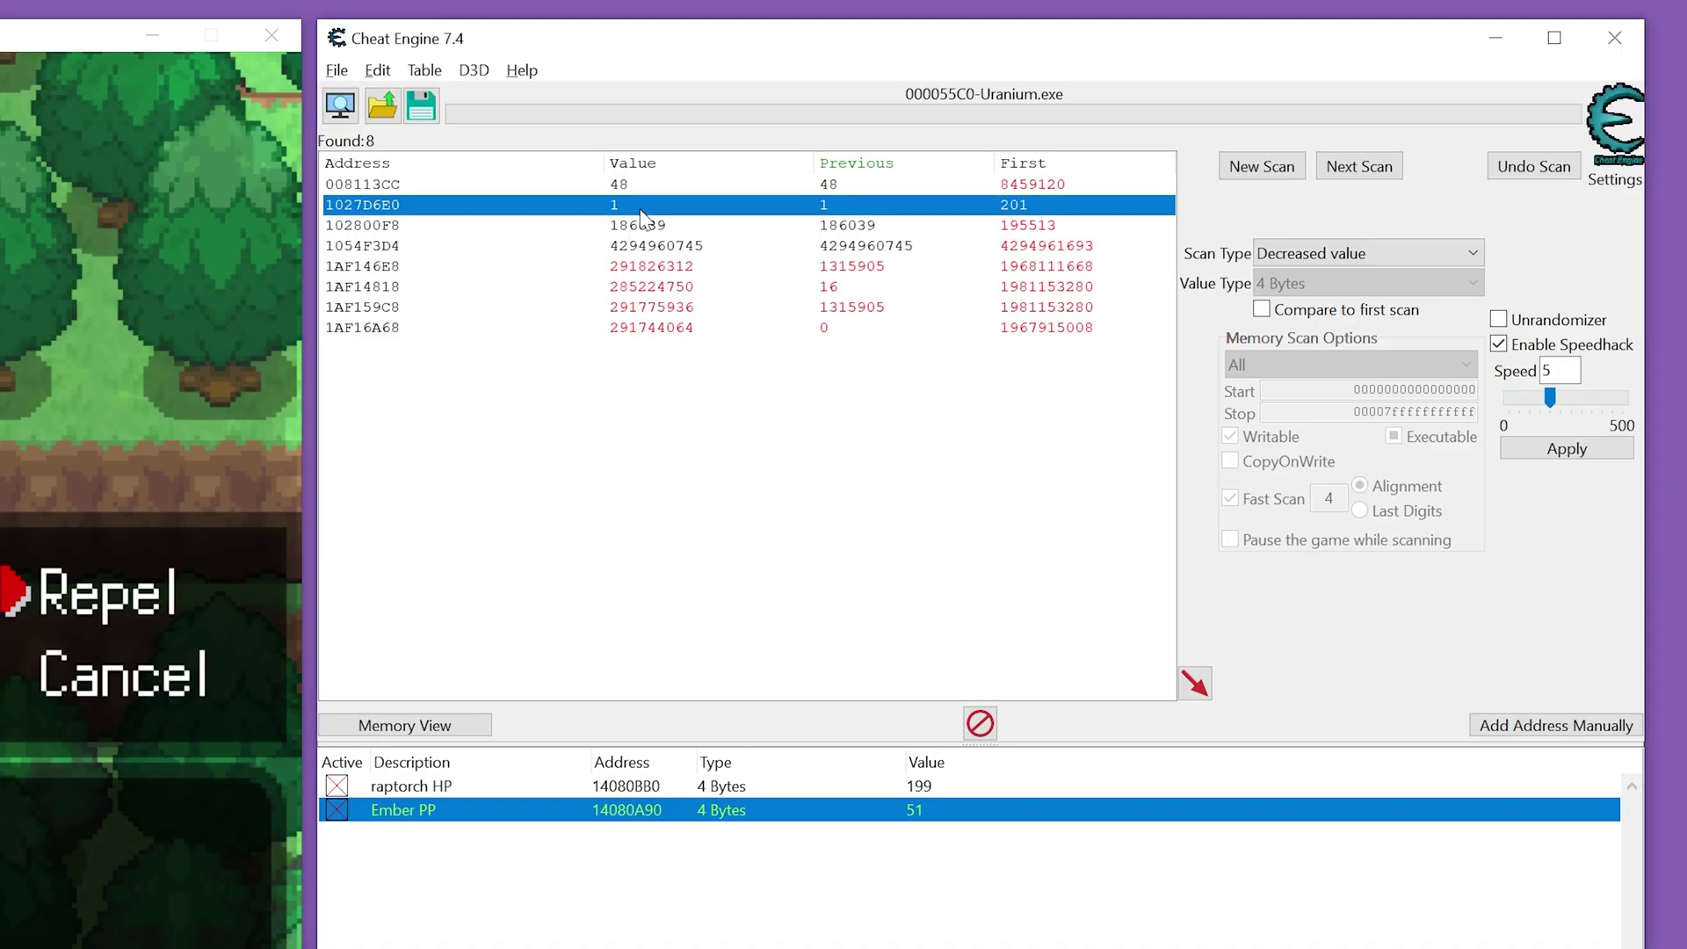
left_click(656, 423)
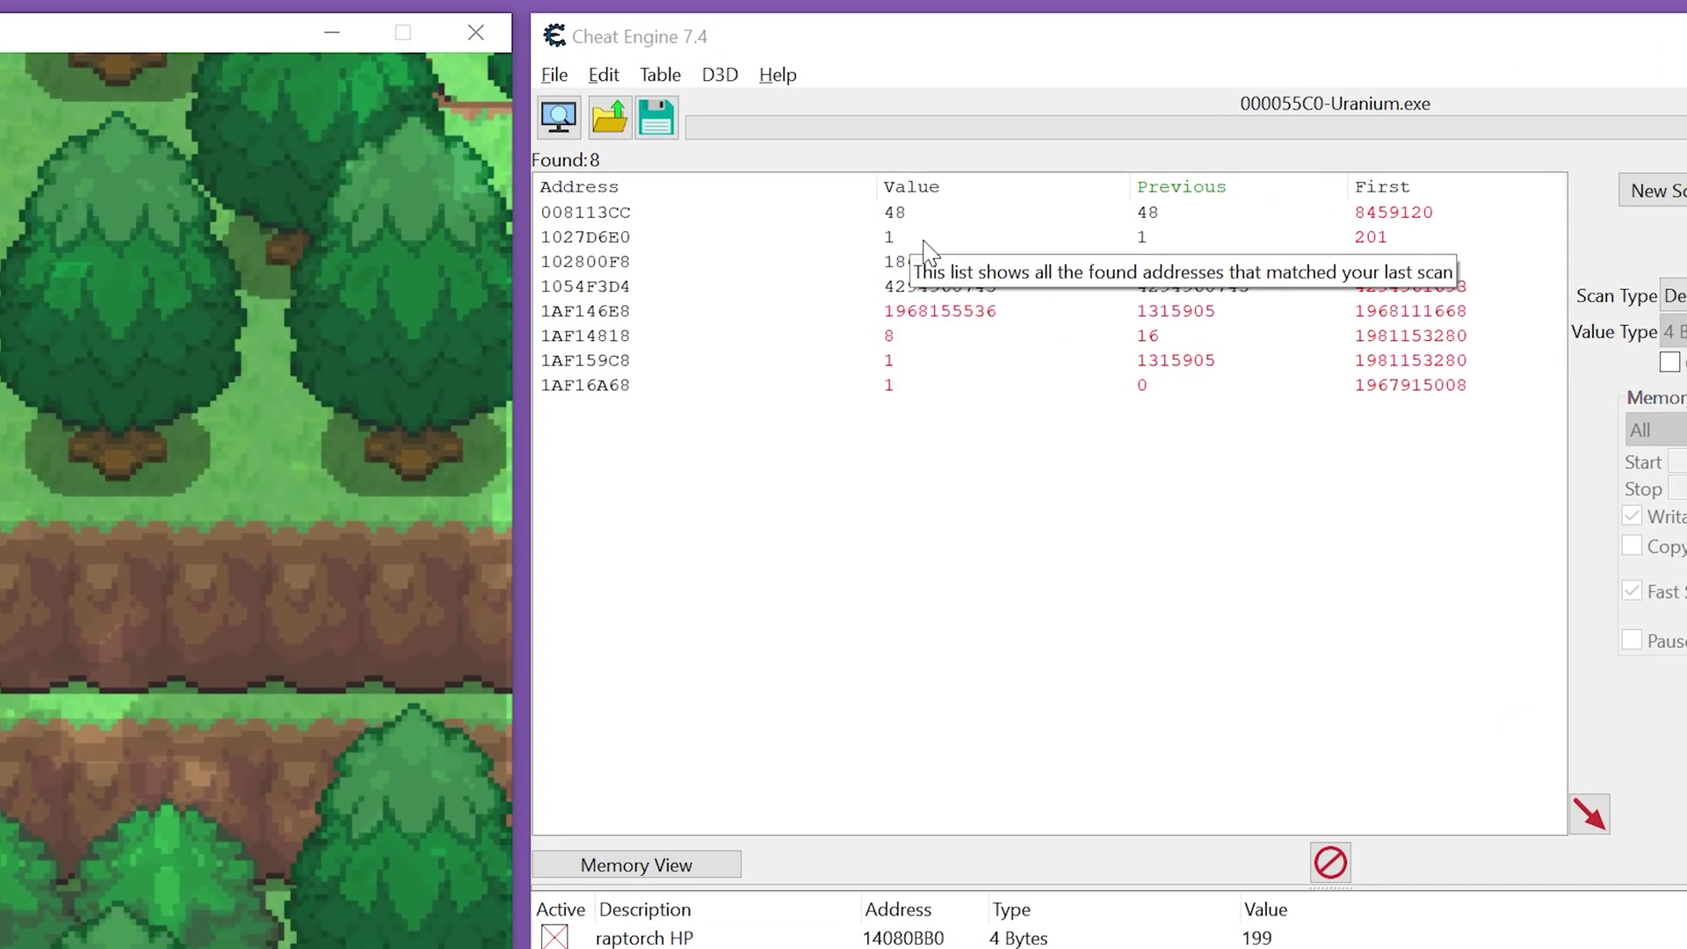
left_click(937, 239)
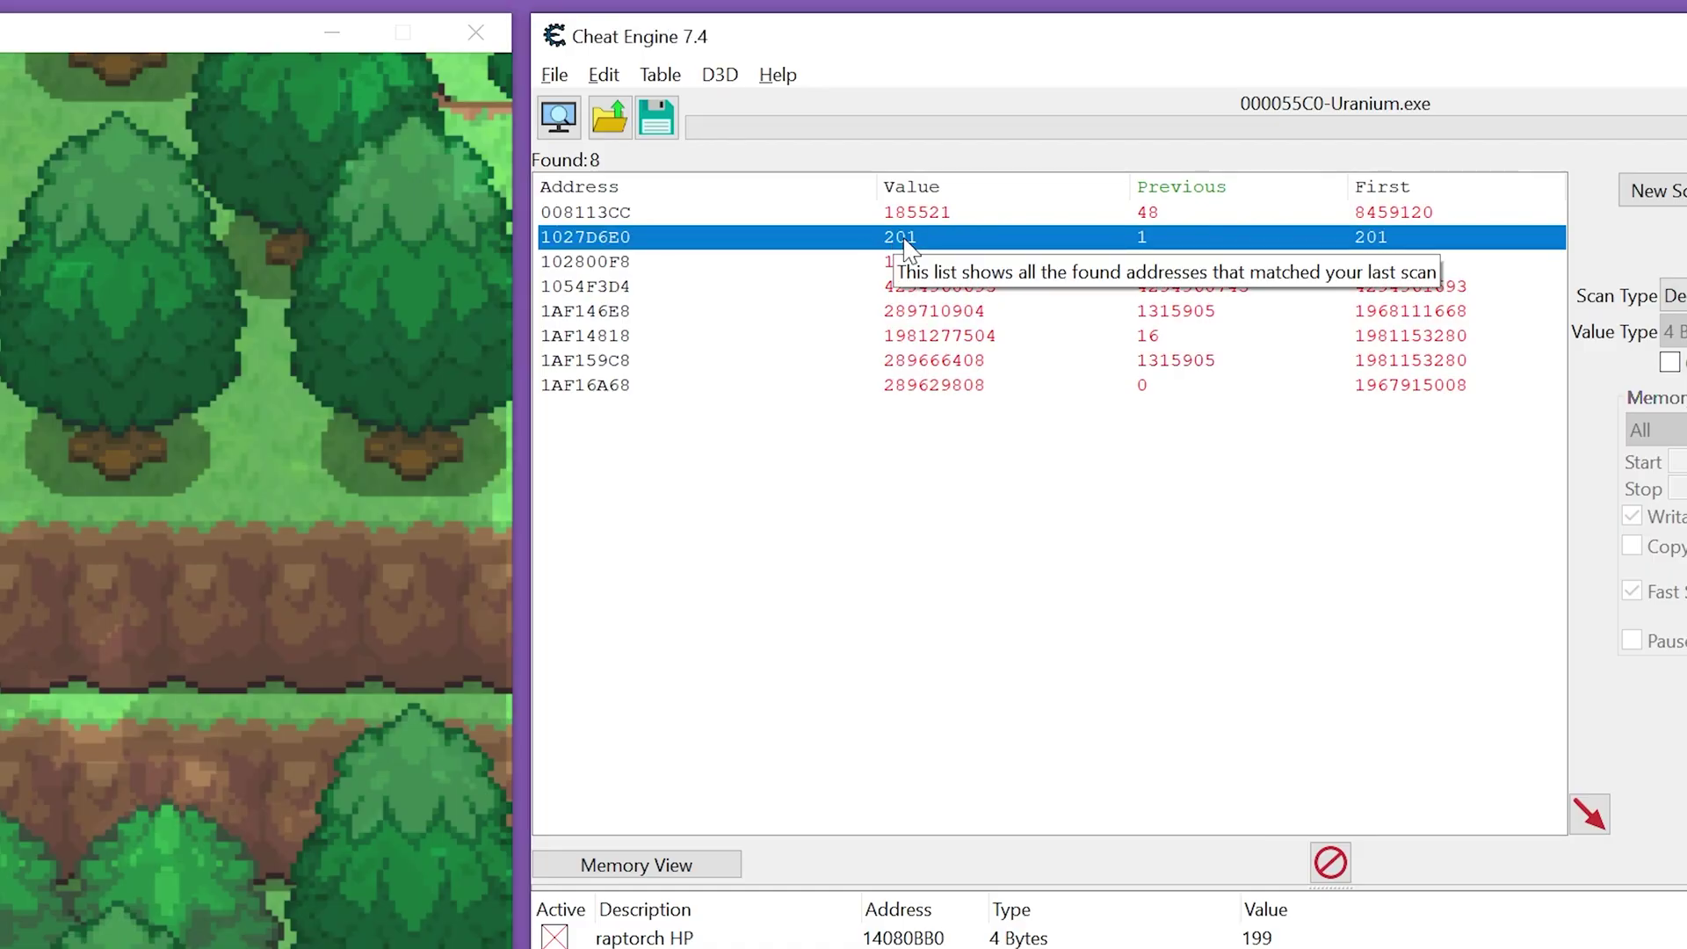
double_click(937, 237)
double_click(676, 825)
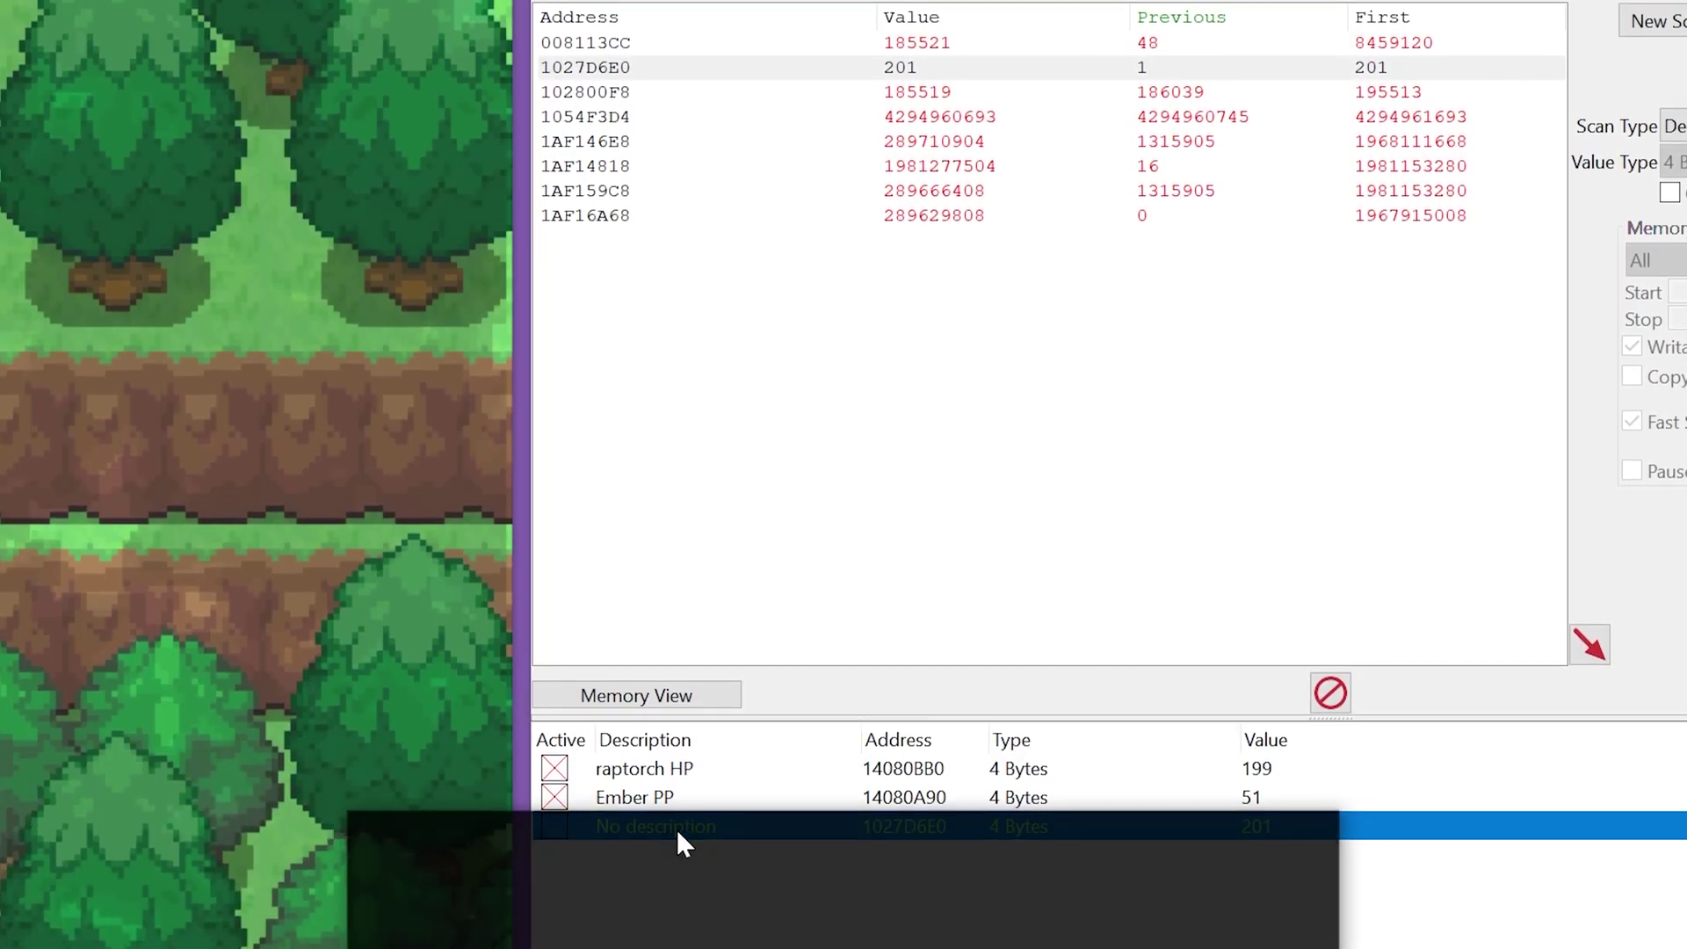
type("Repel")
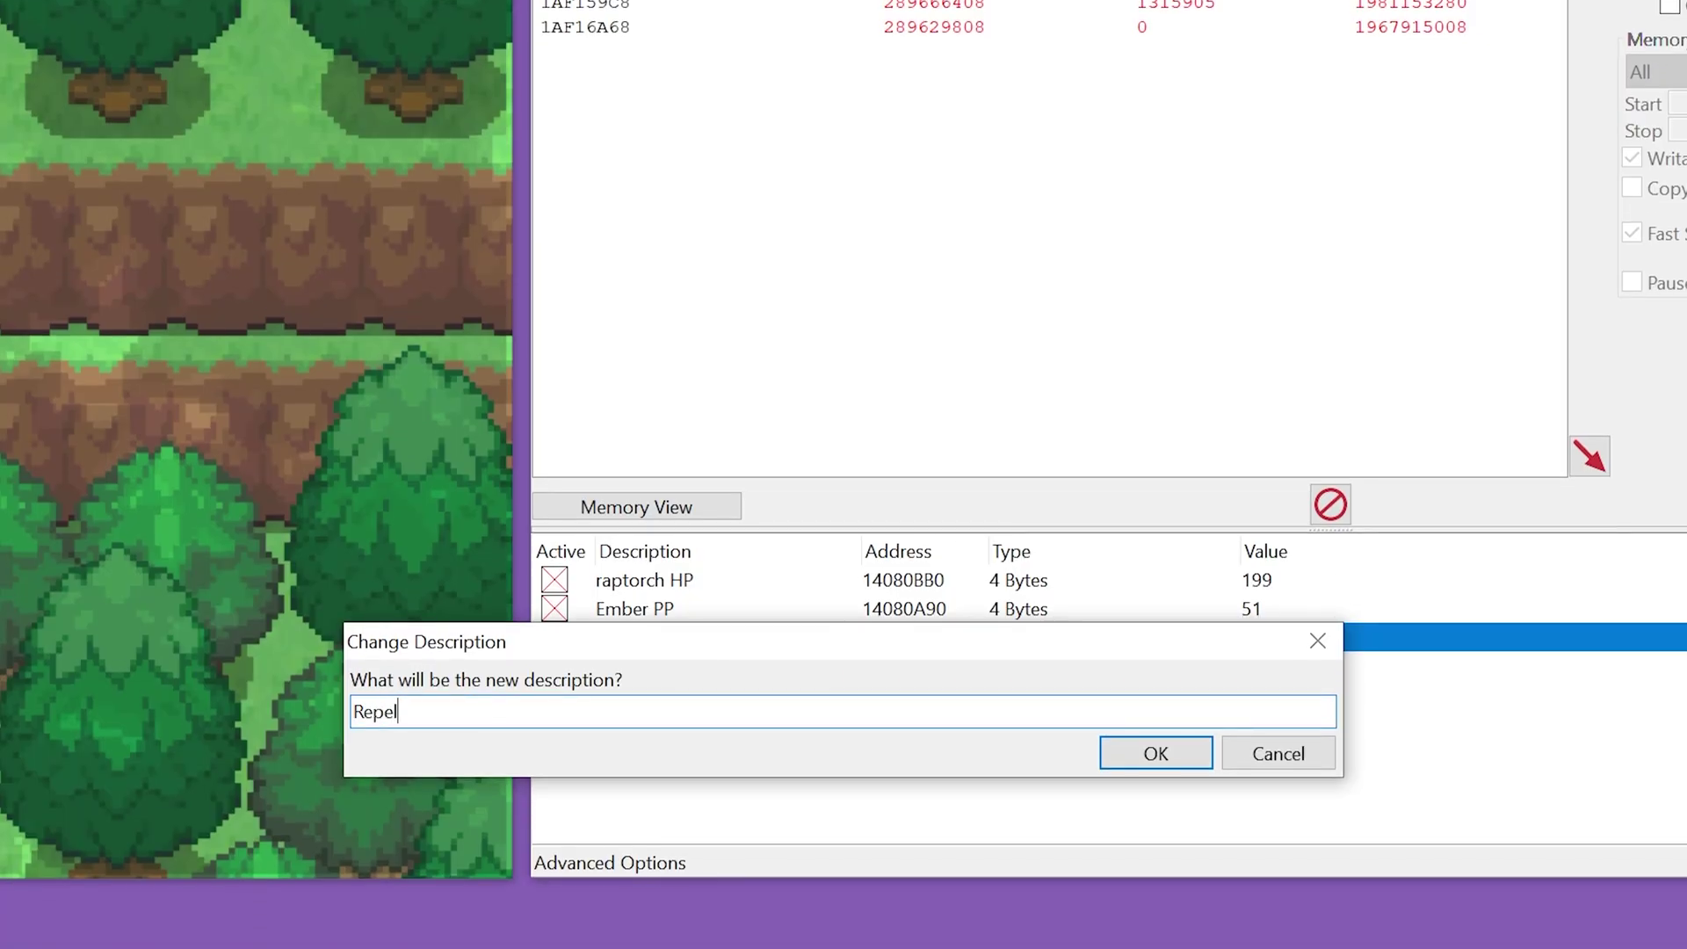
type(" Count")
key("Return")
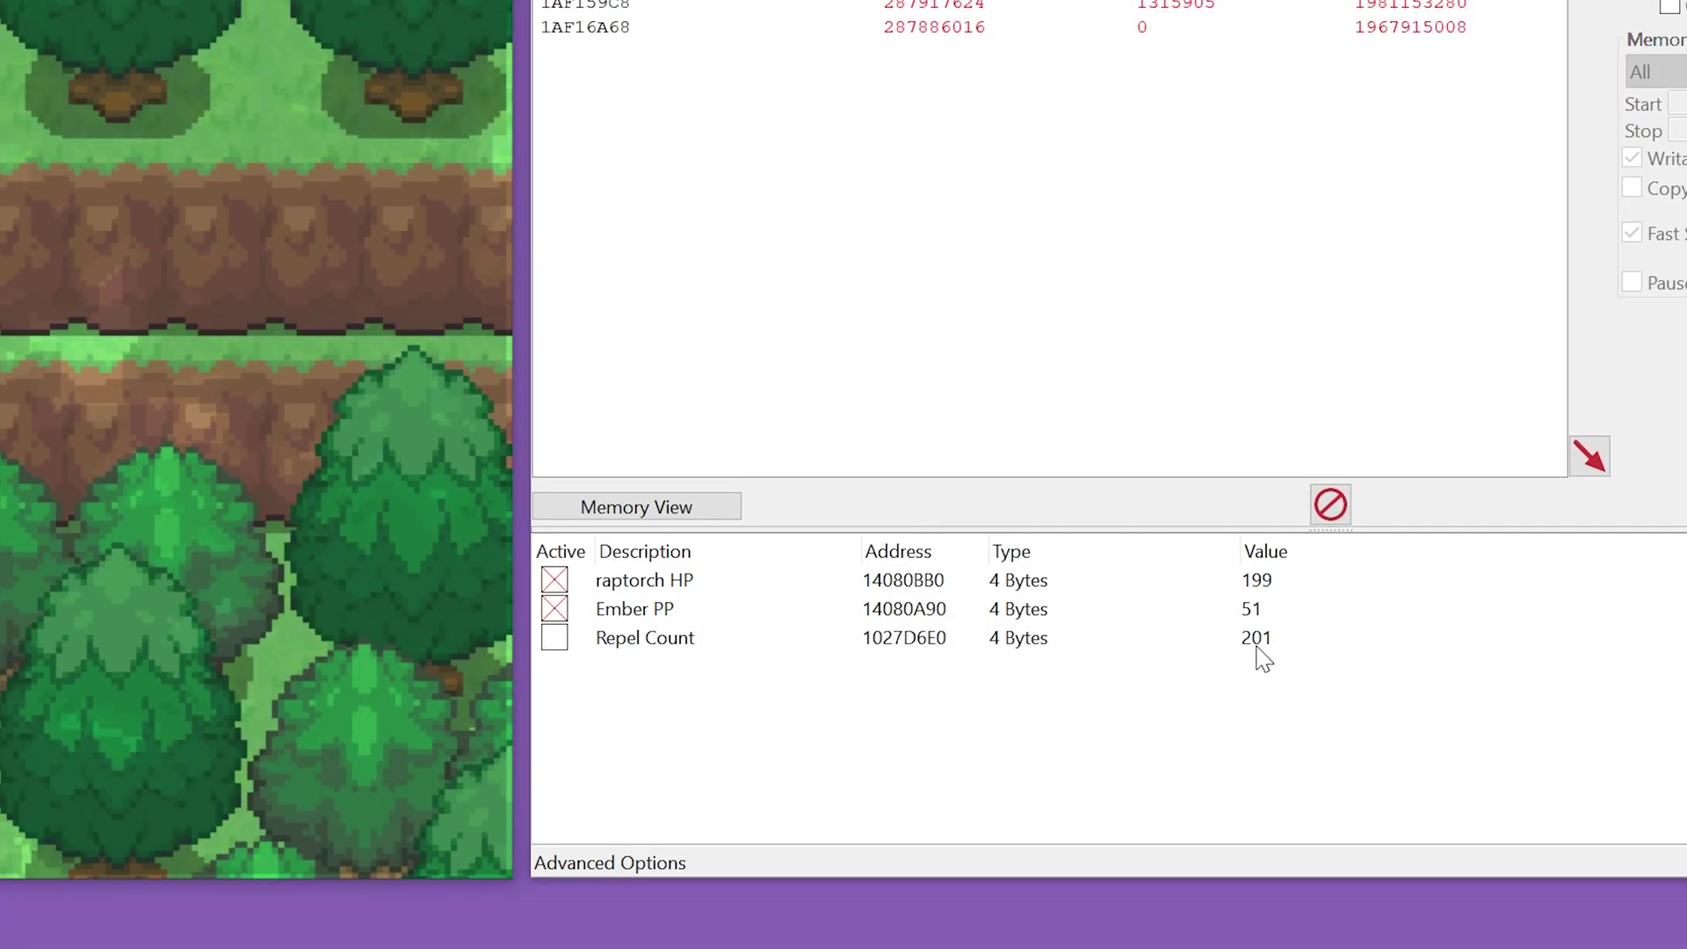
- Walk around the bridge on Route 01 and check how the Repel Count value changes with each step
key("Down")
key("Down")
key("Down")
key("Left")
key("Left")
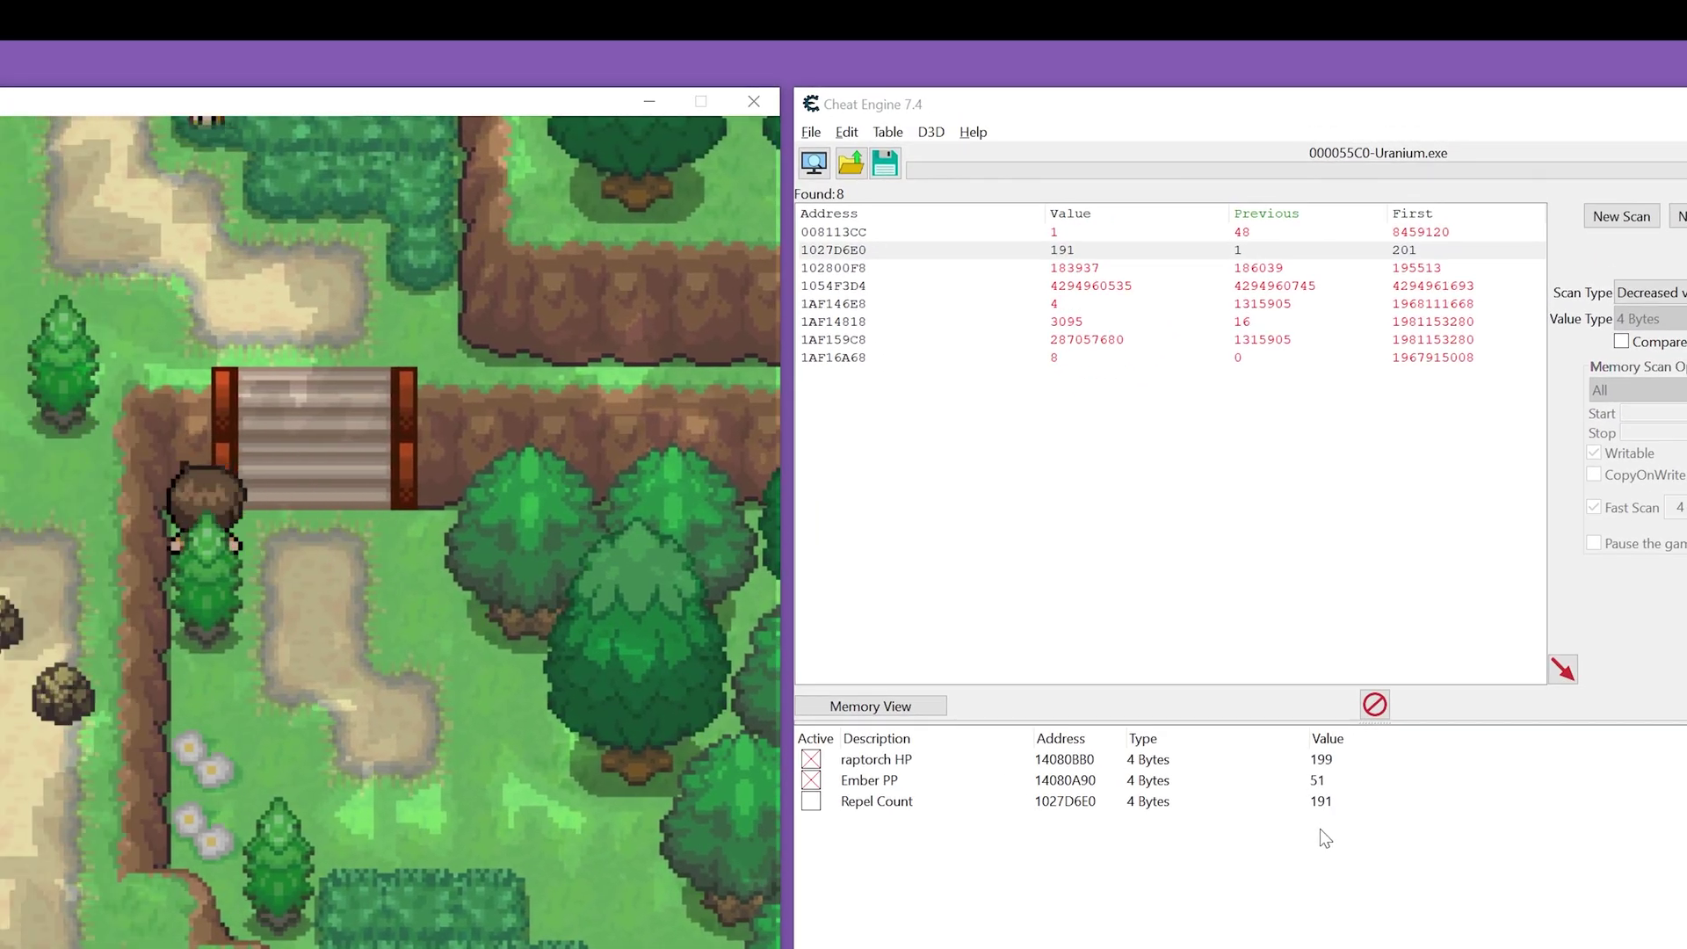
key("Right")
key("Right")
key("Up")
key("Up")
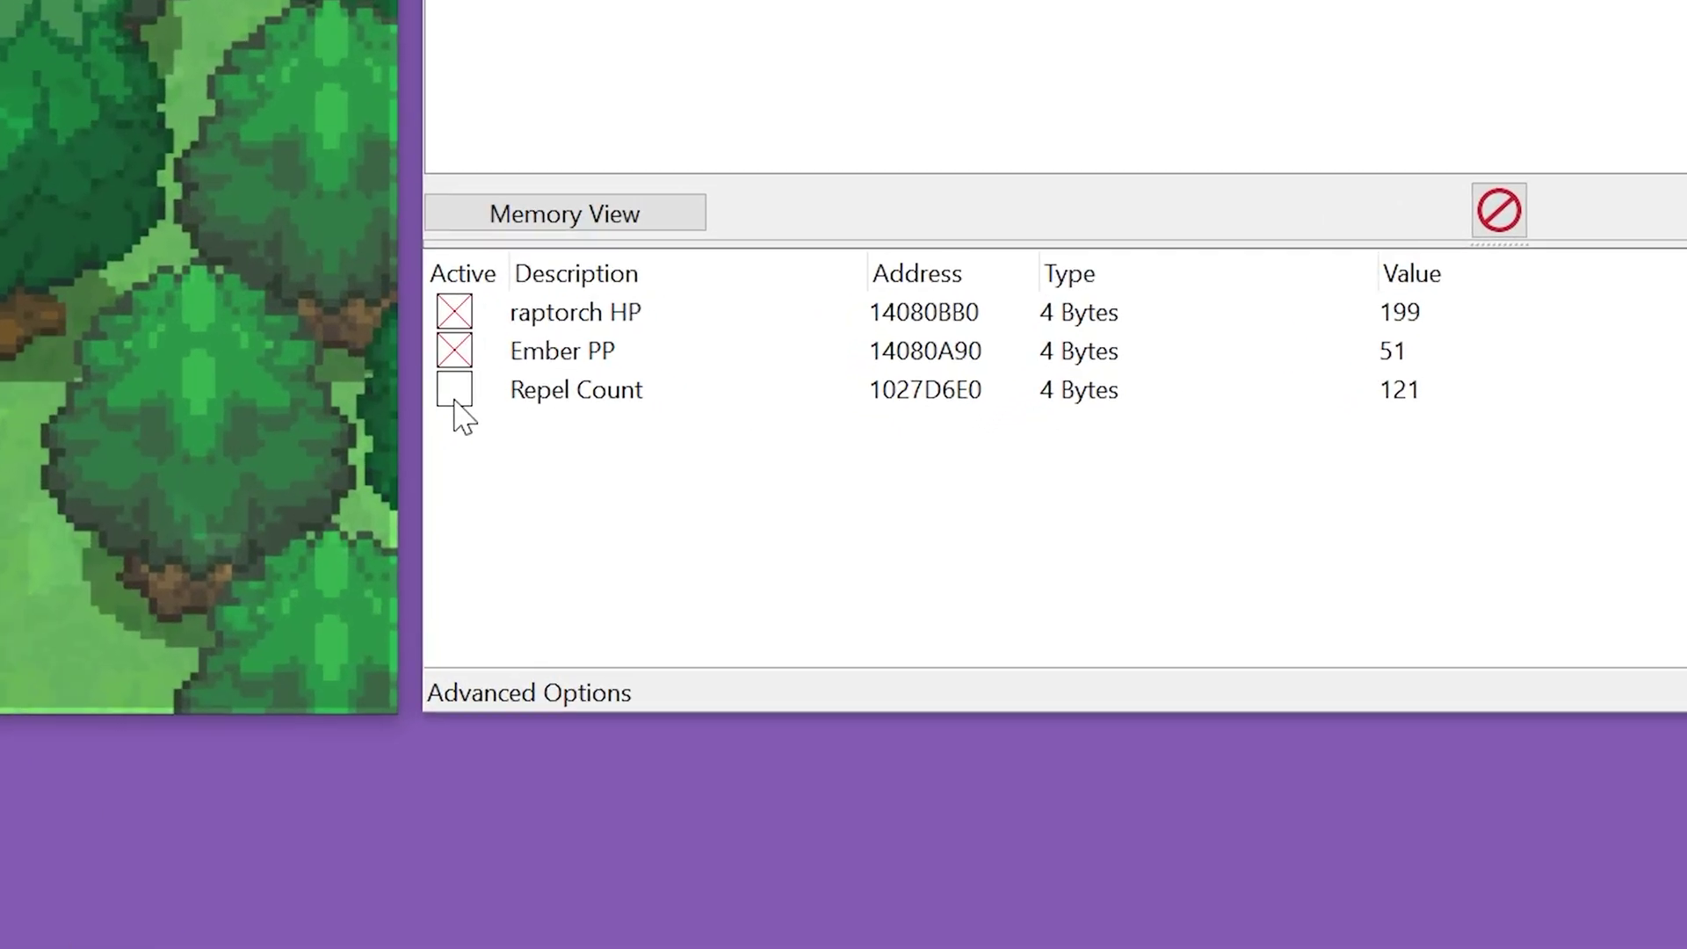
- Freeze the Repel Count value and walk across the bridge to test it
left_click(720, 449)
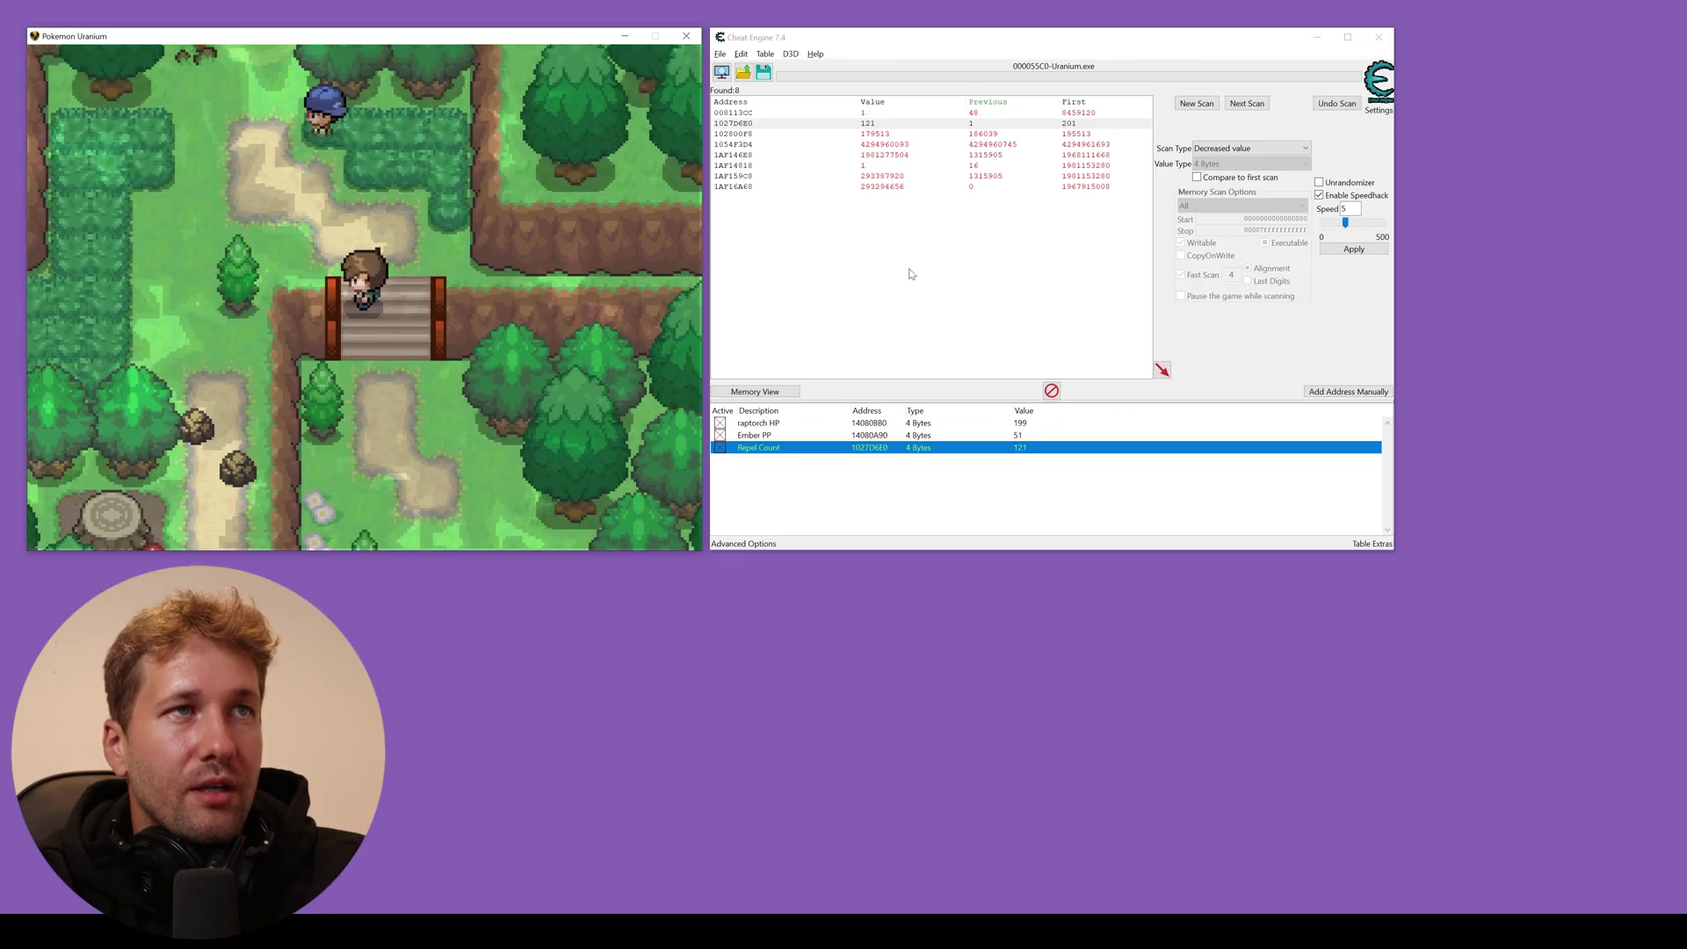
key("Up")
key("Down")
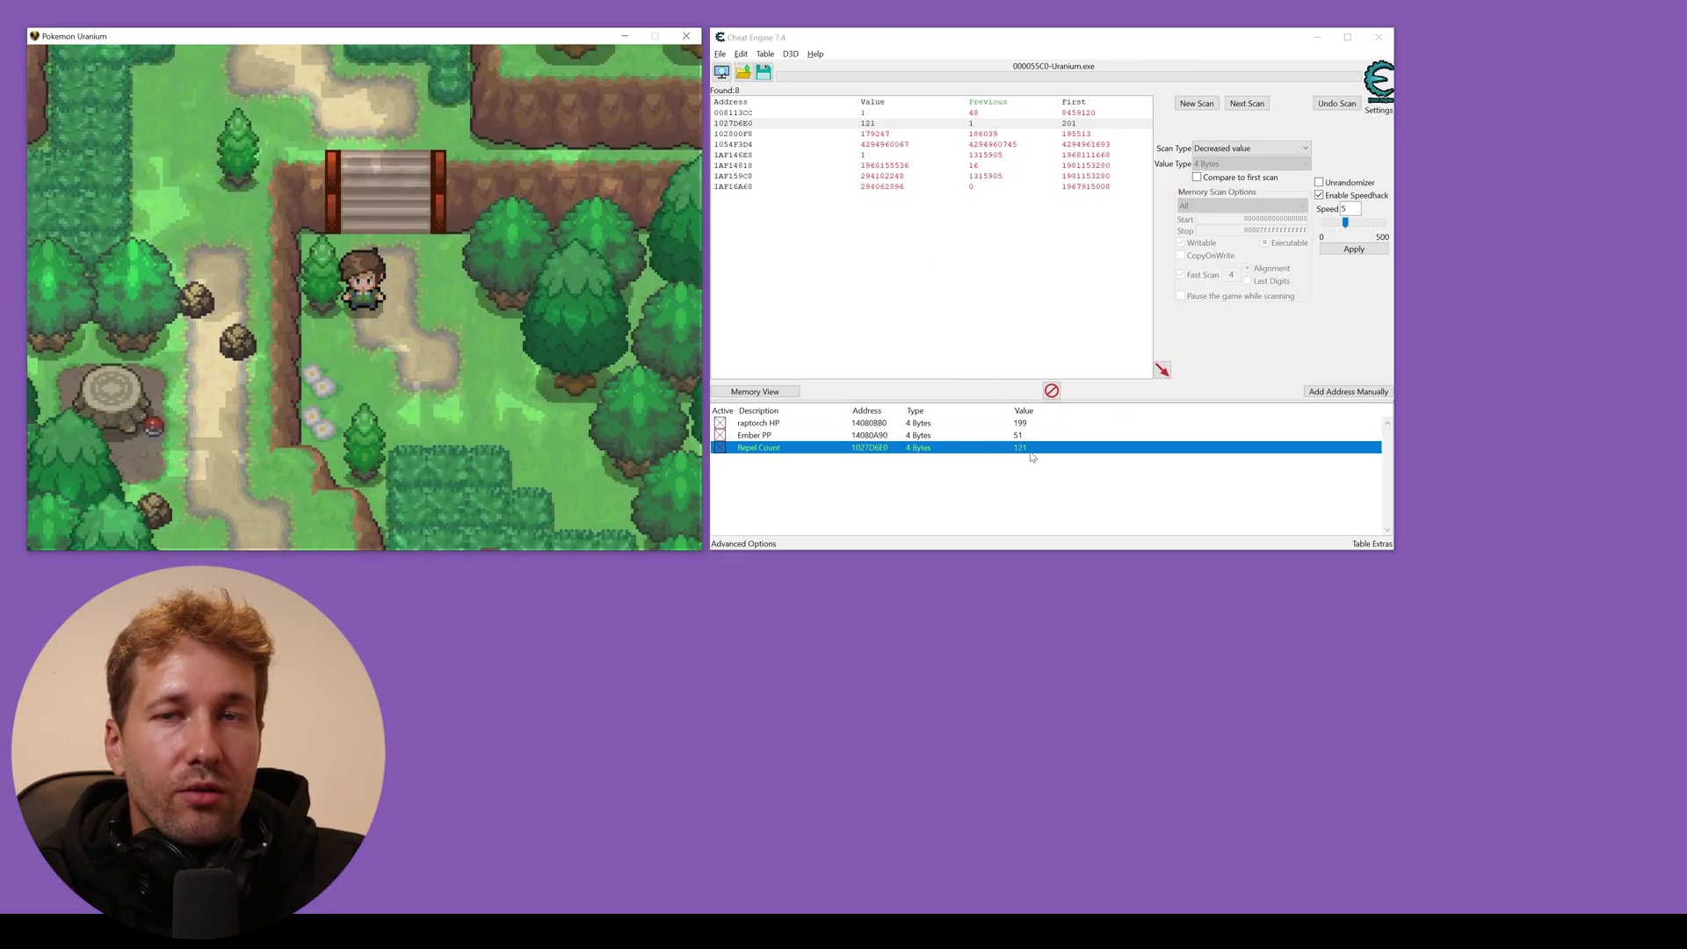
- Walk around Route 01 until the Repel wears off and answer the offer to use another one
key("Up")
key("Down")
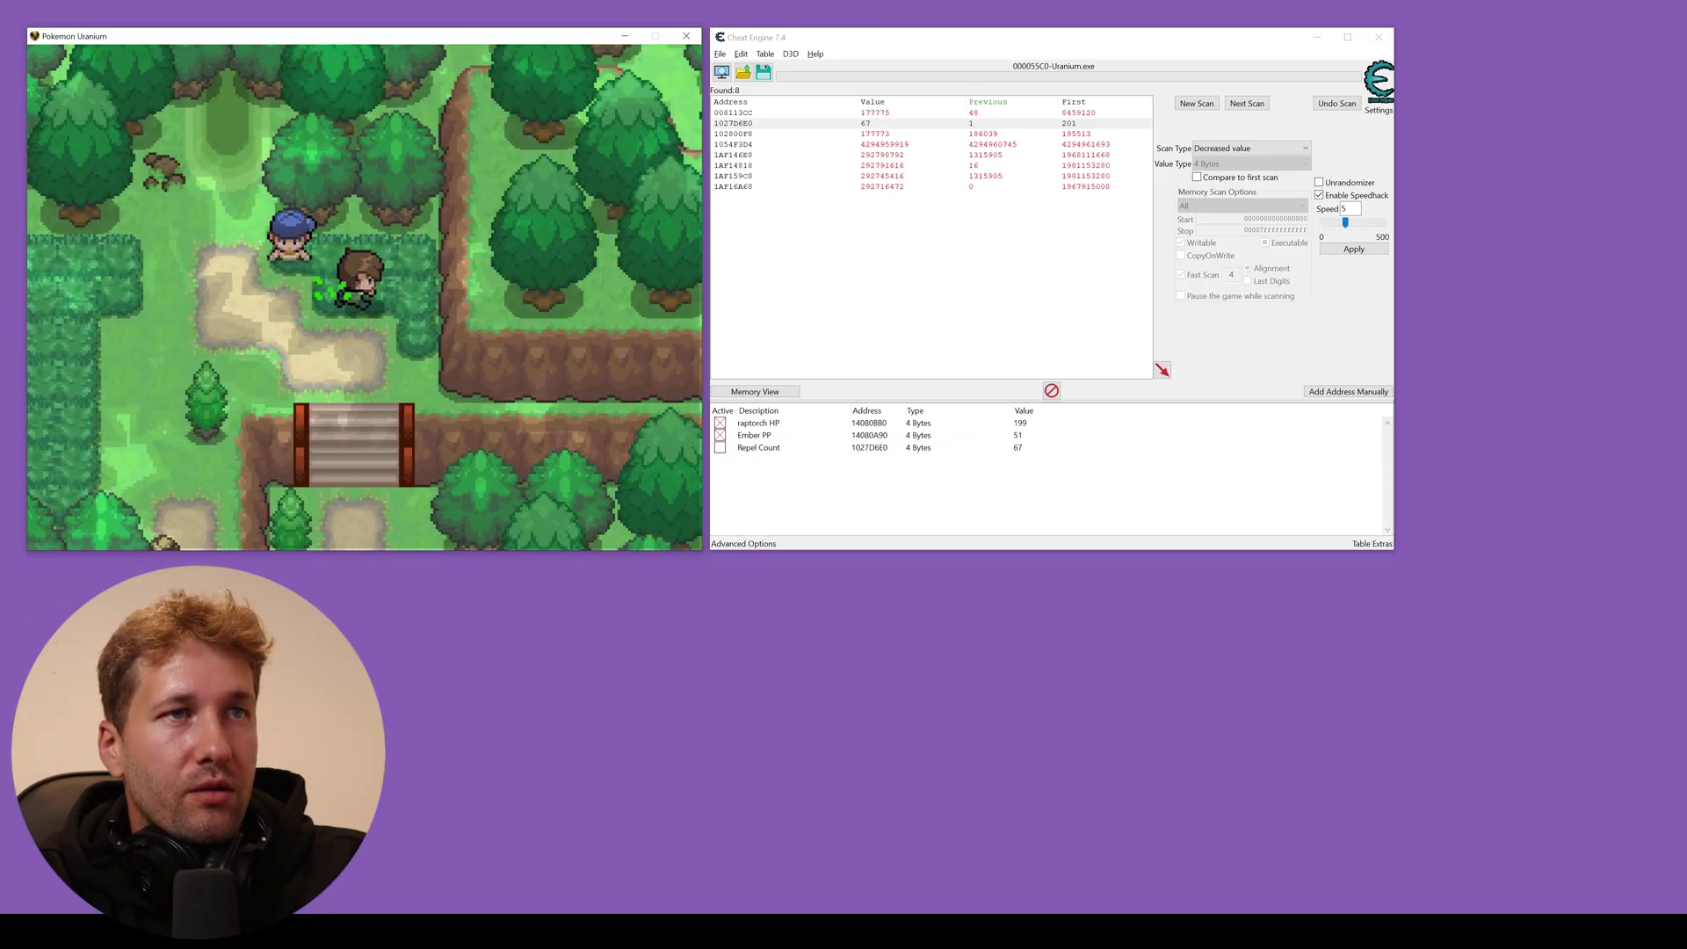
key("Left")
key("Right")
key("Left")
key("Right")
key("Right")
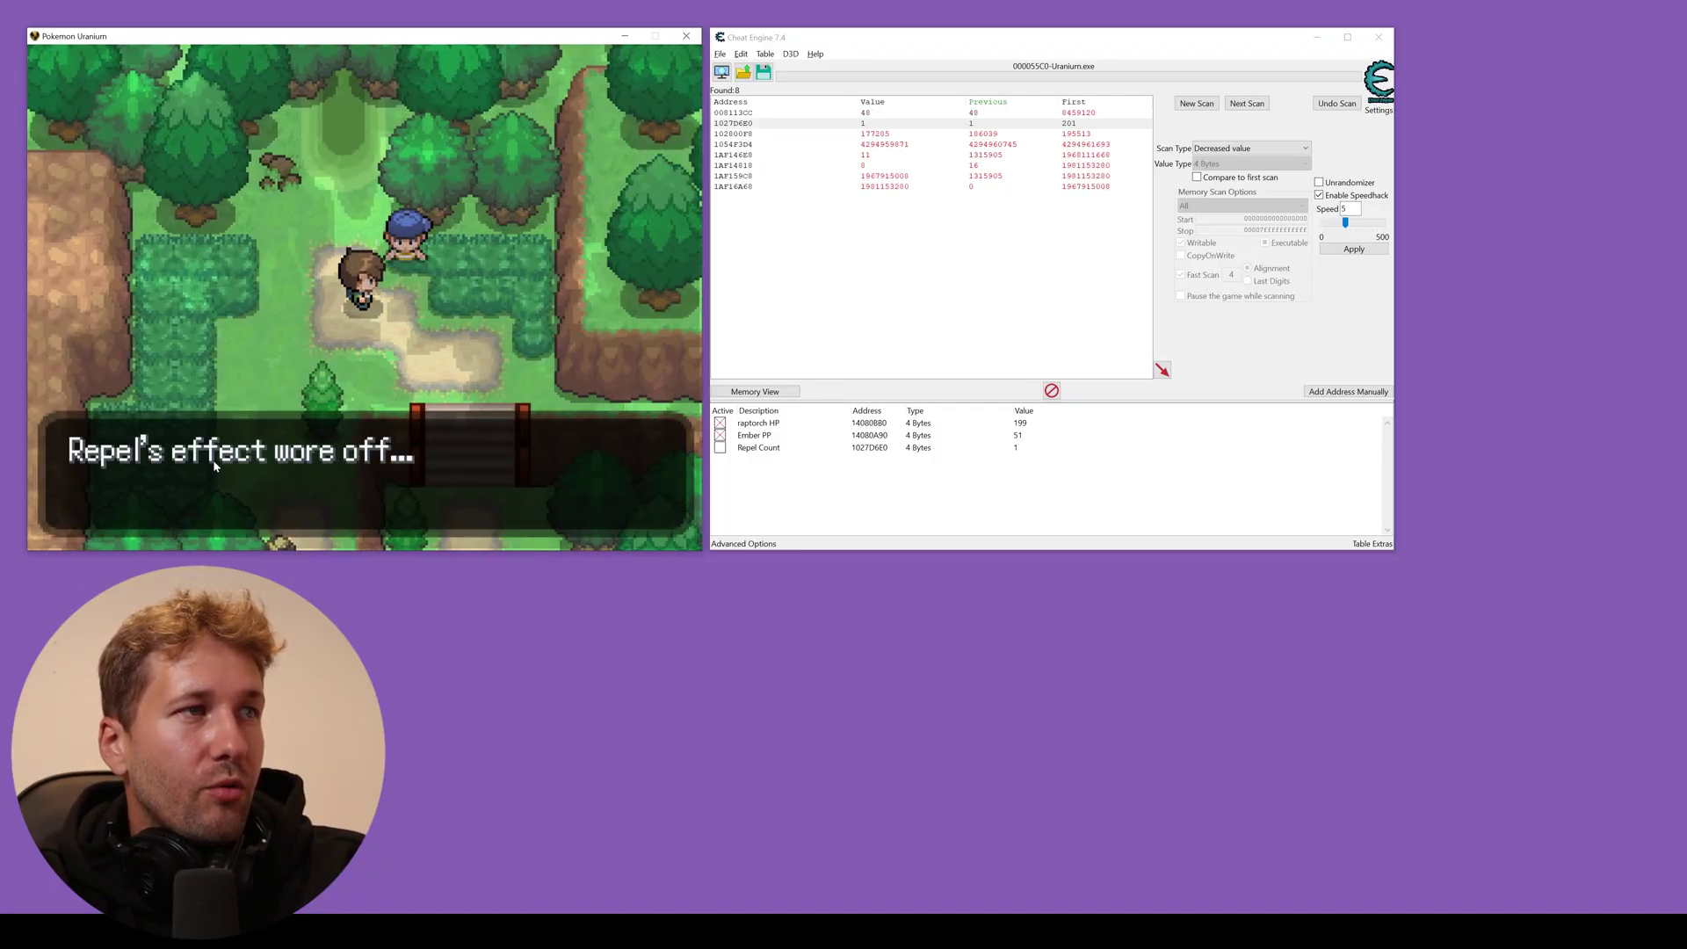
key("Return")
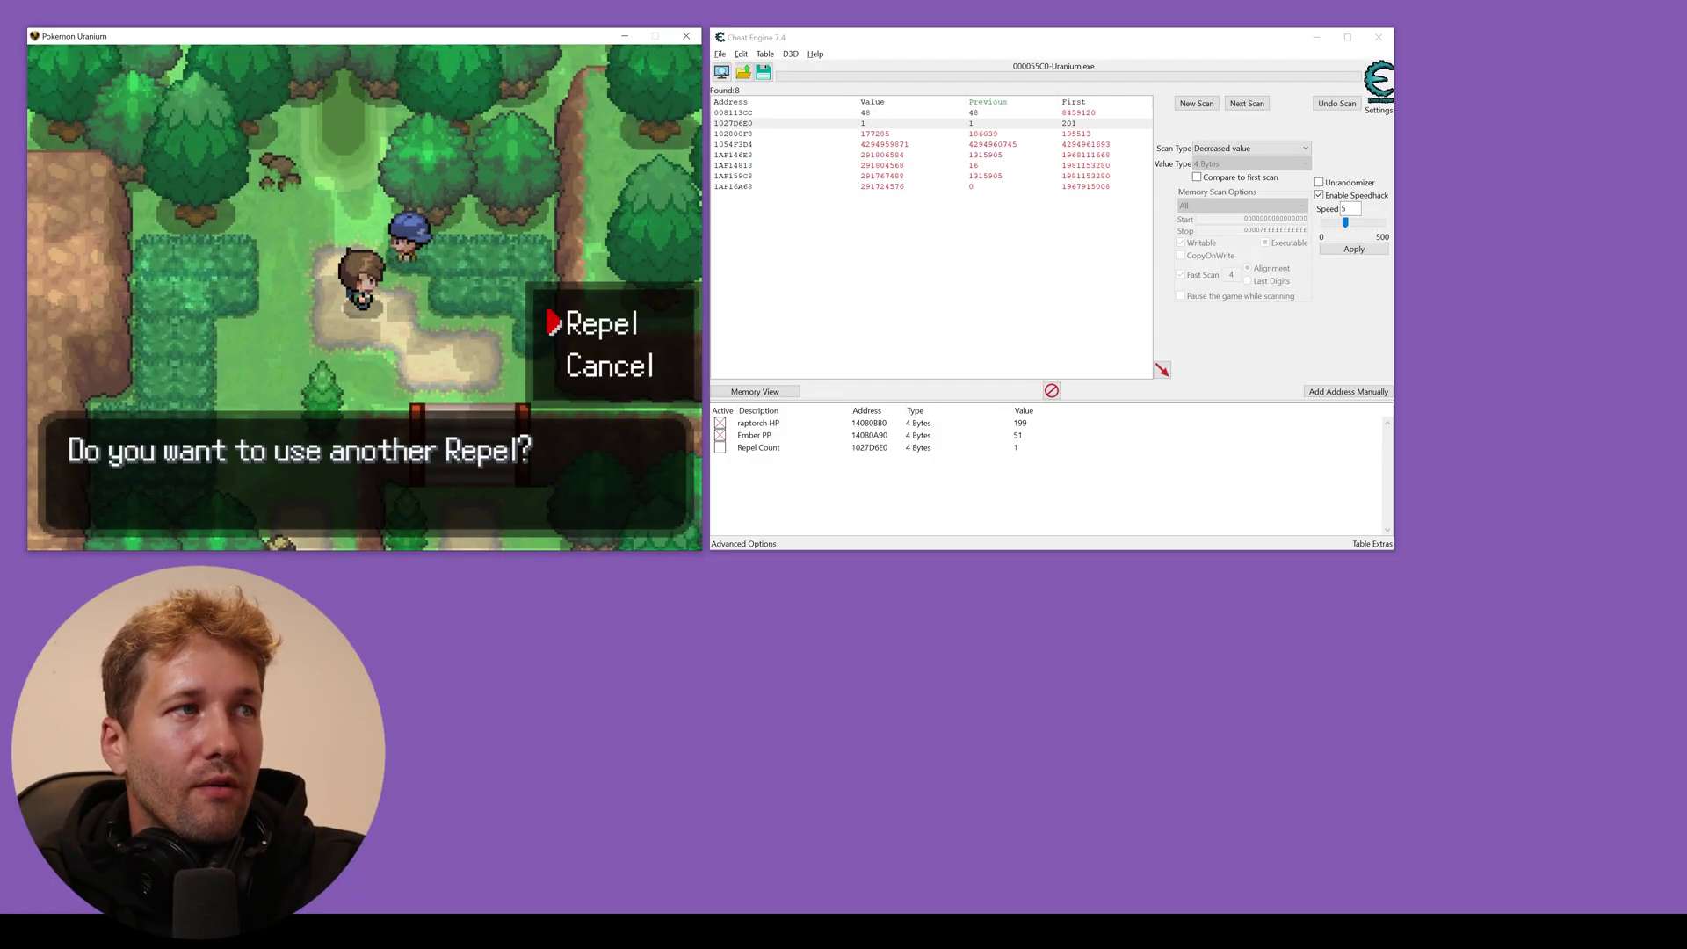
key("Return")
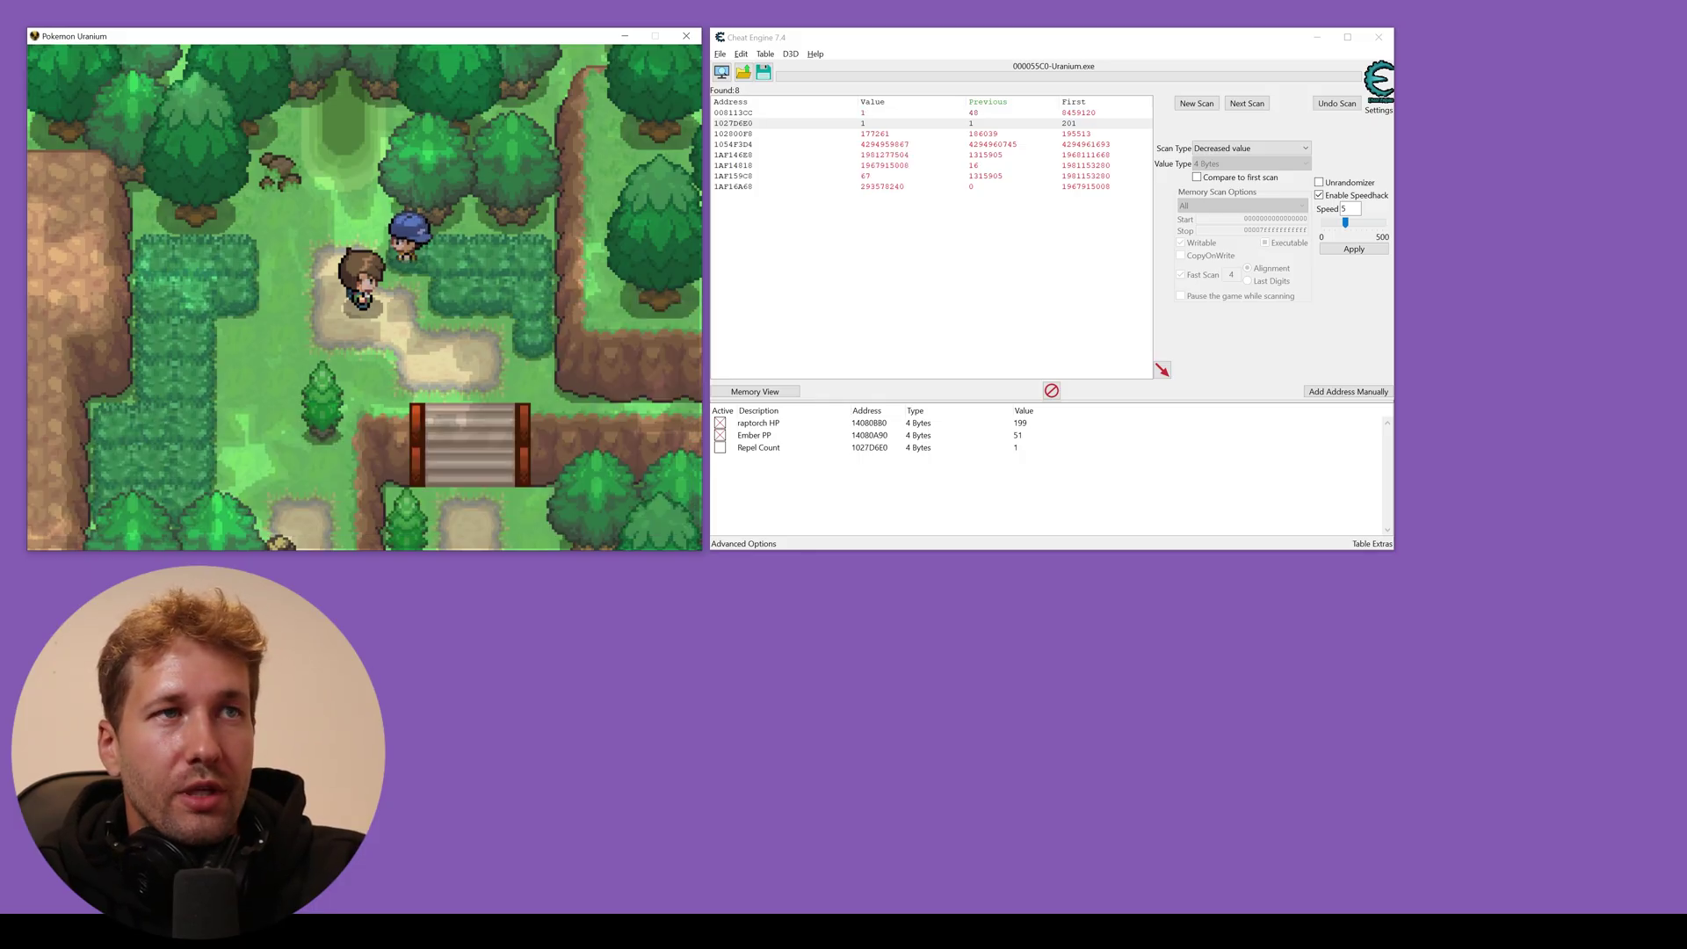
- Move the character down toward the bridge and set the Repel Count value to 21
key("Down")
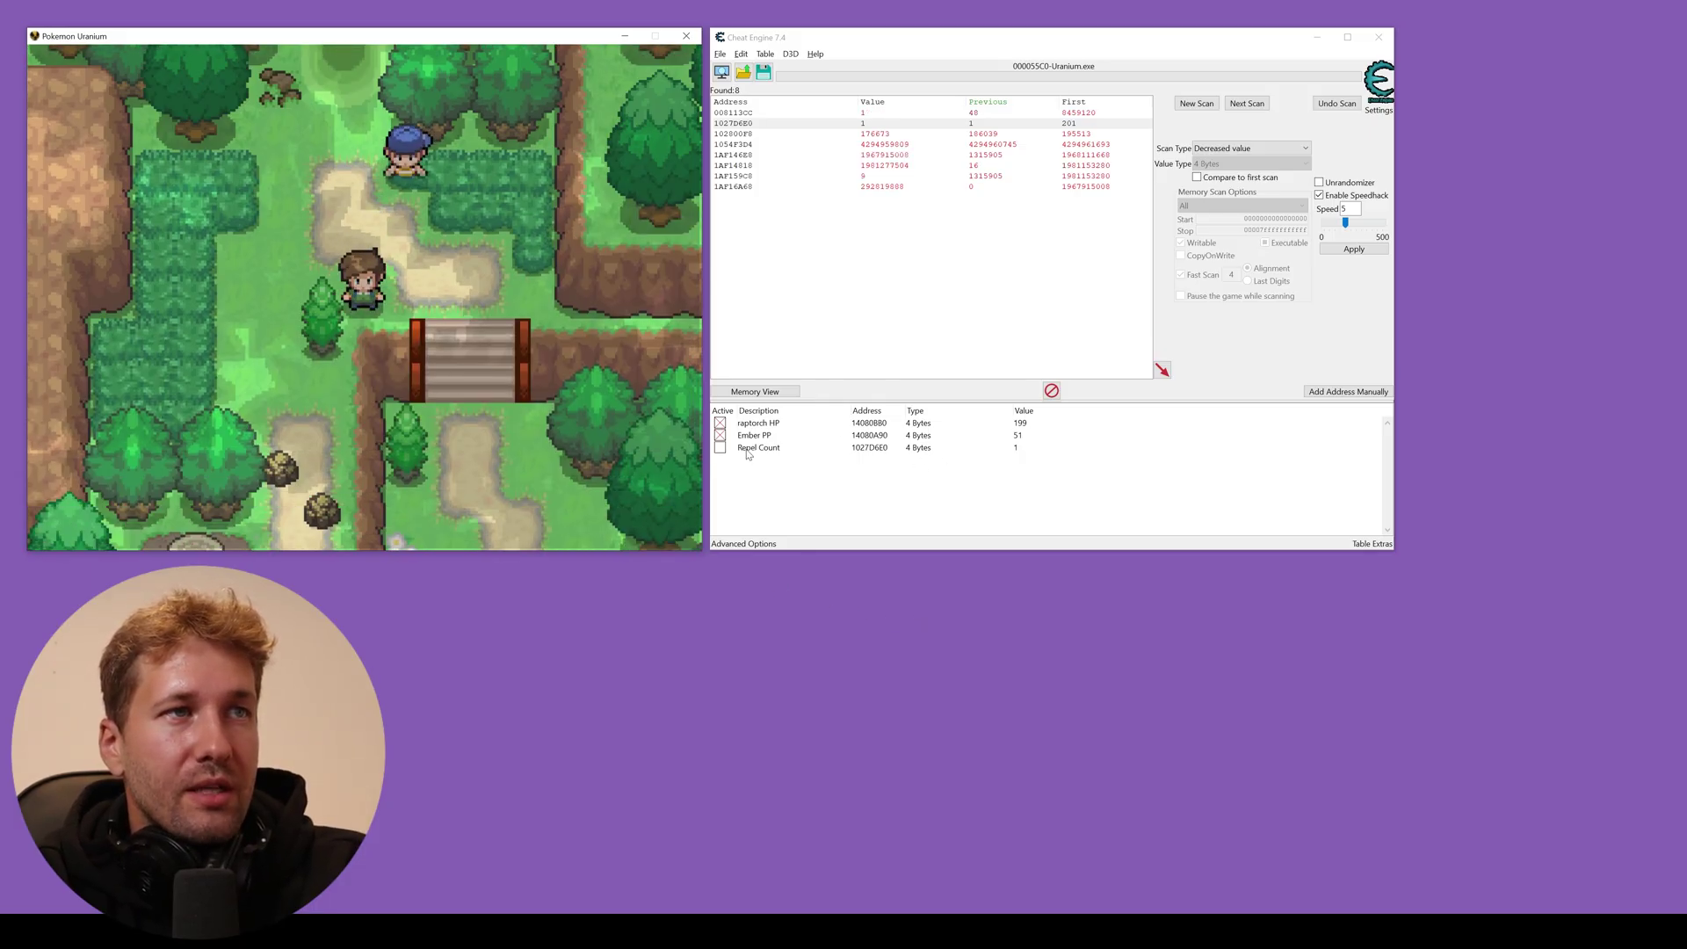
double_click(1024, 449)
type("10*2+1")
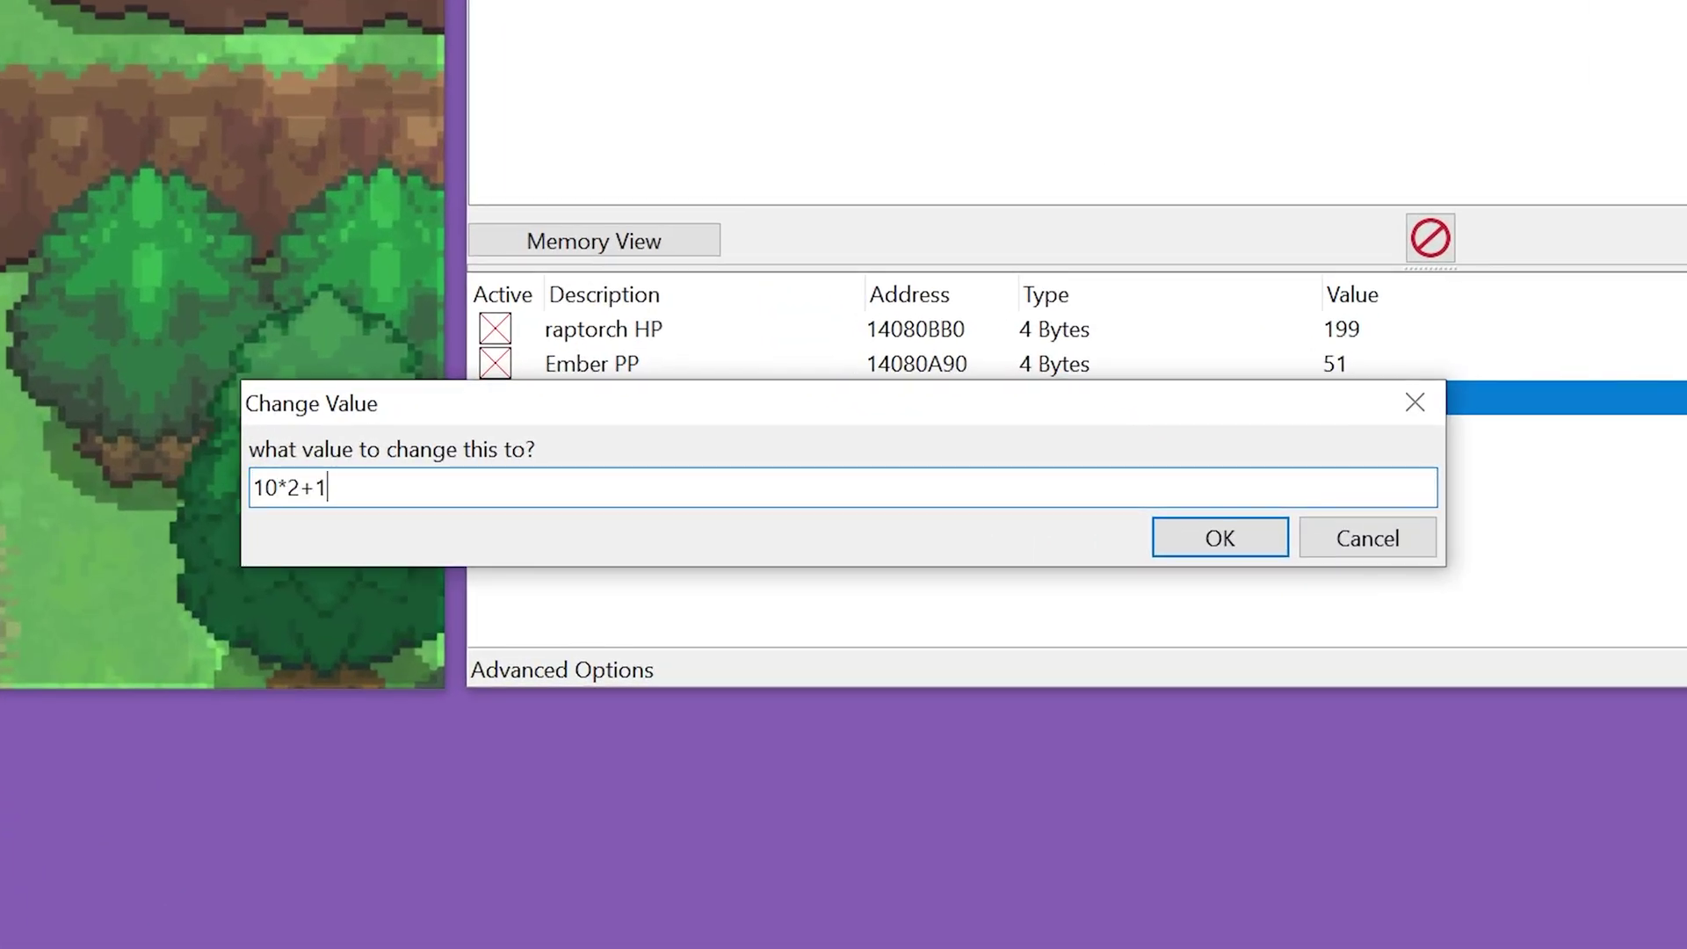
key("Return")
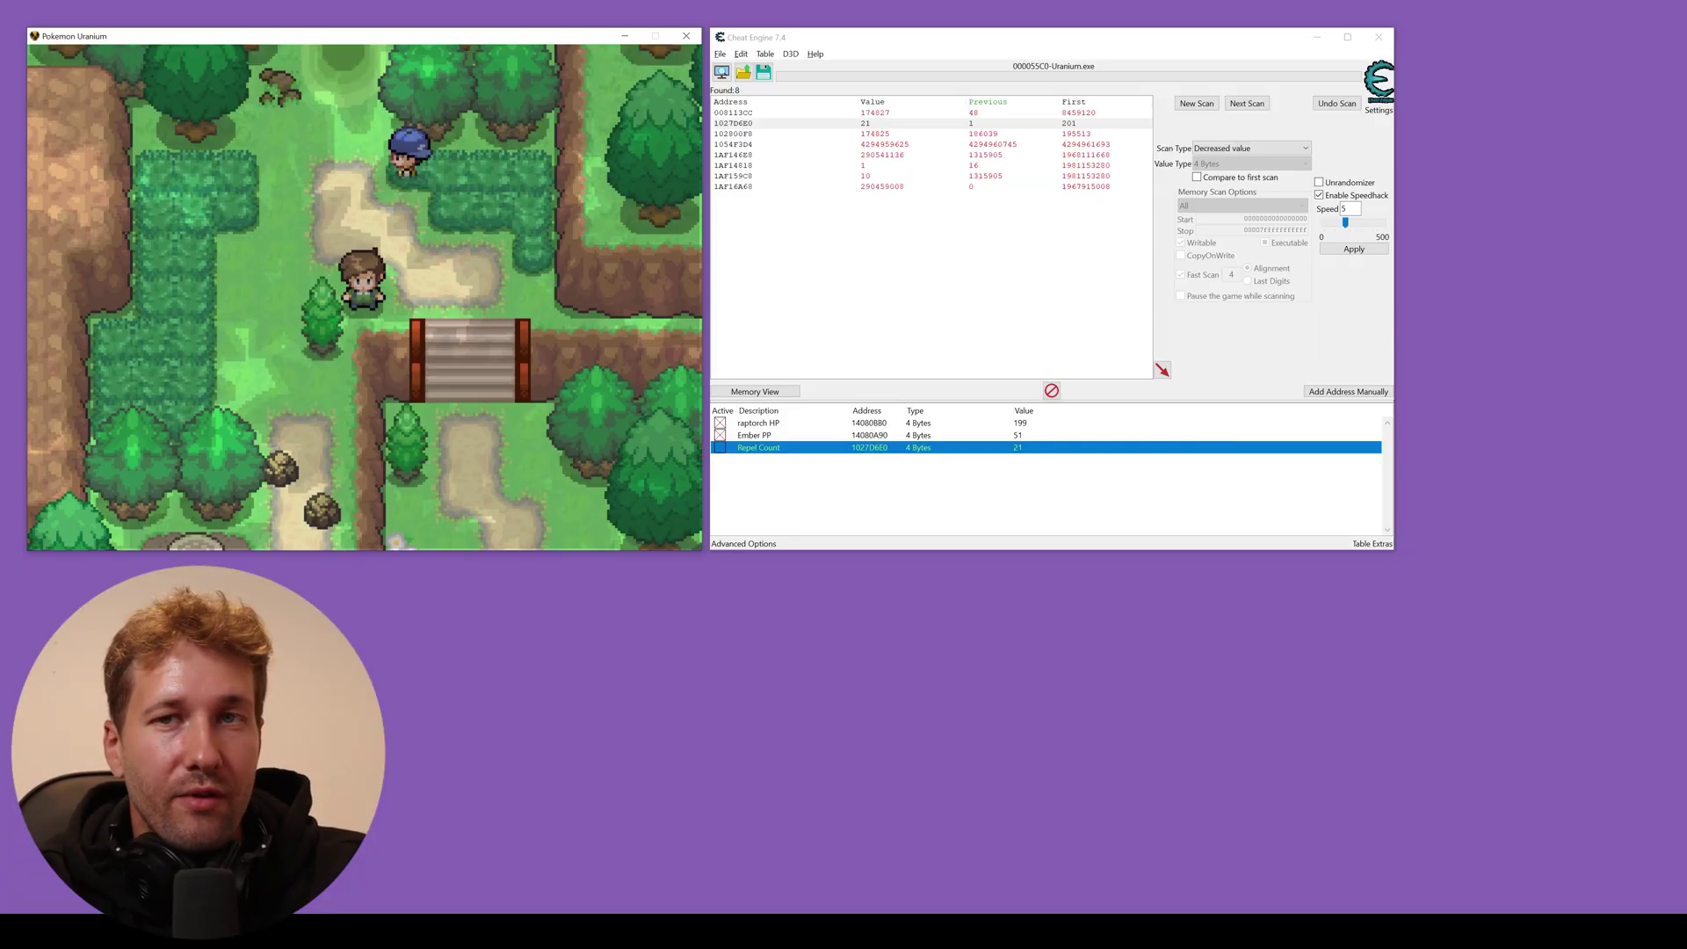
- Walk back and forth beside the bridge to test the new Repel Count until the Repel wears off, and dismiss the message
key("Right")
key("Left")
key("Right")
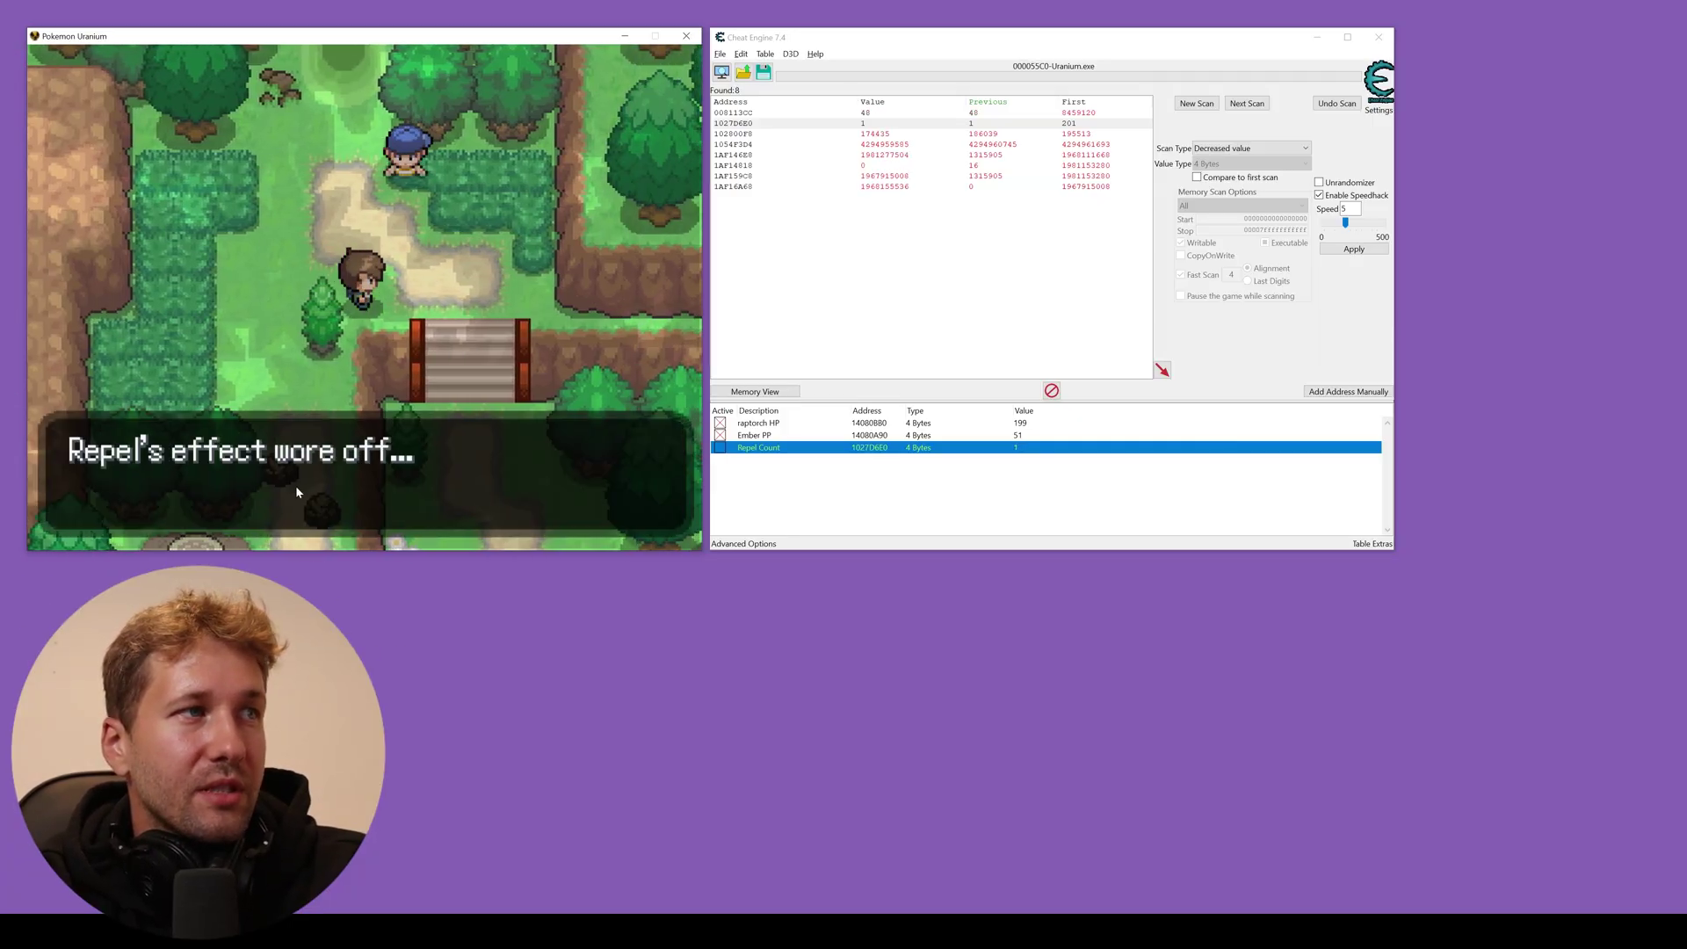
key("Return")
- Set the Repel Count value to 201 and freeze it
double_click(1017, 447)
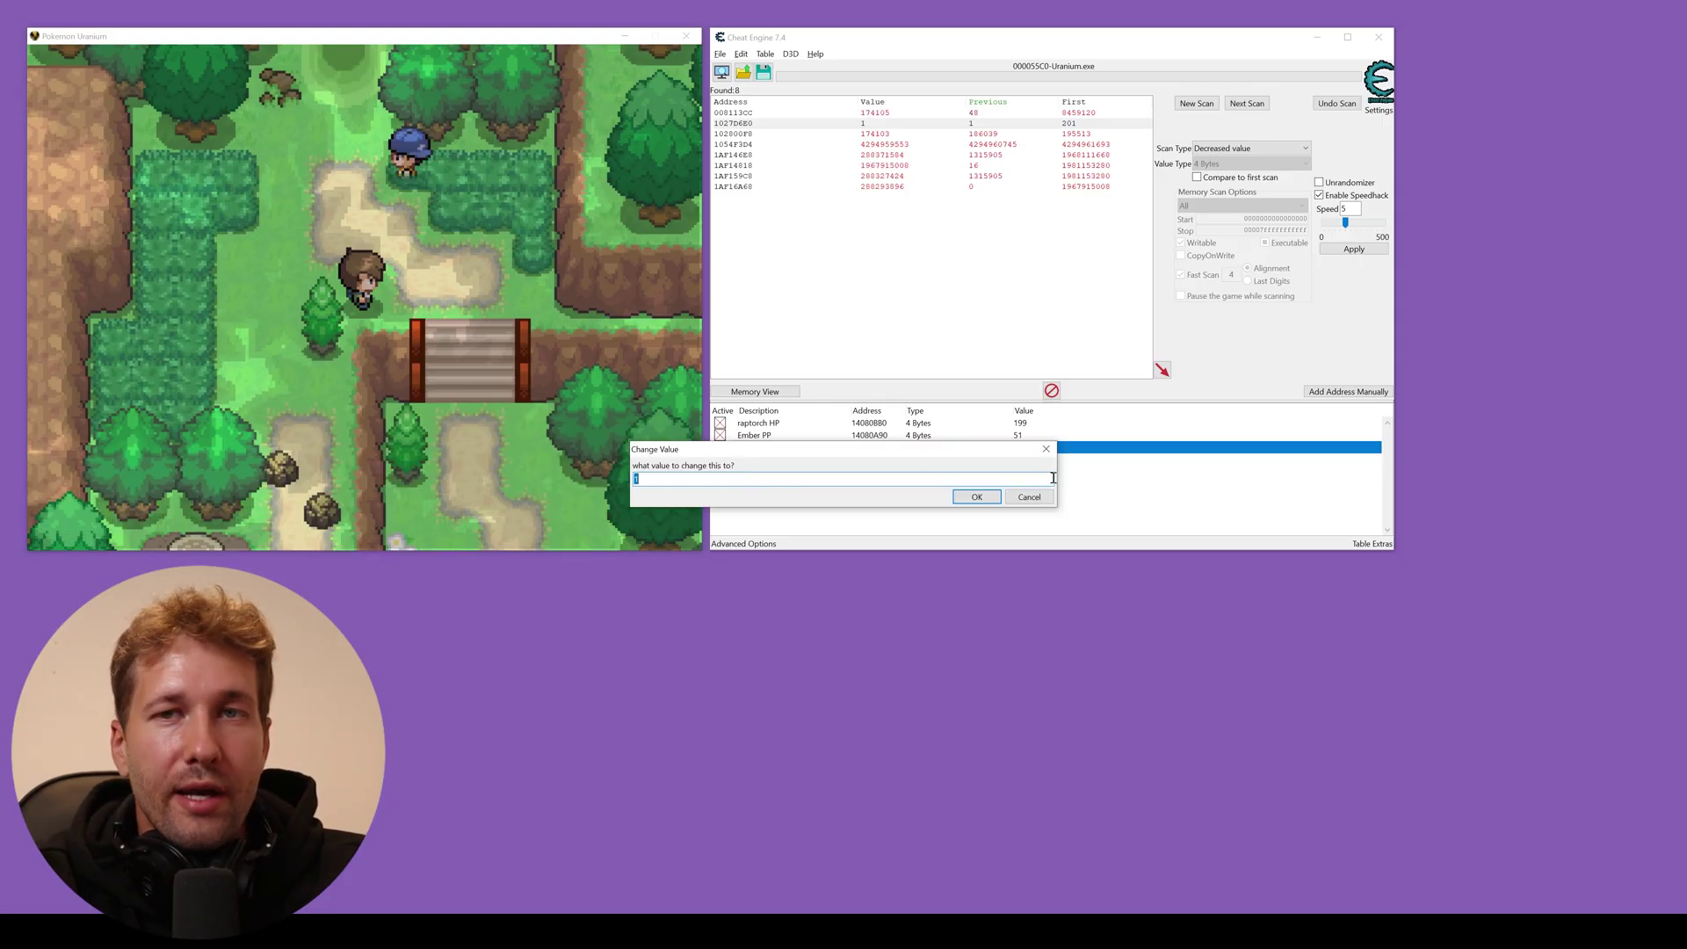
key("Return")
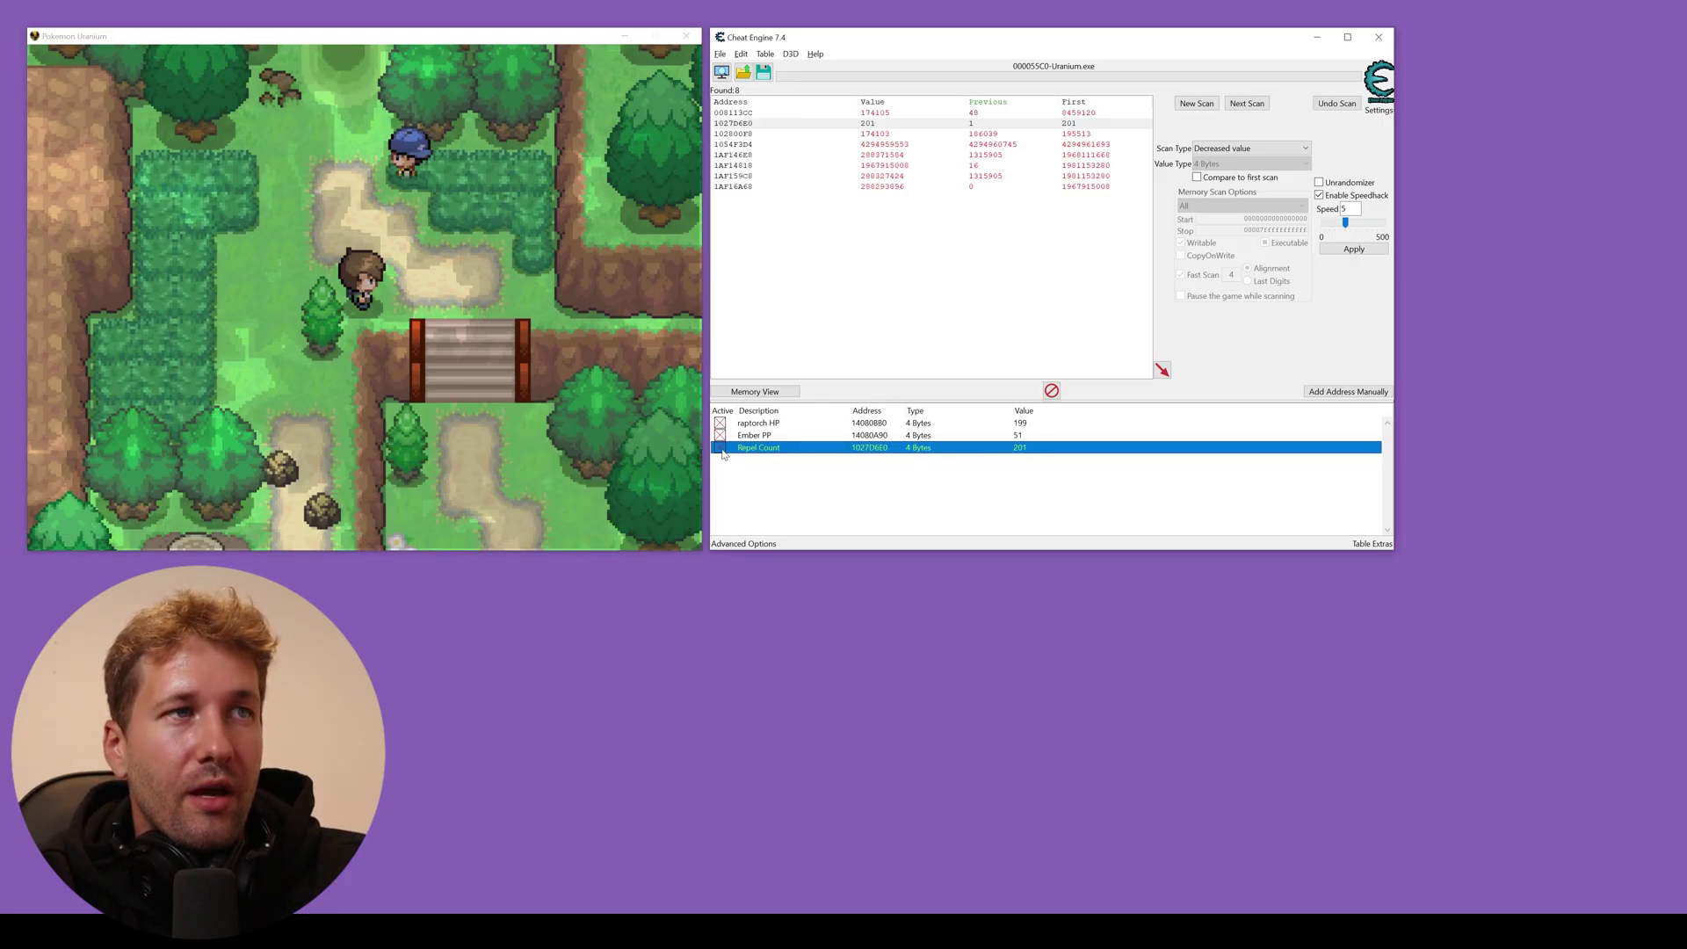
- Walk around Route 01 in all directions to check that the frozen Repel Count holds with each step
key("Right")
key("Left")
key("Down")
key("Up")
key("Up")
key("Right")
key("Left")
key("Down")
key("Up")
key("Down")
key("Up")
key("Up")
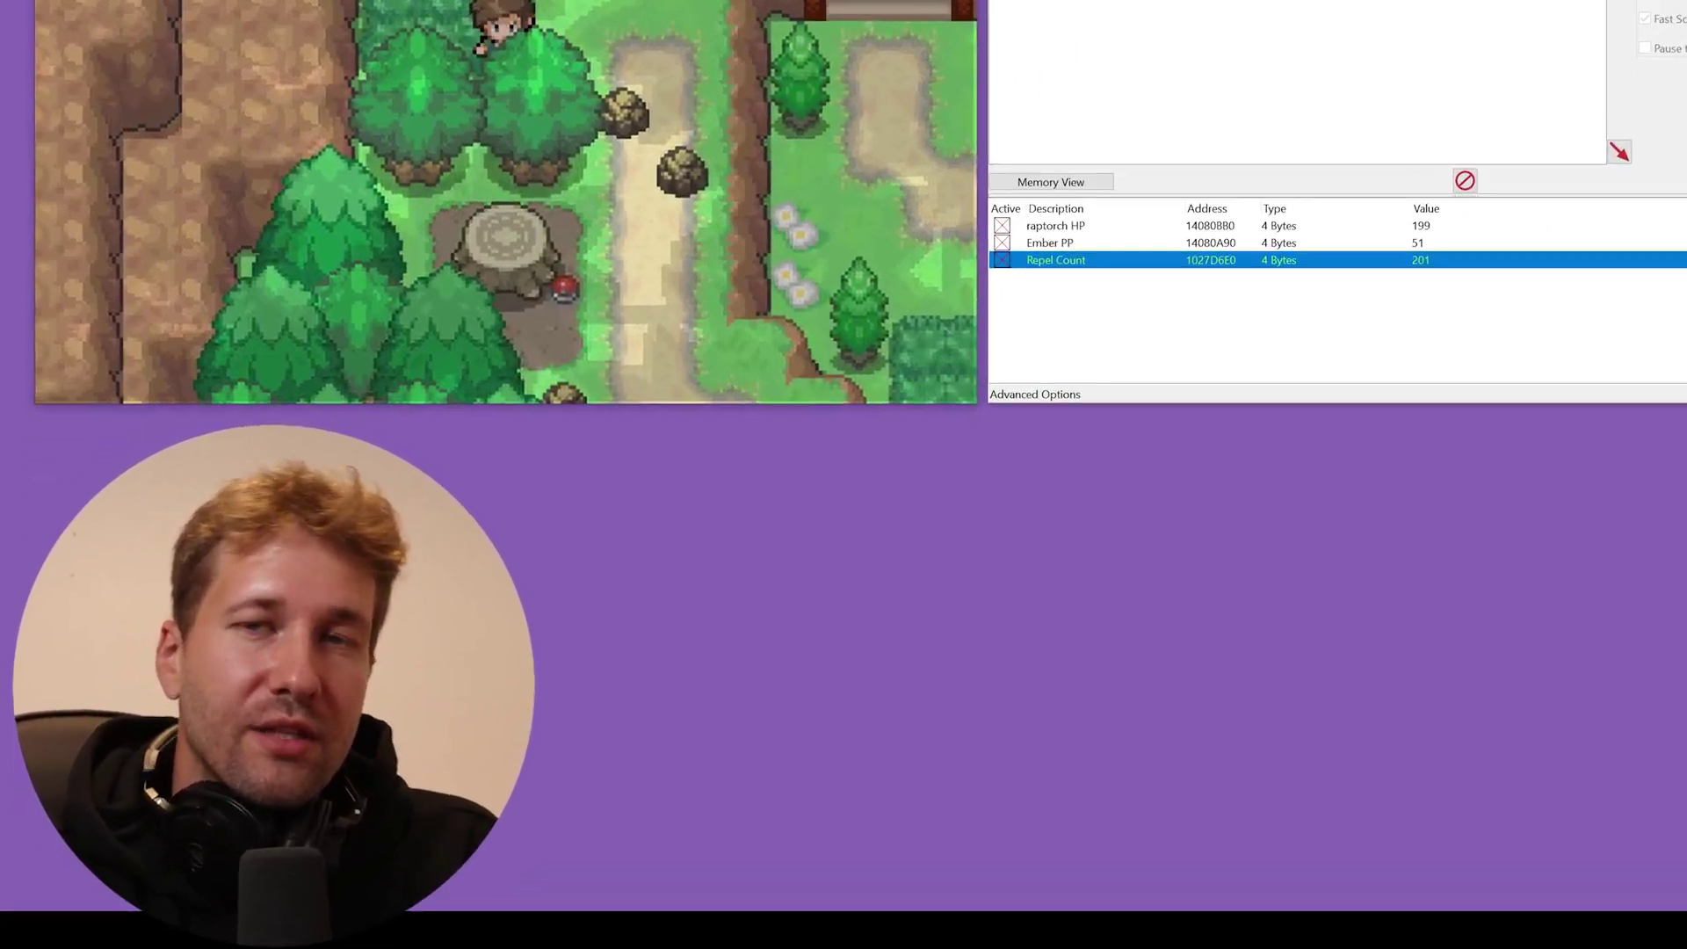